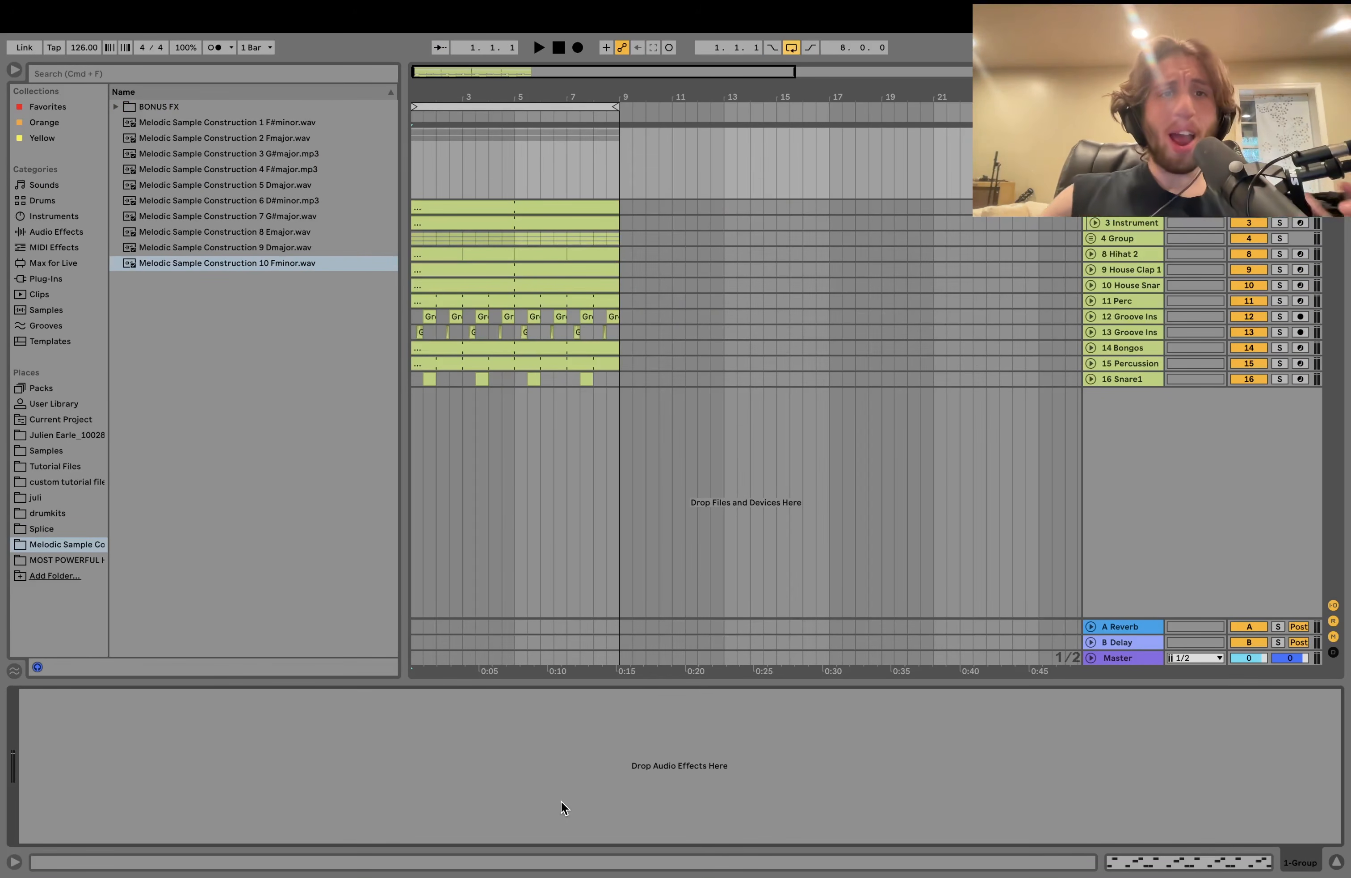
Raise the Master track's cue (preview) volume to 6.0.
left_click(486, 460)
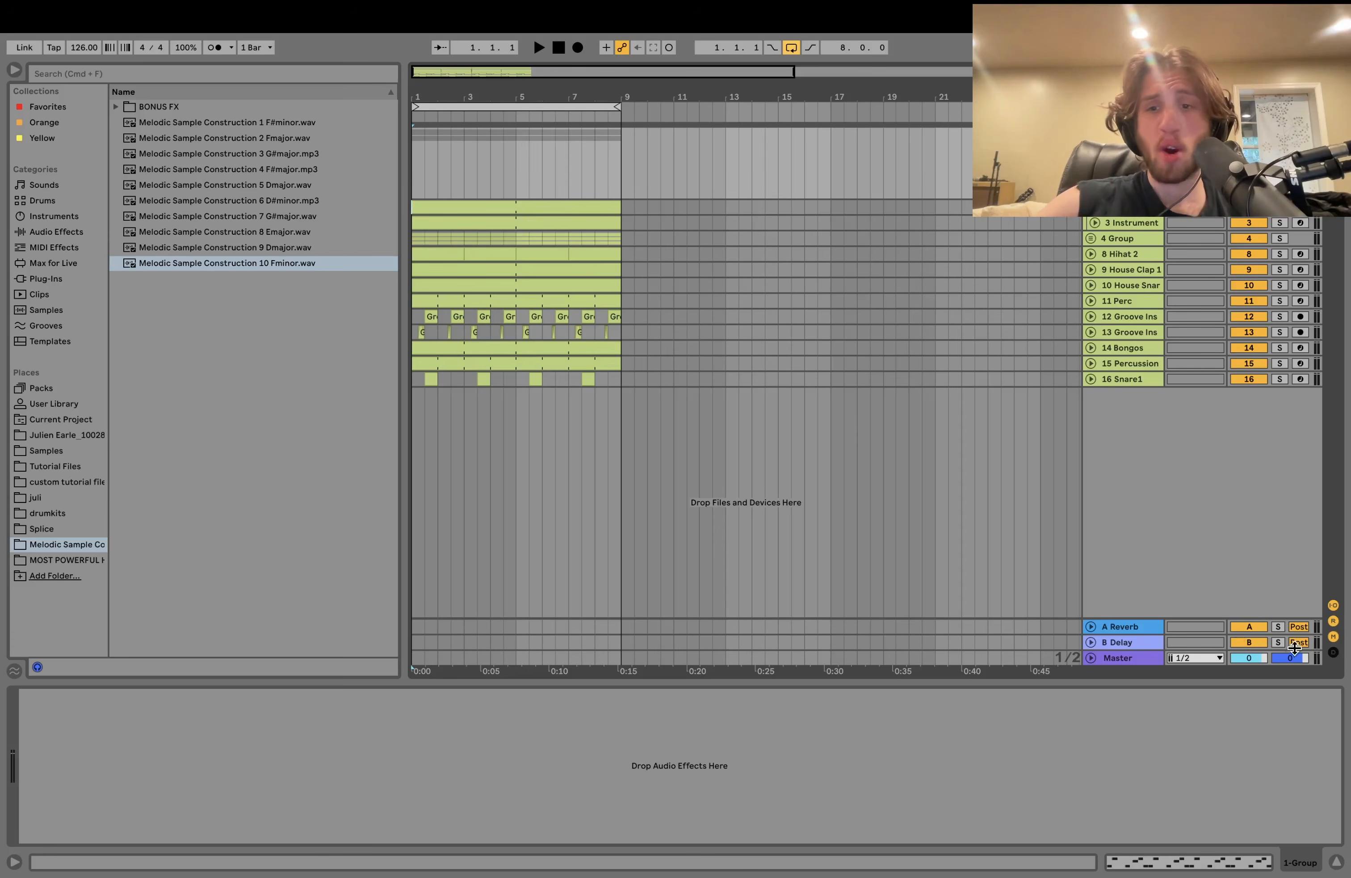
left_click_drag(1295, 647, 1294, 604)
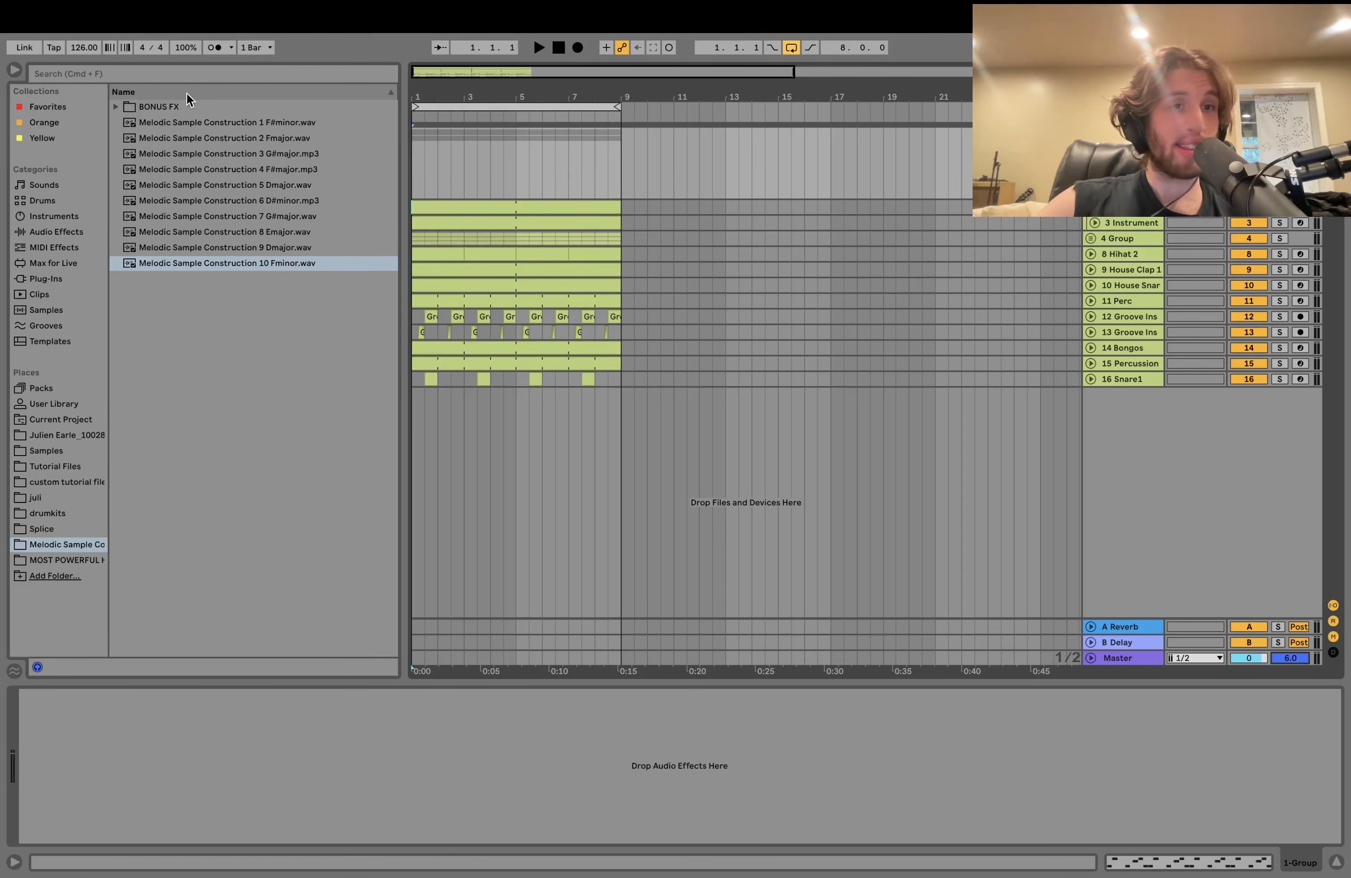
Audition the melodic samples from Melodic Sample Construction 1 F#minor through Melodic Sample Construction 5 Dmajor.
left_click(171, 122)
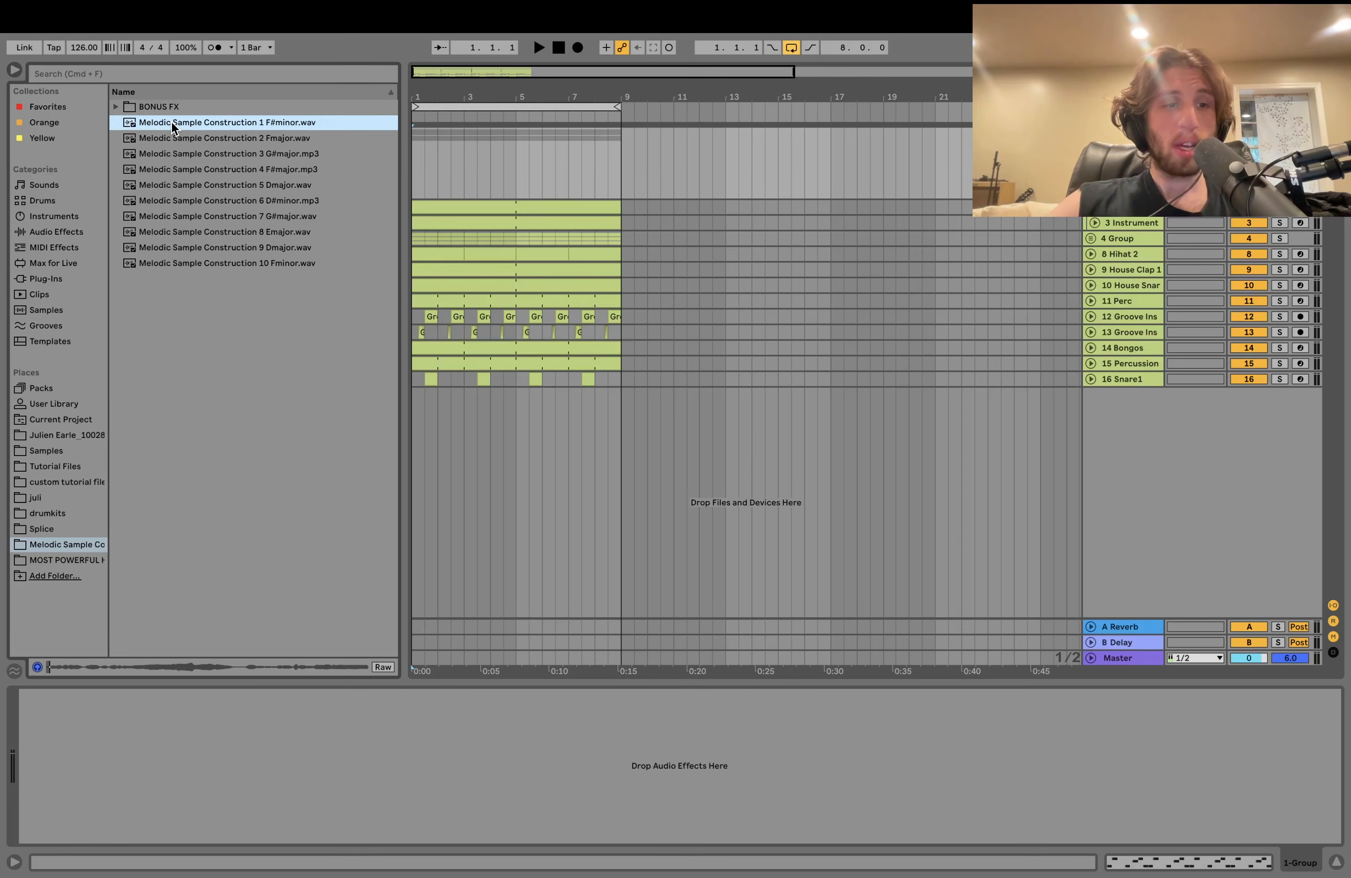
left_click(168, 666)
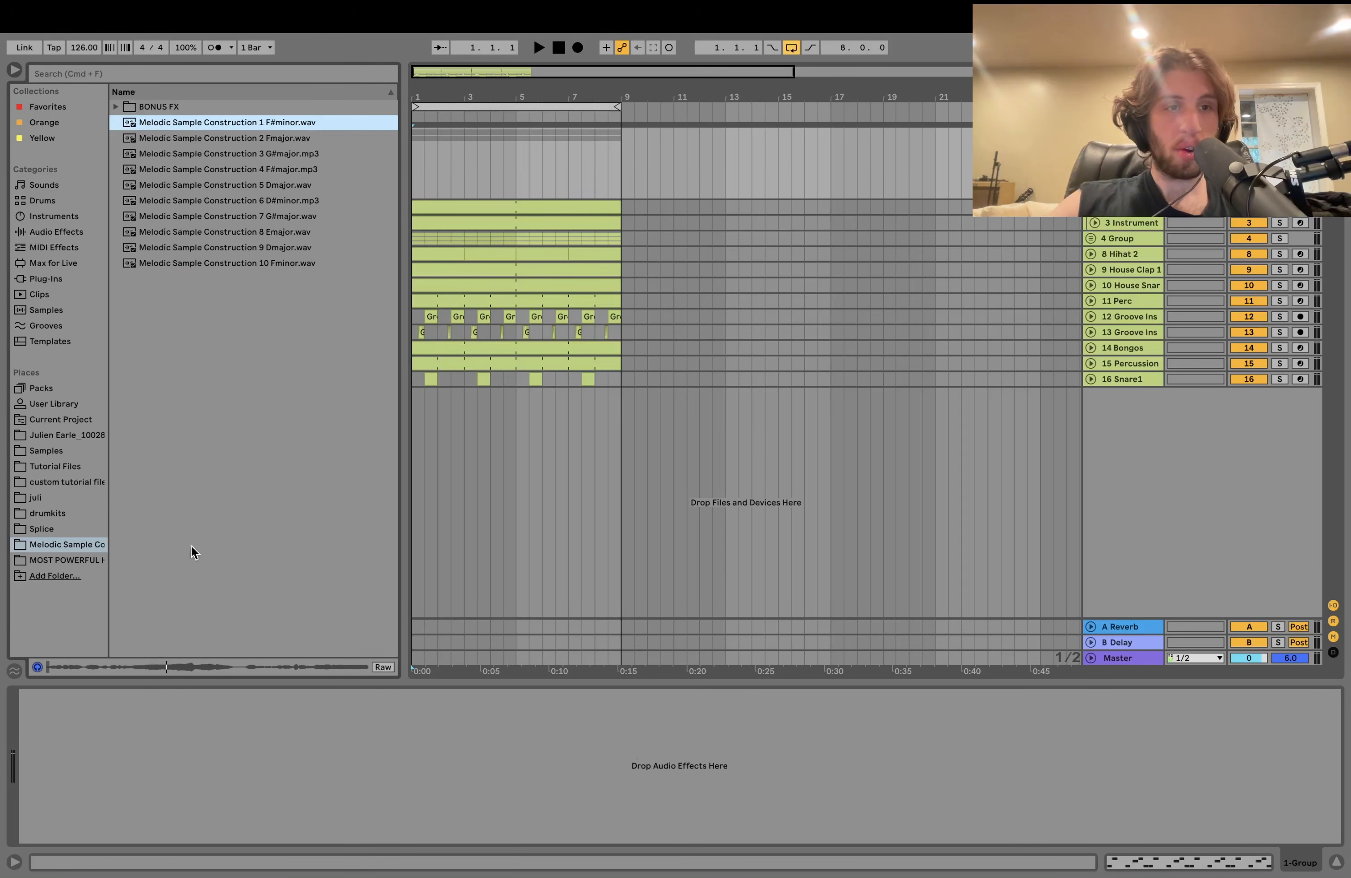
left_click(238, 143)
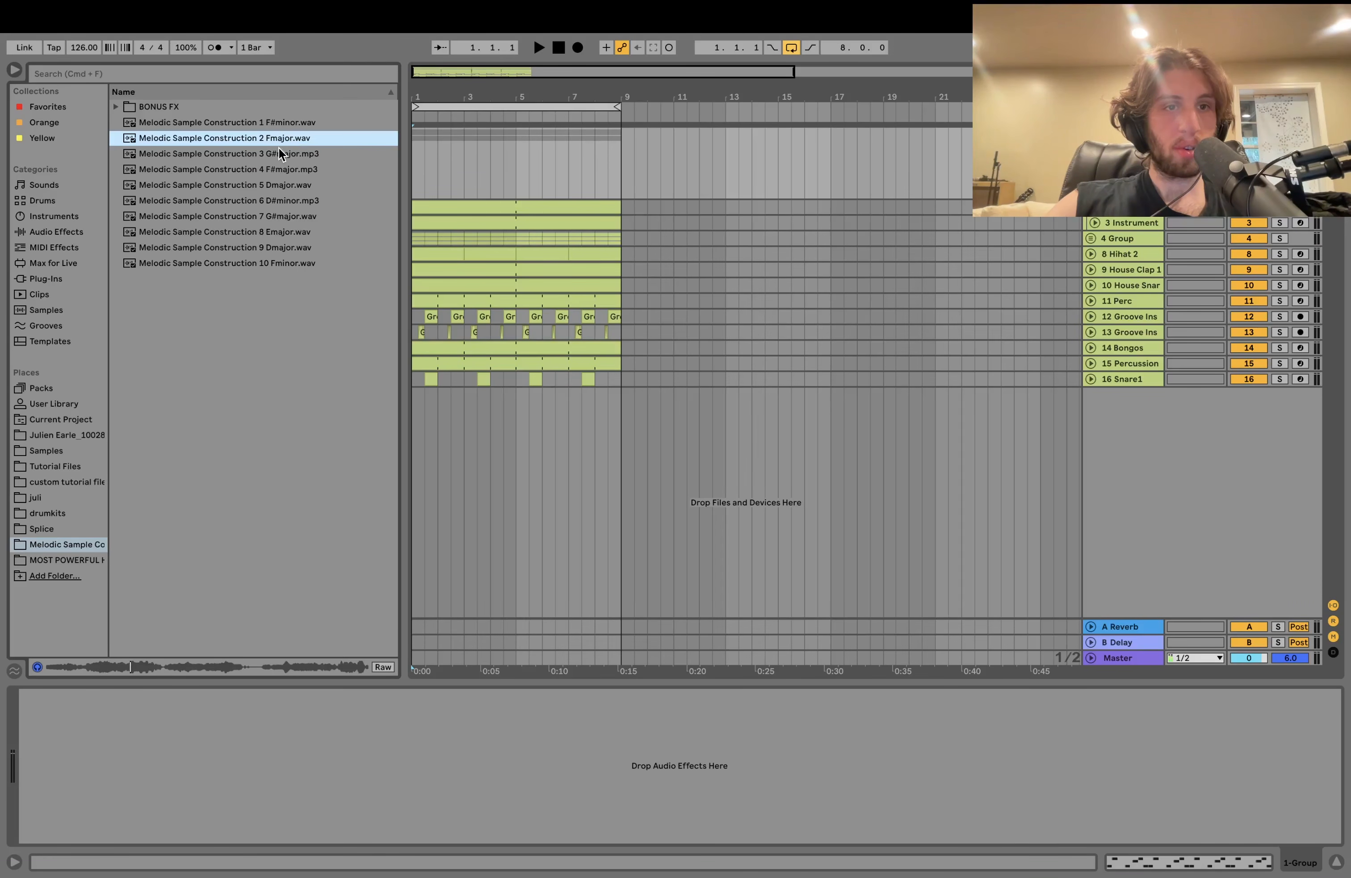
left_click(273, 155)
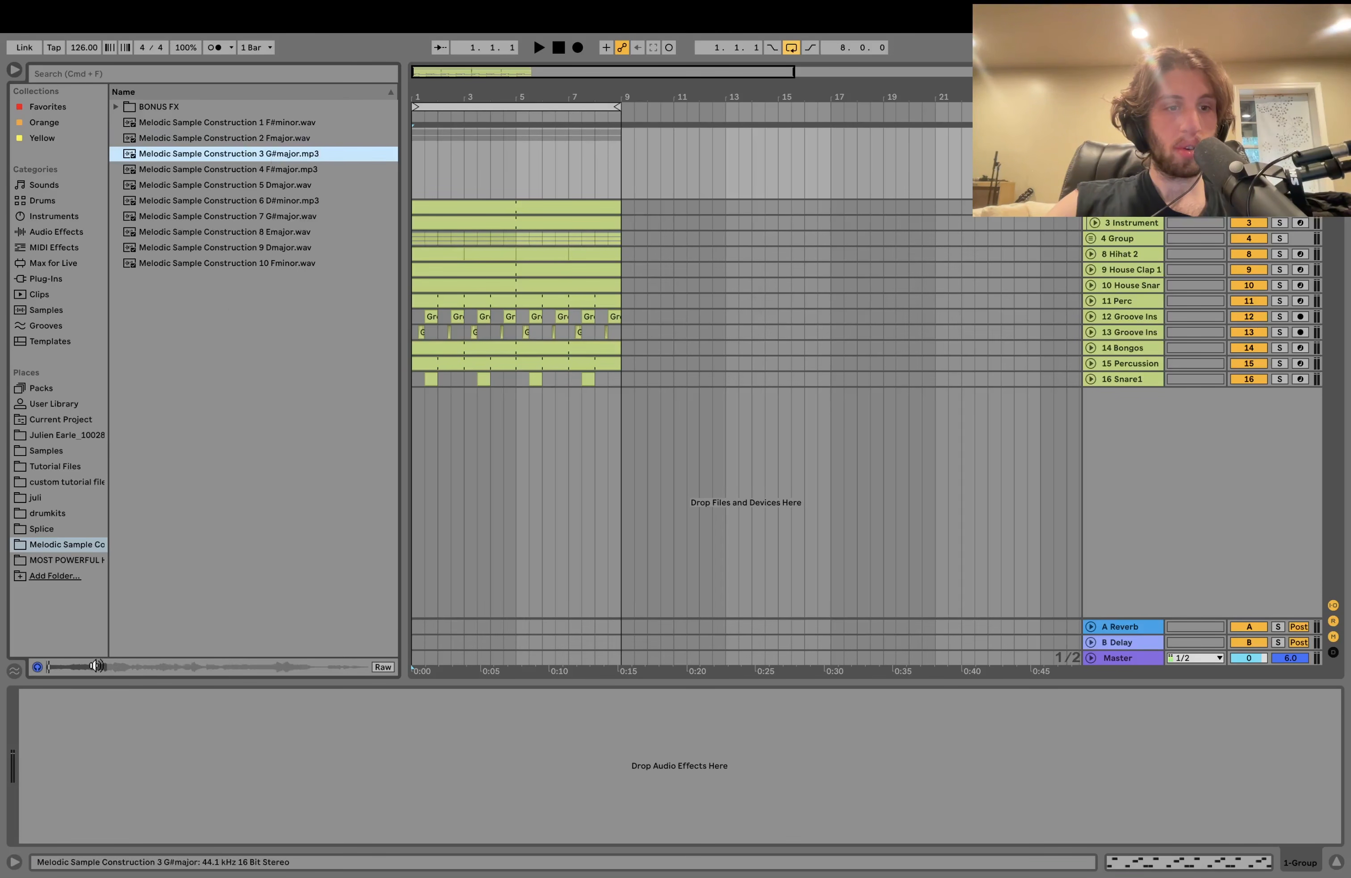
left_click(236, 168)
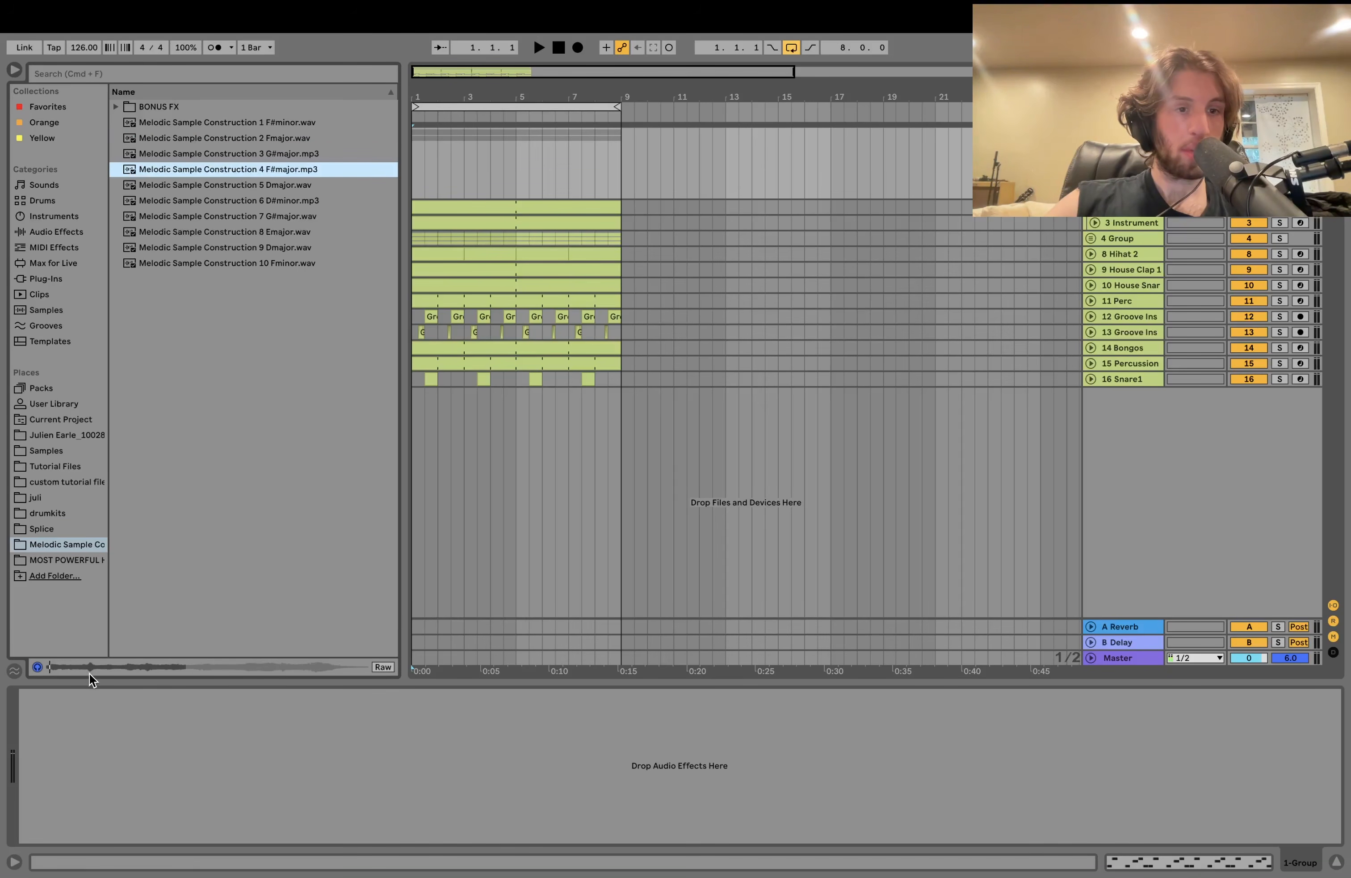
left_click(260, 180)
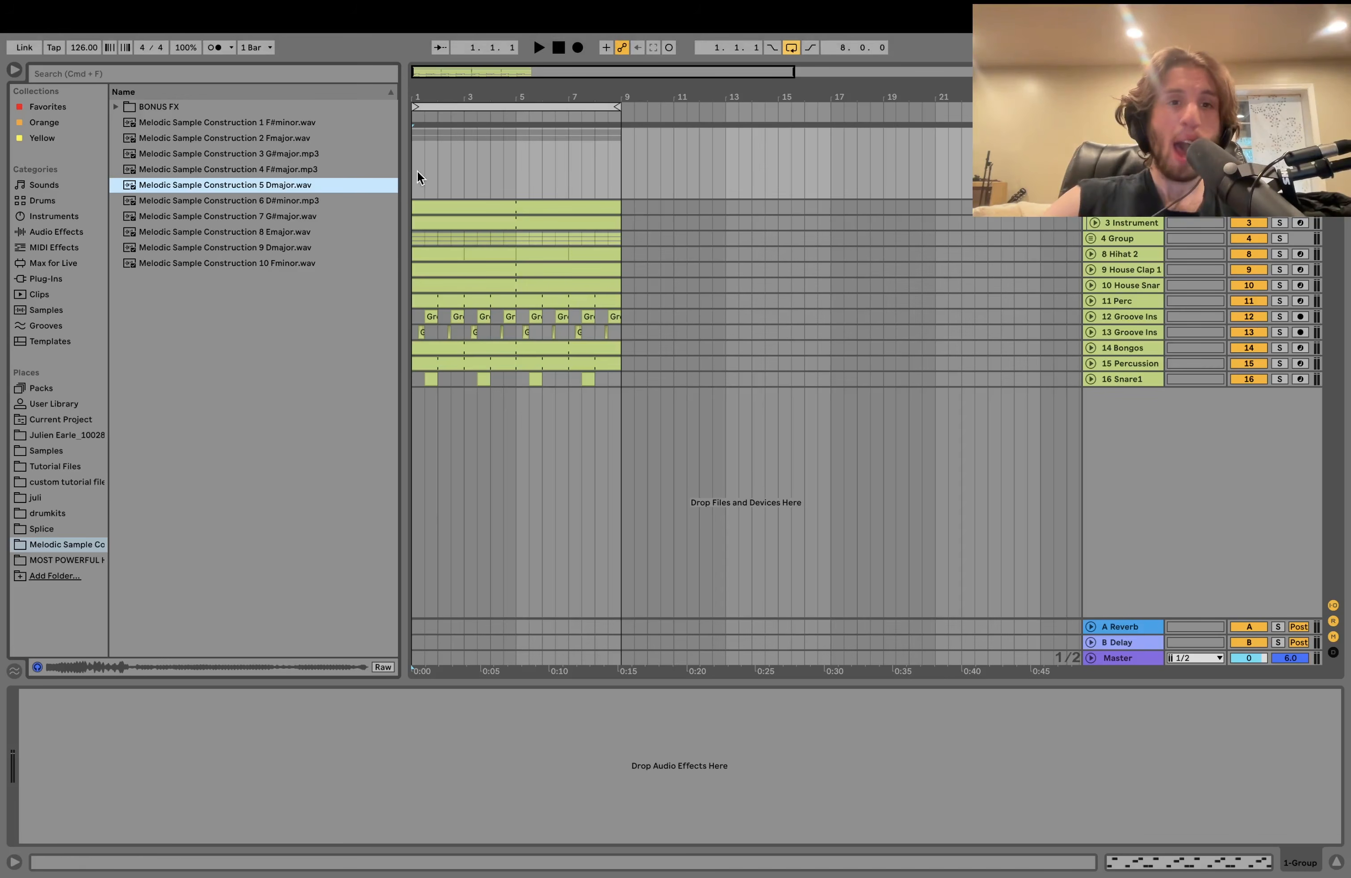
Mute all tracks from 4 Group through 16 Snare1 together.
left_click_drag(419, 81, 412, 89)
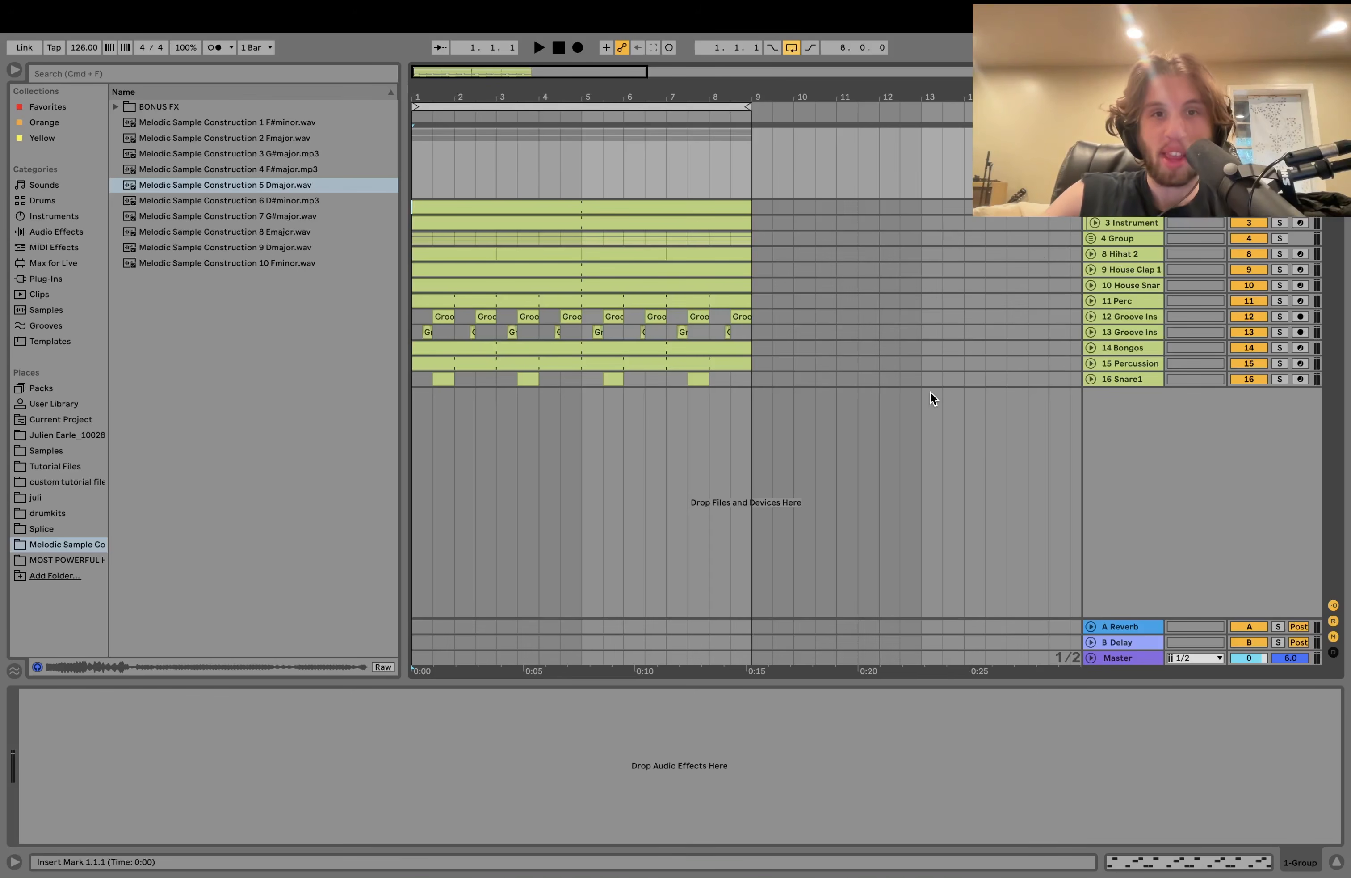
left_click(1117, 242)
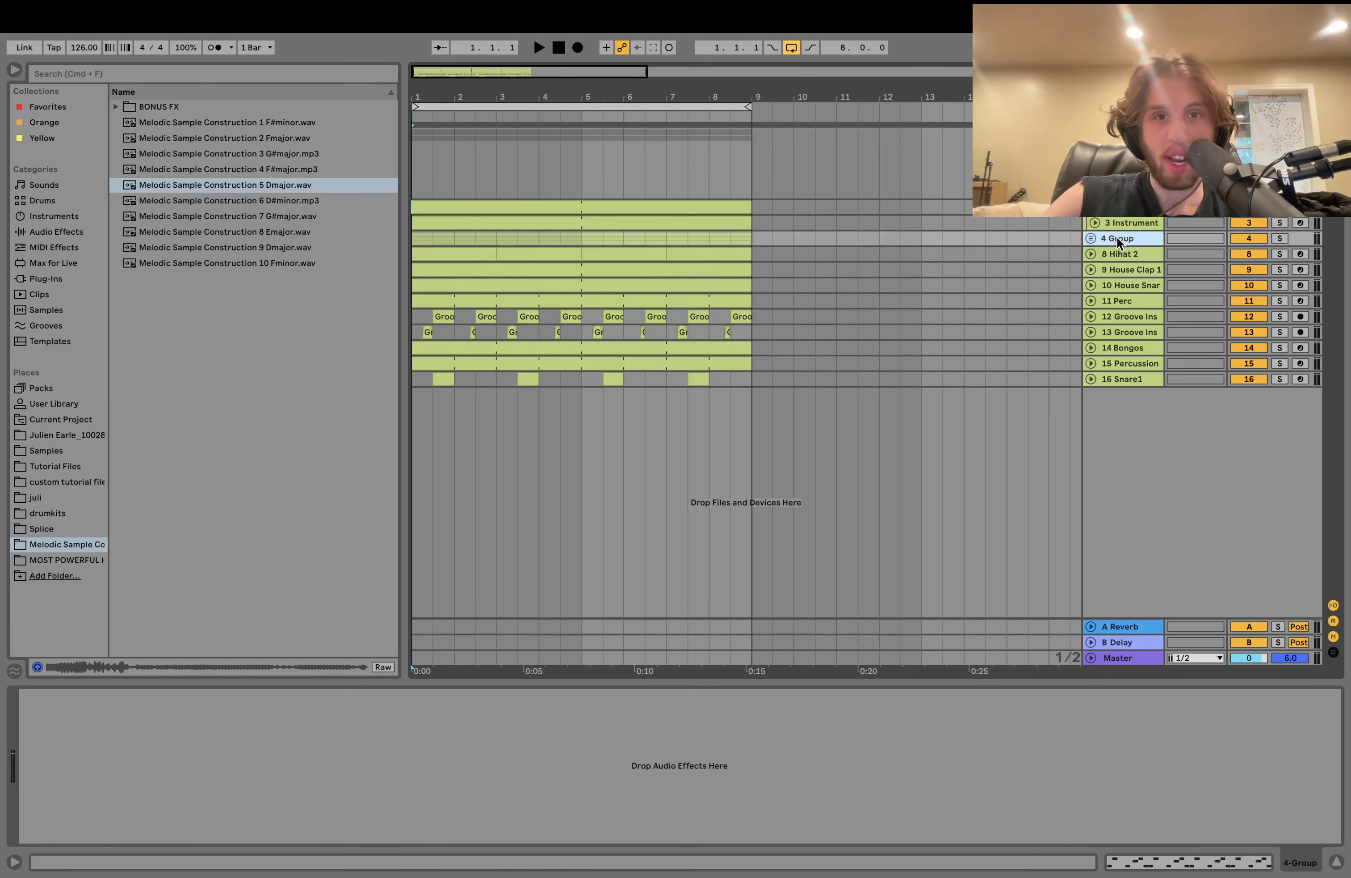
left_click(1135, 381)
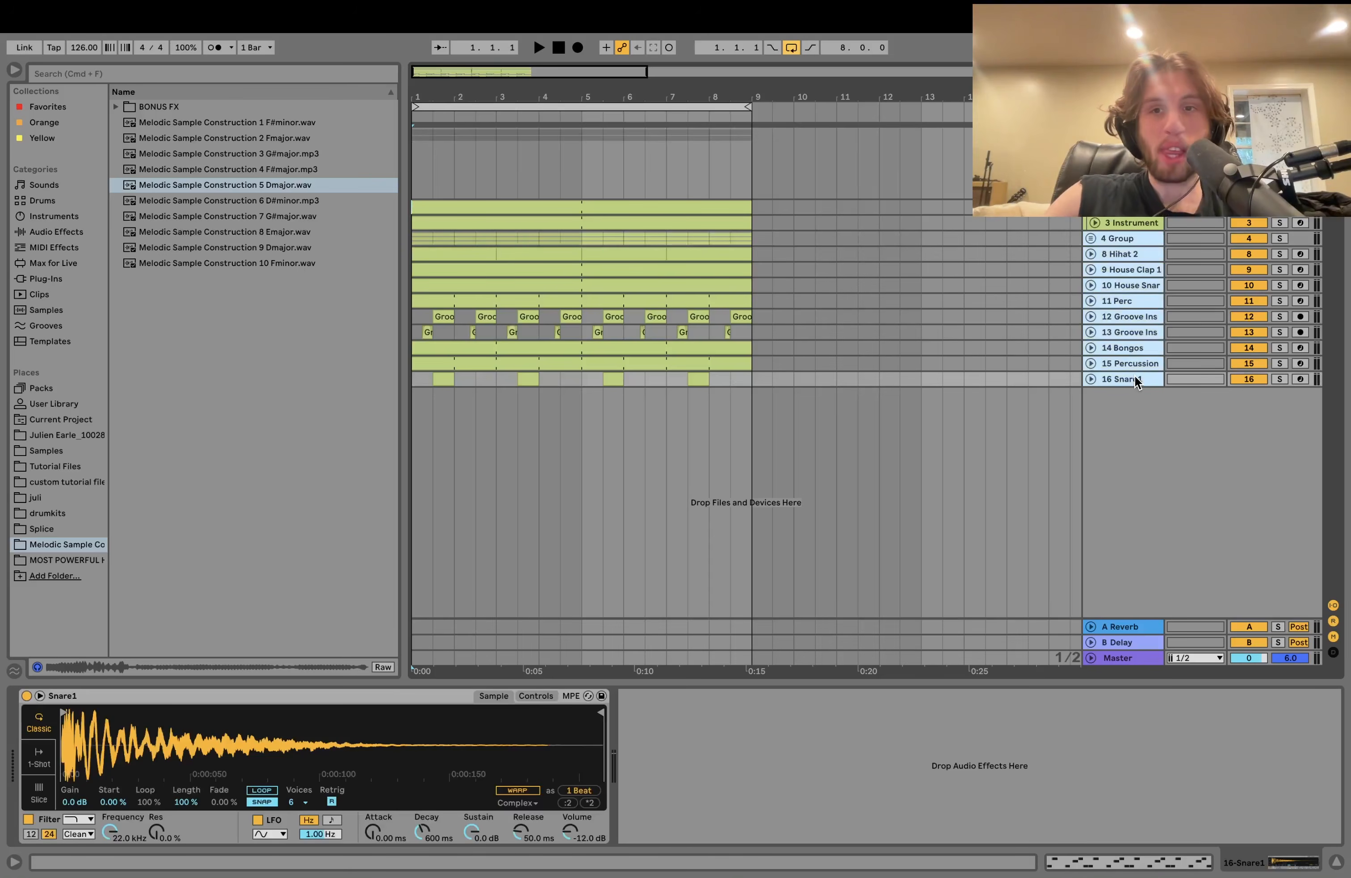
key("alt+super+u")
key("alt+super+u")
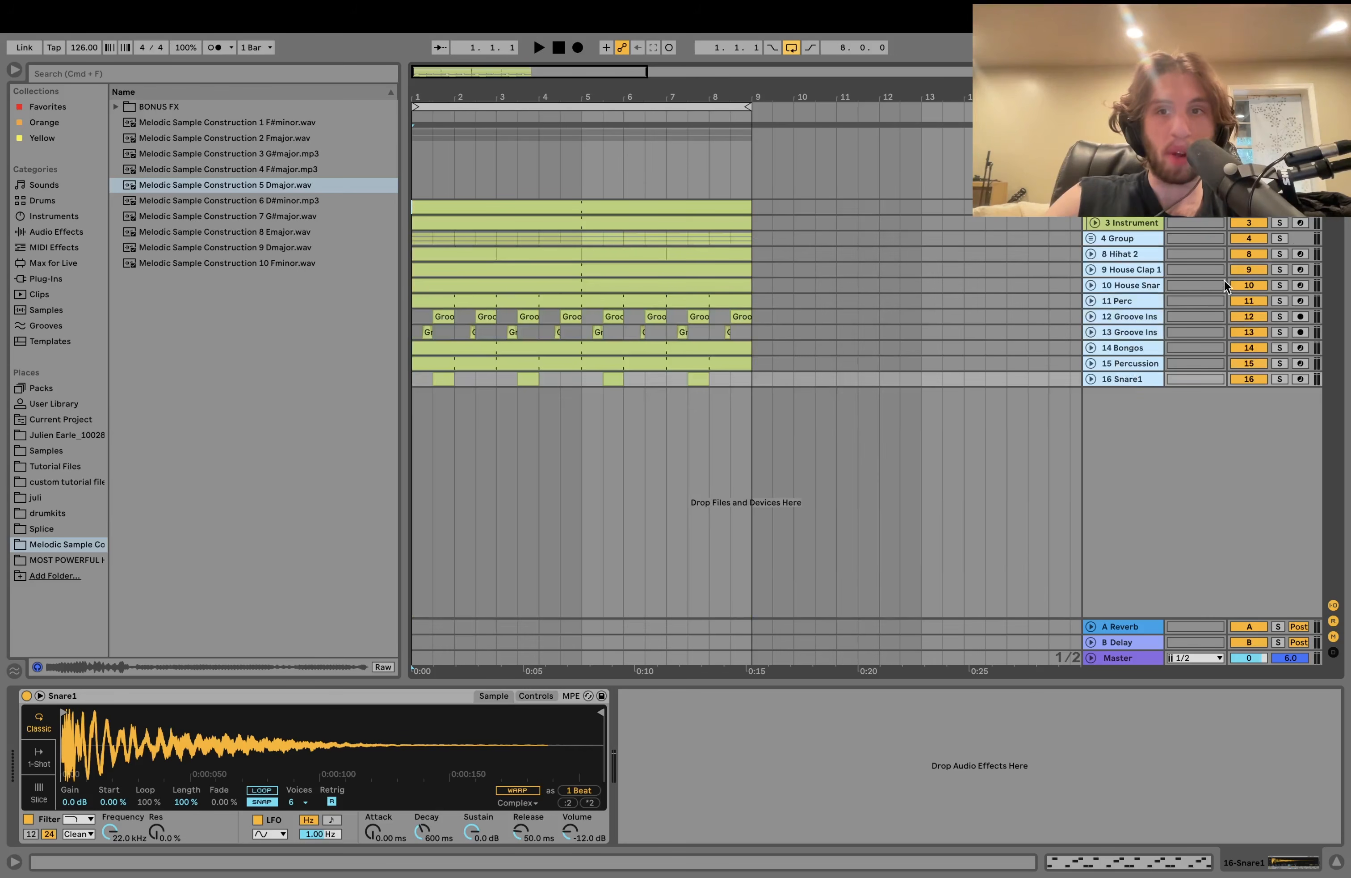
left_click(1241, 243)
Show the 3 Instrument track's kick rack and play the loop with the remaining tracks.
left_click(1141, 222)
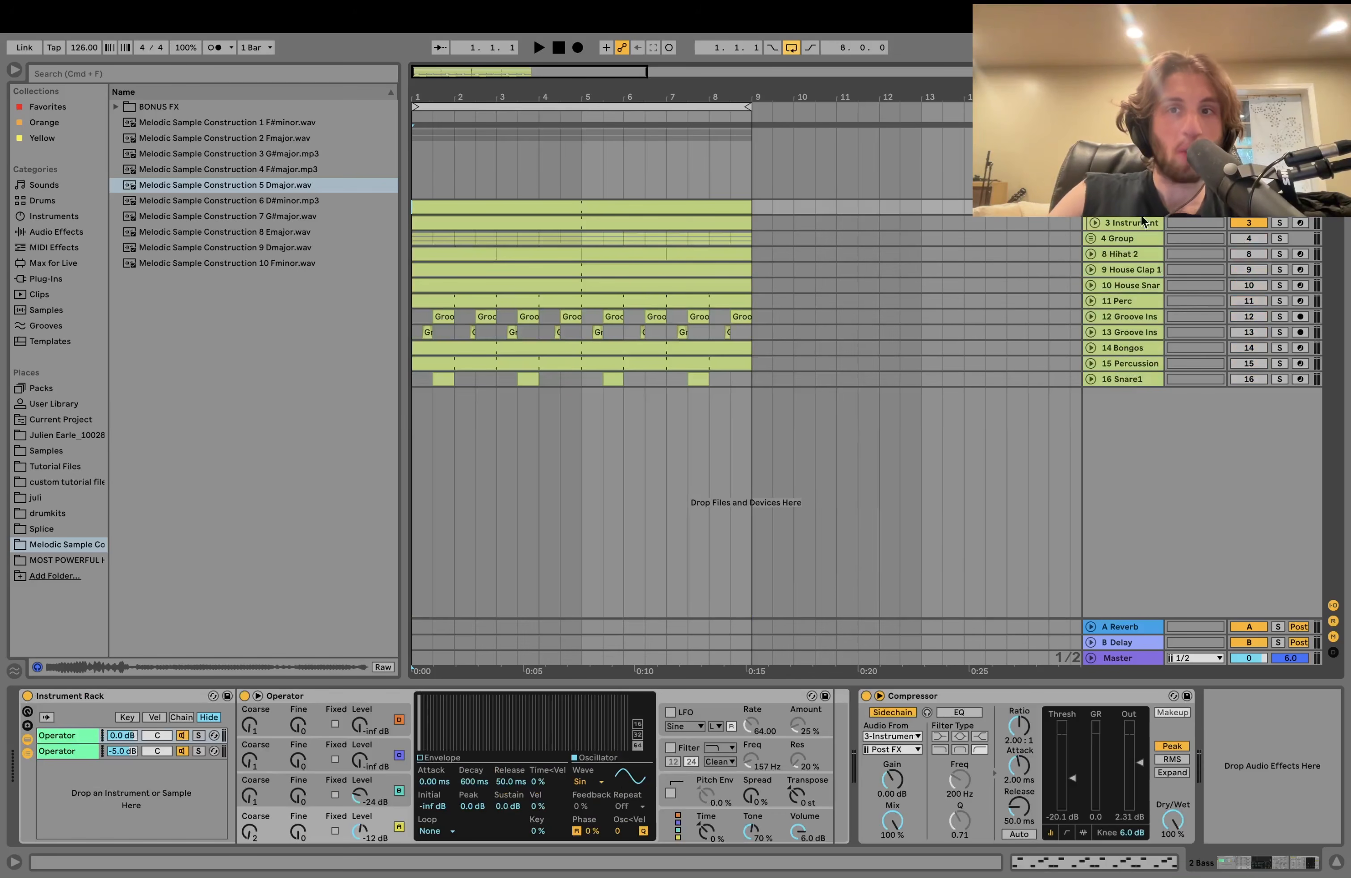
left_click(1146, 230)
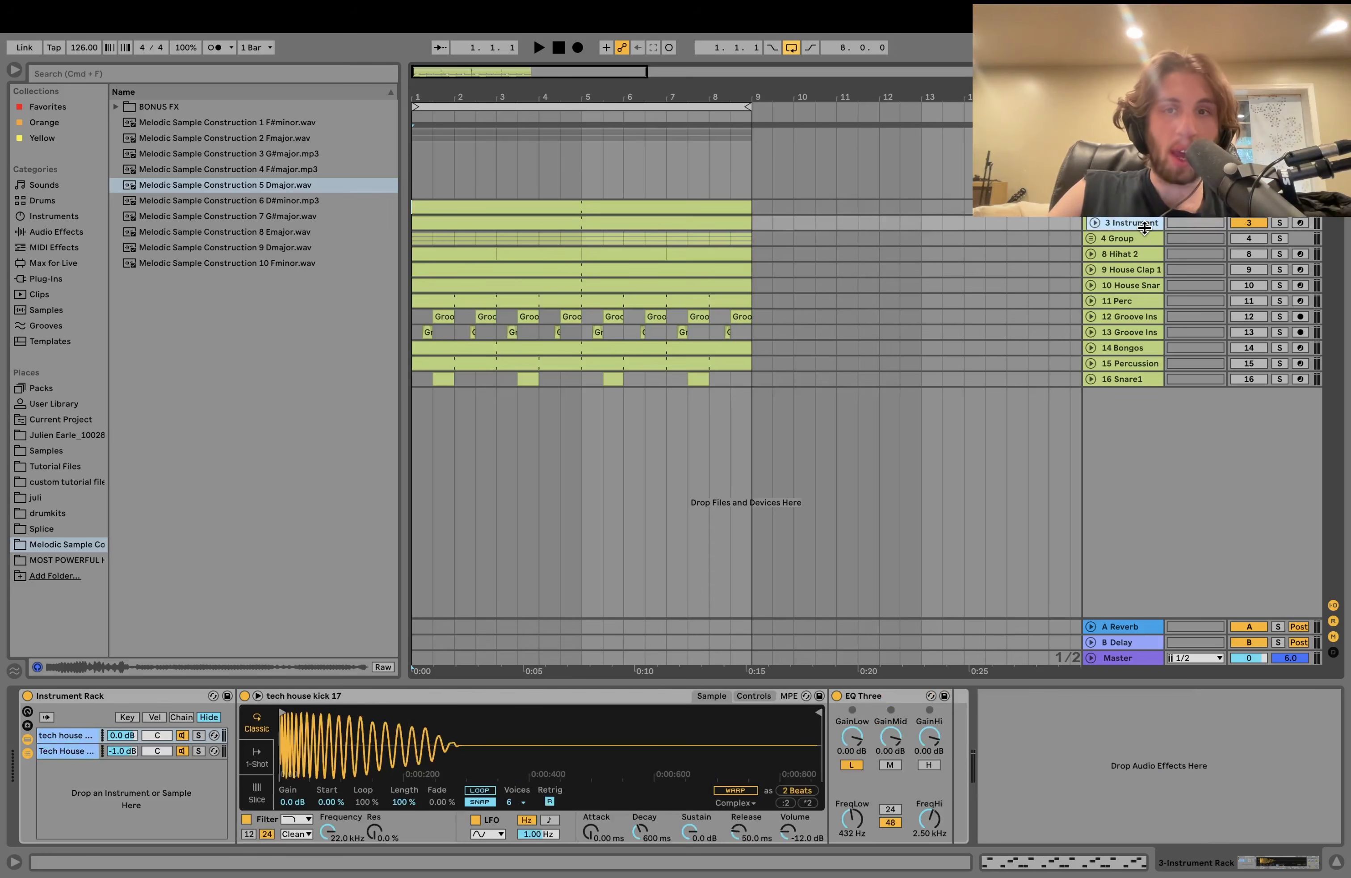
key("space")
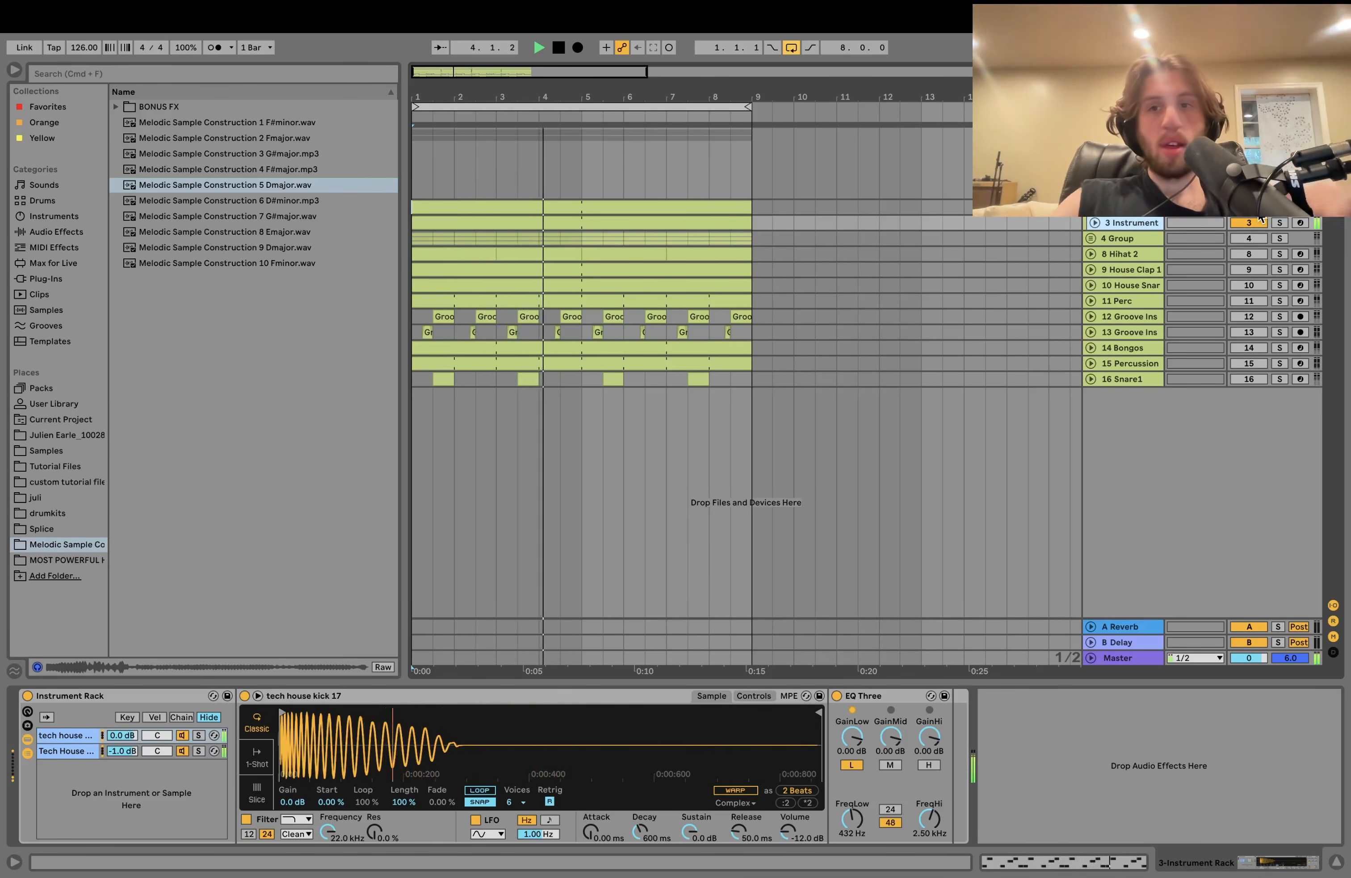
key("space")
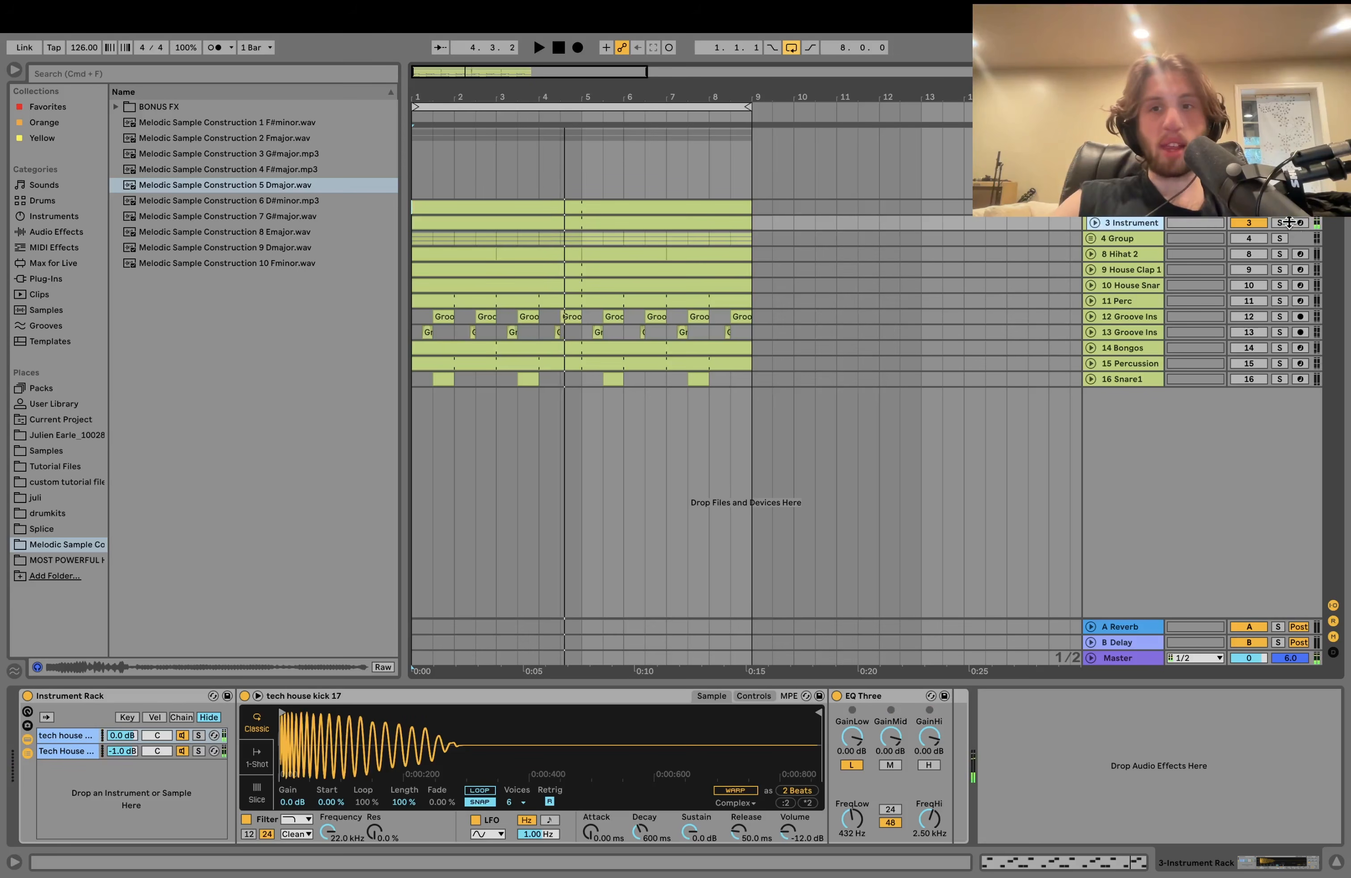
Solo the two tech house kick layers in track 3's rack one after the other, listen, and clear the solo.
key("space")
left_click(199, 735)
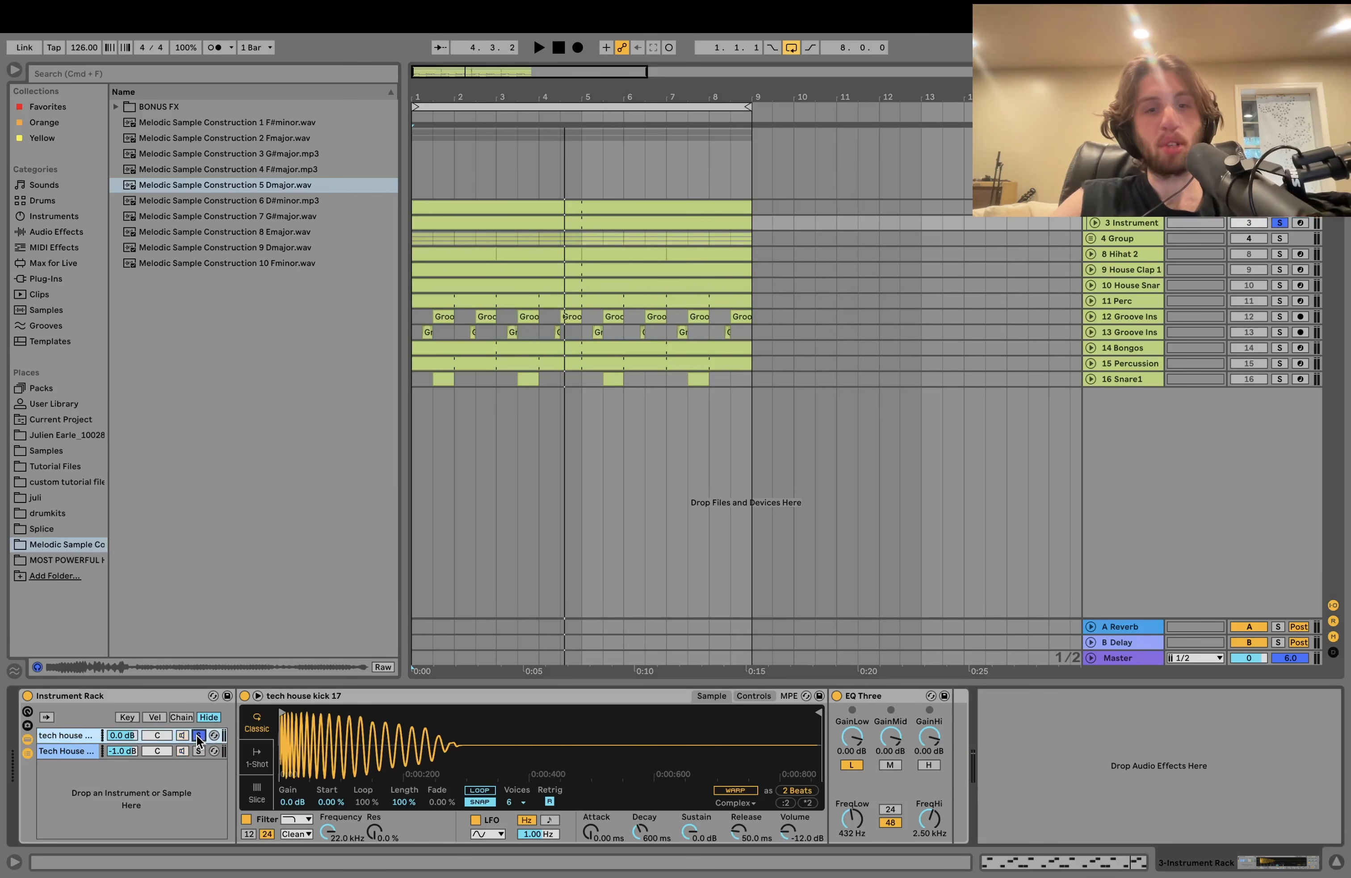
left_click(198, 751)
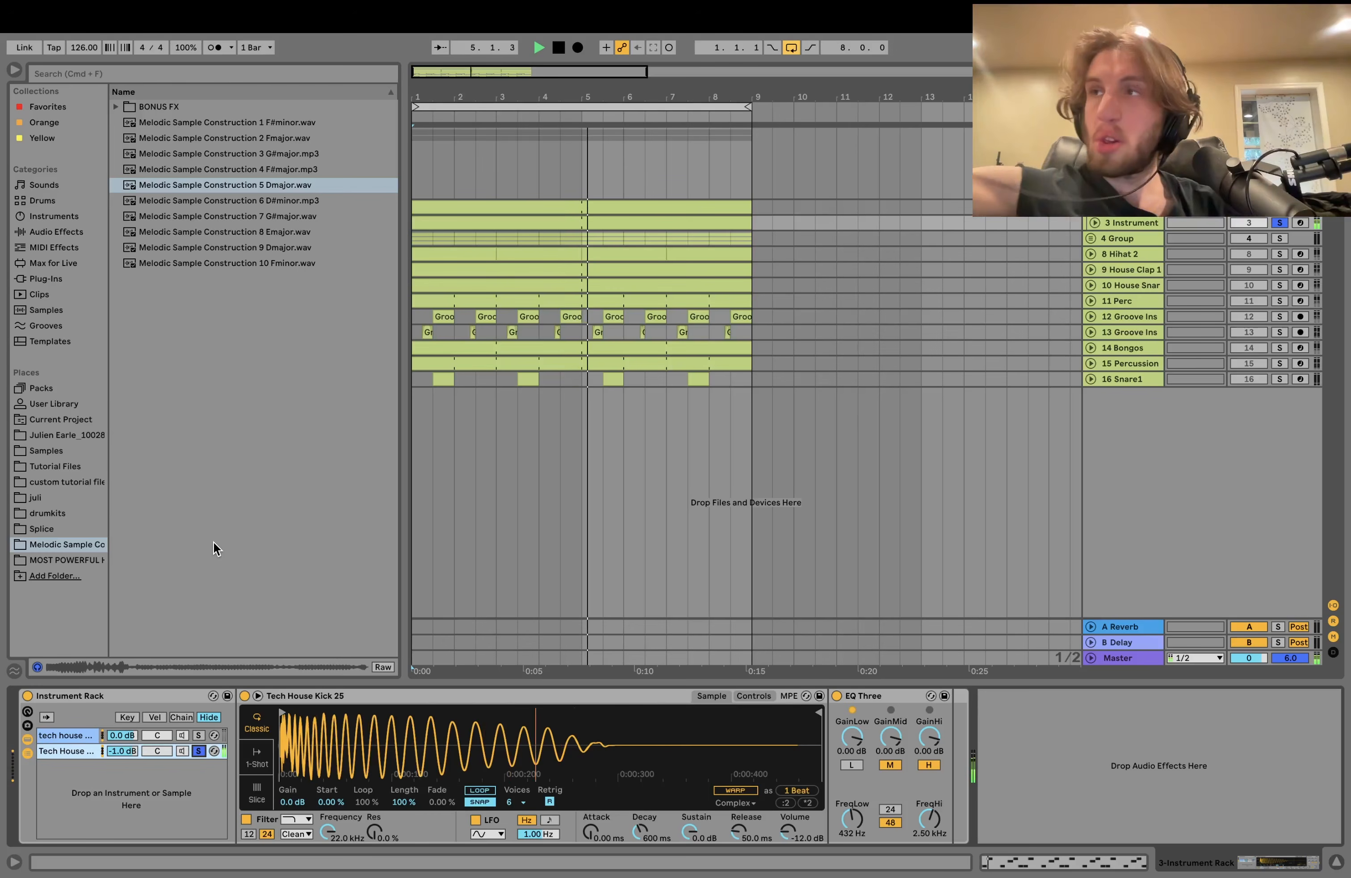
key("space")
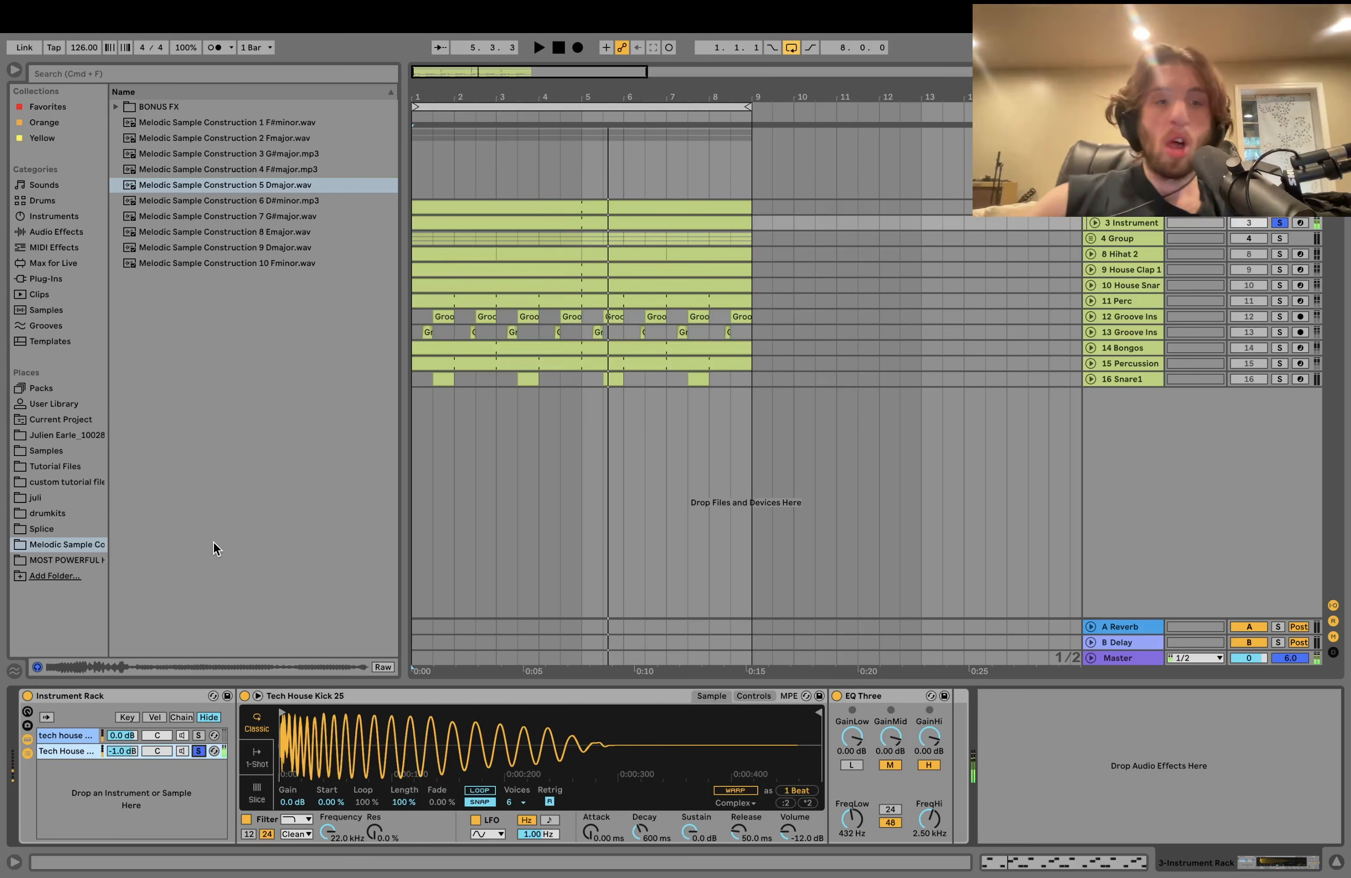
left_click(199, 751)
key("space")
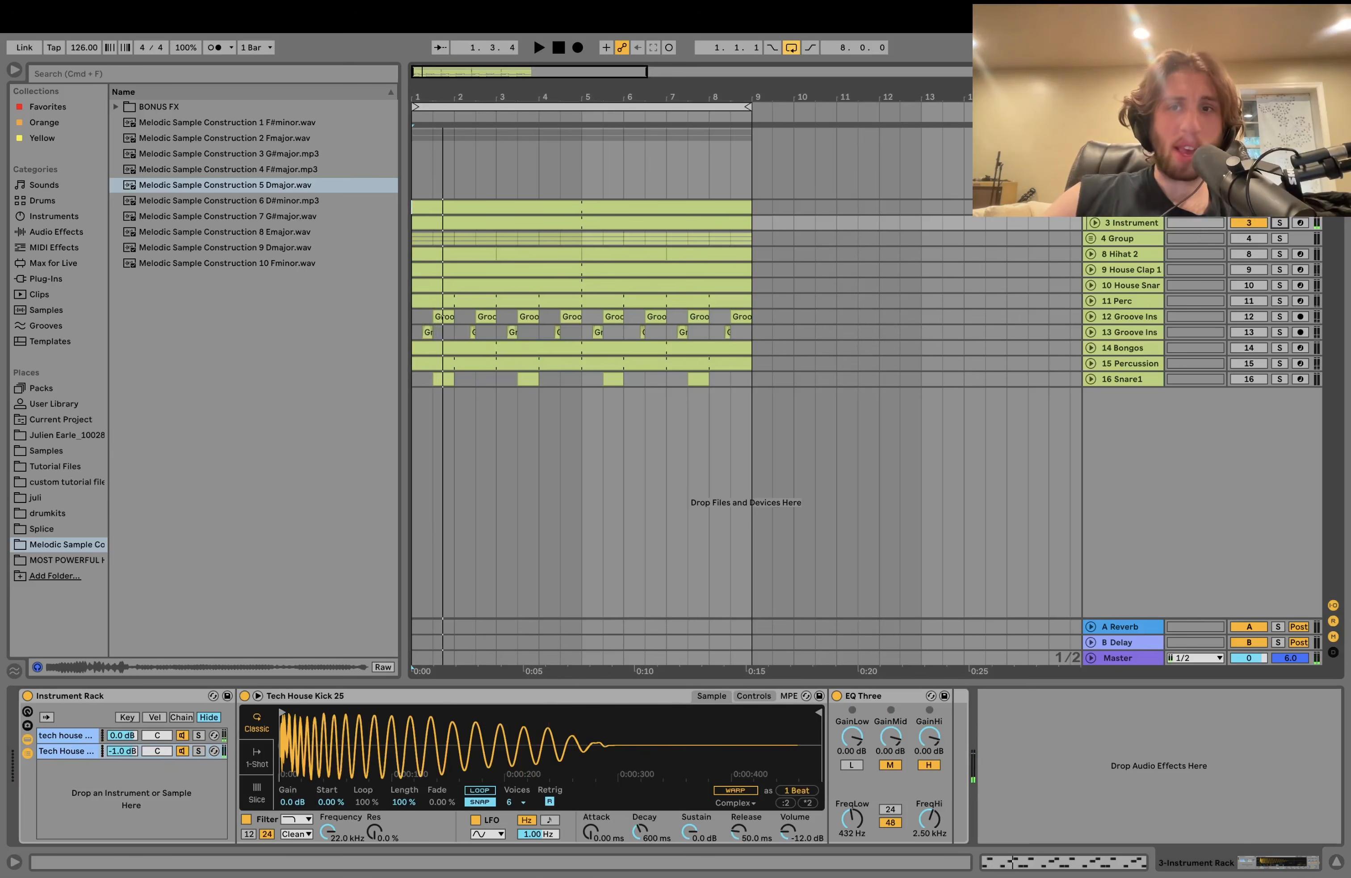
Play the loop from the start and unfold the 2 Bass track to show its notes.
left_click(1279, 135)
key("space")
left_click(1096, 206)
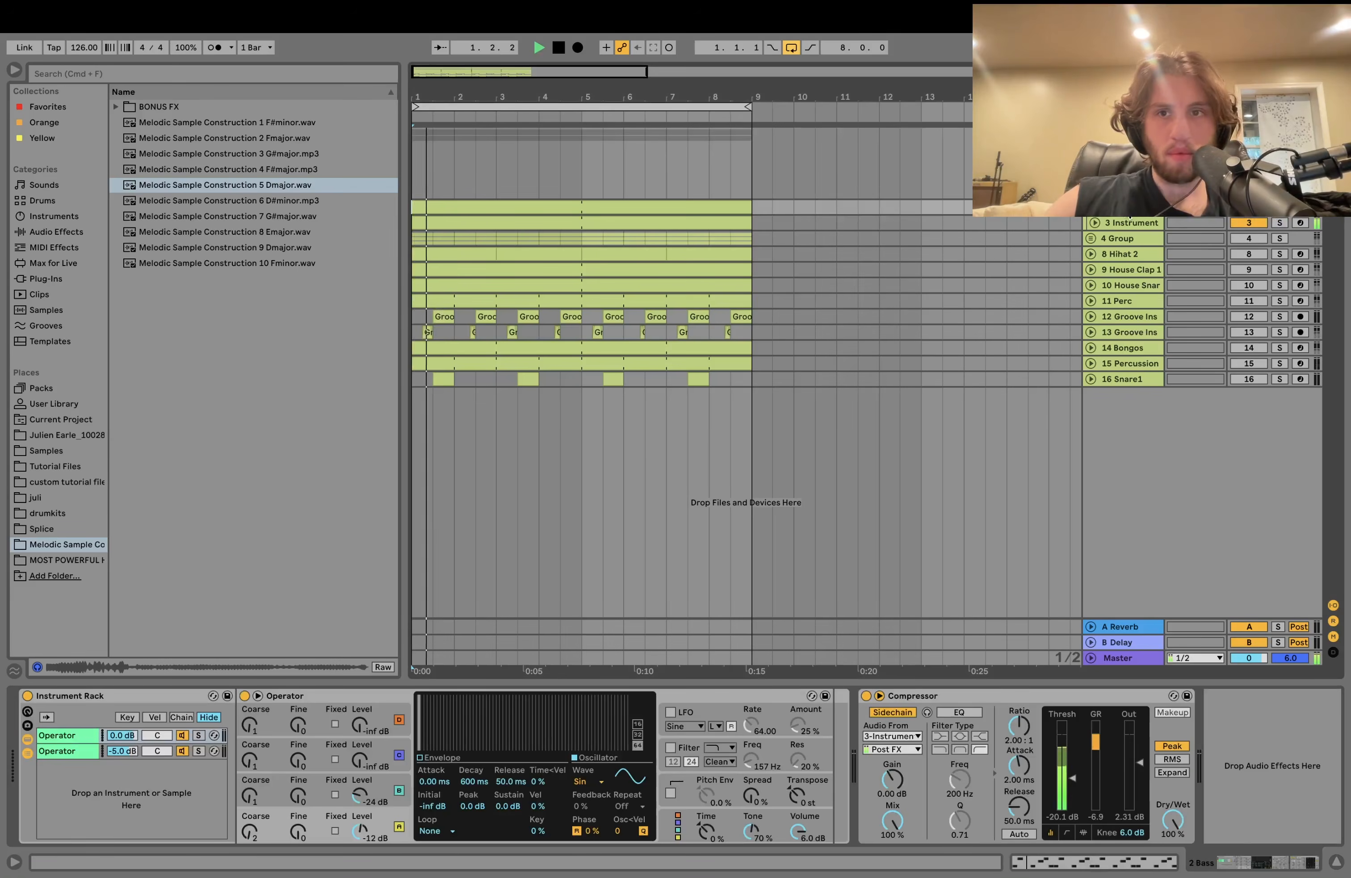
left_click(1096, 205)
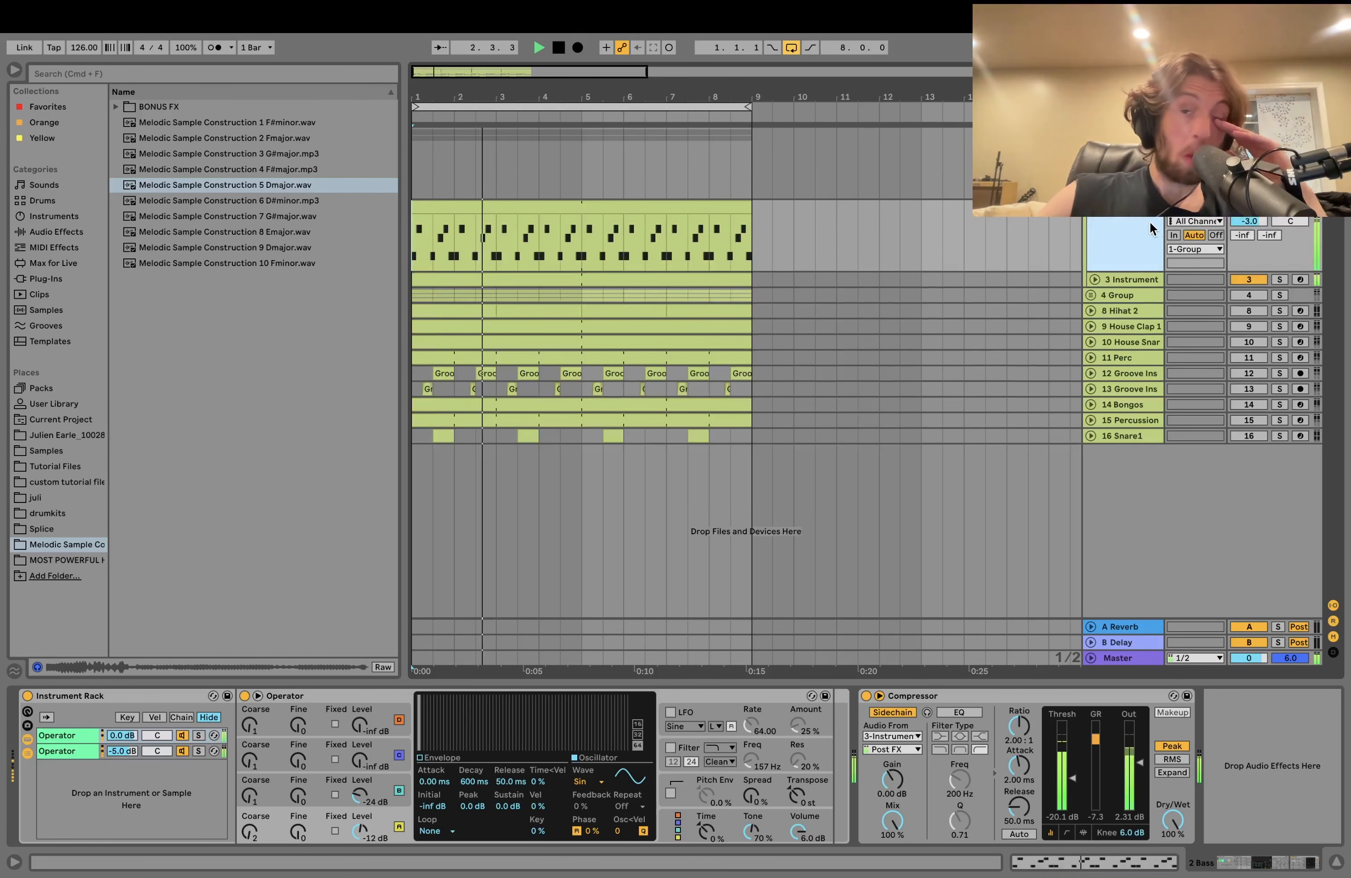
Solo the 2 Bass track and play it with only the first Operator layer of its rack soloed.
left_click(1280, 207)
key("space")
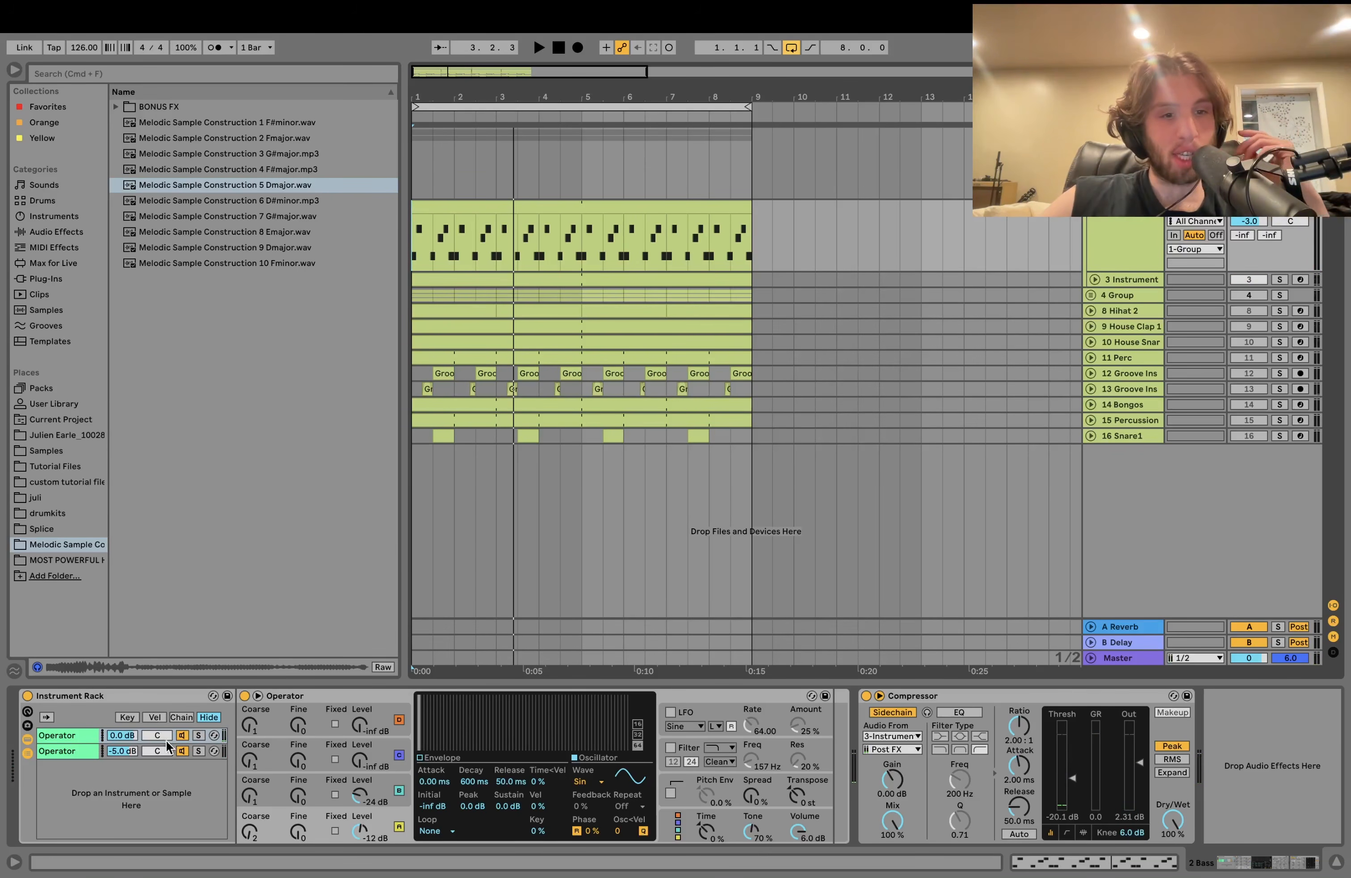
left_click(198, 751)
key("space")
left_click(198, 736)
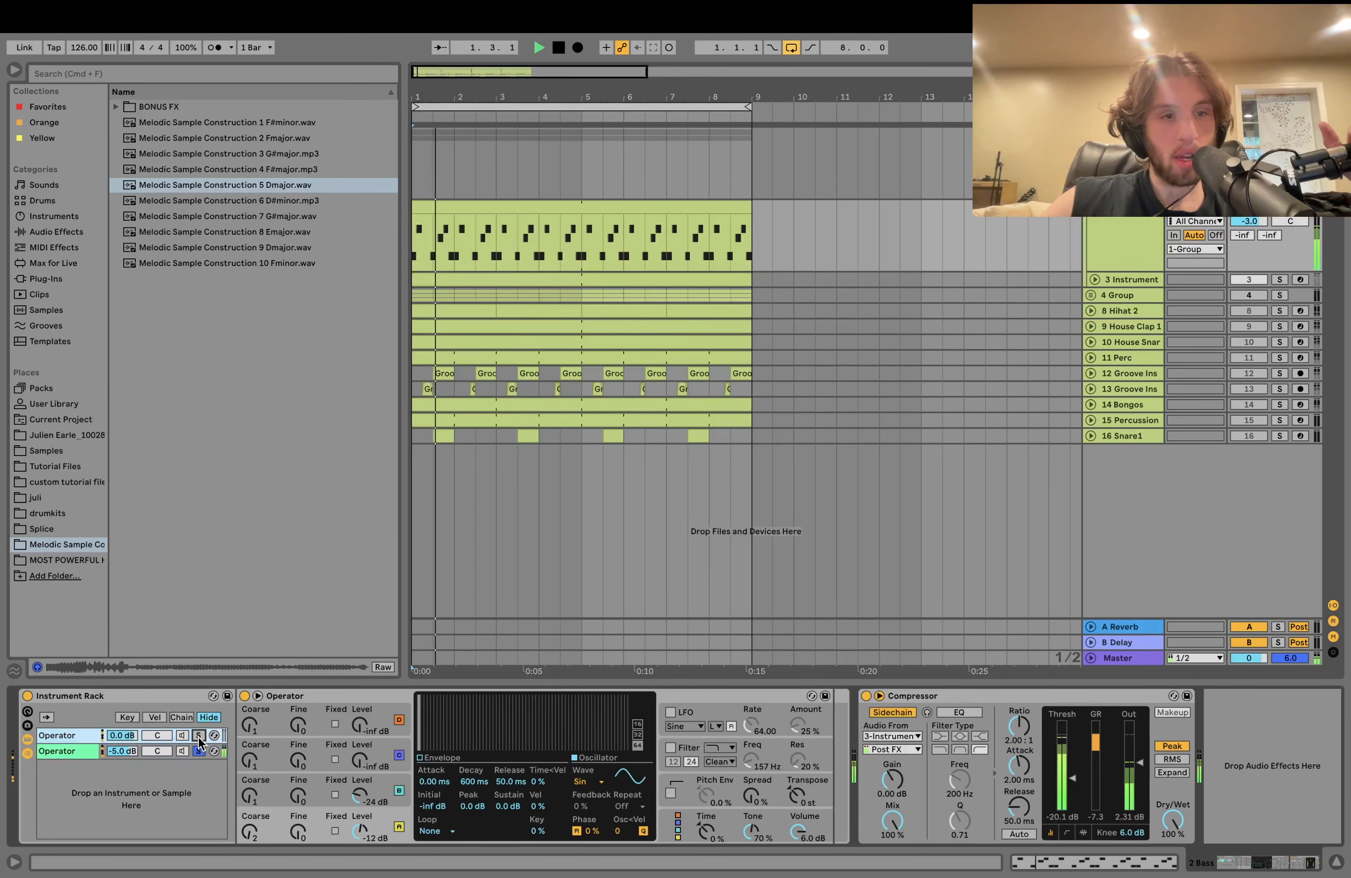
Examine the first bass Operator's oscillator A and B levels and oscillator A's coarse tuning while replaying the layer.
left_click(362, 830)
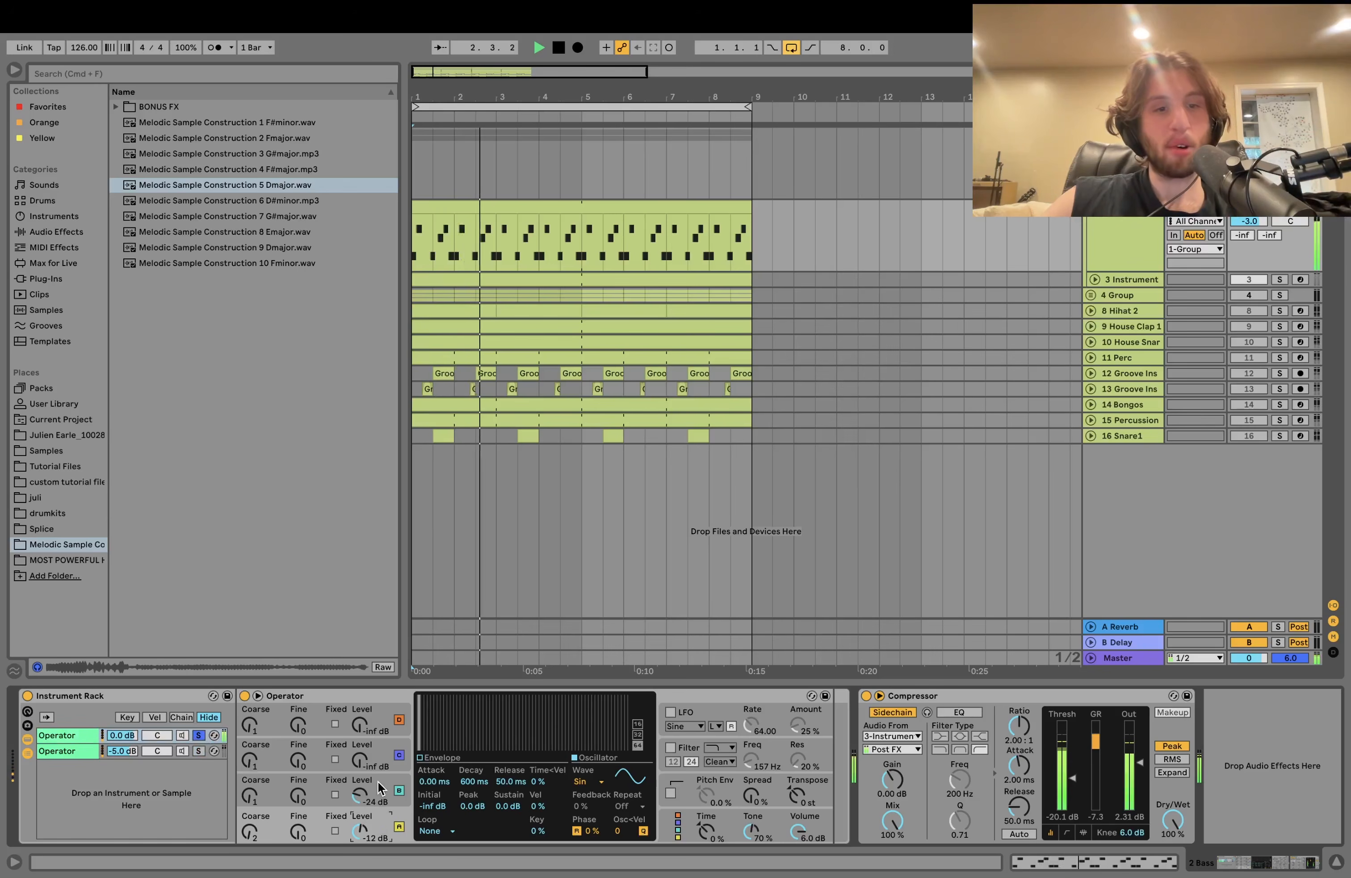
left_click(375, 785)
key("space")
key("space")
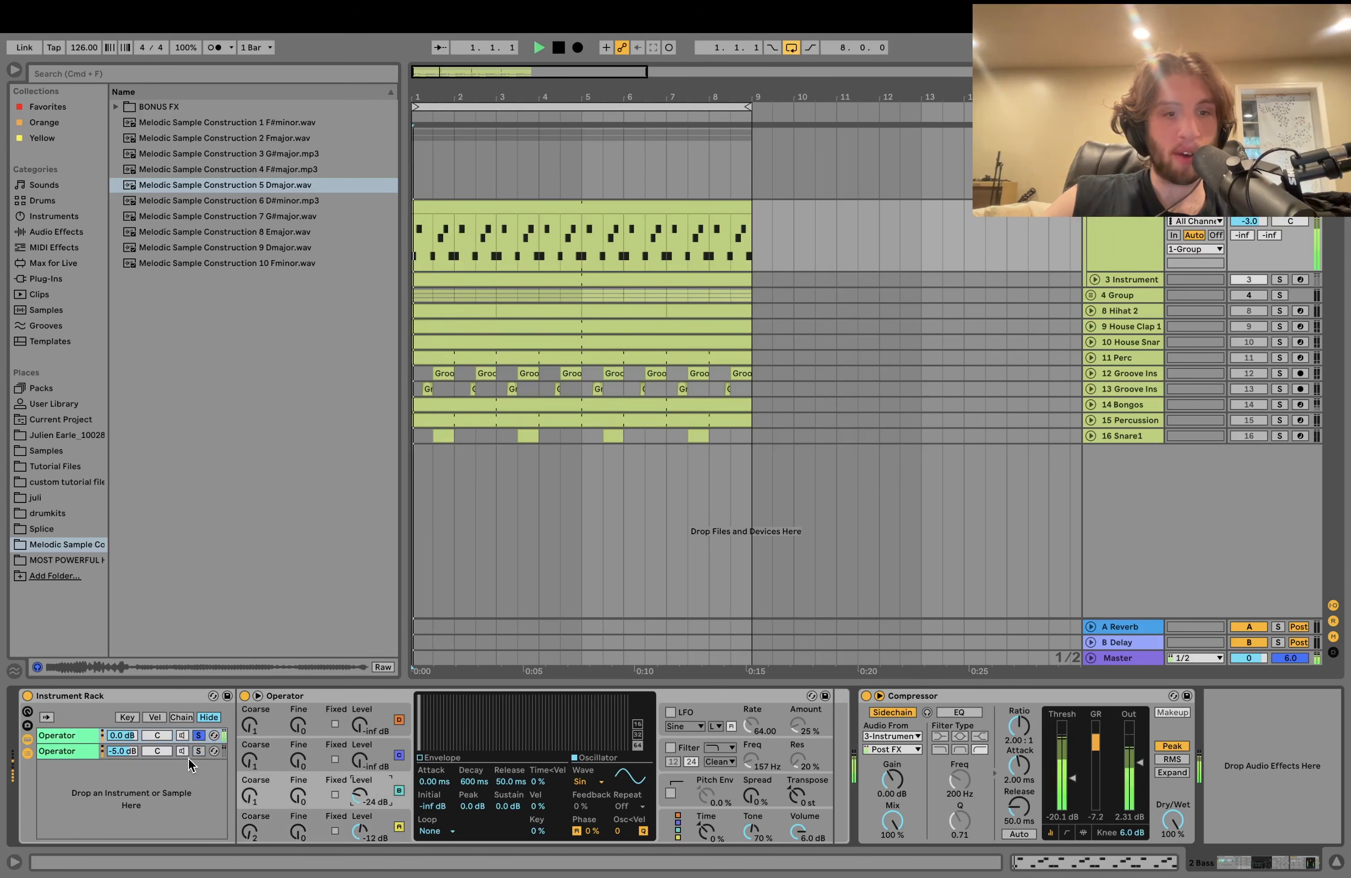
key("space")
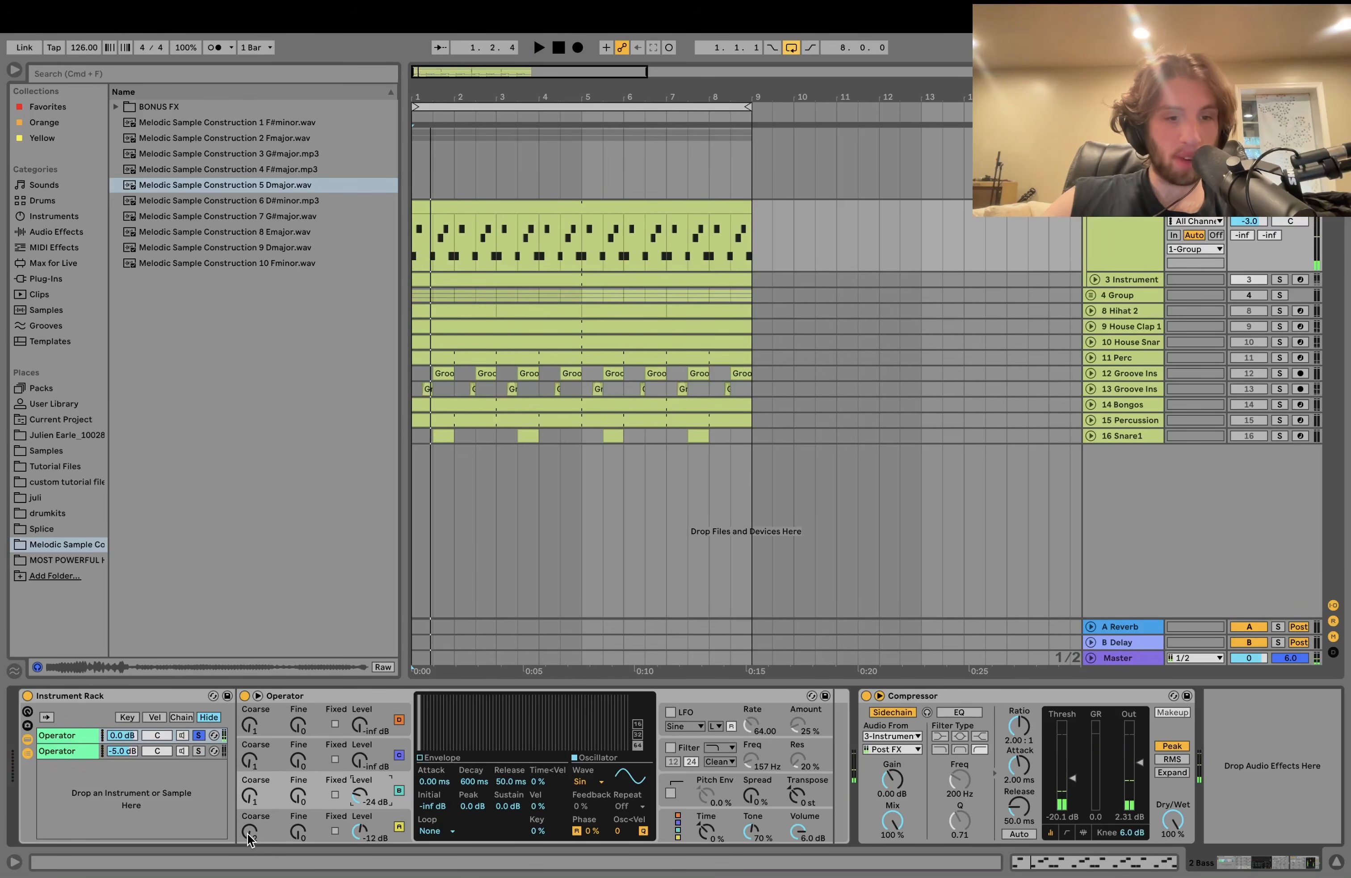
left_click(249, 835)
key("space")
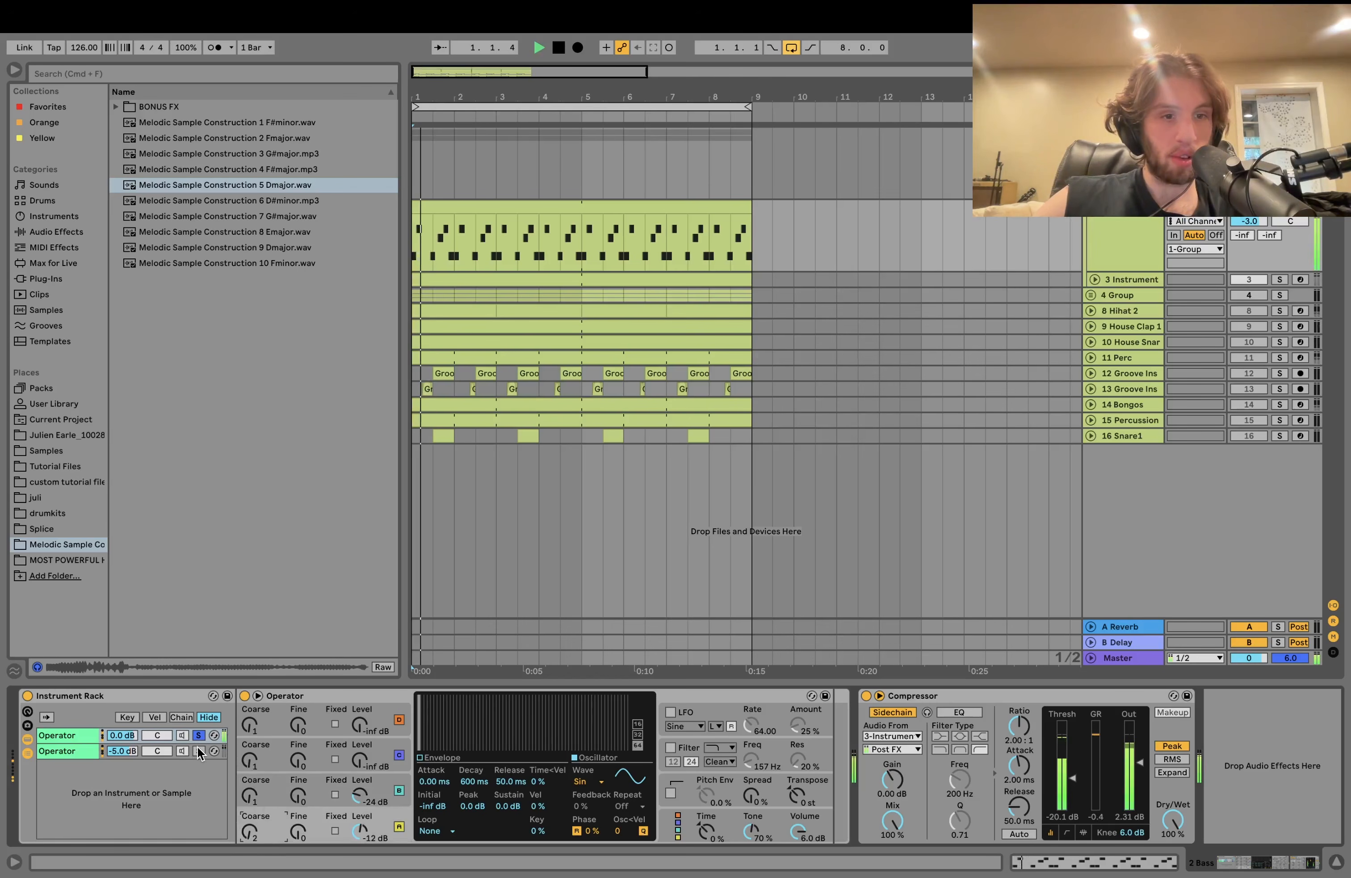
Solo the bass rack's second Operator layer and examine its Auto Filter and sidechain Compressor.
key("space")
left_click(199, 751)
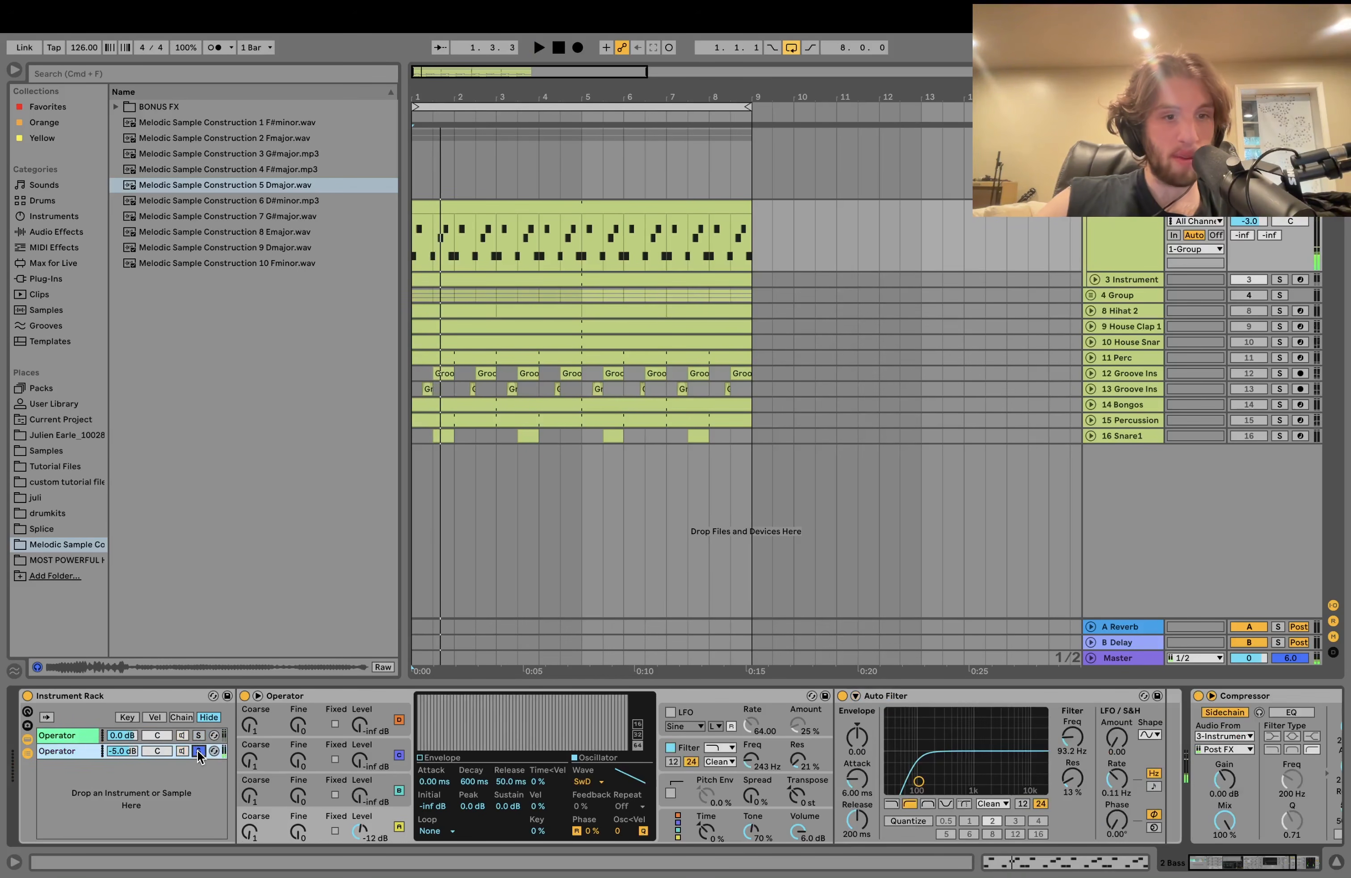
key("space")
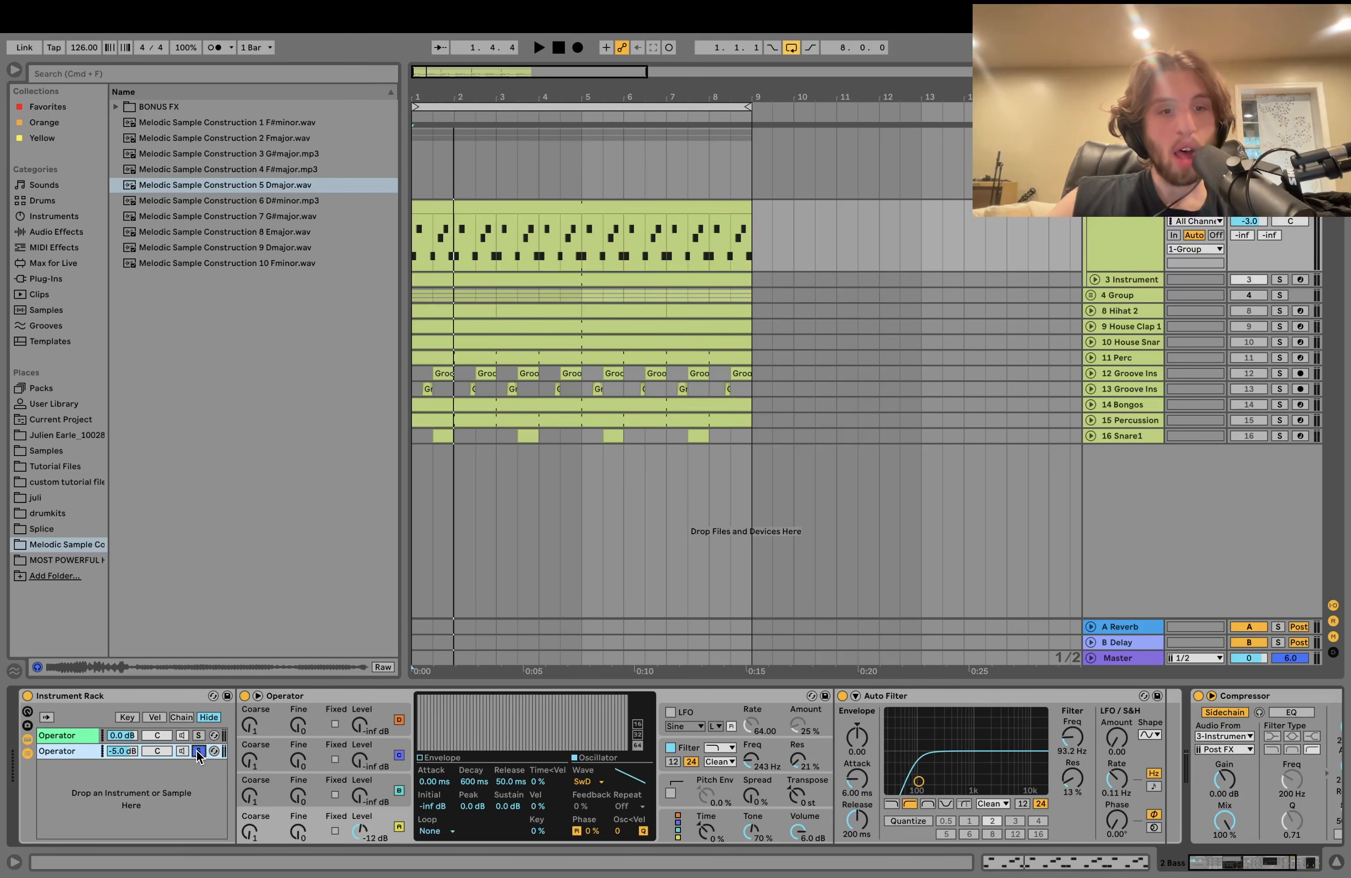
scroll(198, 757, "right", 5)
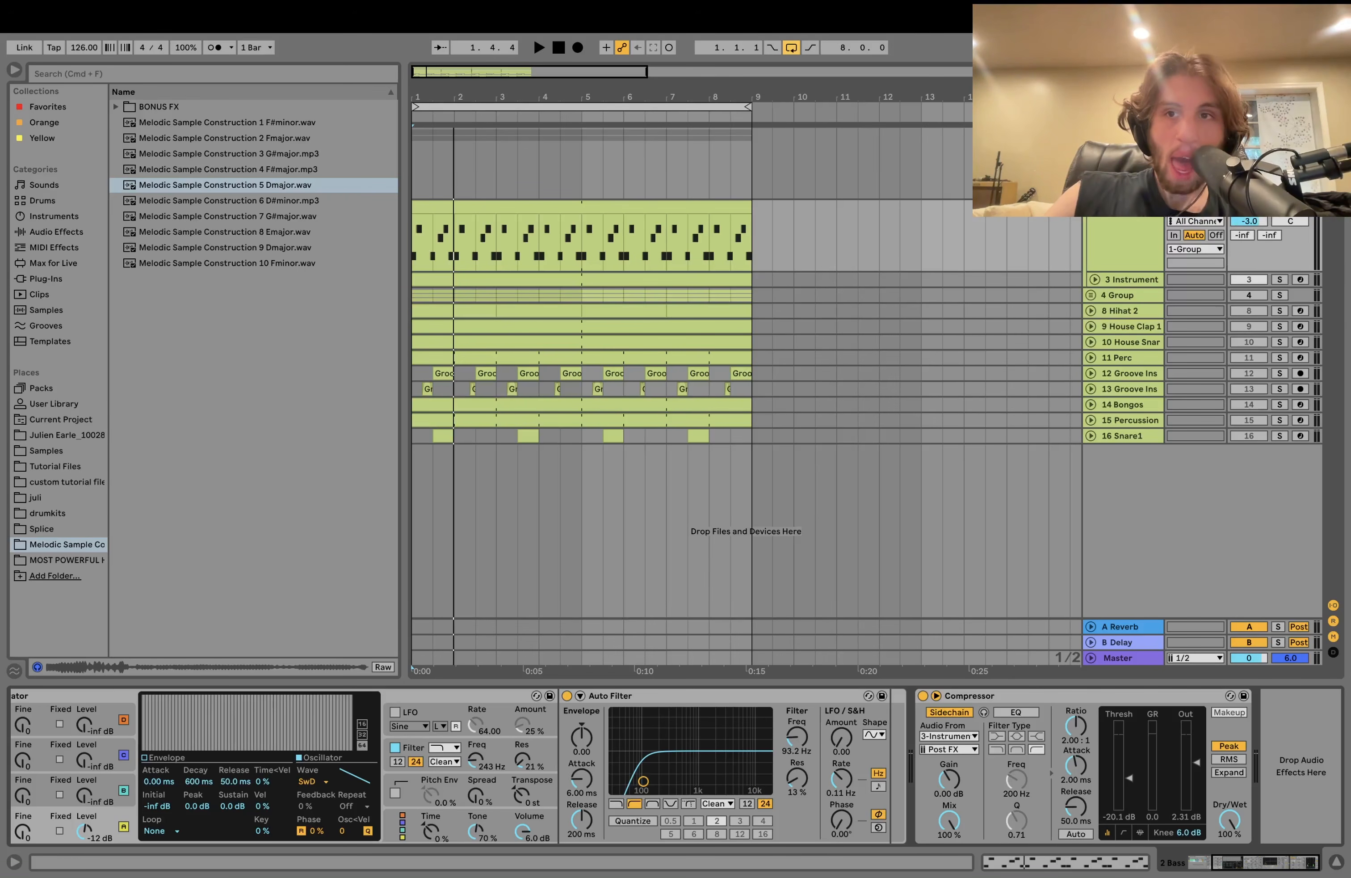
Clear the 2 Bass track's solo and play the kick and bass together.
left_click(1280, 207)
key("space")
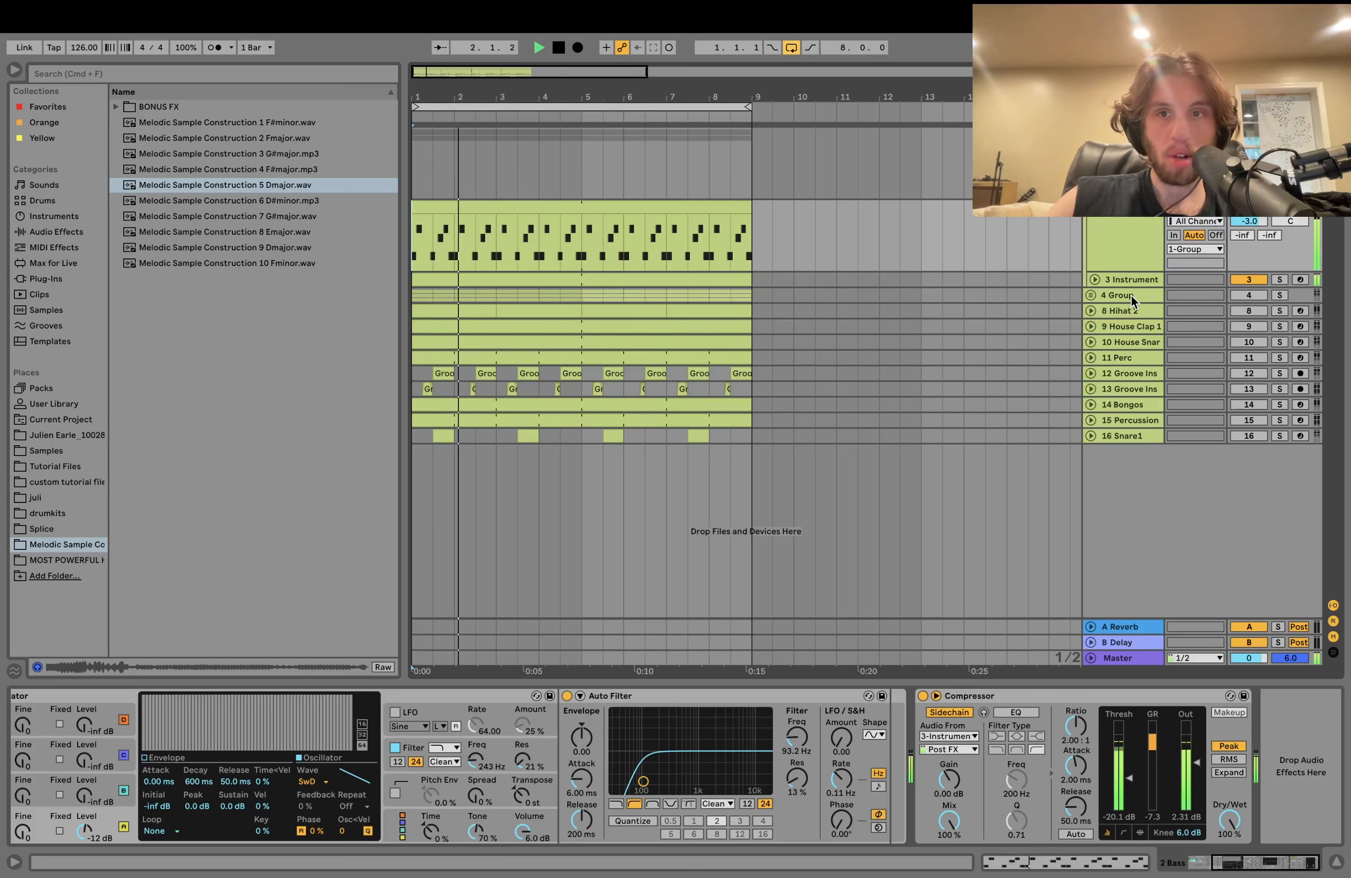
key("space")
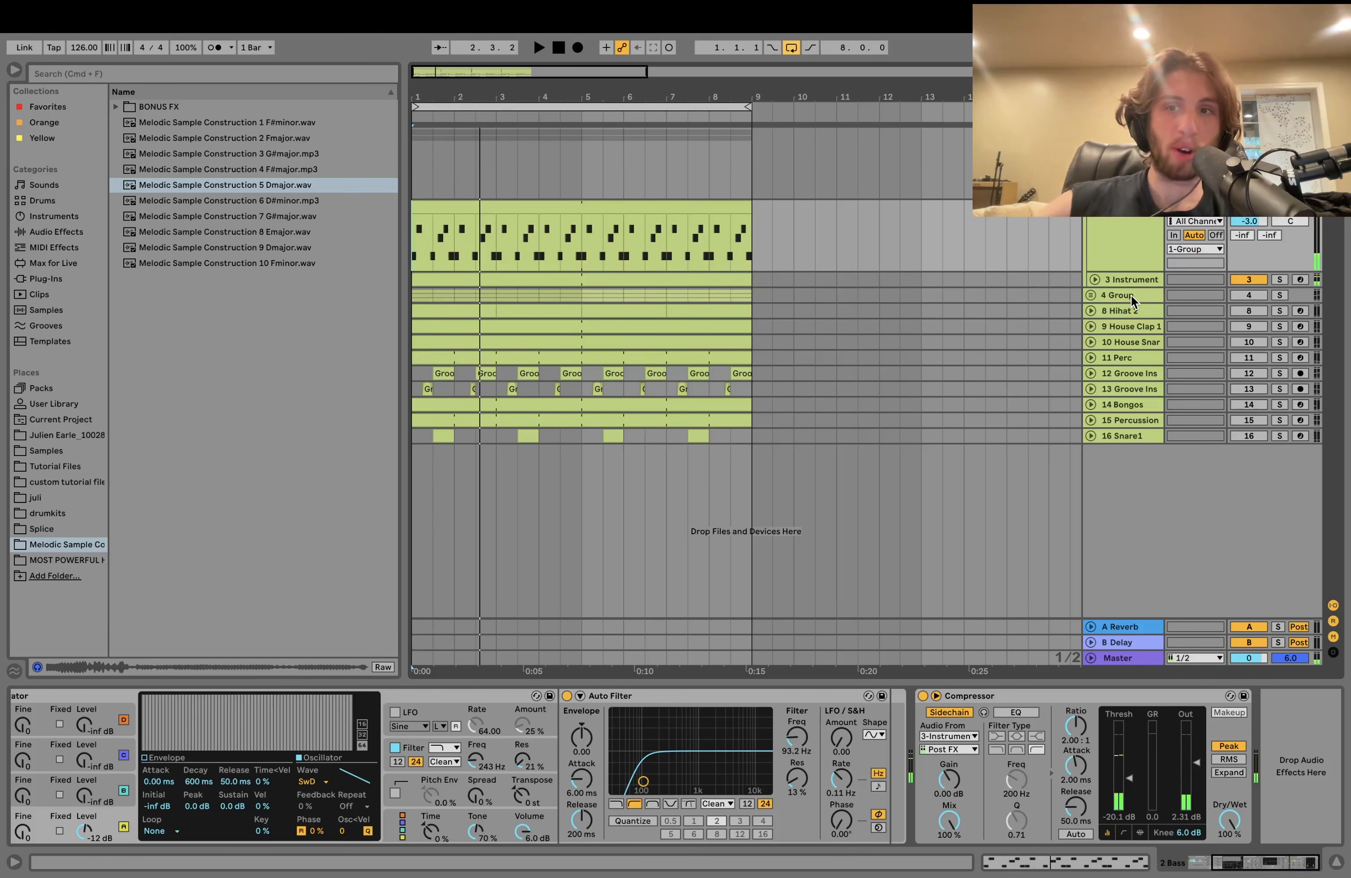
Unfold the 4 Group hi-hat tracks, activate the group and play it together with the kick and bass.
left_click(1090, 295)
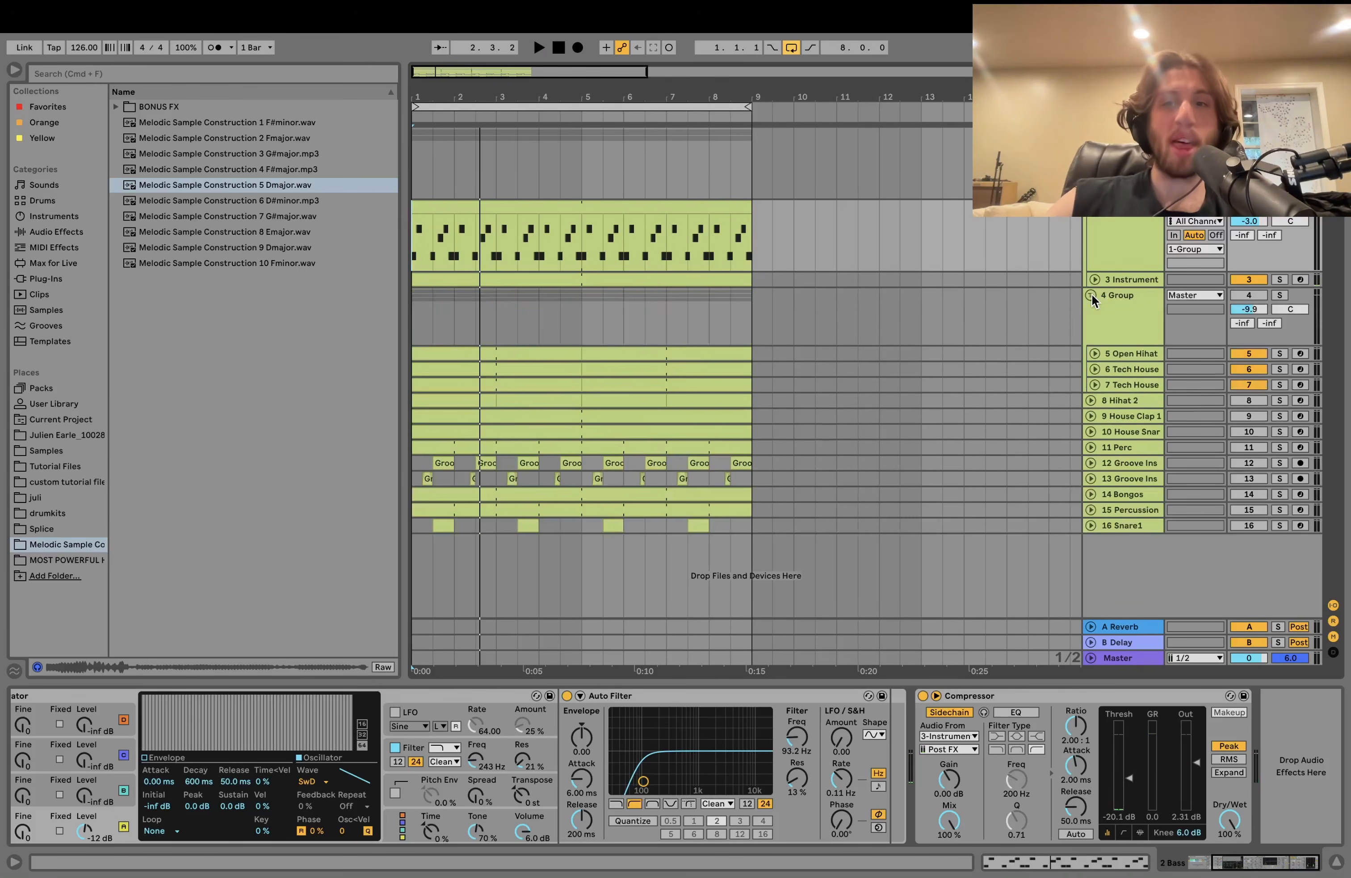
left_click(1255, 304)
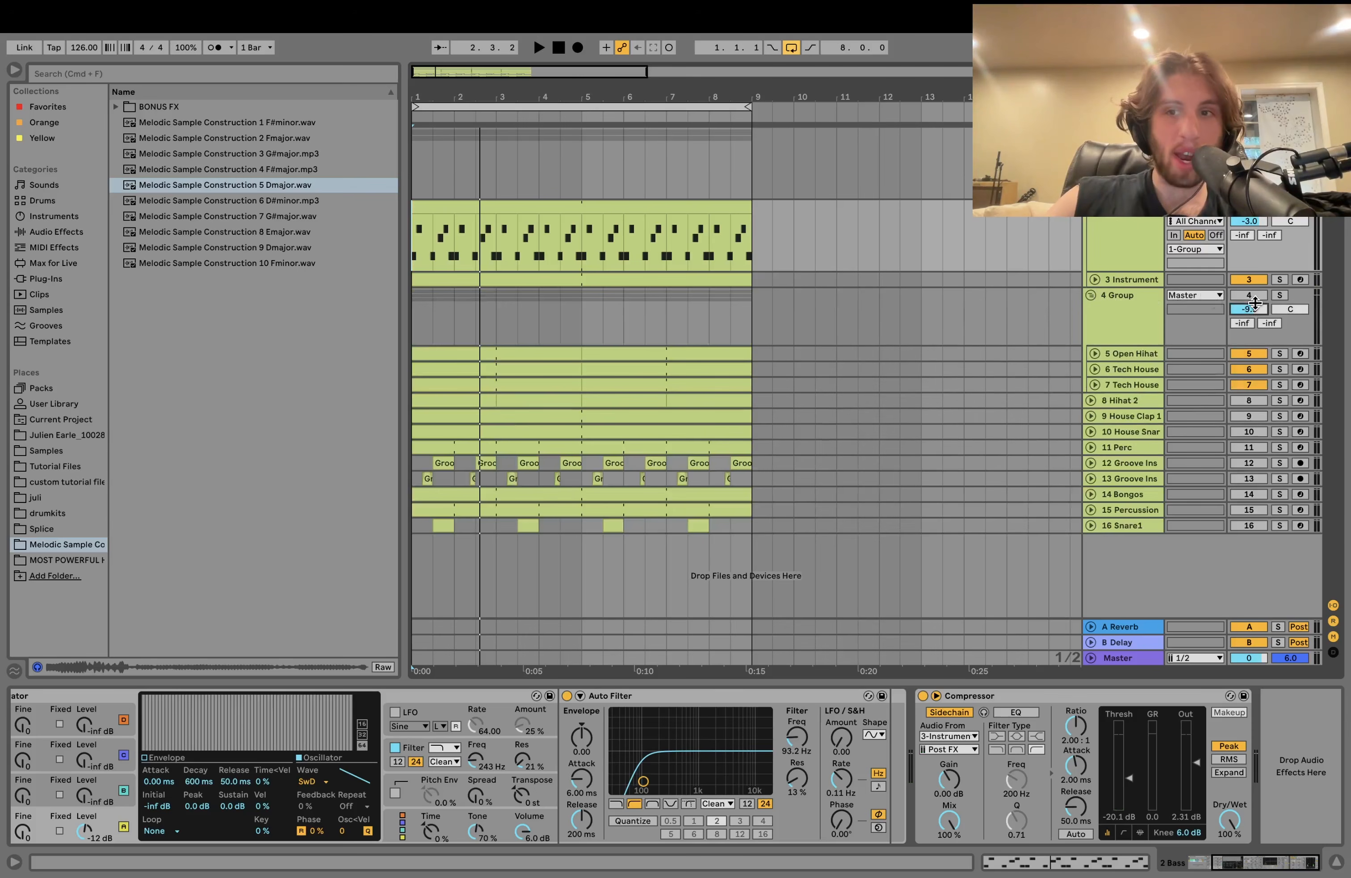
key("space")
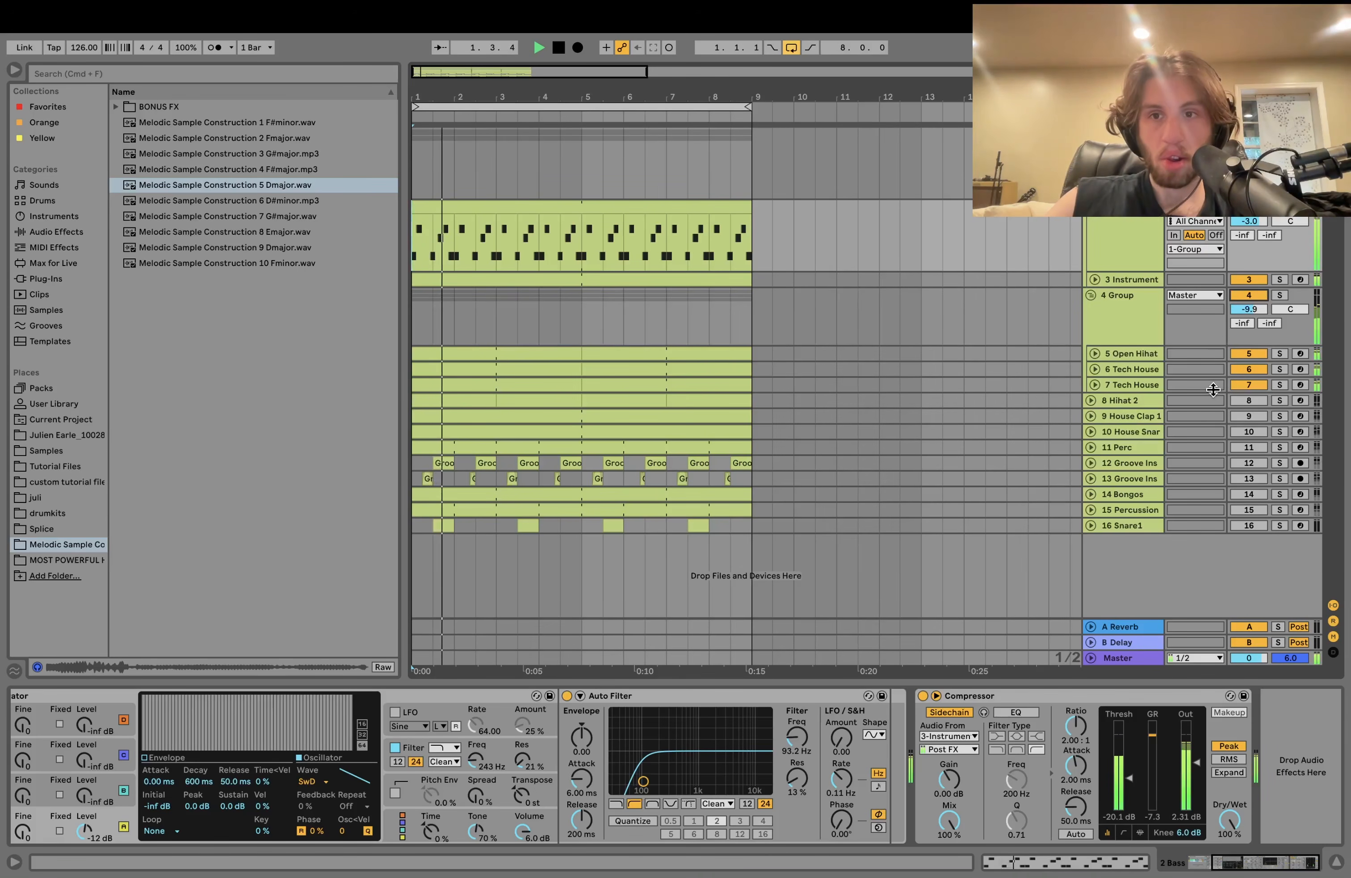
Activate the 9 House Clap and 10 House Snare tracks during playback and unfold both to show their MIDI patterns.
left_click(1250, 416)
left_click(1250, 432)
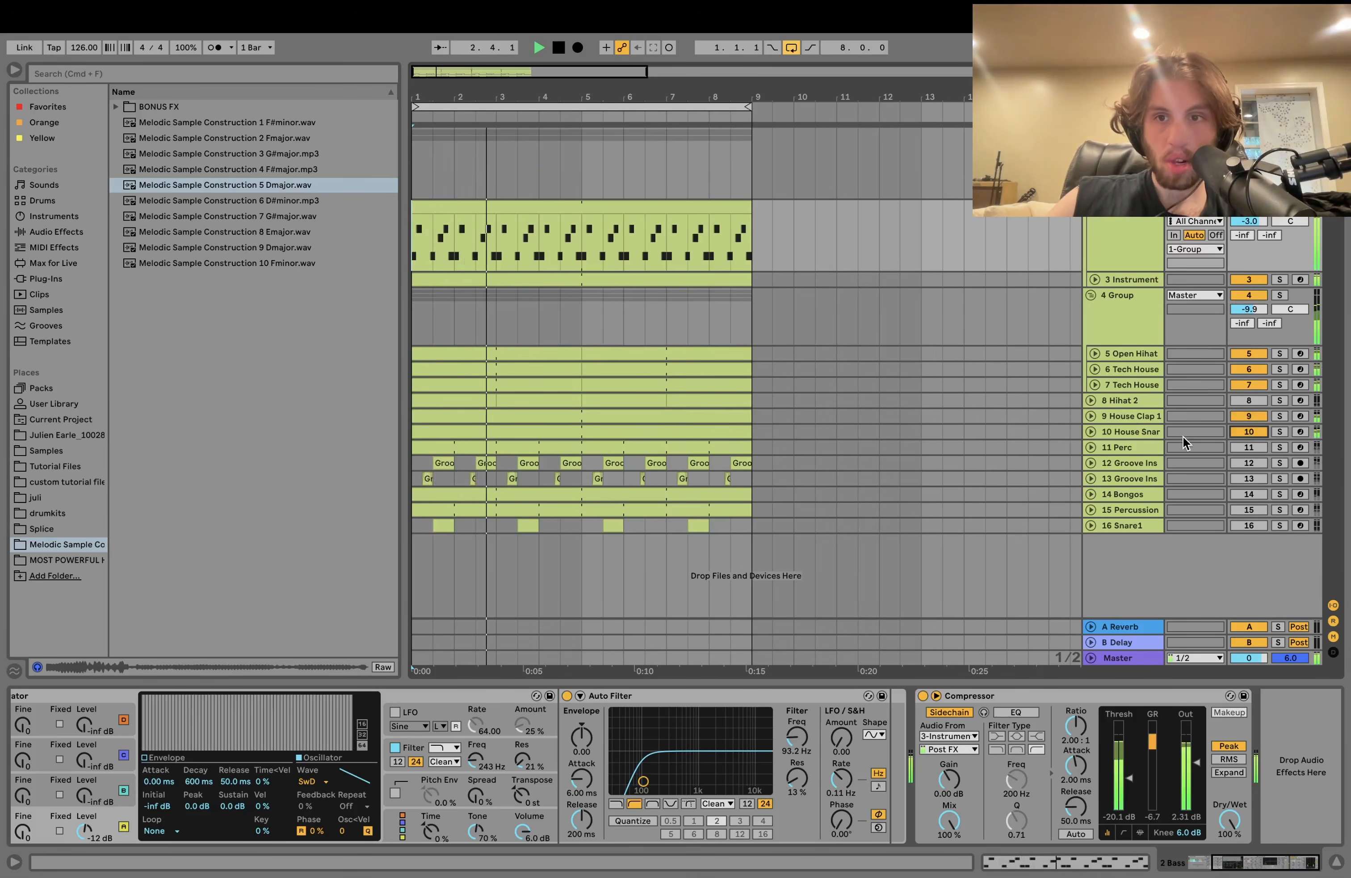
left_click(1090, 432)
left_click(1090, 417)
scroll(1091, 418, "down", 2)
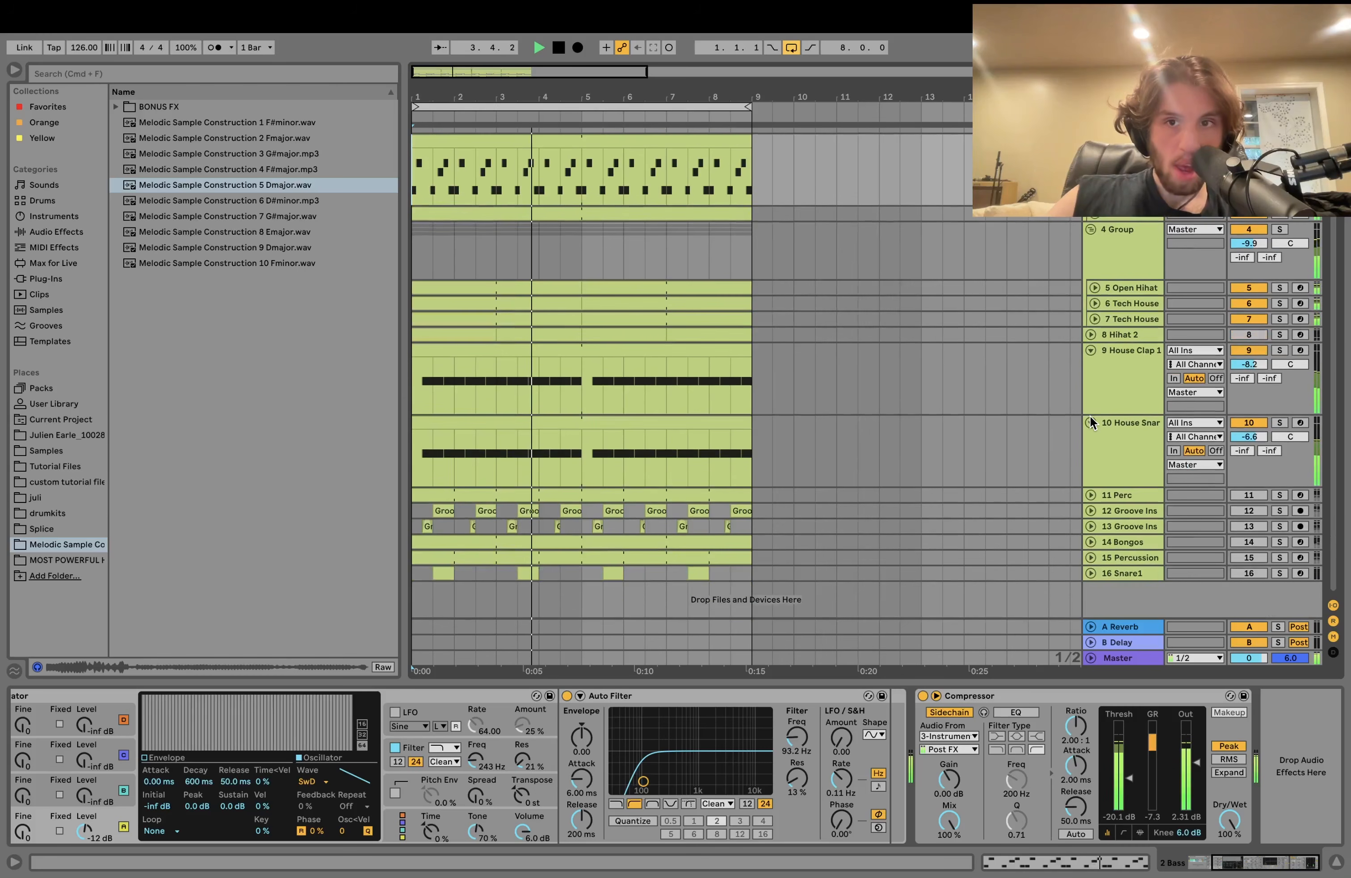
key("space")
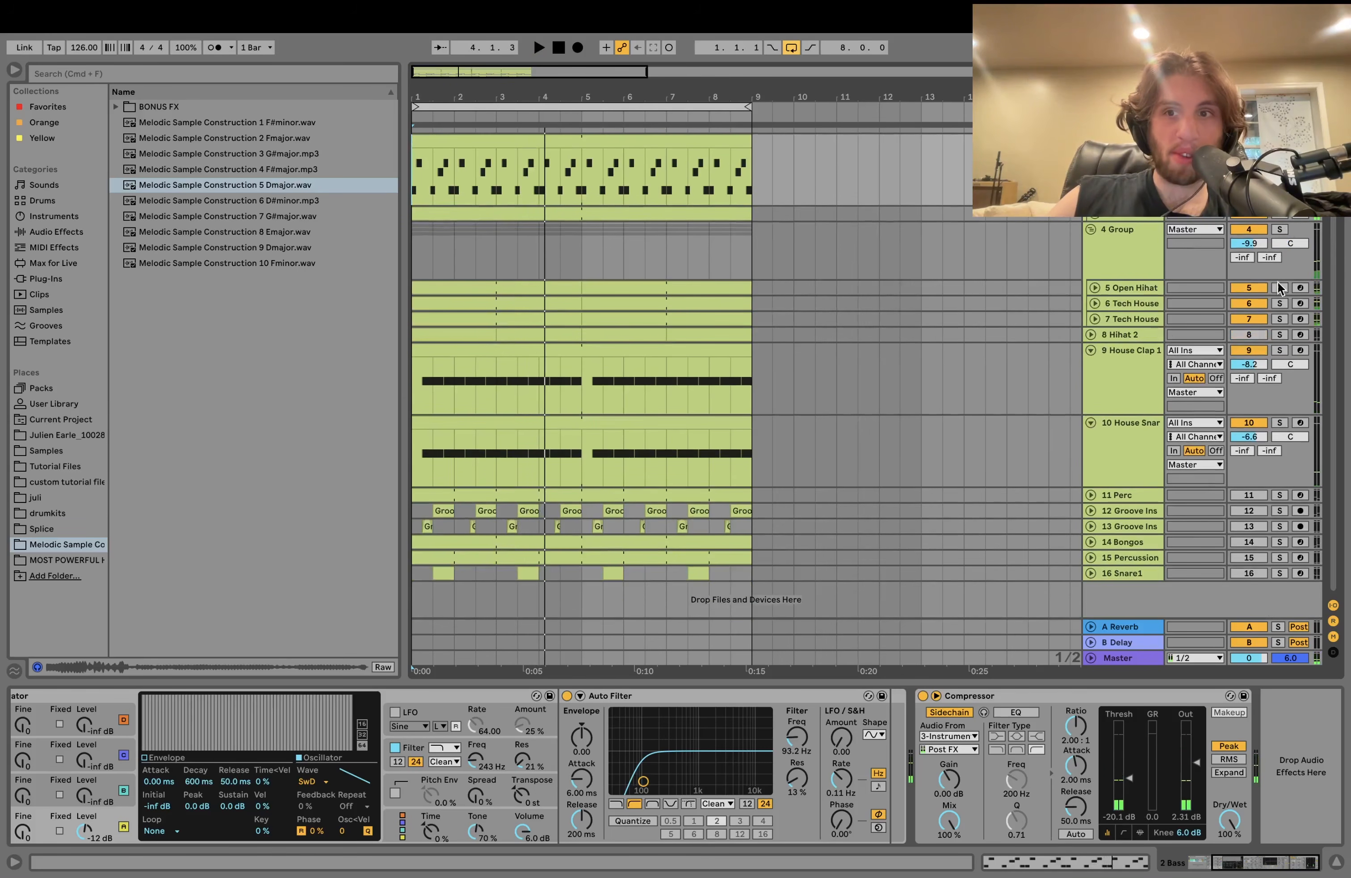
Replay the loop with the 7 Tech House track soloed, then with all hi-hats in the 4 Group soloed.
key("space")
left_click(1280, 319)
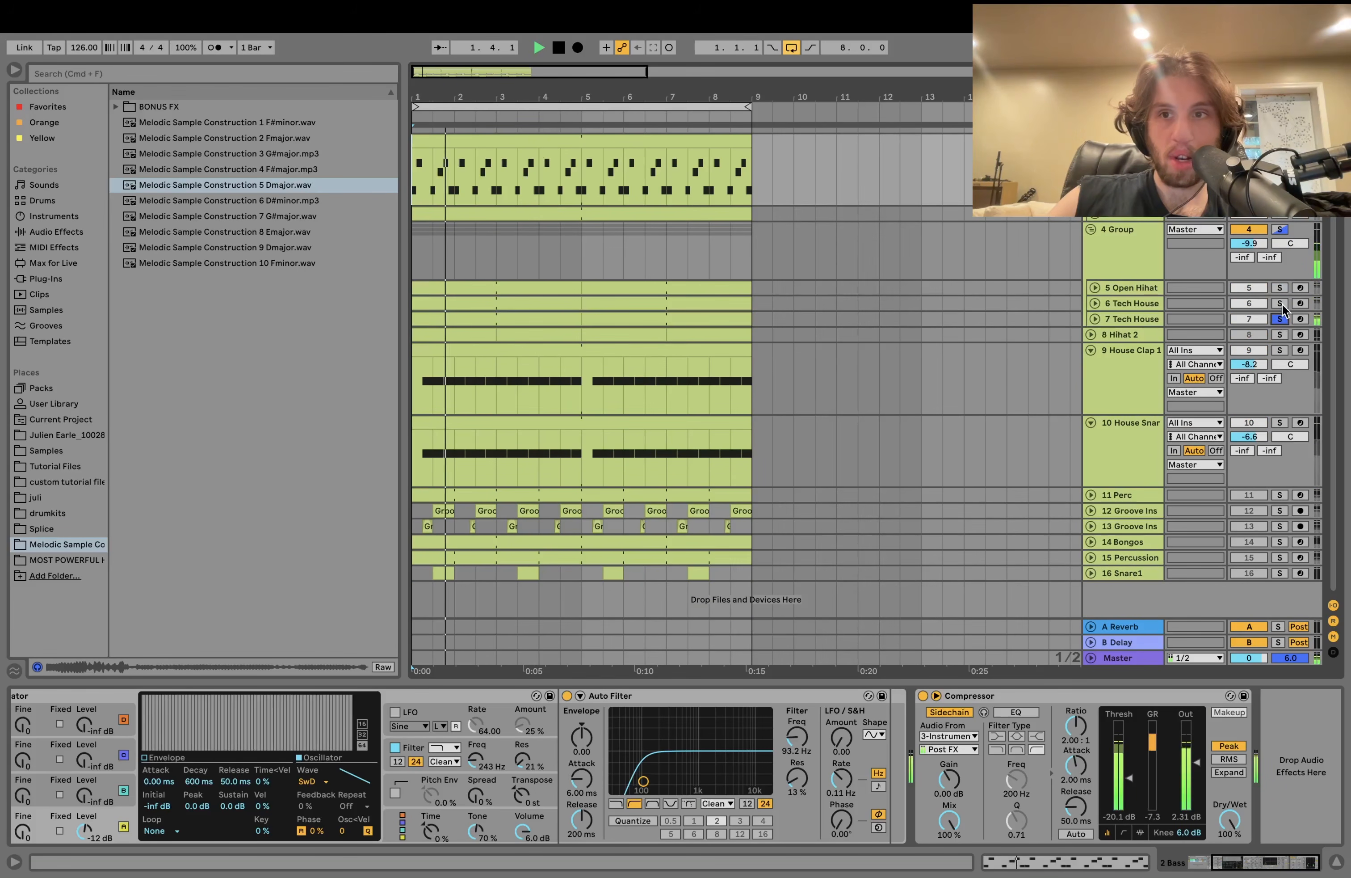
left_click(1281, 318)
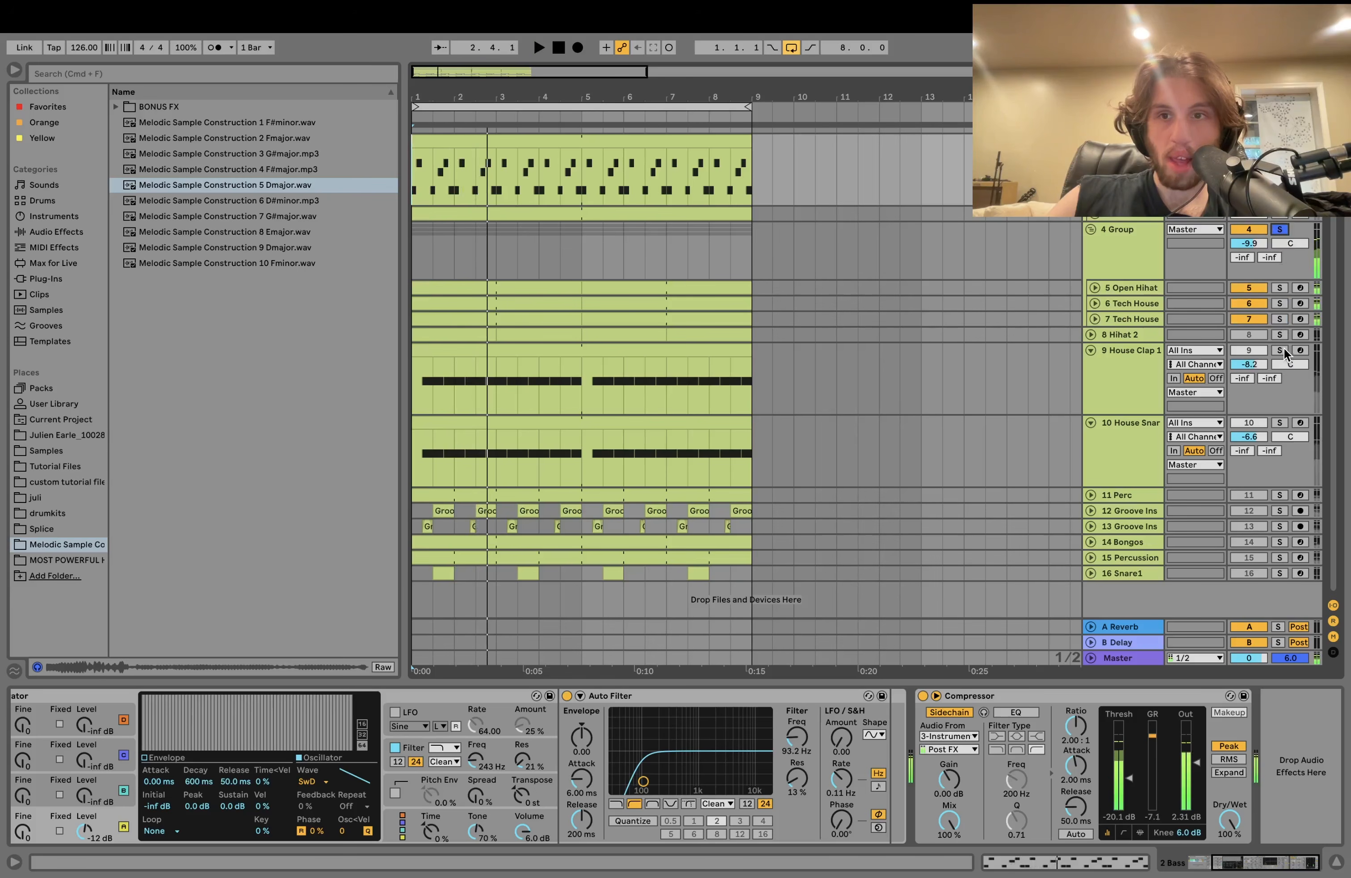
Play the 10 House Snare track soloed, adding the 9 House Clap track to the solo.
left_click(1281, 350)
key("space")
left_click(1281, 422)
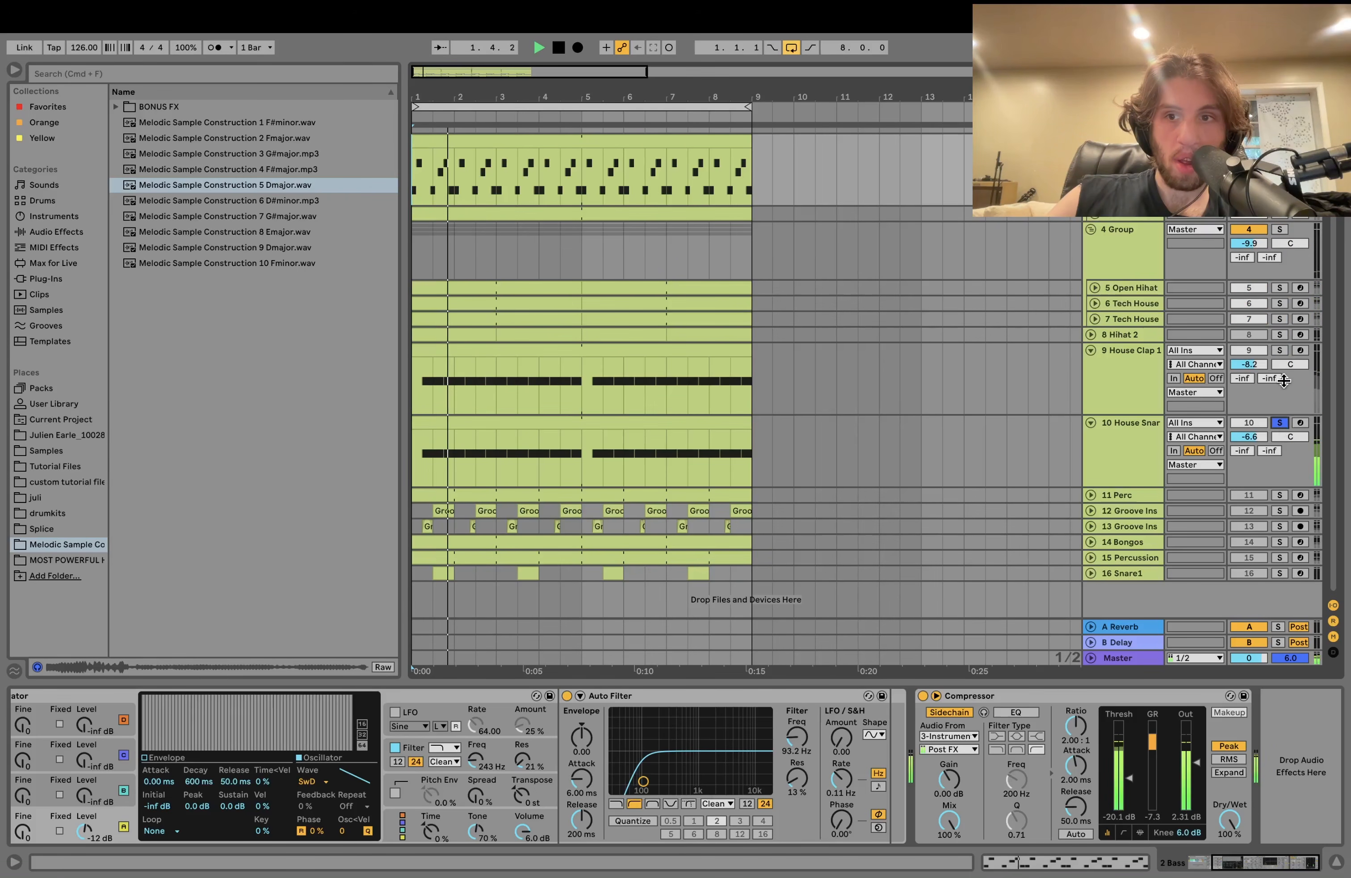
left_click(1280, 350, "super")
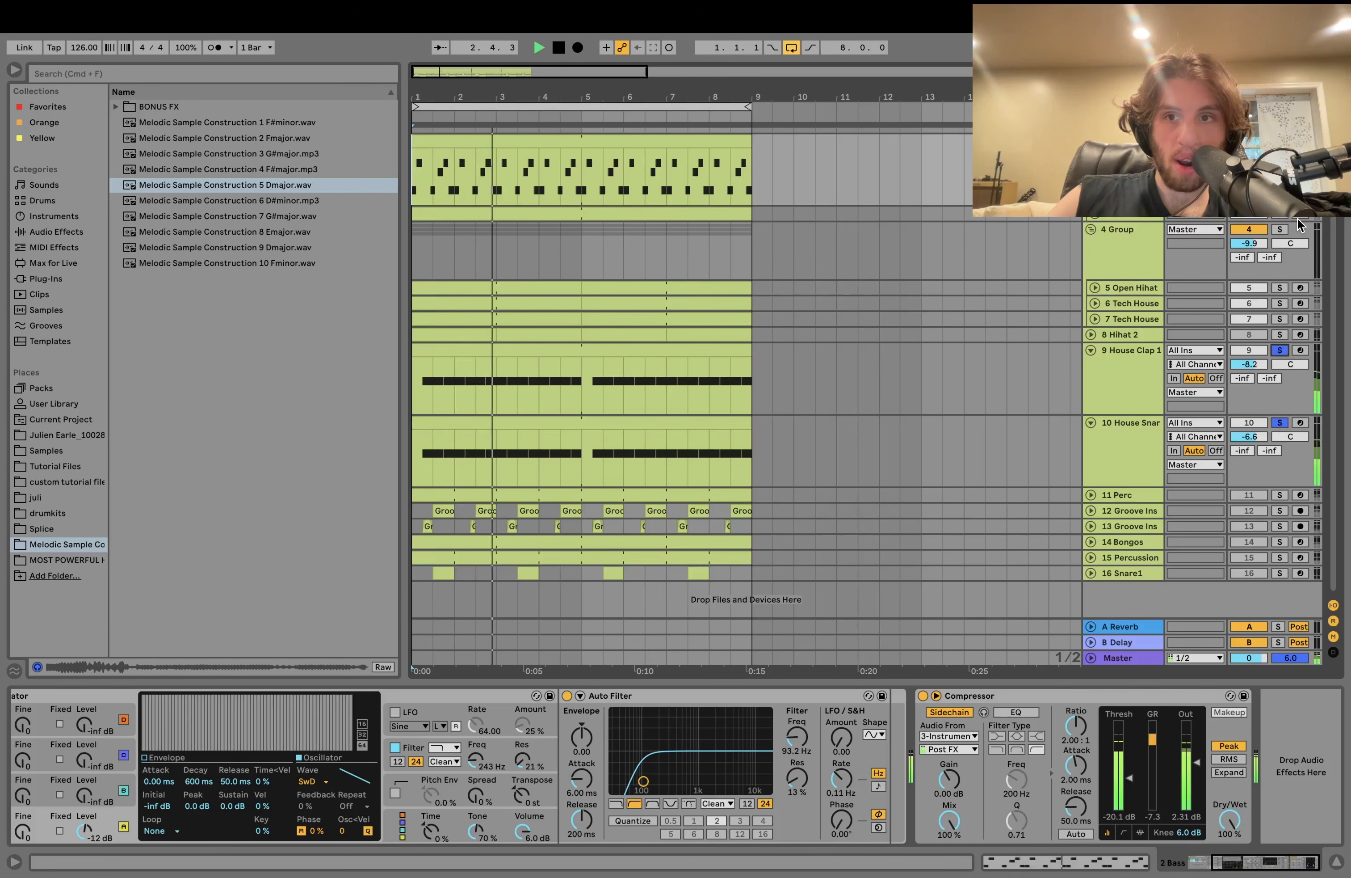
Clear the hi-hat group, clap and snare solos during playback and activate the 8 Hihat 2 track.
scroll(1301, 228, "up", 3)
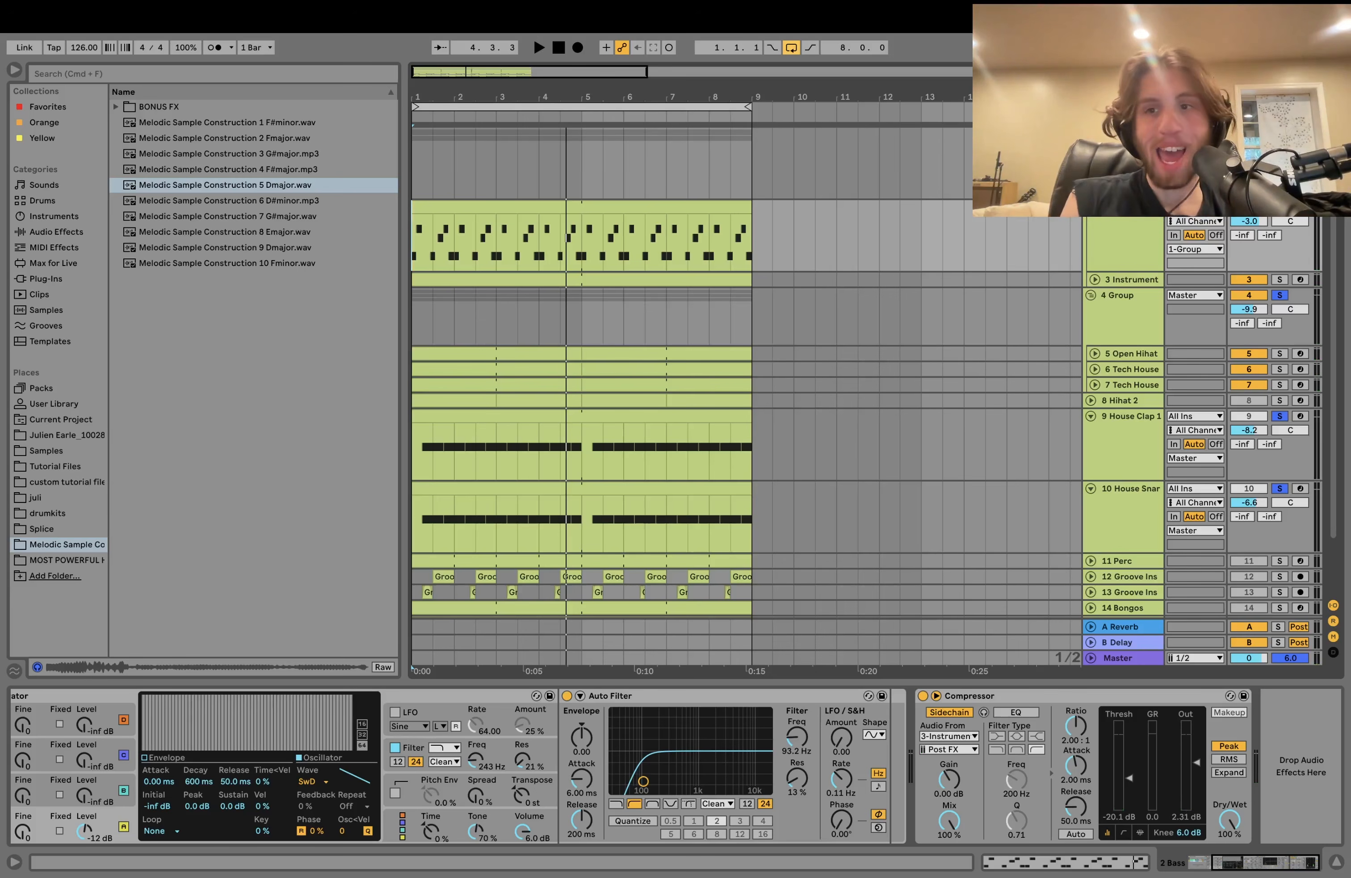
key("space")
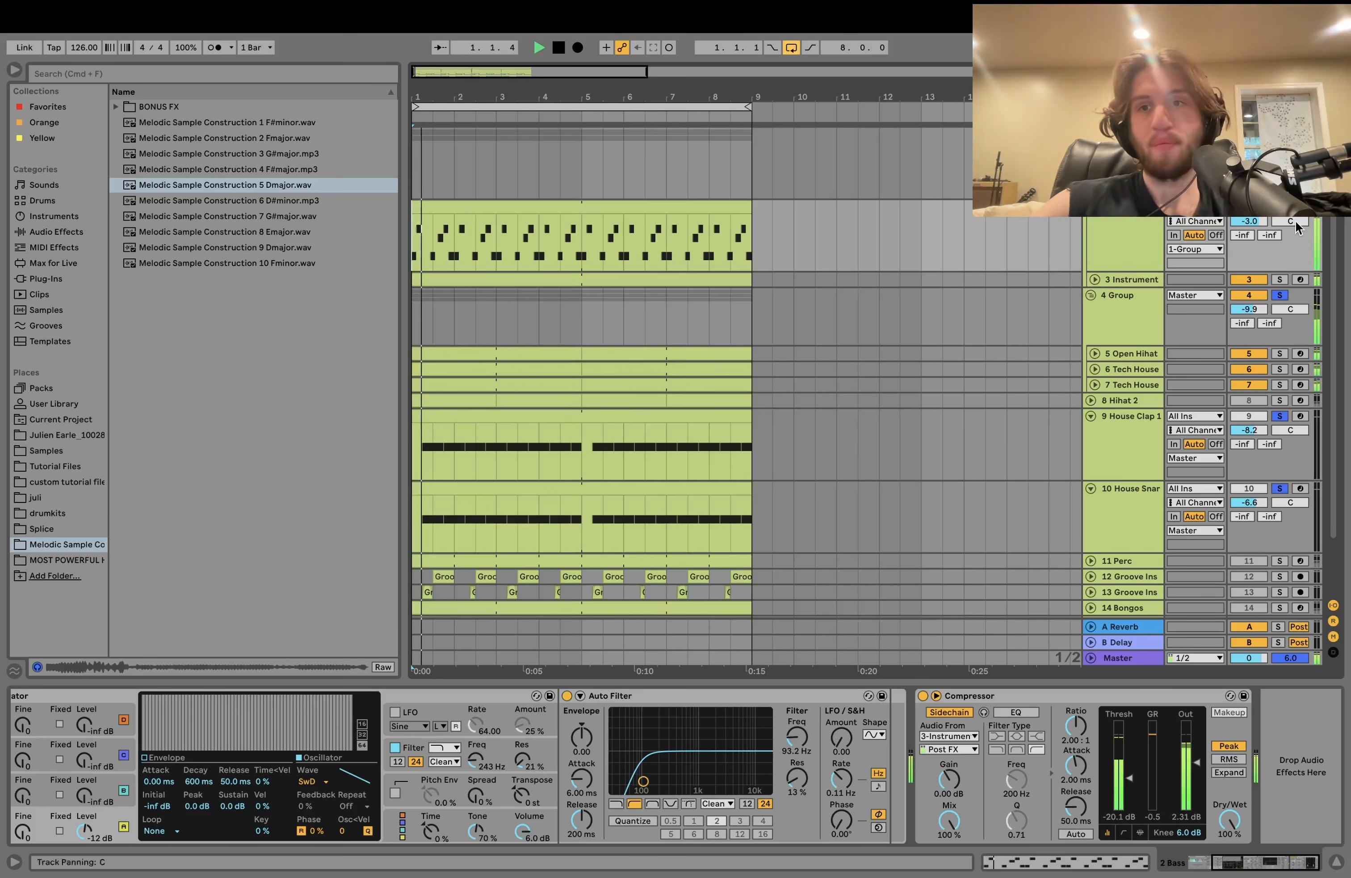
left_click(1279, 296)
scroll(1118, 342, "down", 3)
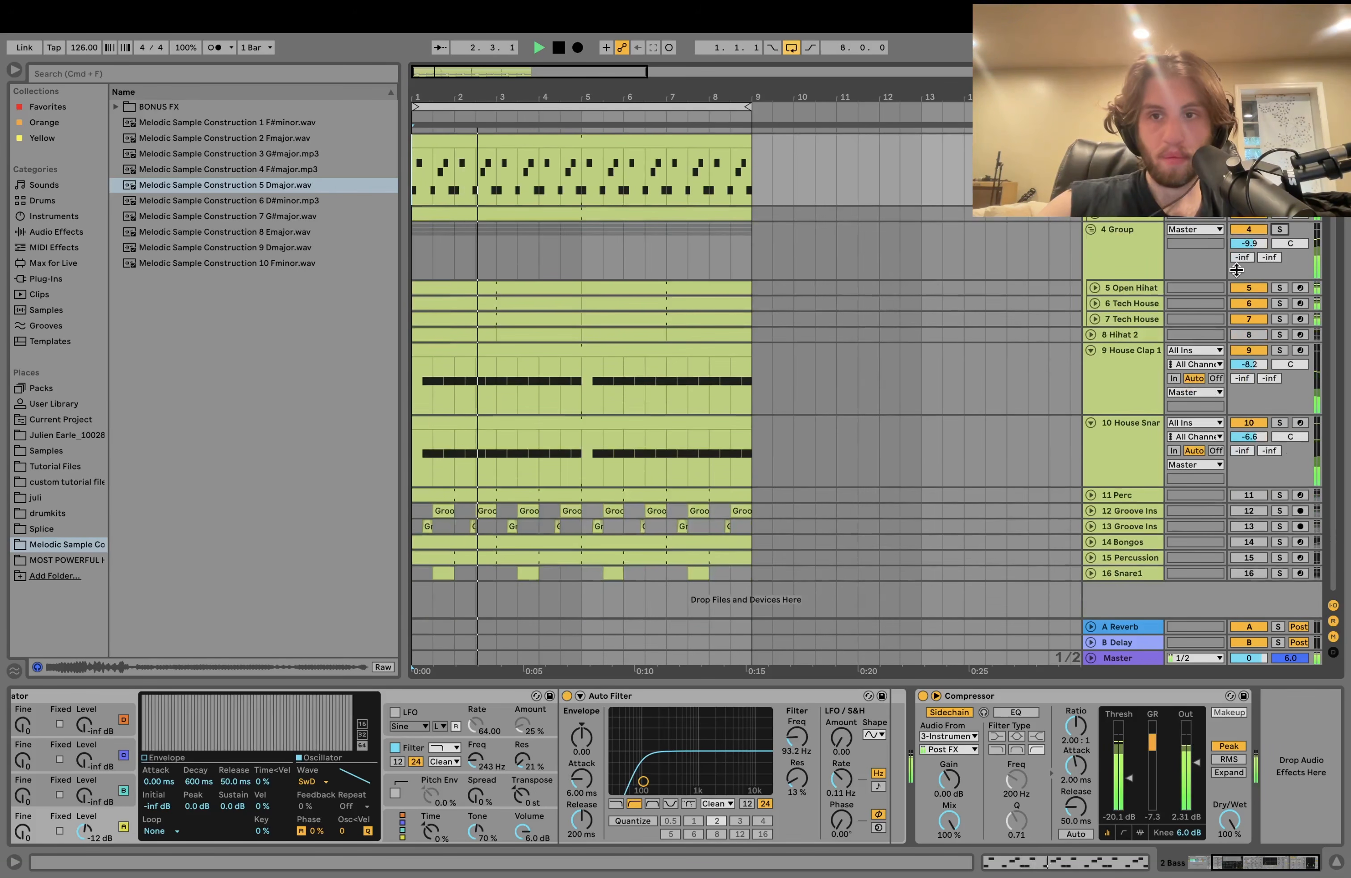
left_click(1250, 336)
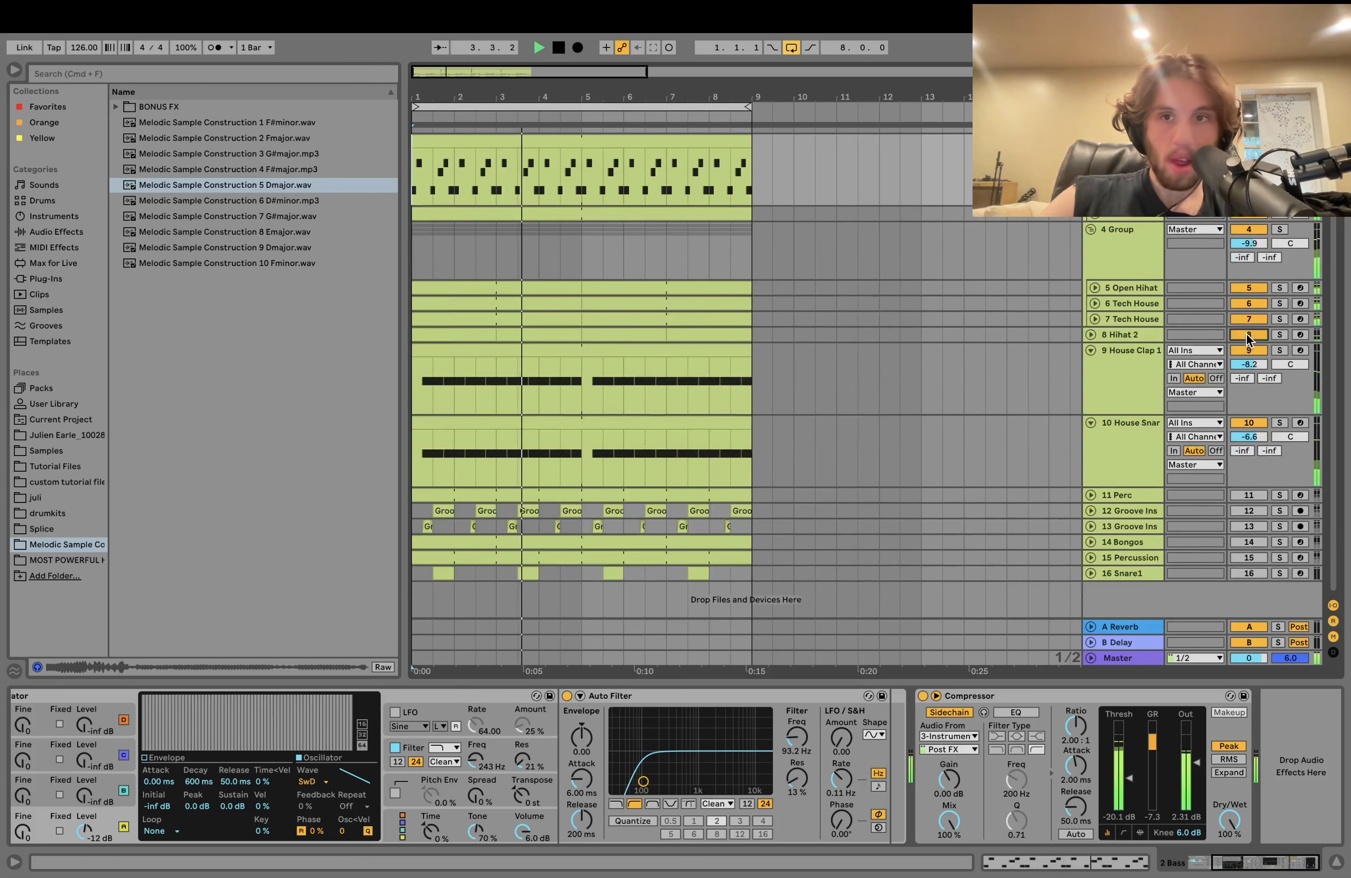
key("space")
Activate the remaining percussion tracks, from 11 Perc through 16 Snare1.
left_click(1243, 497)
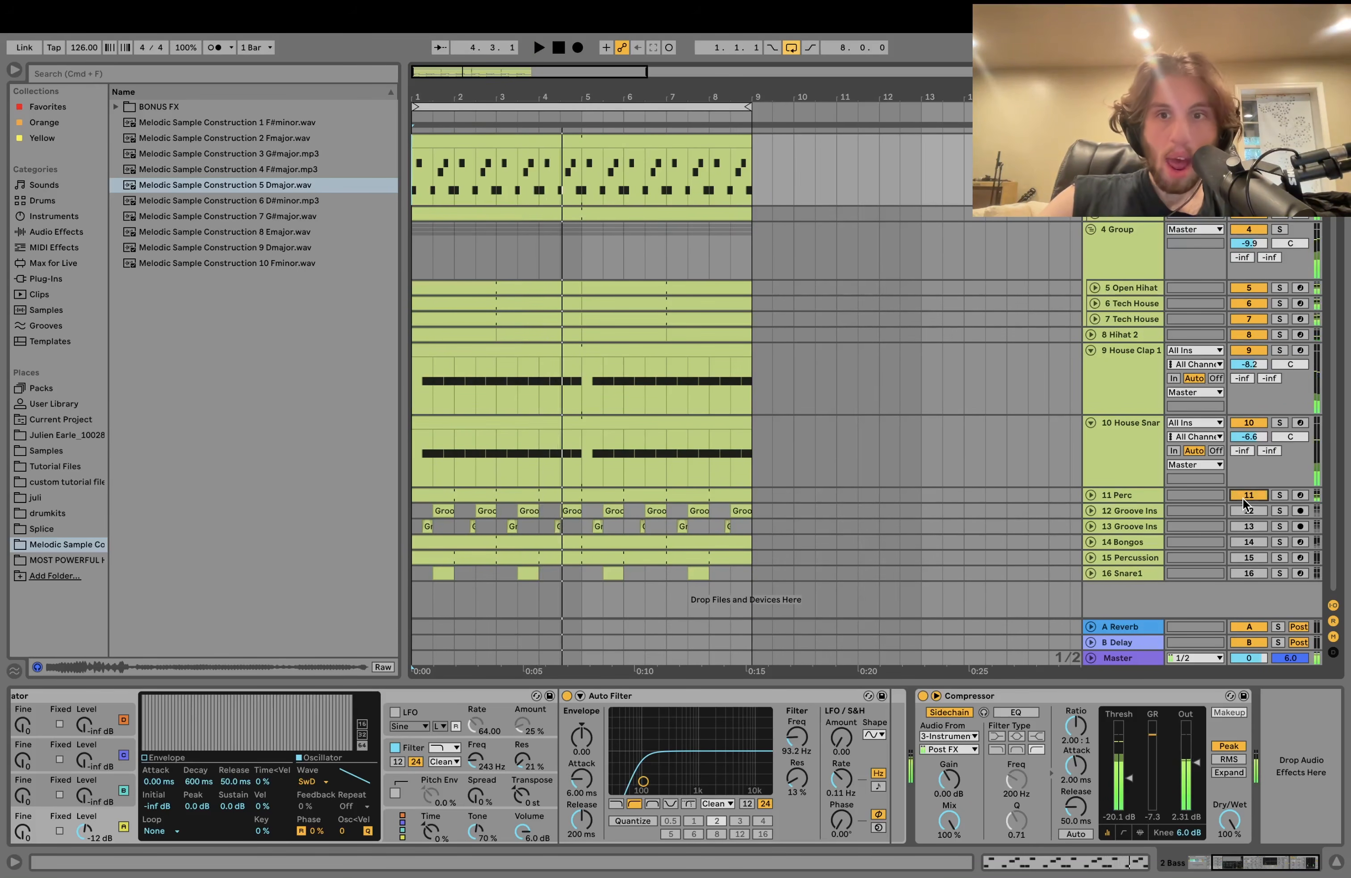
left_click(1247, 513)
left_click(1247, 527)
left_click(1247, 542)
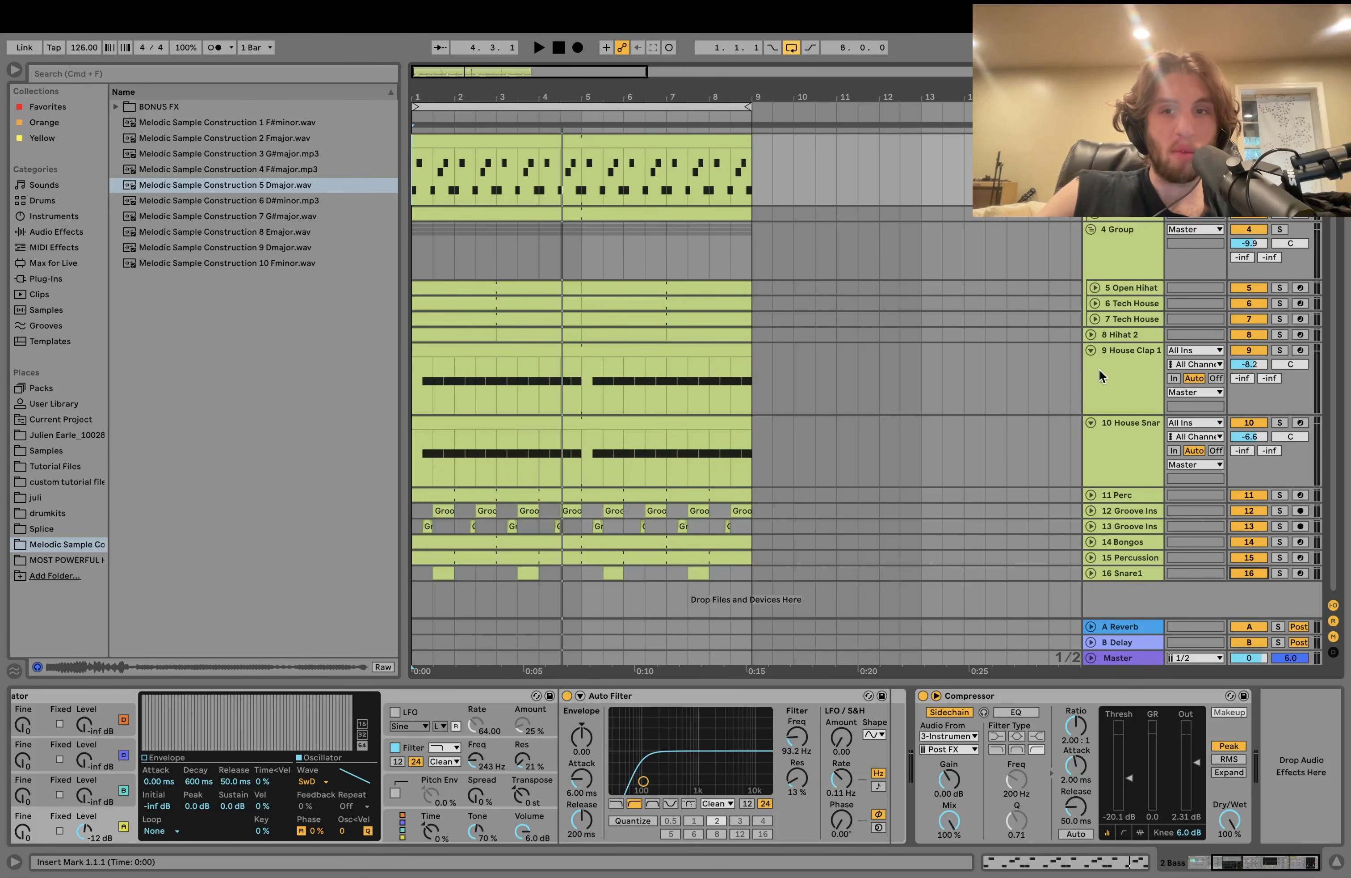
Play the full loop from the start twice with every kick, bass and percussion track active.
key("space")
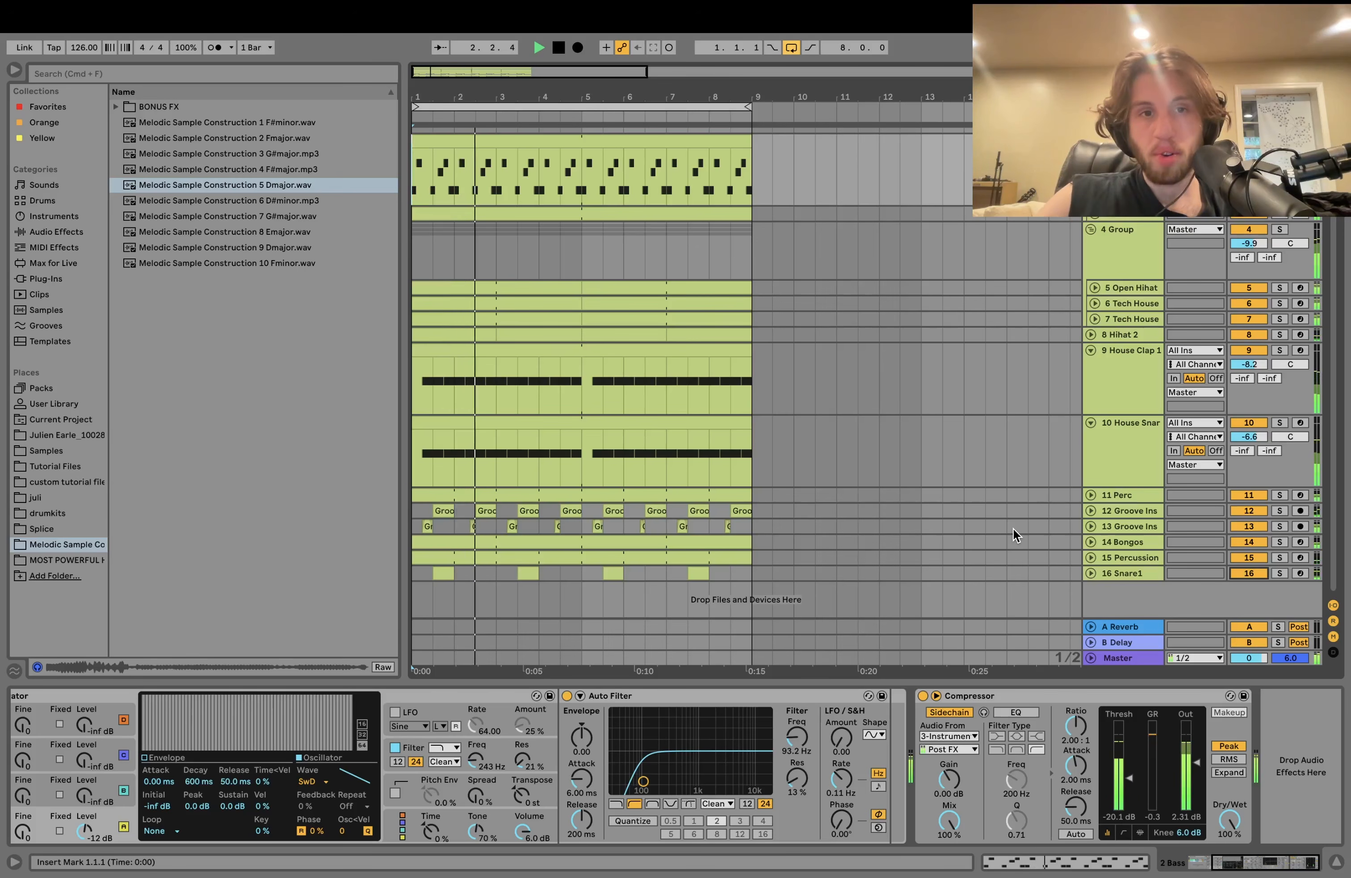
key("space")
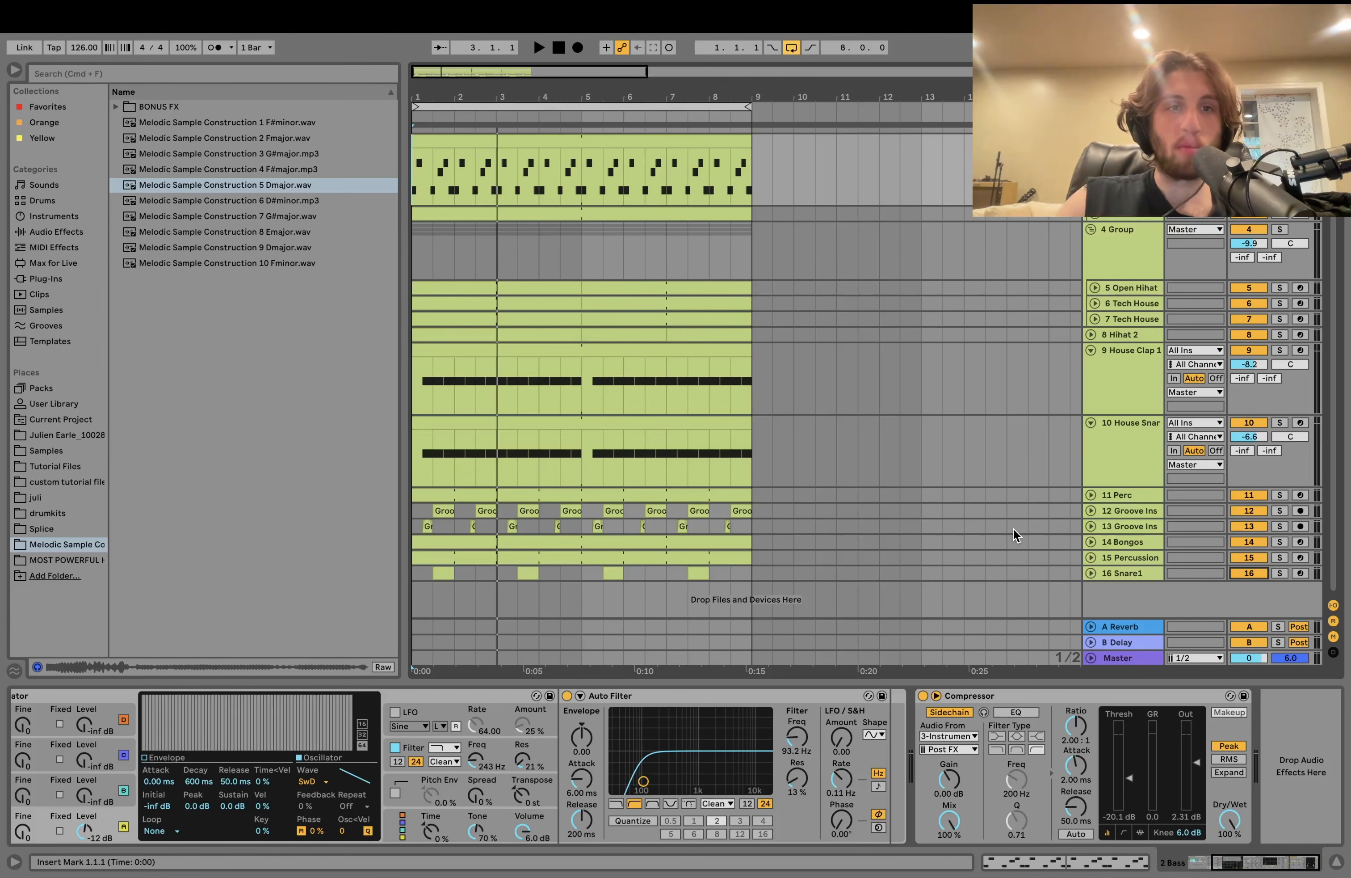
scroll(1013, 528, "up", 2)
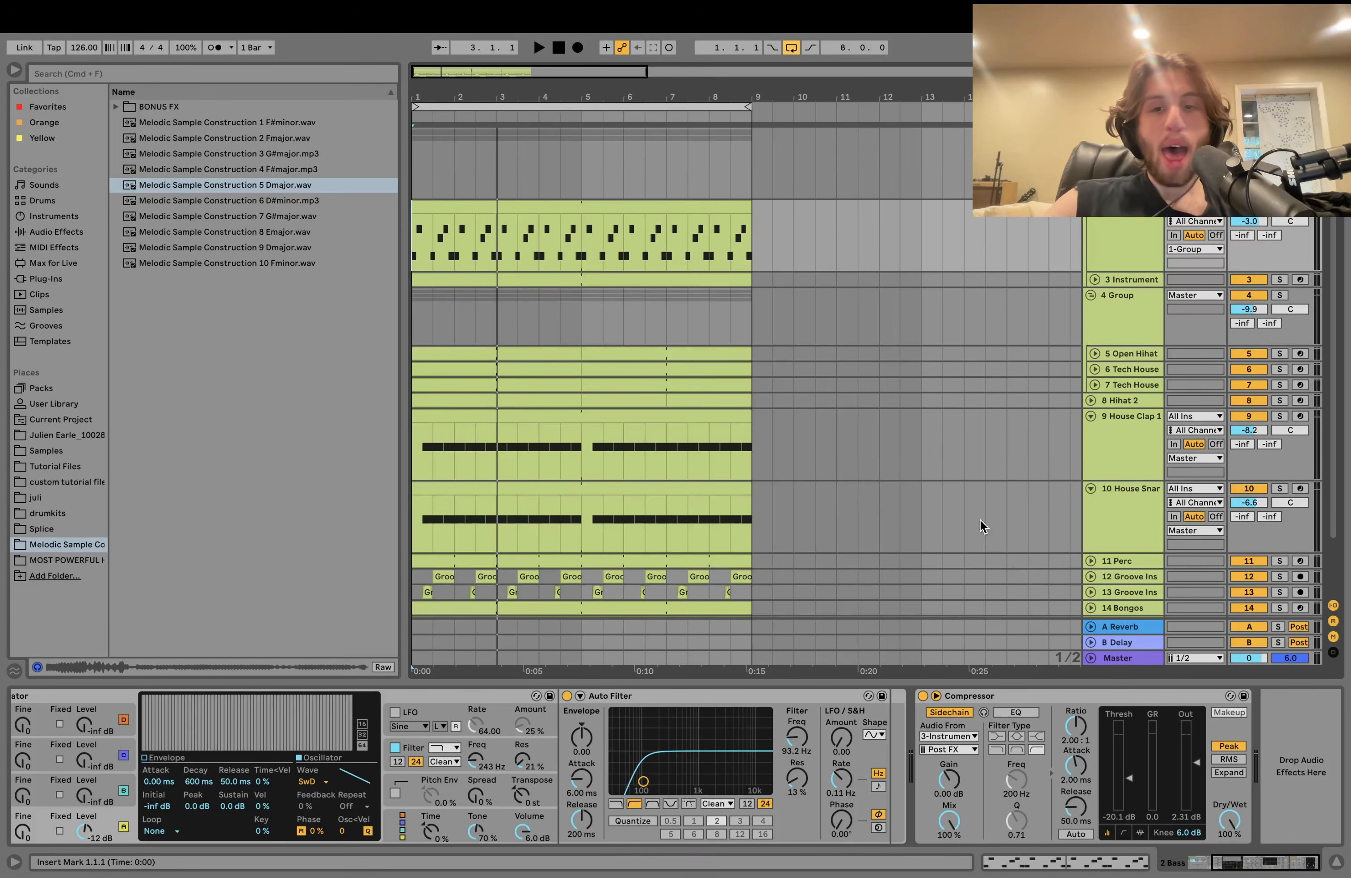
scroll(945, 265, "down", 2)
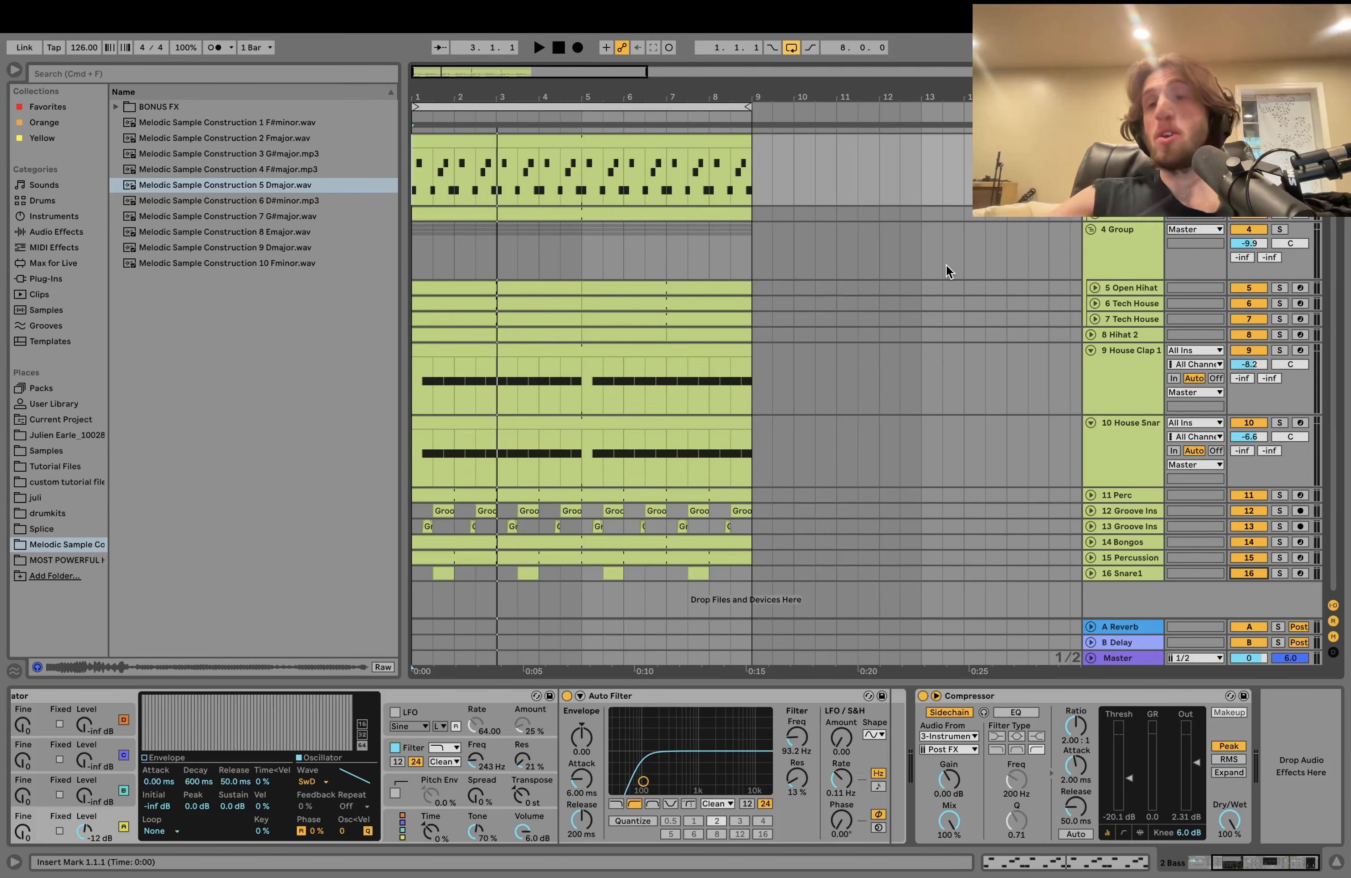
key("space")
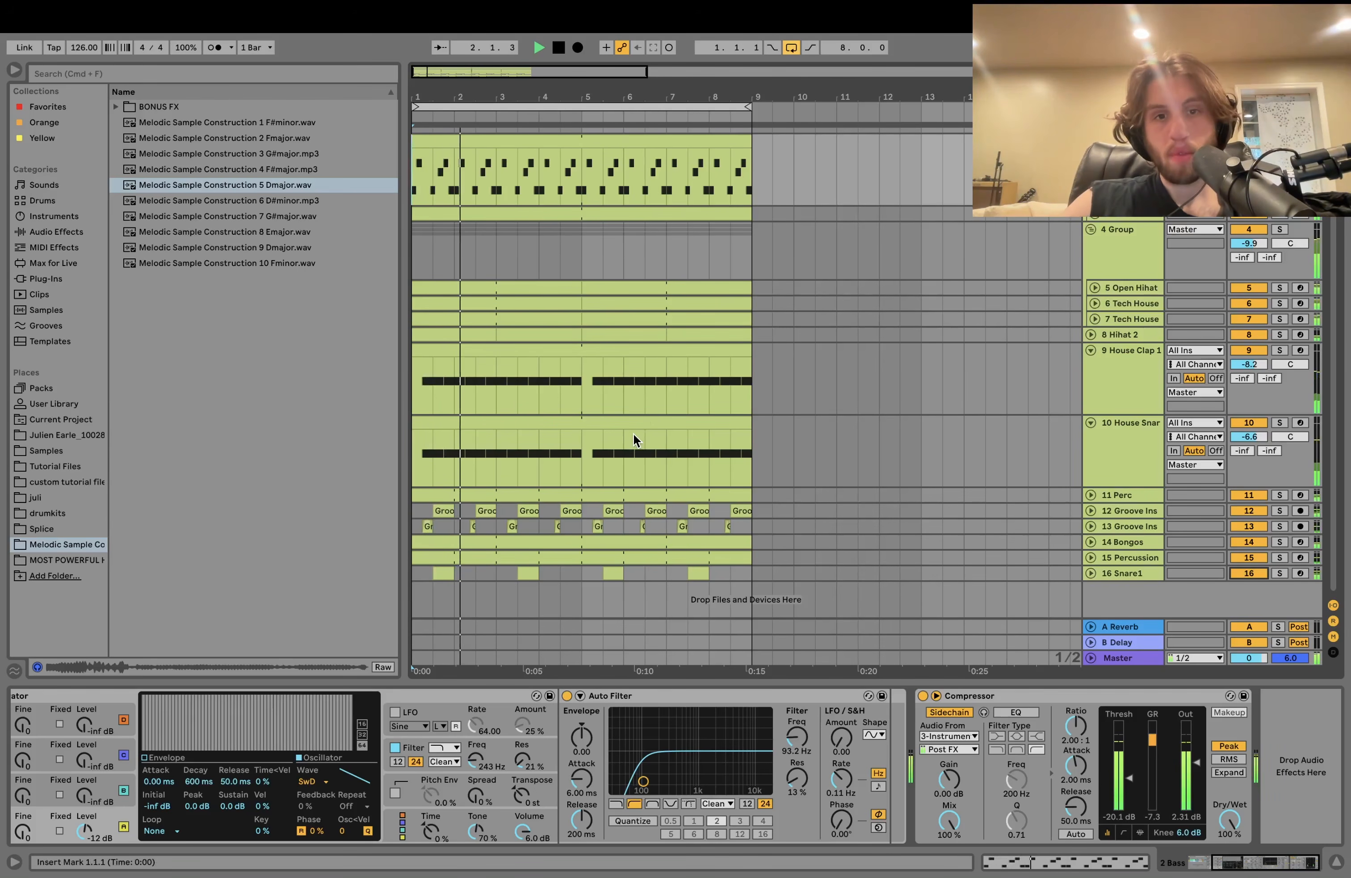
key("space")
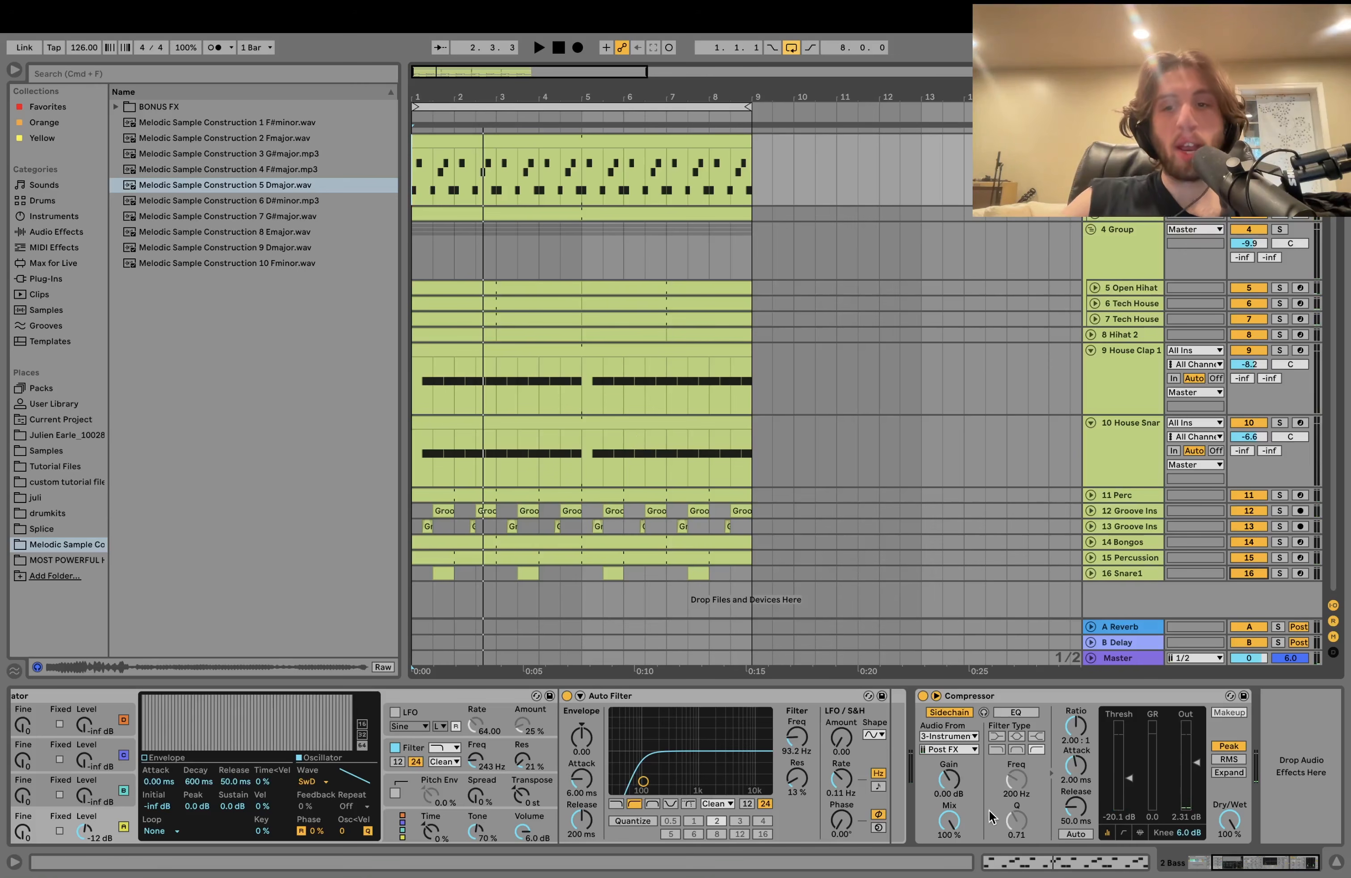
Delete the B Delay and A Reverb return tracks and set the insert marker at 1.1.1 on the Snare1 track.
left_click(1119, 644)
key("Delete")
key("Delete")
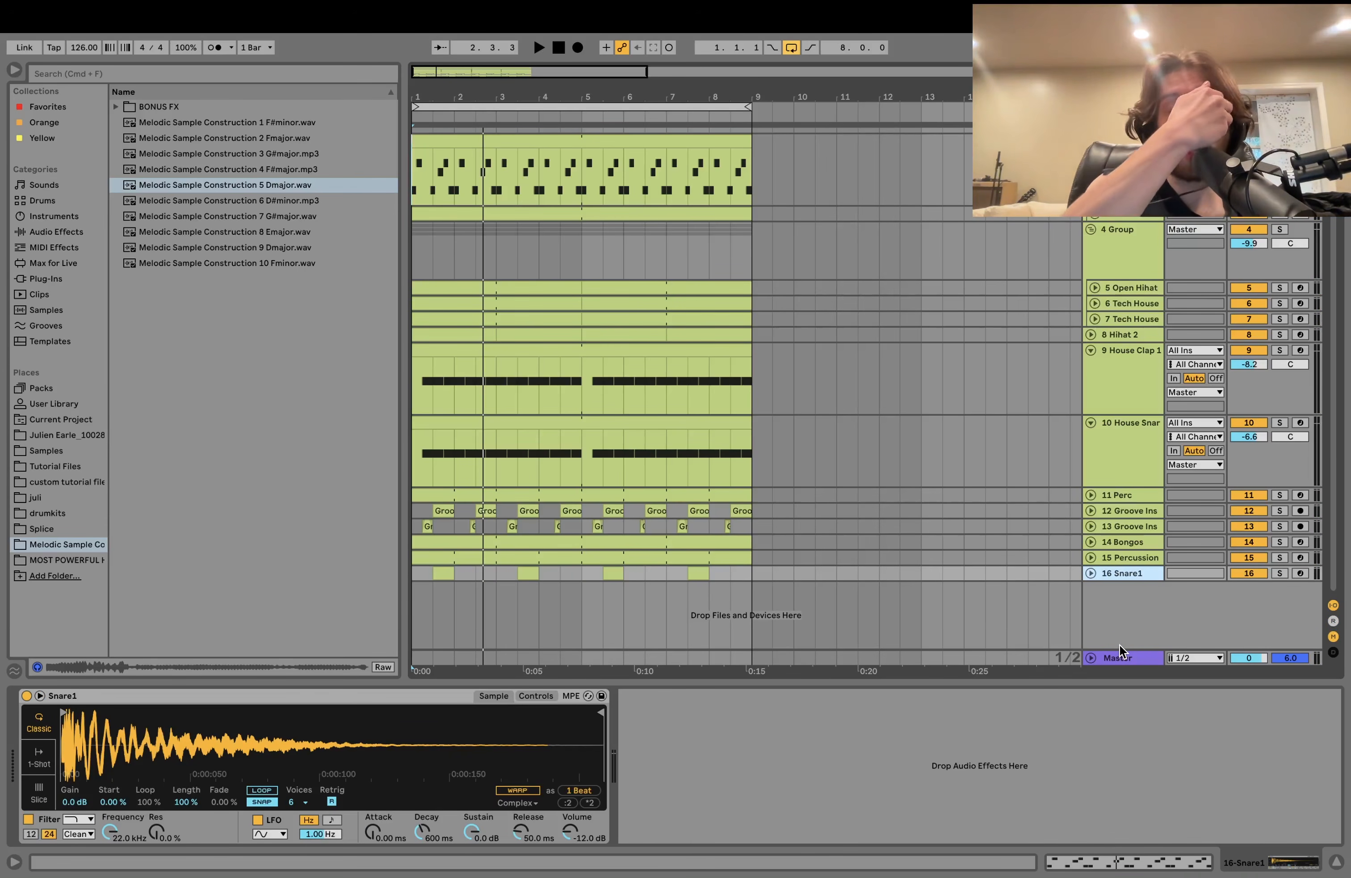
scroll(1119, 644, "up", 3)
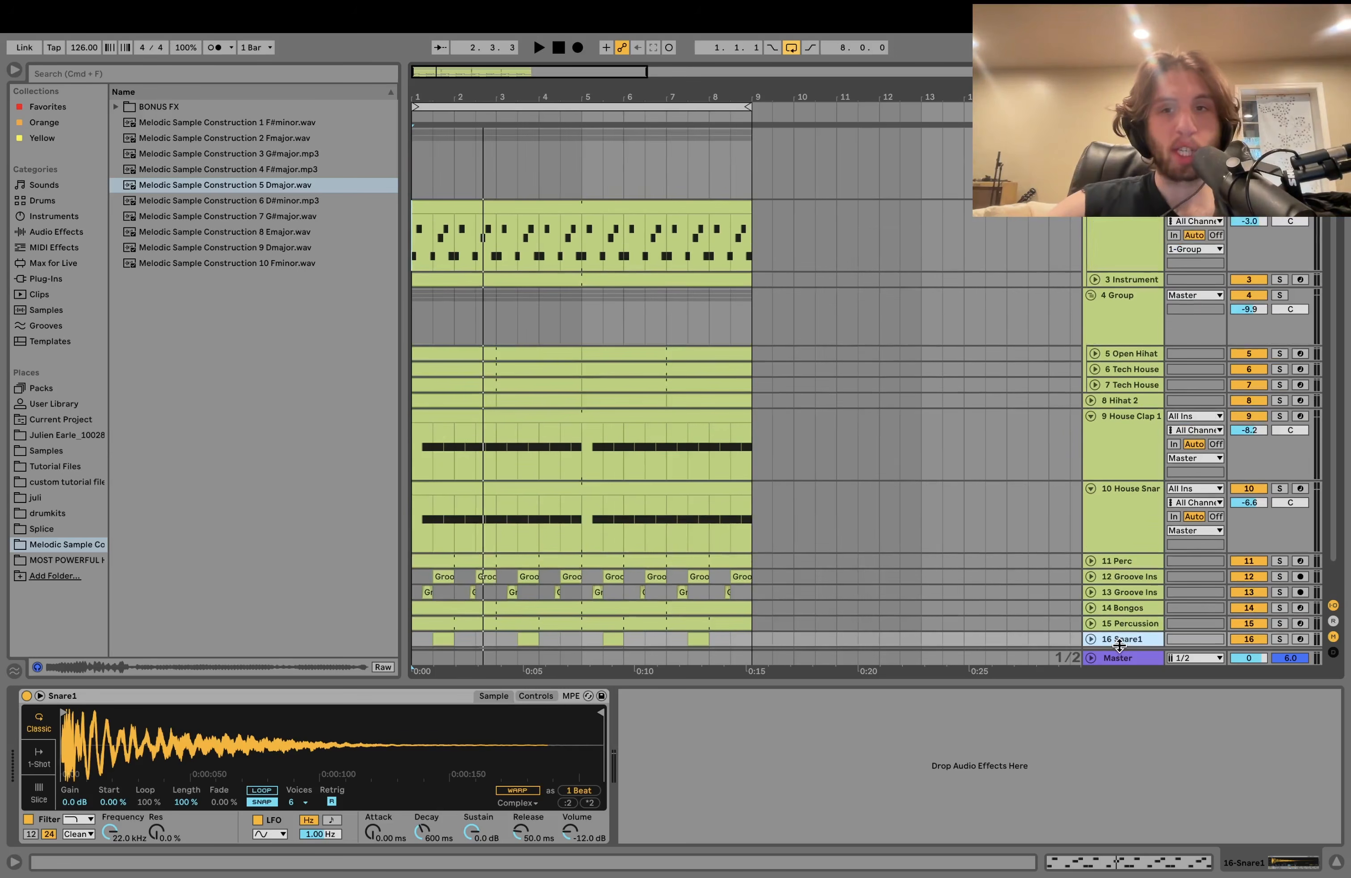
scroll(831, 393, "down", 2)
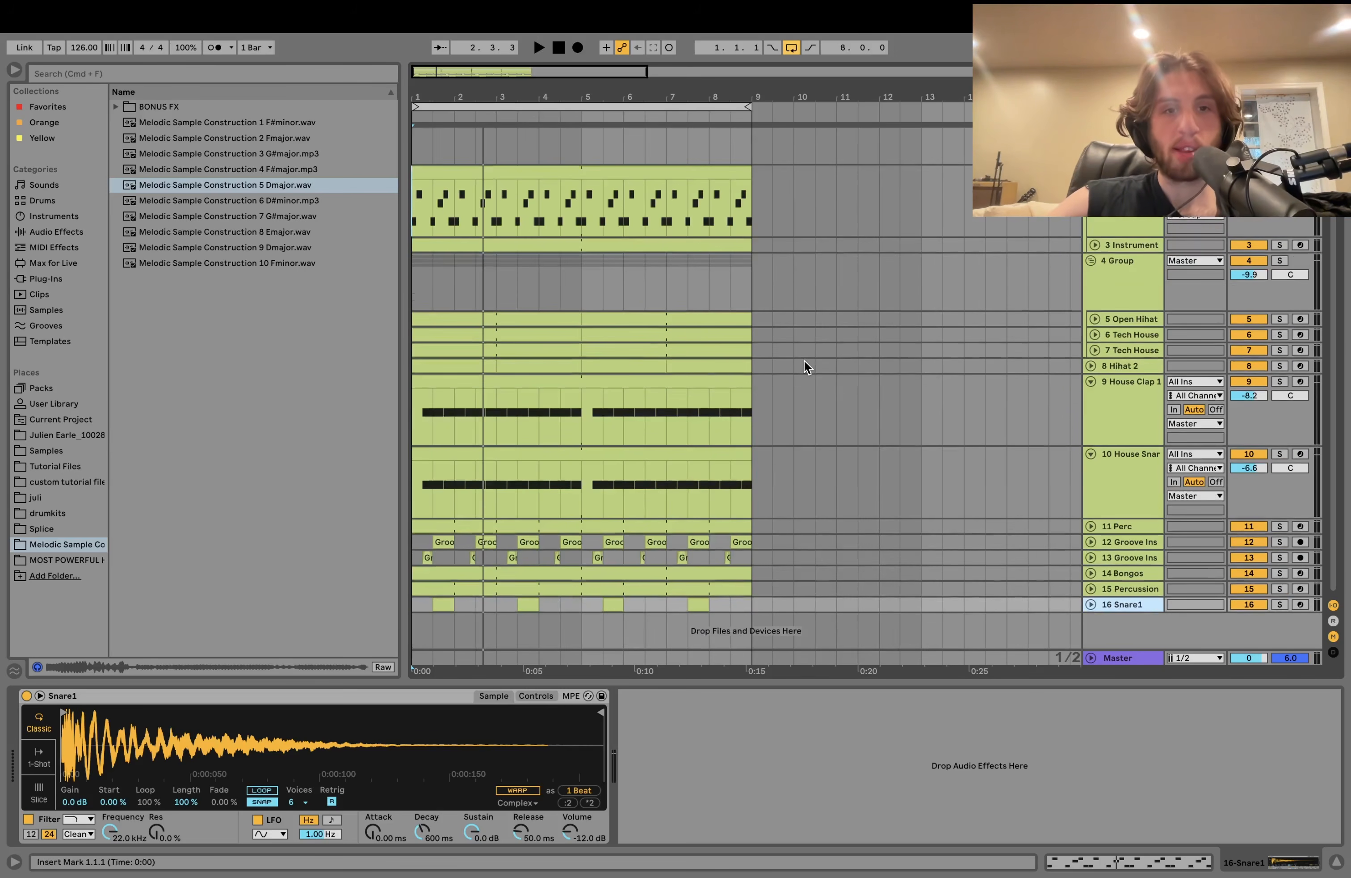
left_click(417, 607)
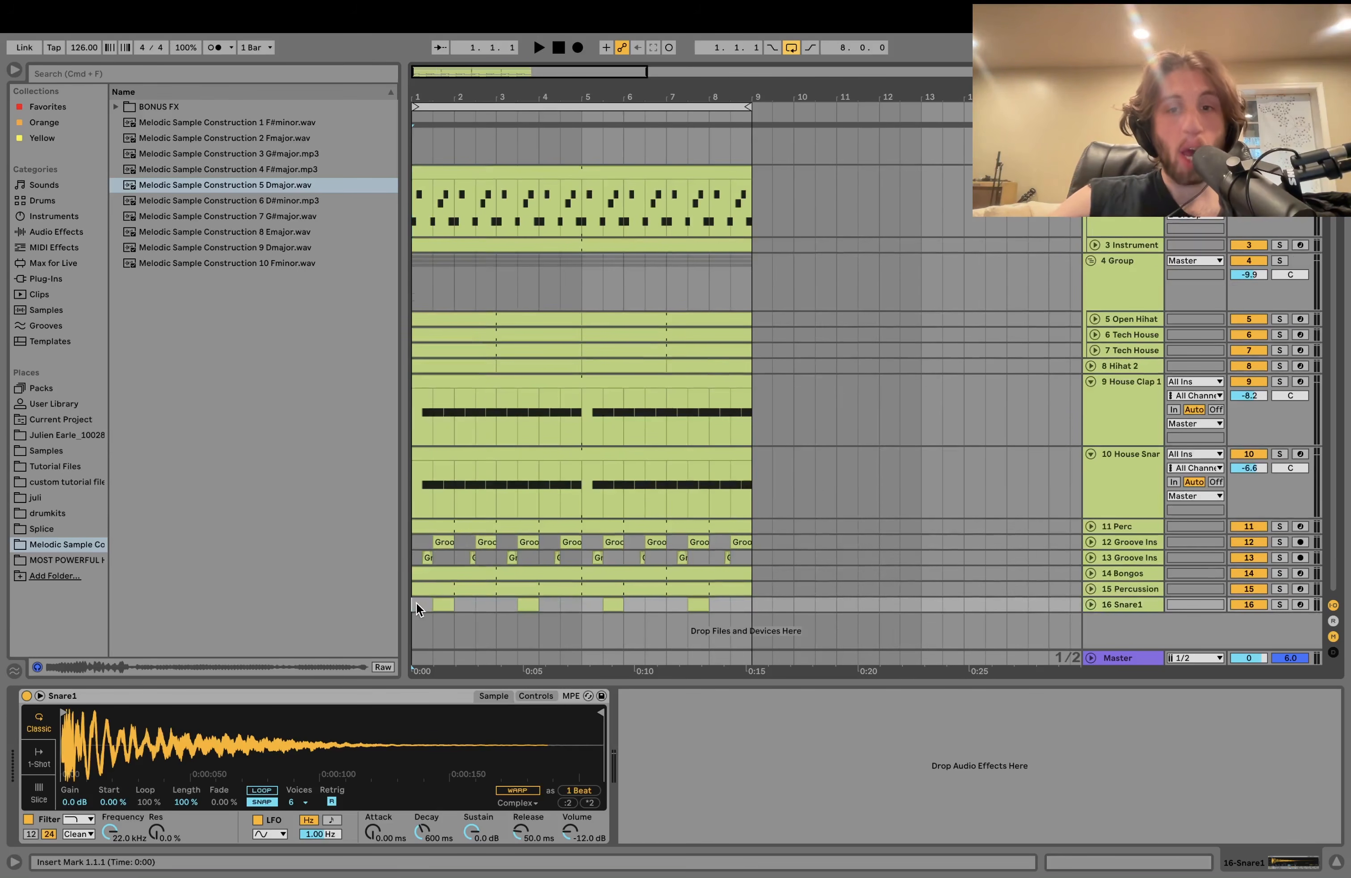
Preview Melodic Sample Constructions 6, 10, 9, 4, 1 and 3 in the browser to choose a melodic sample.
left_click(263, 200)
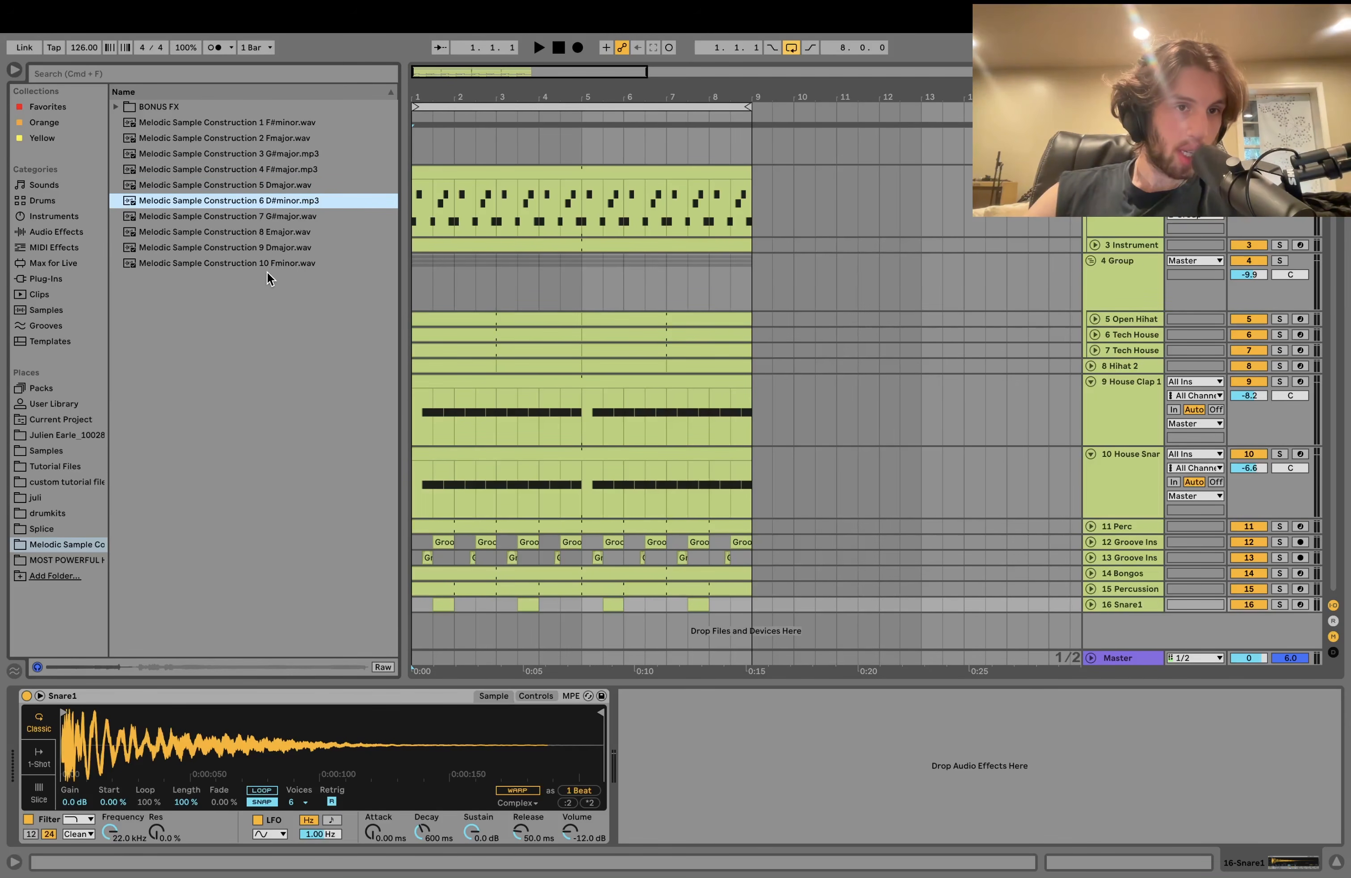
left_click(253, 265)
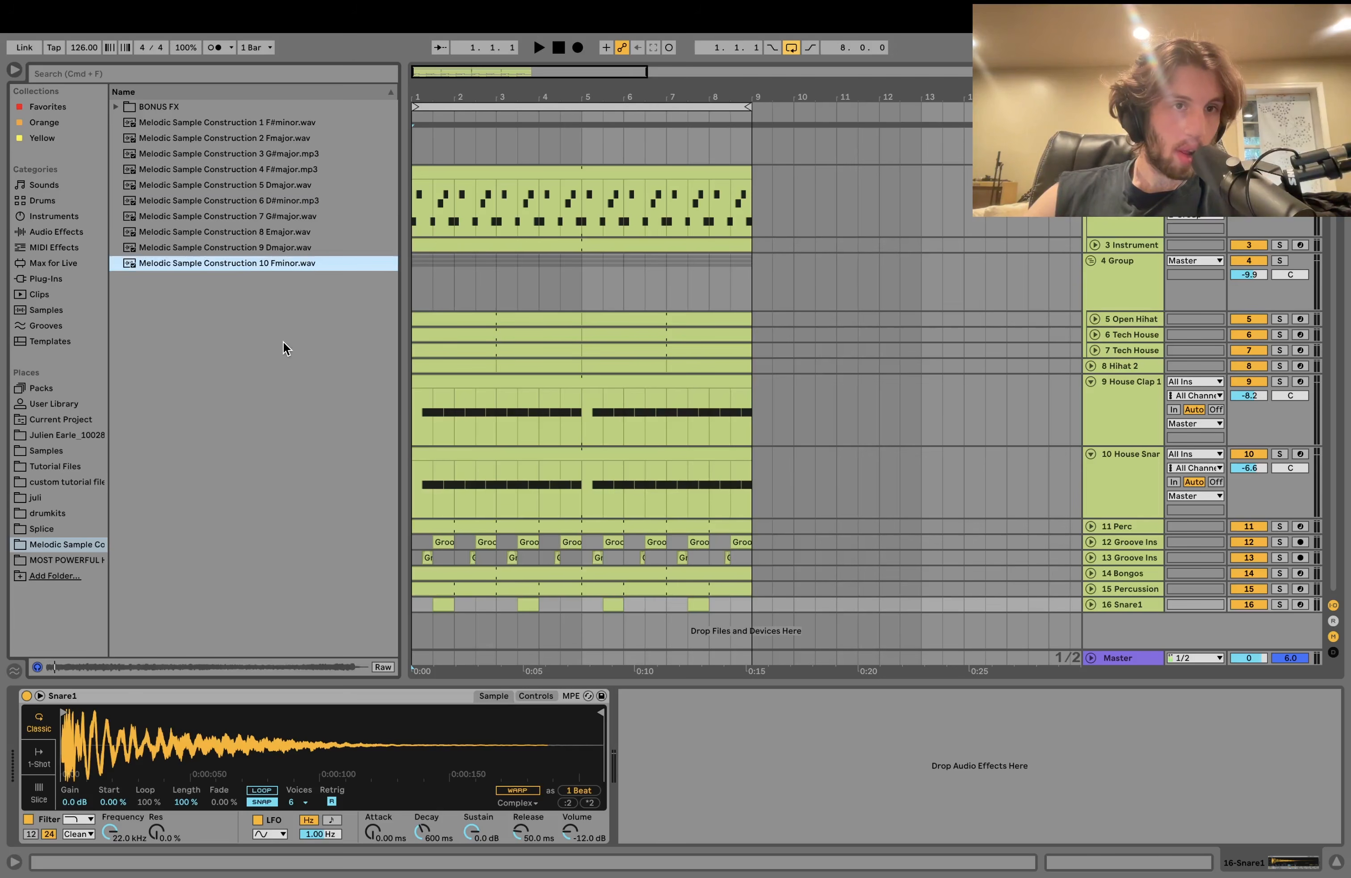
left_click(264, 248)
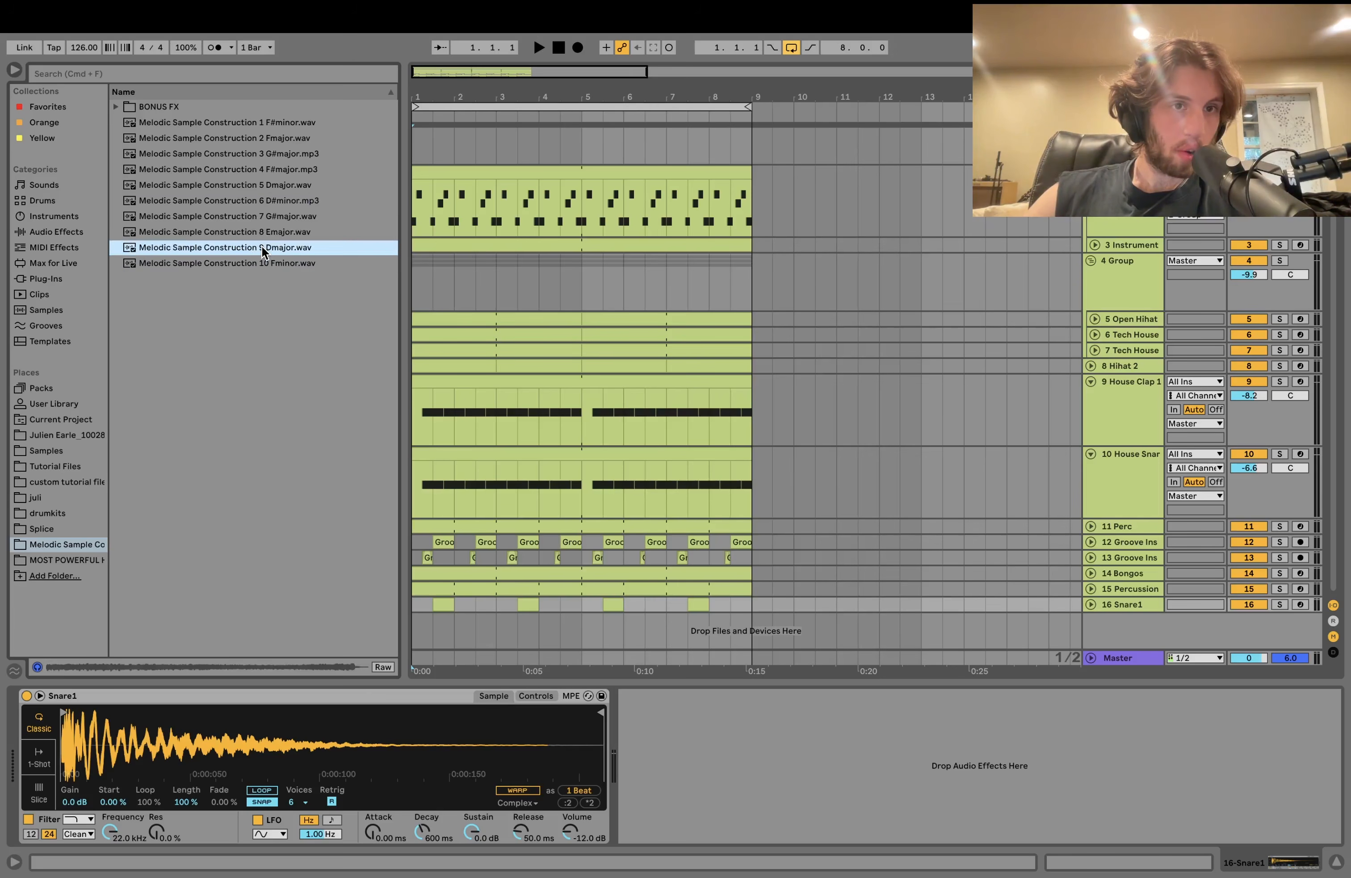
left_click(277, 170)
left_click(270, 124)
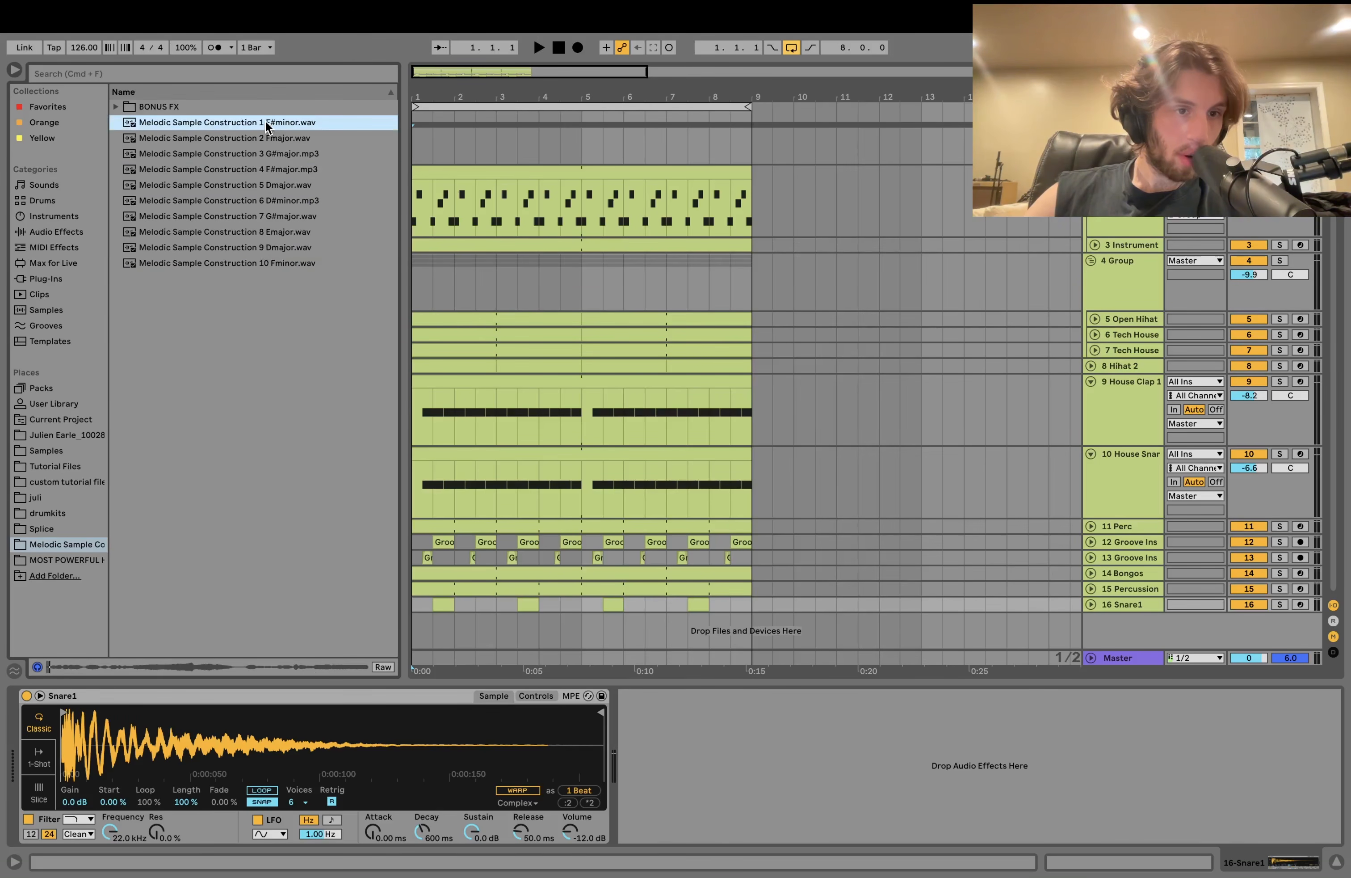
left_click_drag(268, 126, 203, 196)
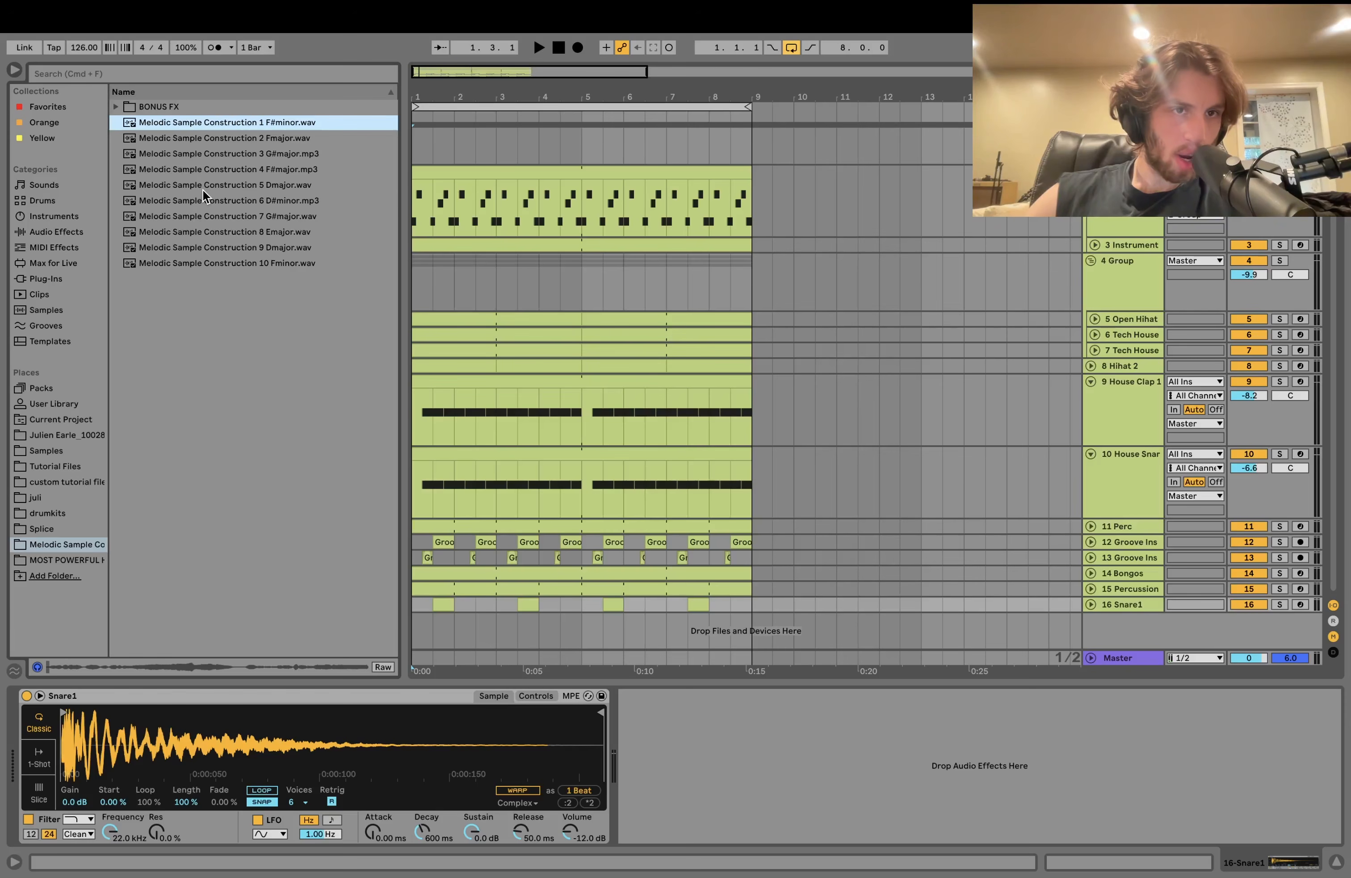
left_click(207, 159)
left_click(222, 171)
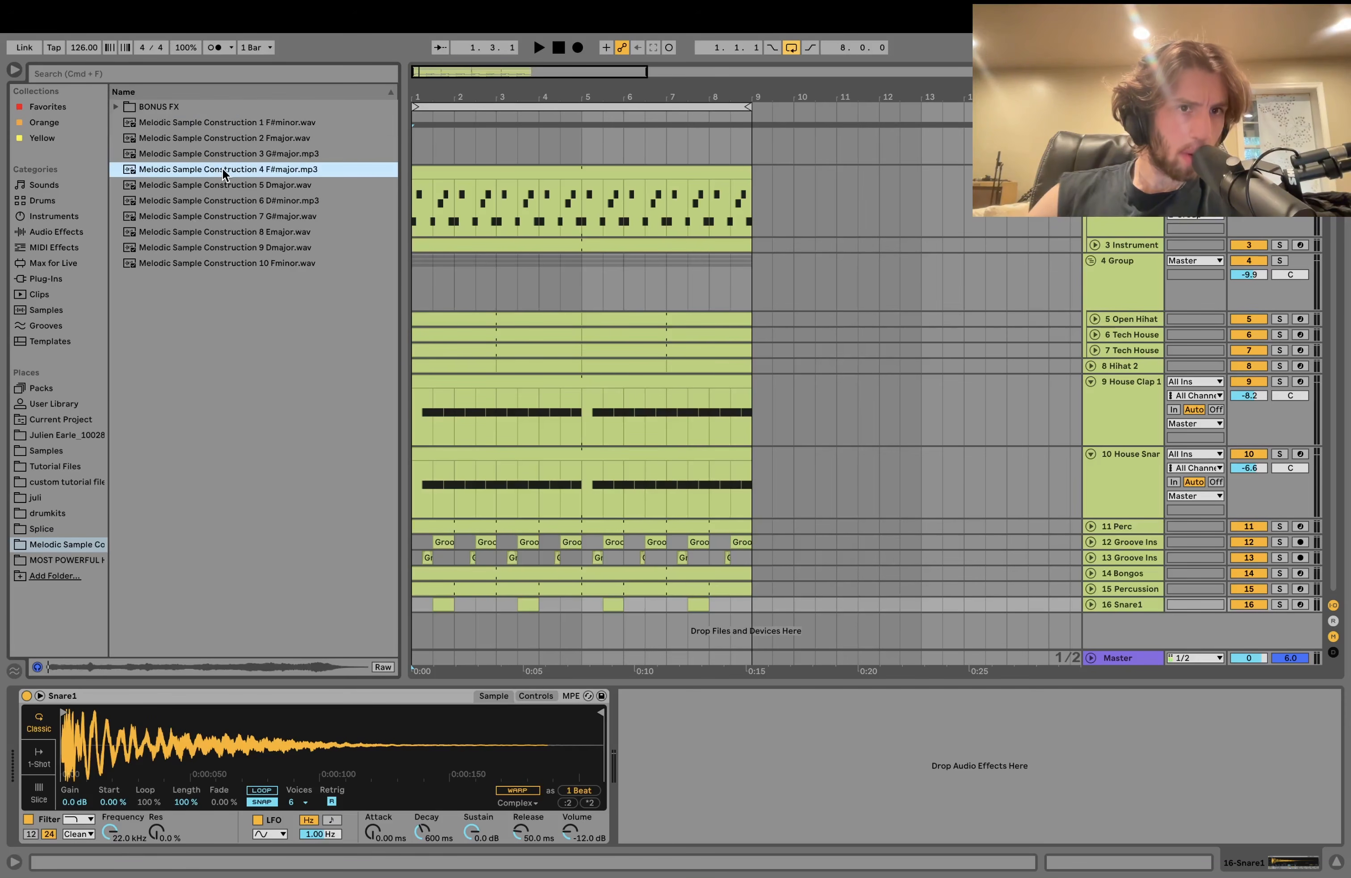
Place Melodic Sample Construction 3 G#major.mp3 on a new audio track at bar 9 and open the clip's sample view.
left_click(230, 155)
left_click_drag(231, 155, 757, 623)
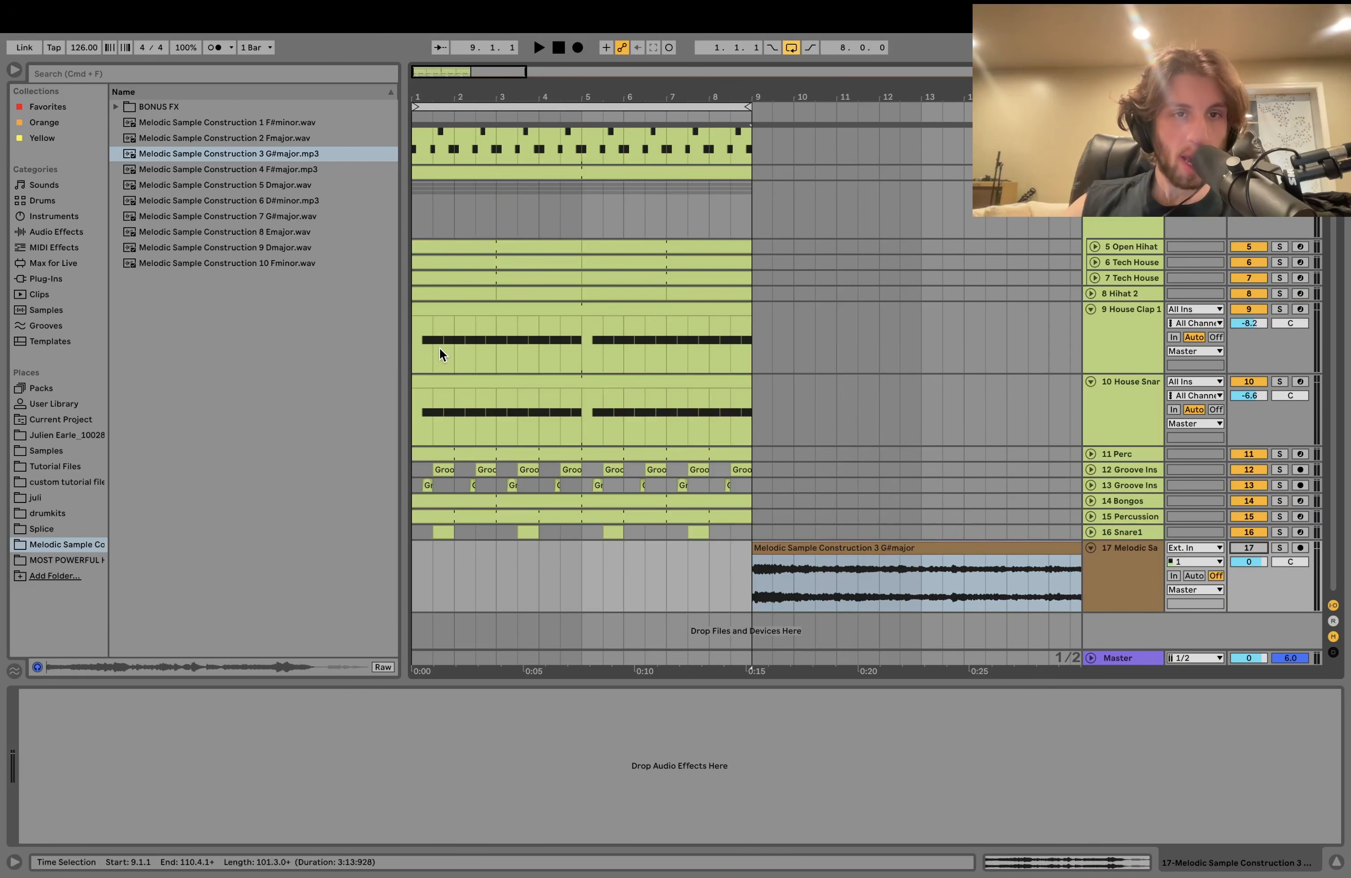
scroll(440, 347, "up", 4)
scroll(642, 269, "down", 4)
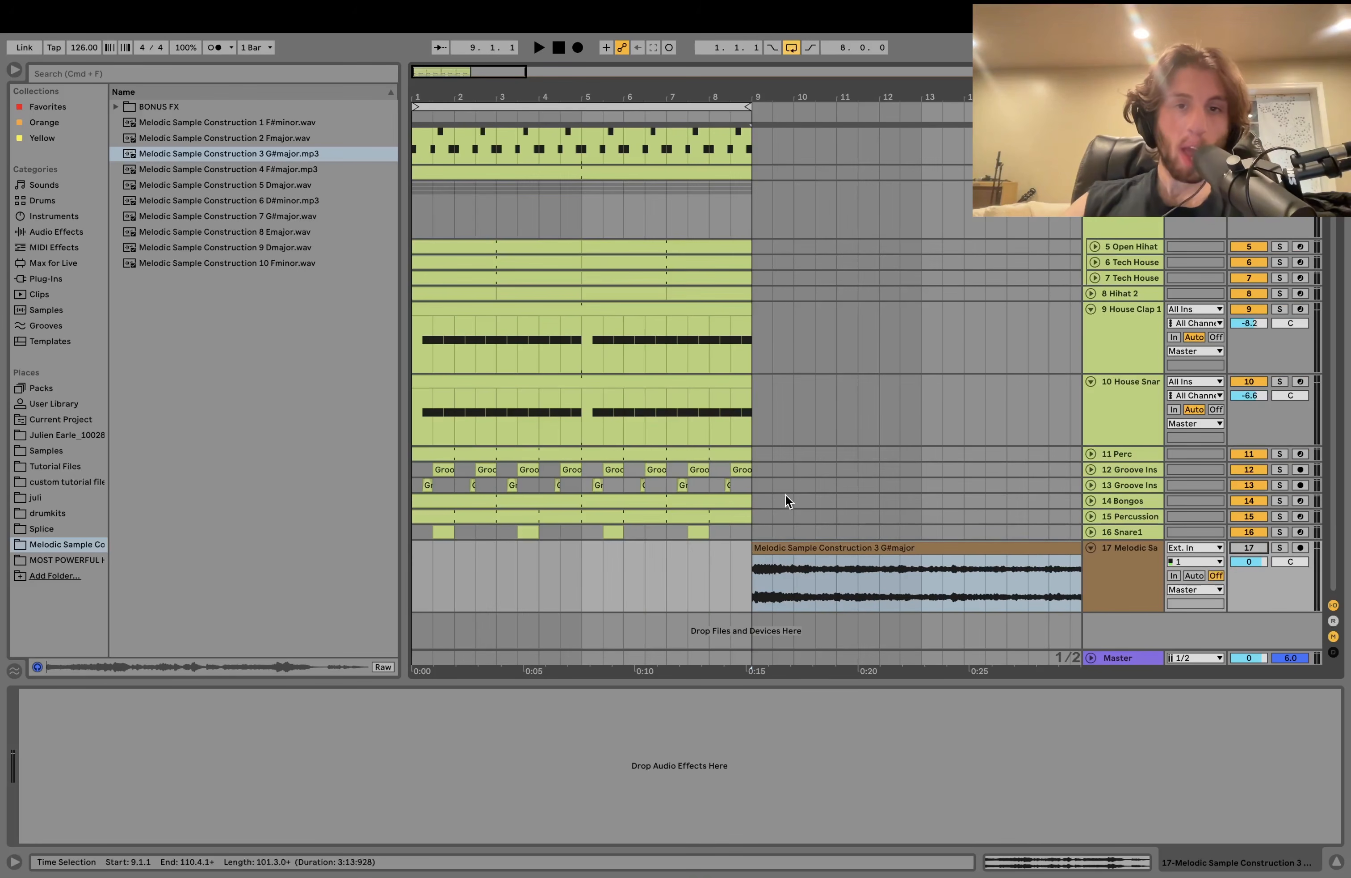
double_click(787, 555)
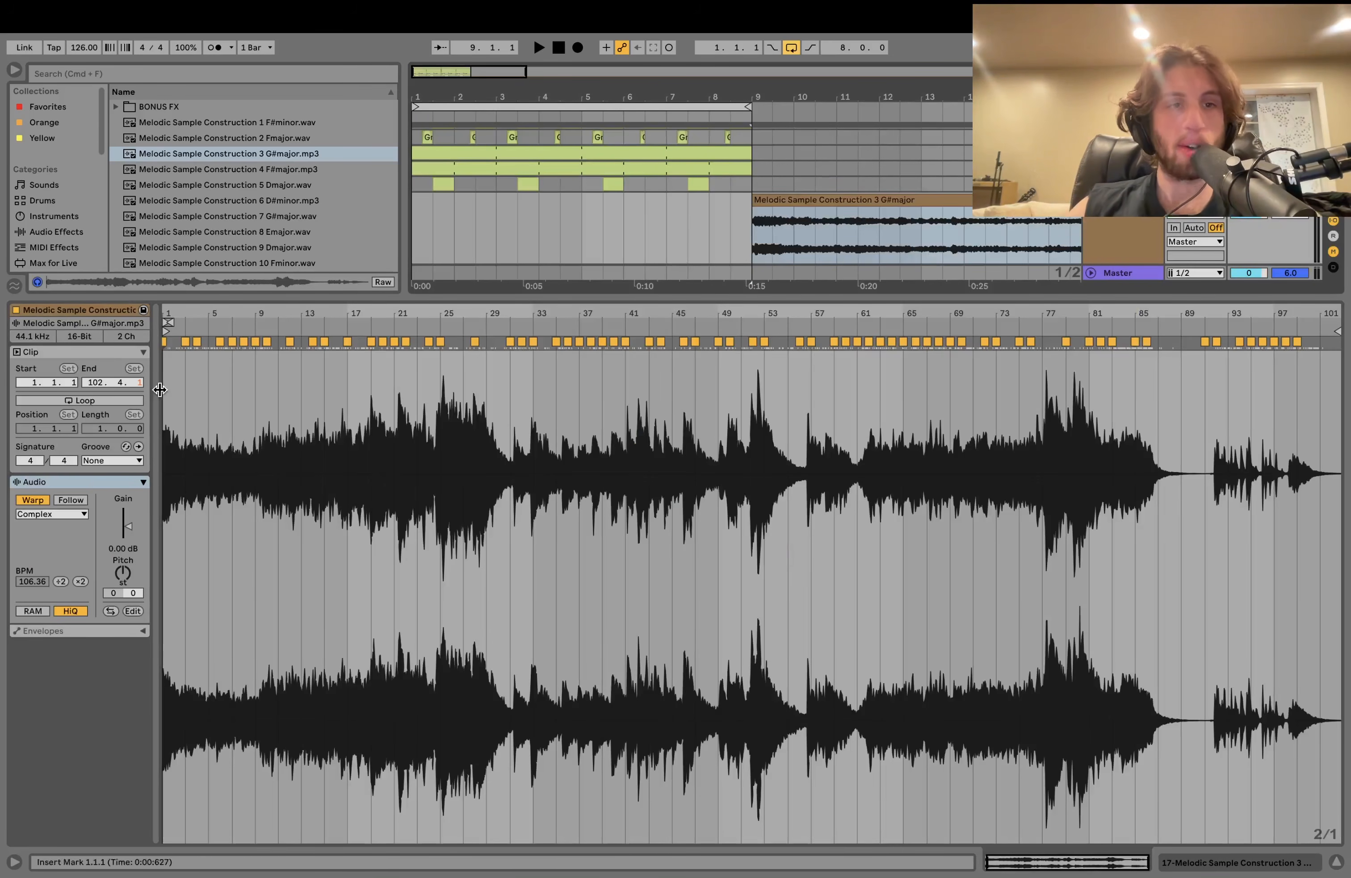
Turn off warping for the Melodic Sample Construction 3 G#major clip at bar 9 and go back to the arrangement.
left_click(33, 499)
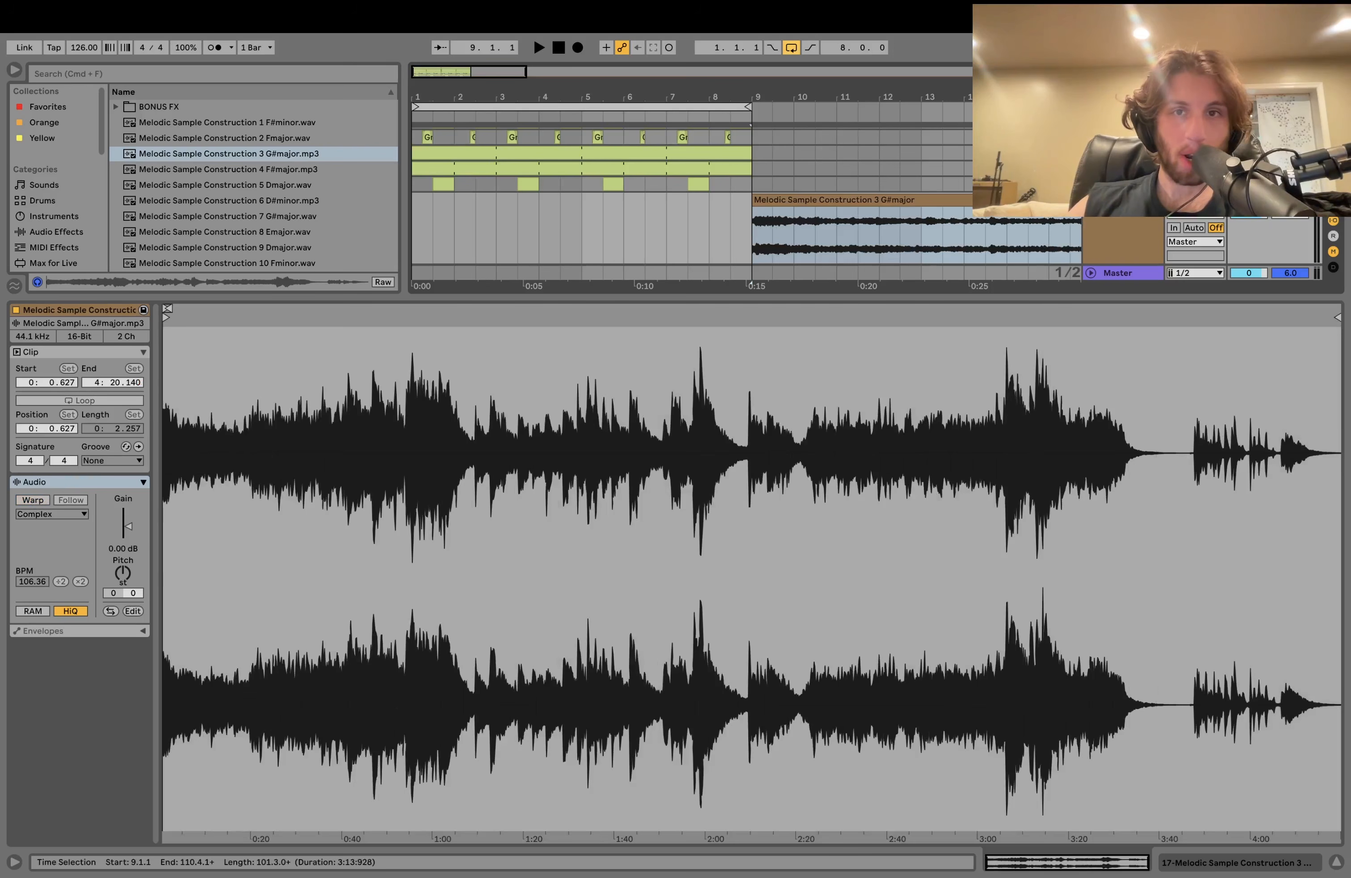
left_click(1132, 228)
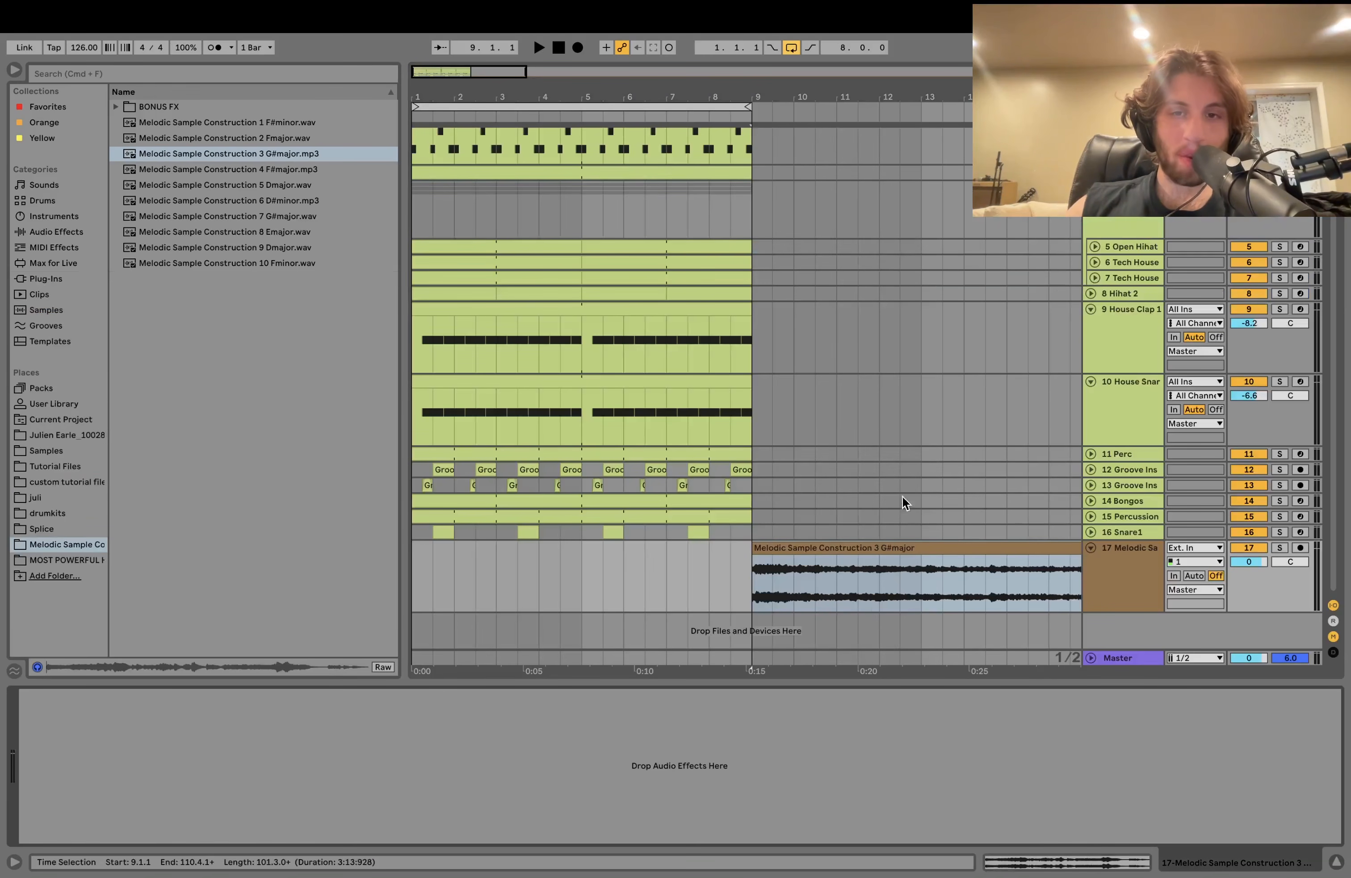
scroll(886, 536, "up", 4)
scroll(895, 577, "down", 4)
left_click(917, 570)
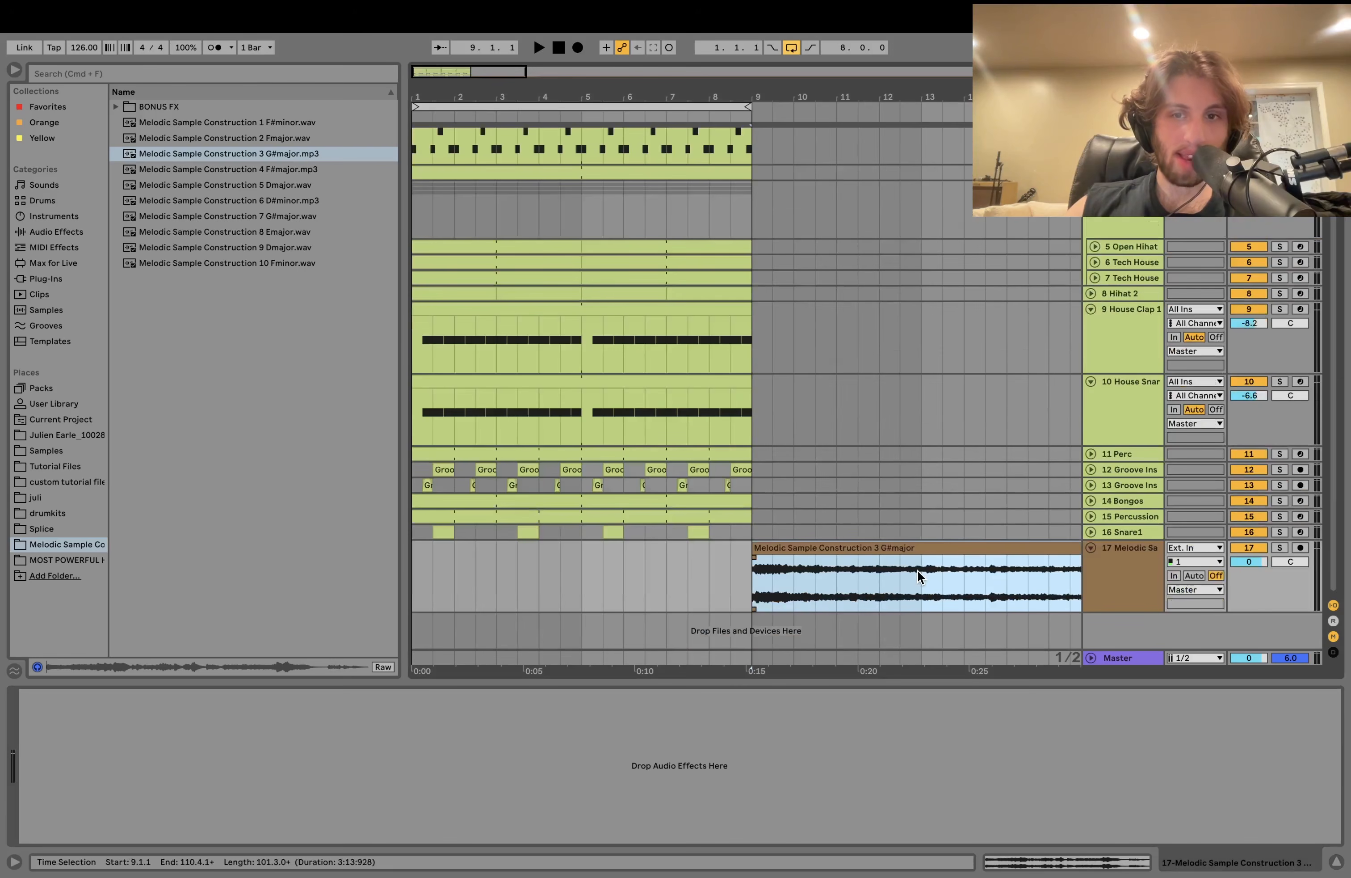
Open the Bass track's MIDI clip to inspect its notes, trying a G#-1 note at the start and removing it again.
scroll(891, 551, "up", 1)
scroll(890, 550, "up", 3)
double_click(587, 213)
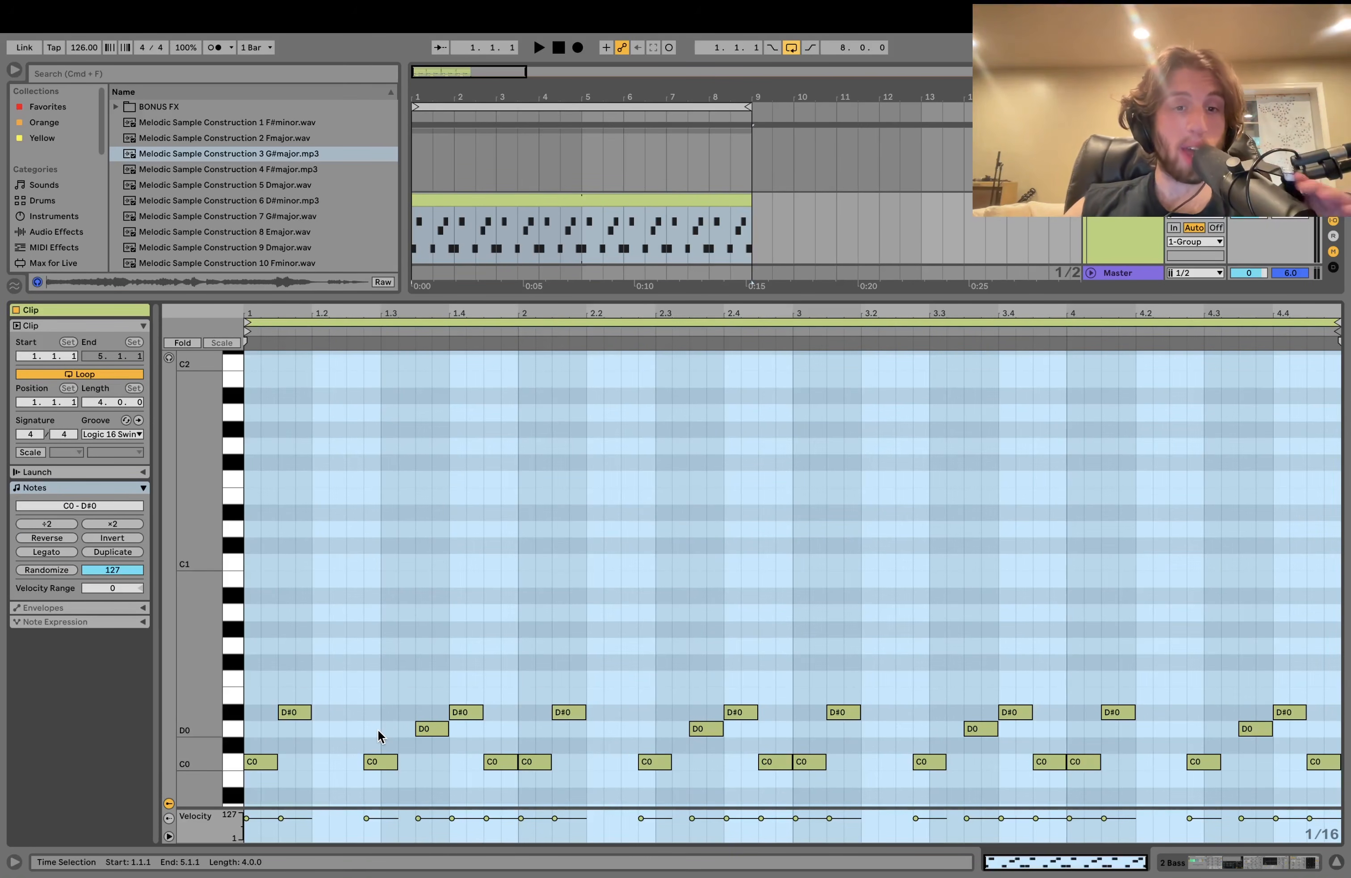
scroll(379, 735, "down", 4)
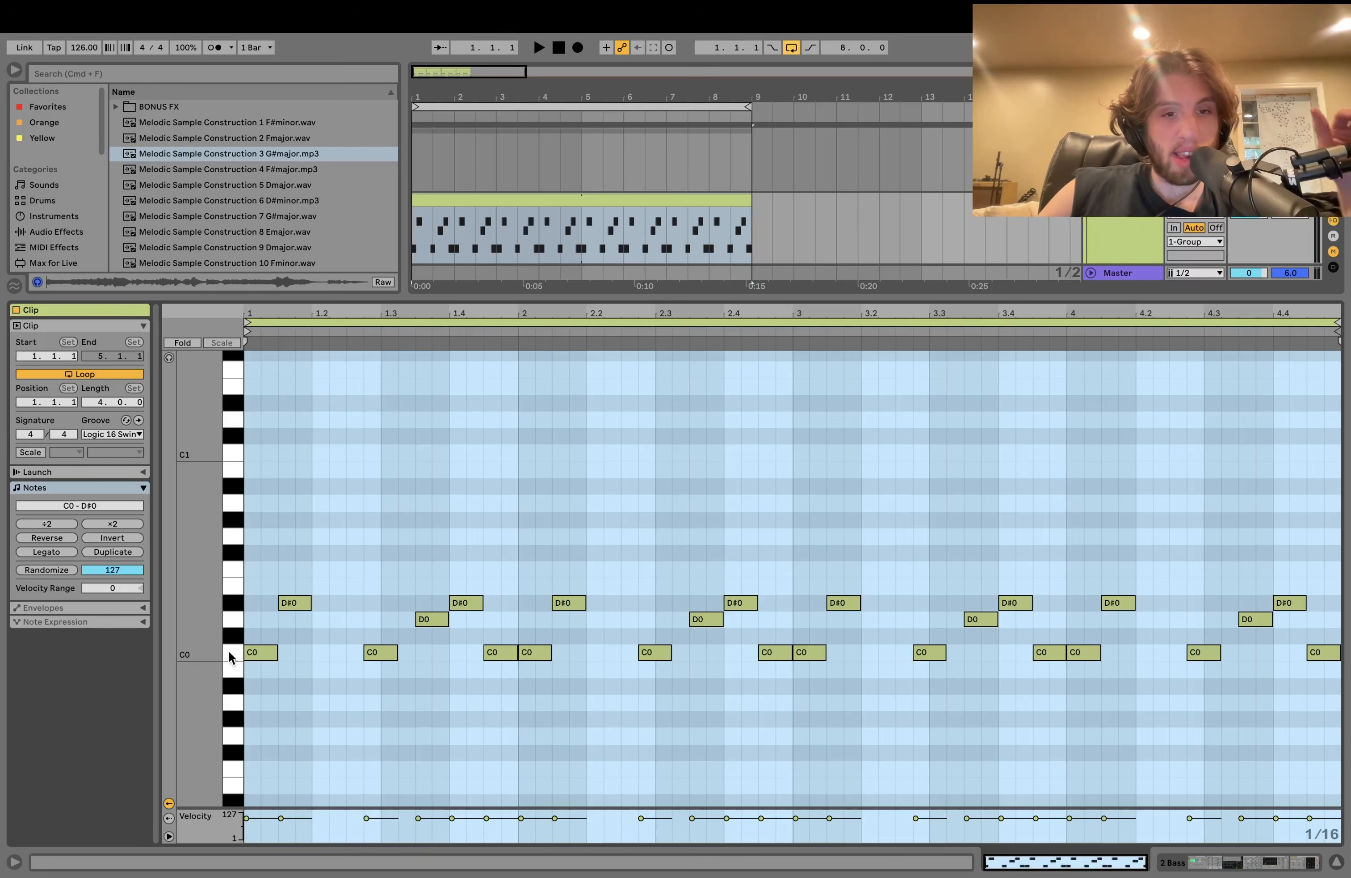
left_click(230, 605)
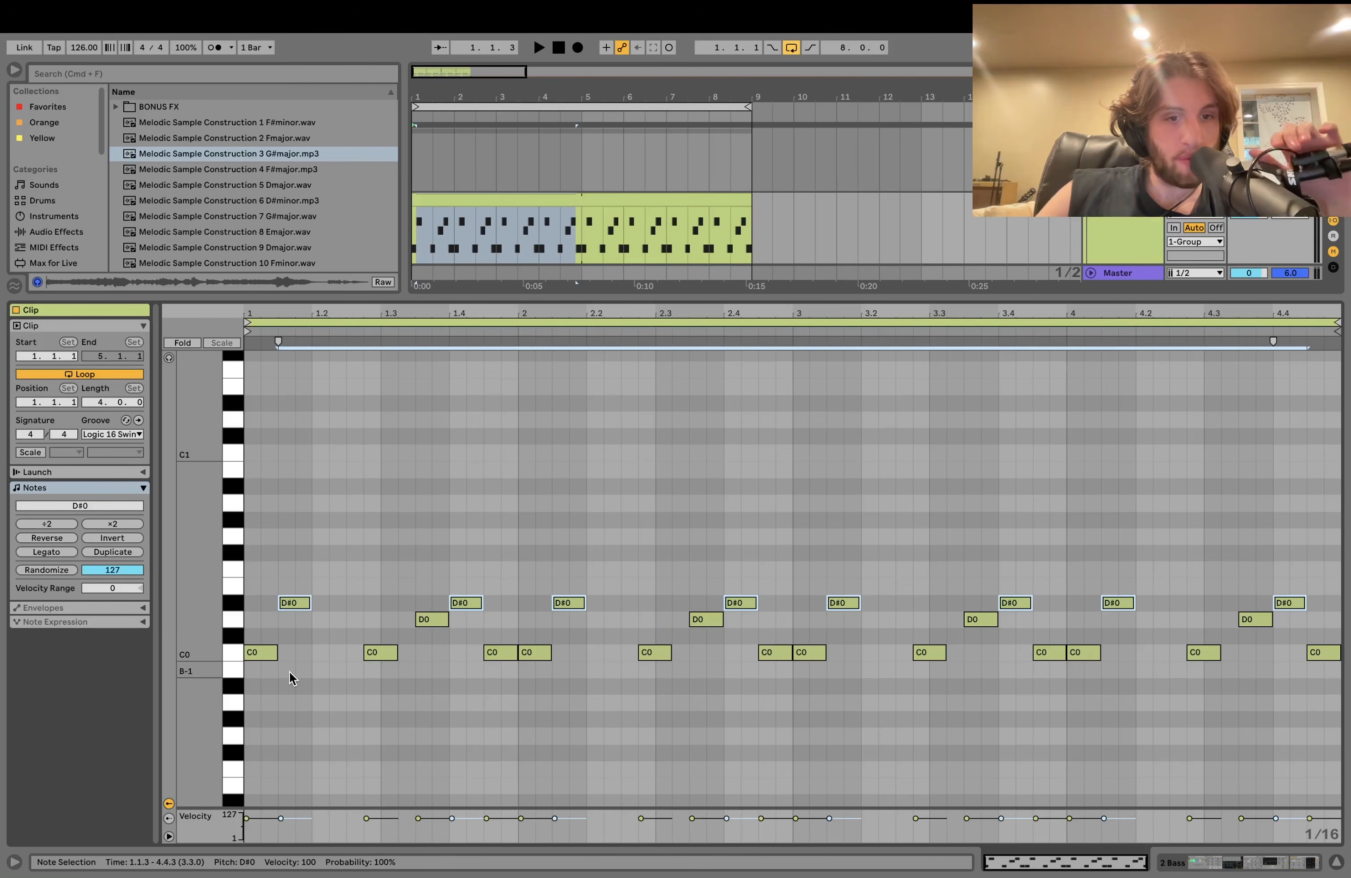
double_click(251, 719)
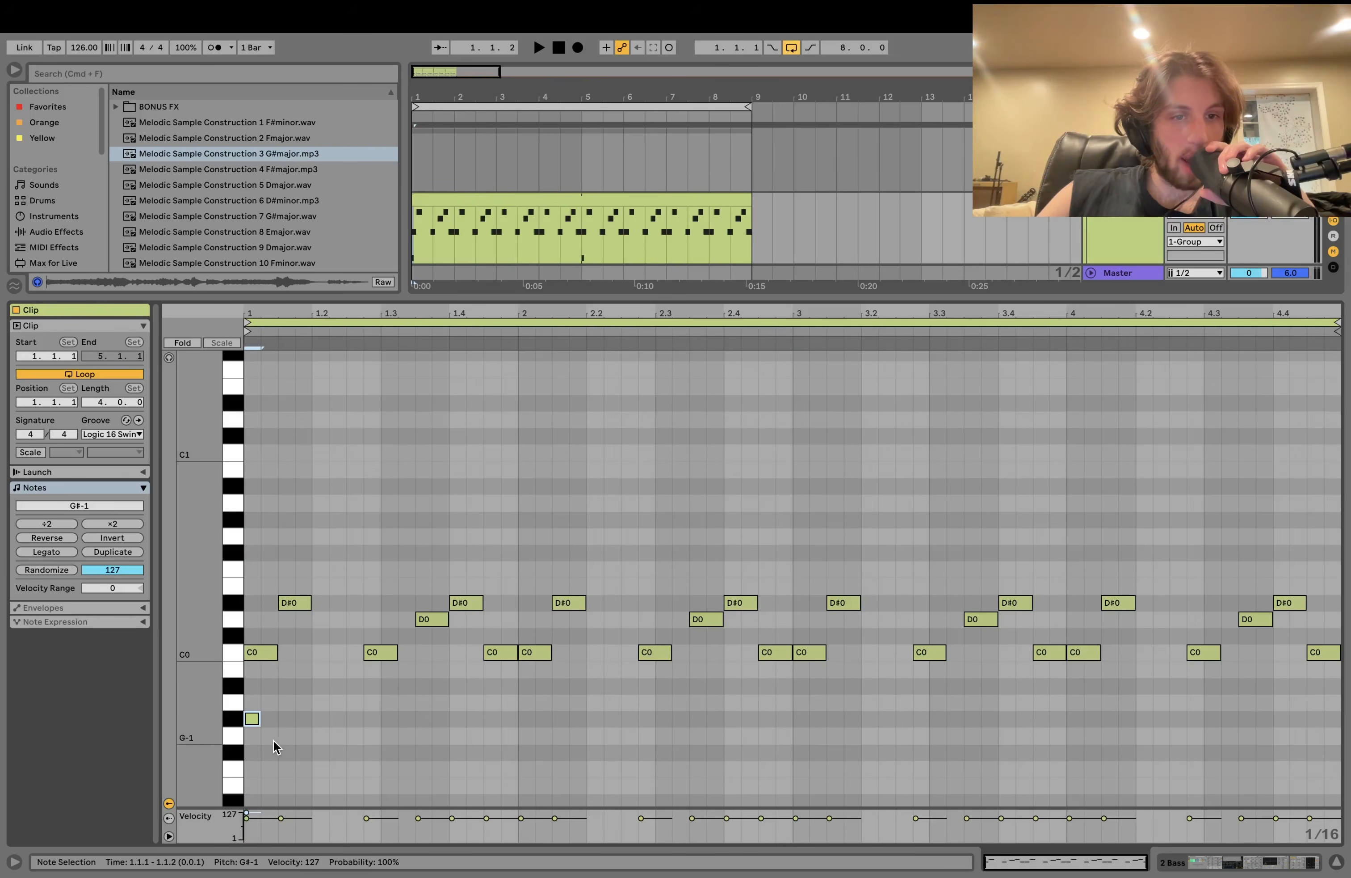
double_click(252, 719)
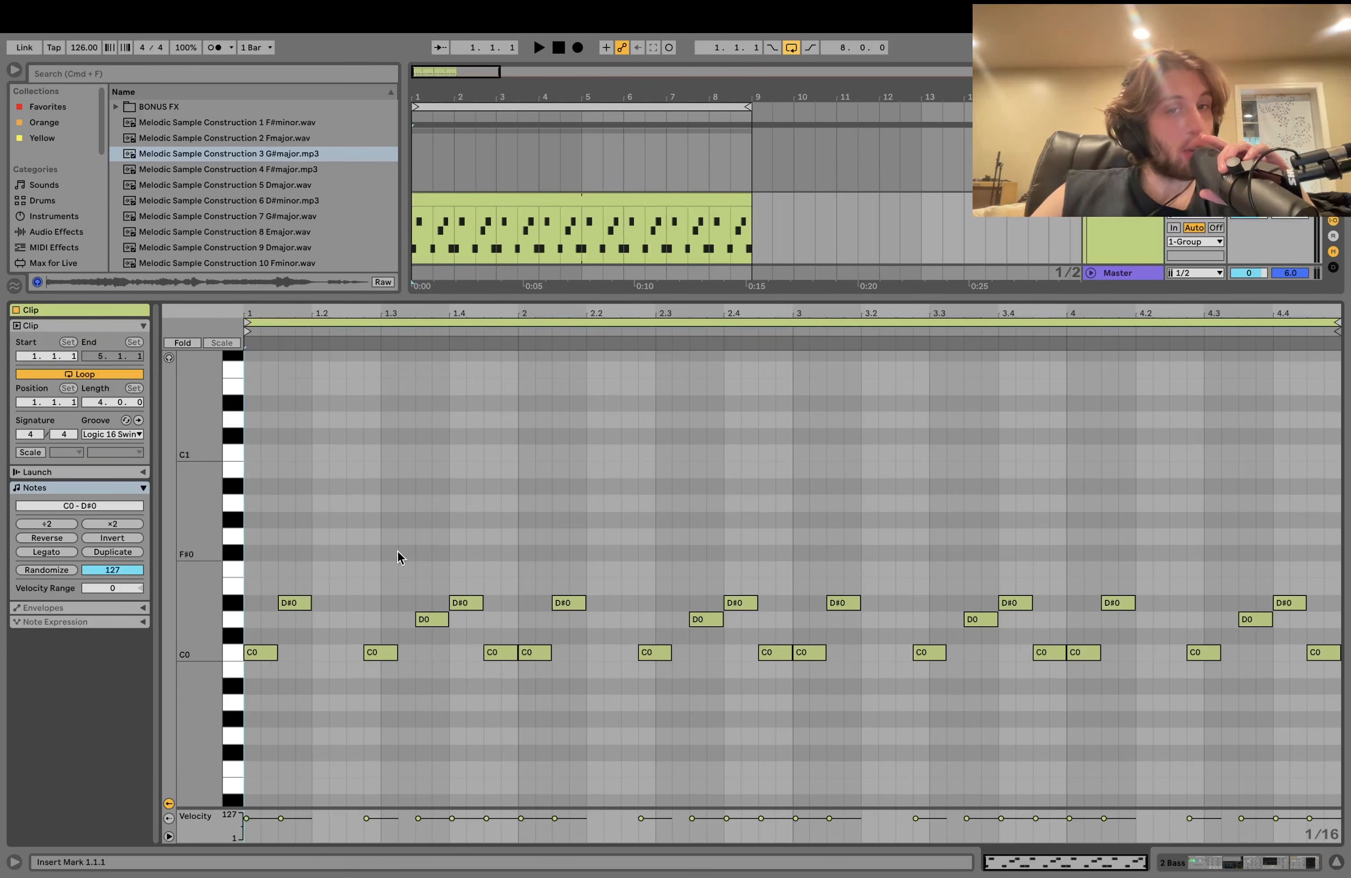
Listen to the melodic sample from bar 9 and from bar 37 to find a usable section.
double_click(1126, 247)
scroll(974, 396, "down", 3)
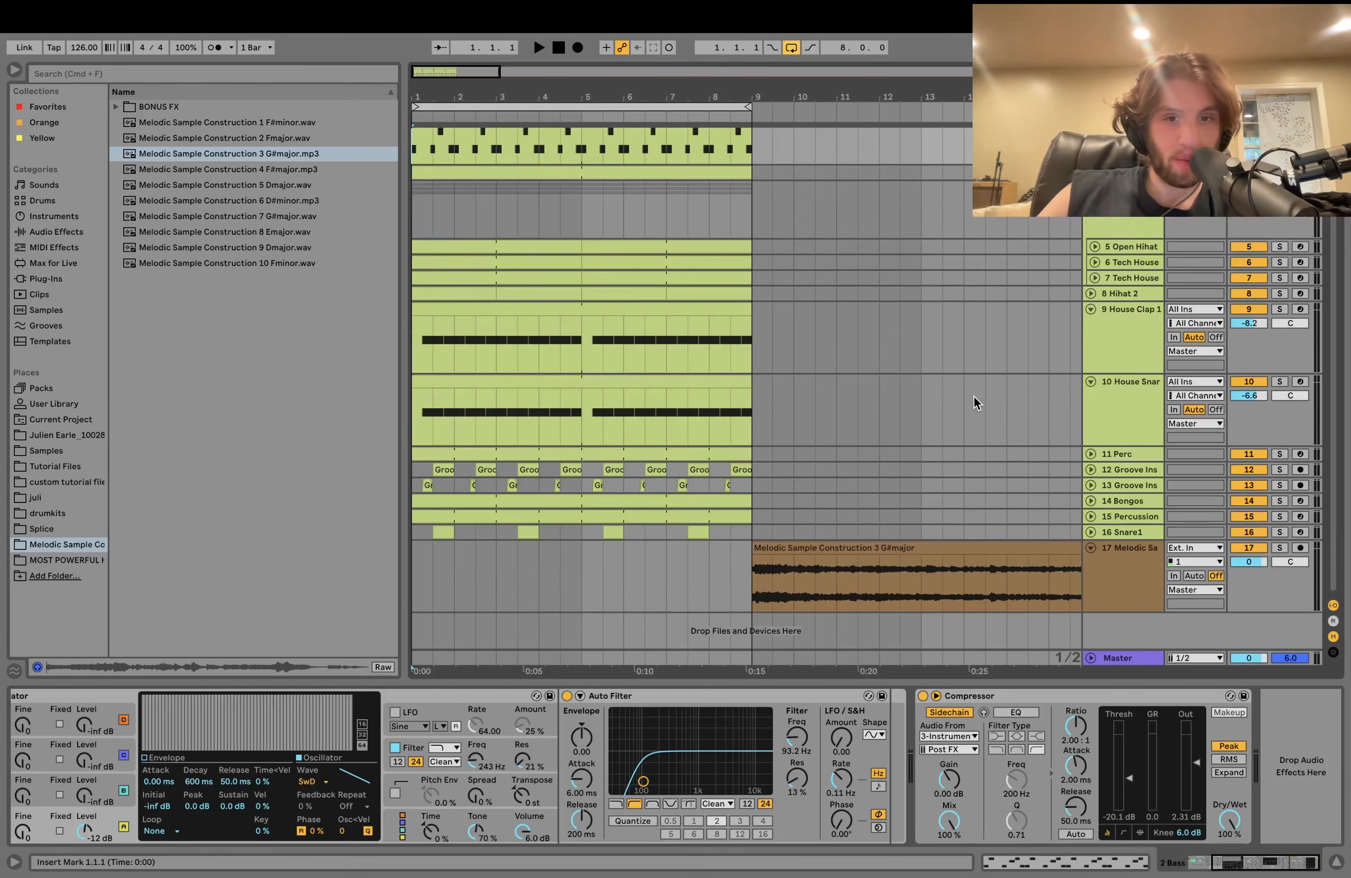
left_click(877, 546)
key("space")
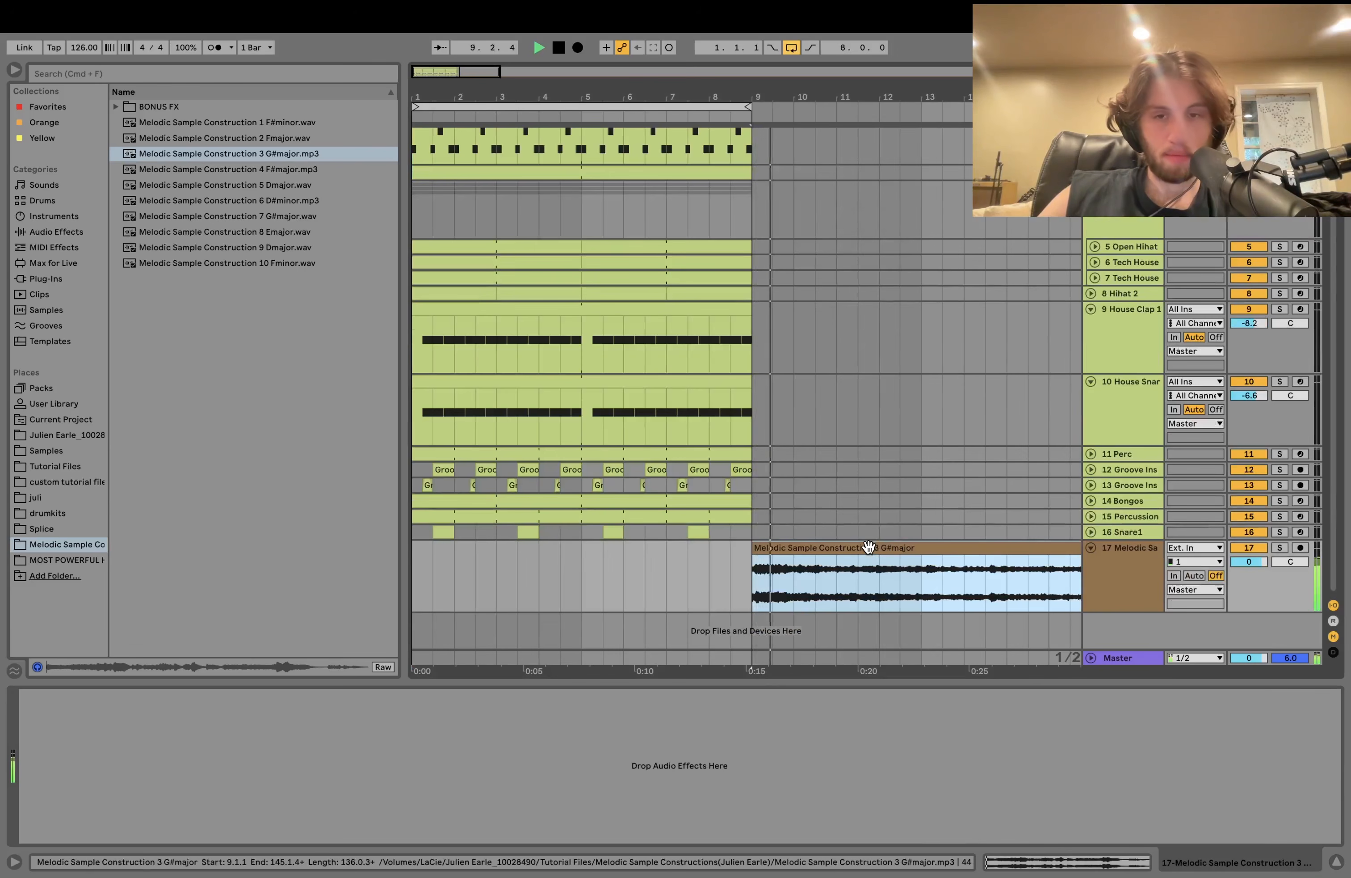
key("space")
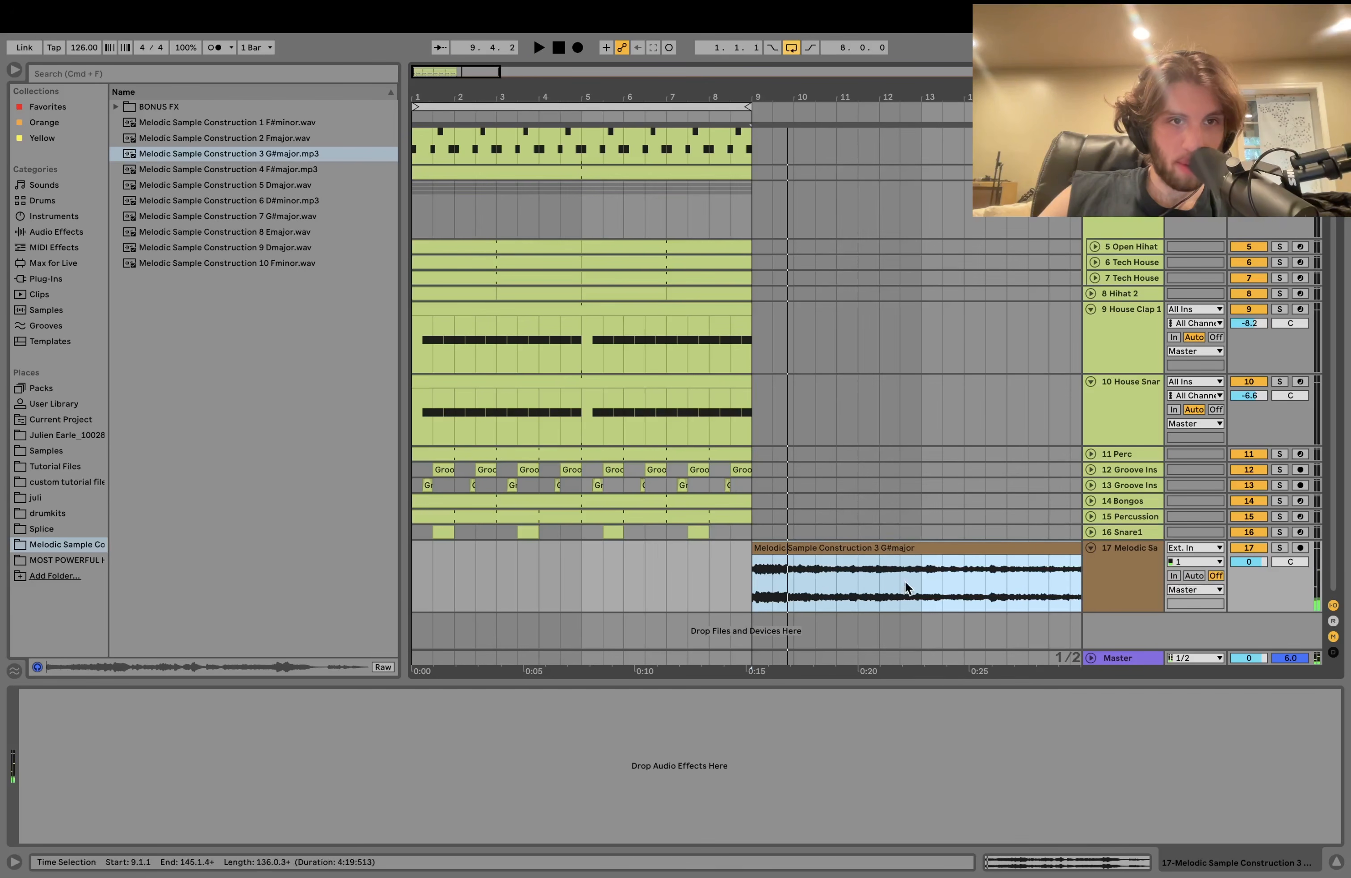
left_click_drag(877, 103, 470, 100)
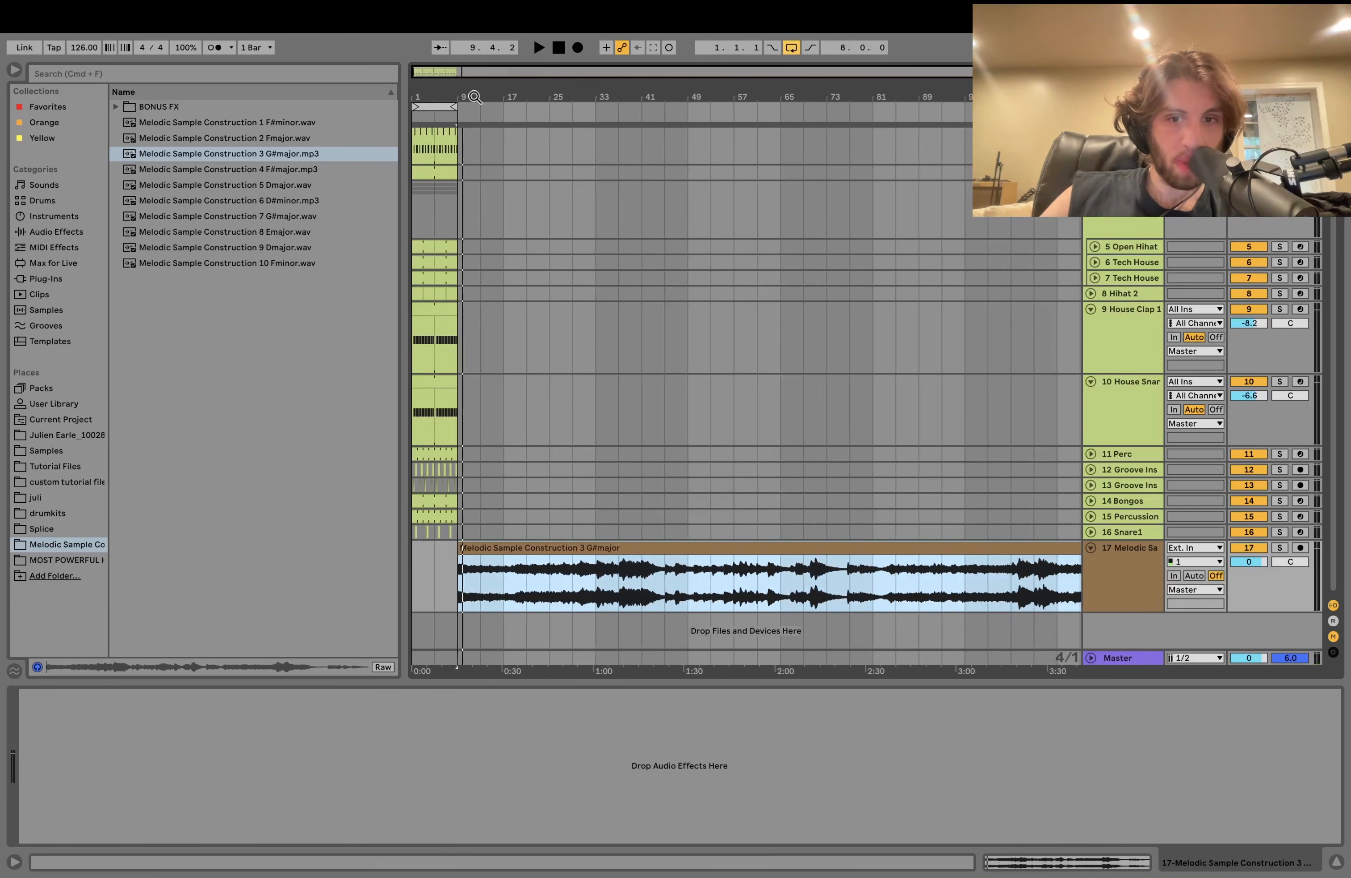
left_click(619, 577)
key("space")
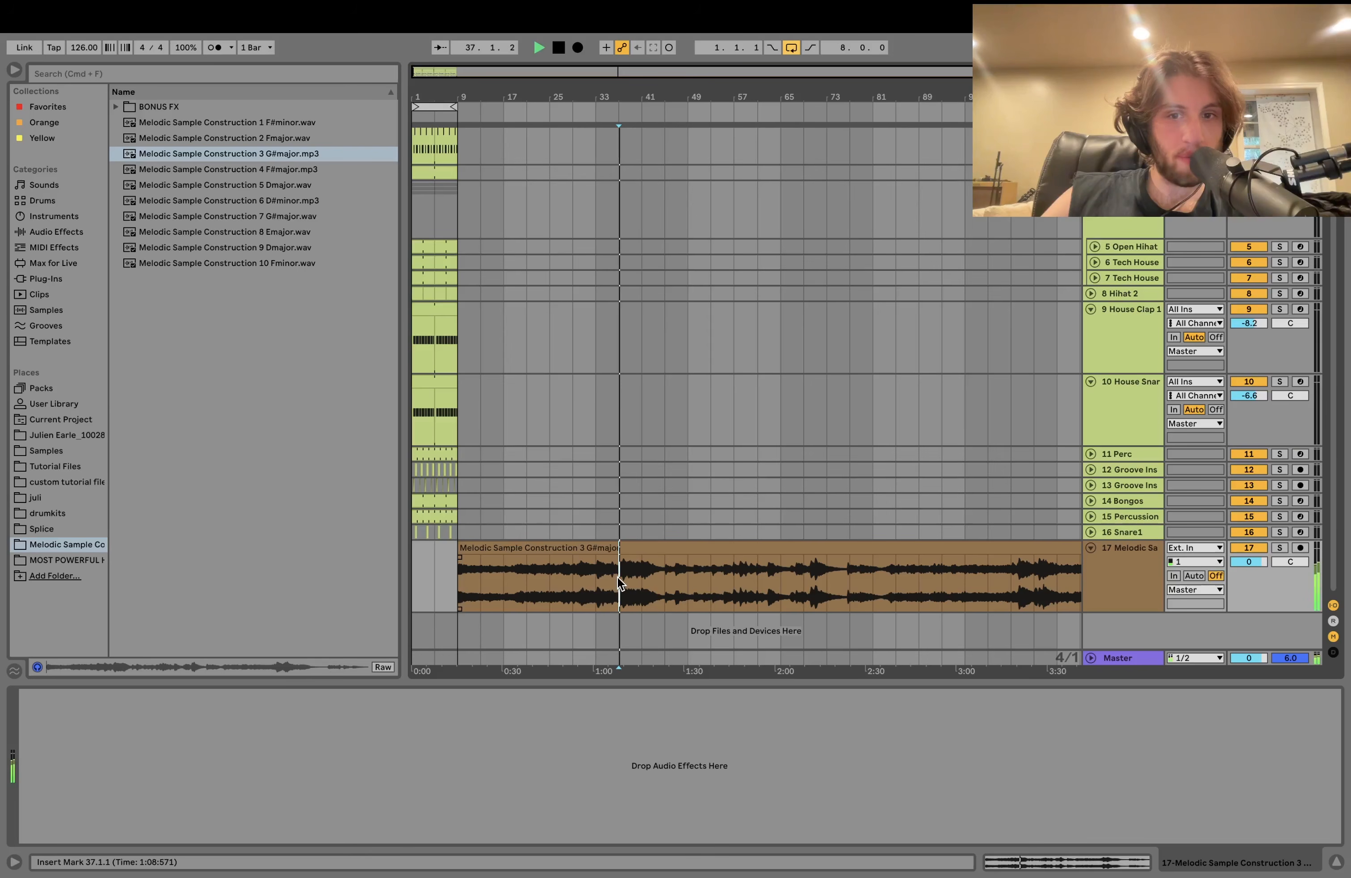
scroll(618, 577, "right", 3)
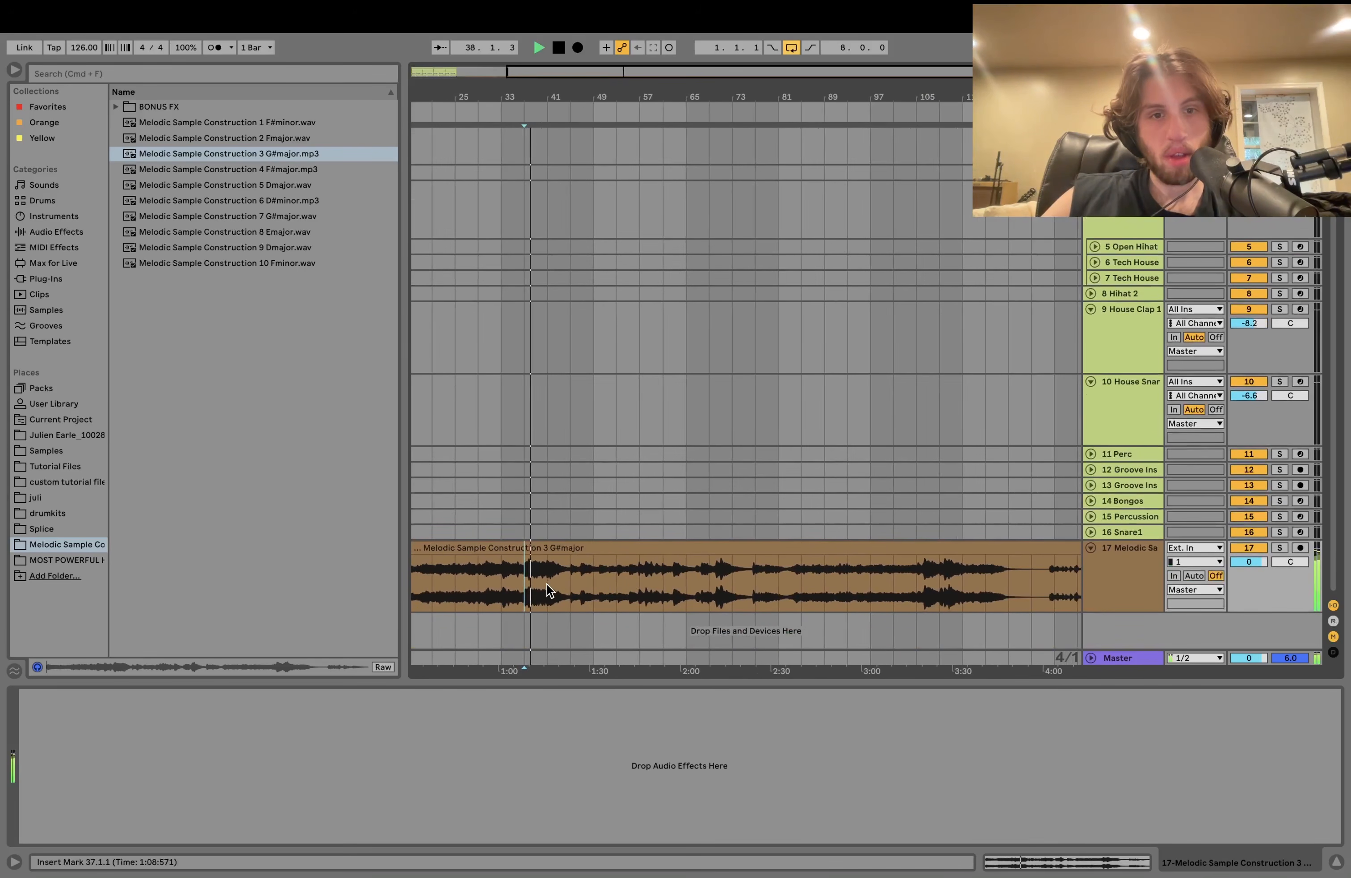
scroll(547, 584, "left", 3)
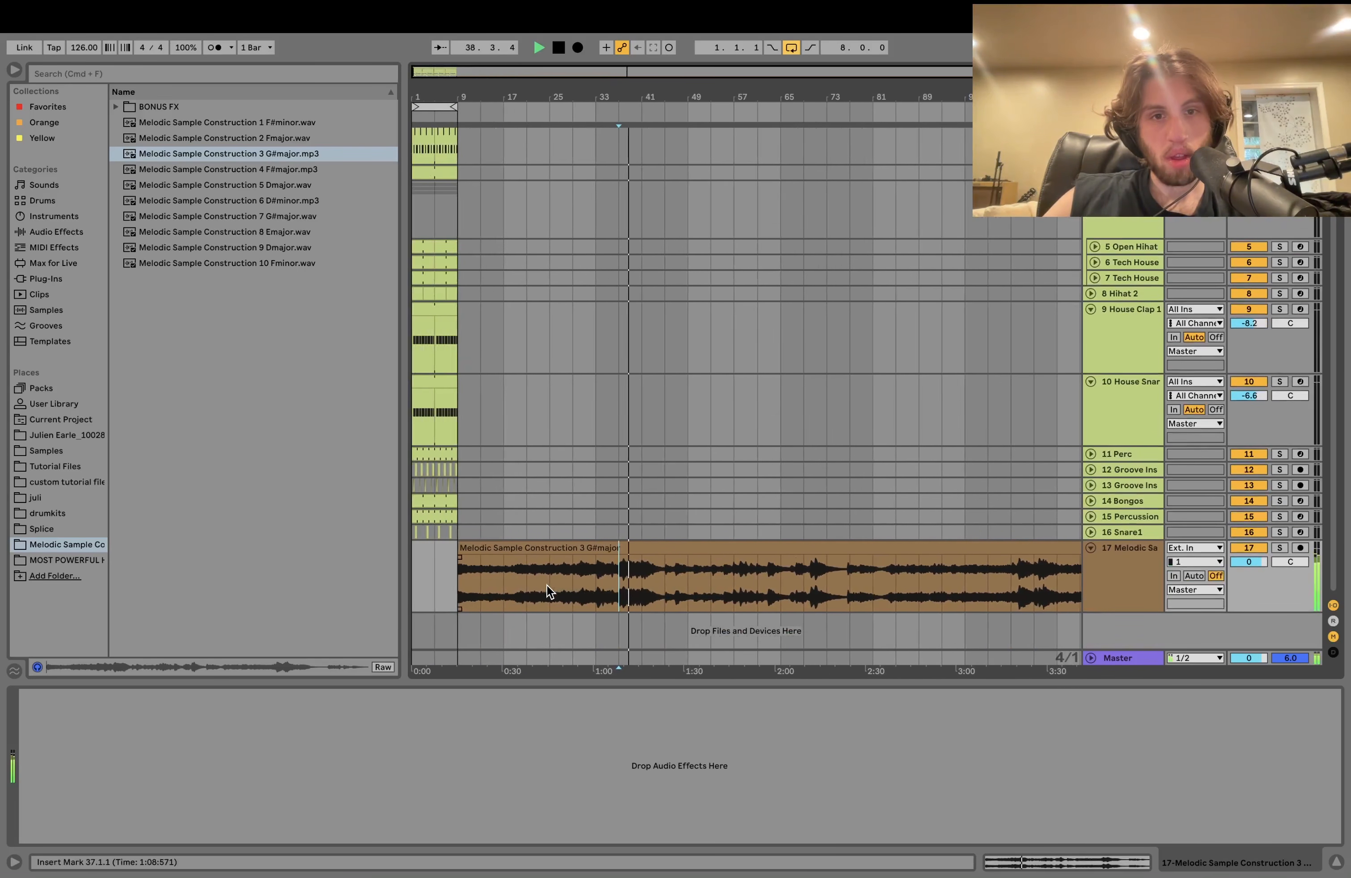
Separate the 12-bar section of the melodic sample from bar 33 to bar 45 and place it at bar 1.
left_click(591, 582)
left_click_drag(591, 581, 456, 562)
key("space")
key("super+e")
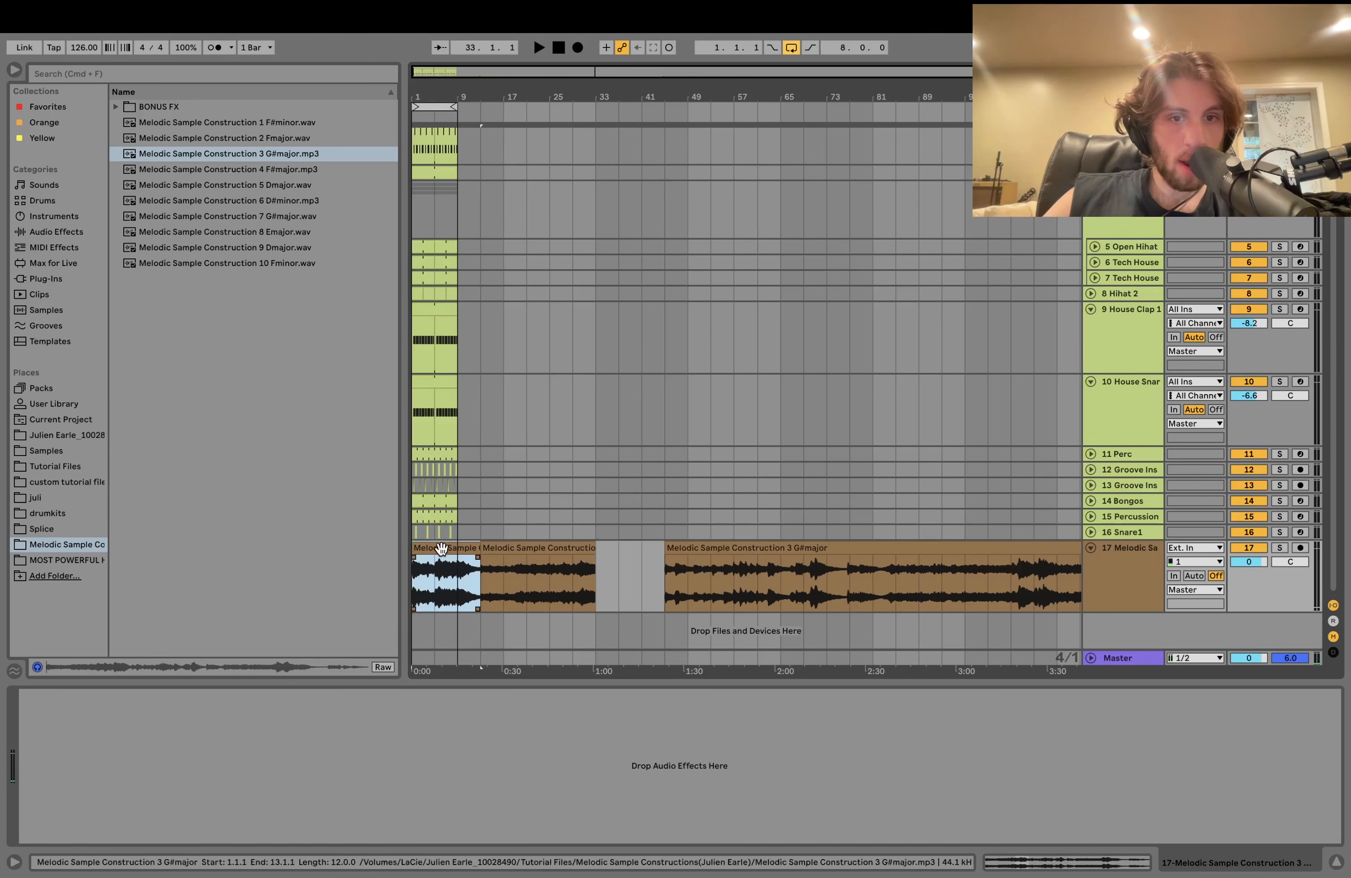
Set the start of the sample section at bar 1 to the chord onset at 0:46.809, checking it by playback.
double_click(439, 547)
key("space")
left_click_drag(192, 424, 522, 491)
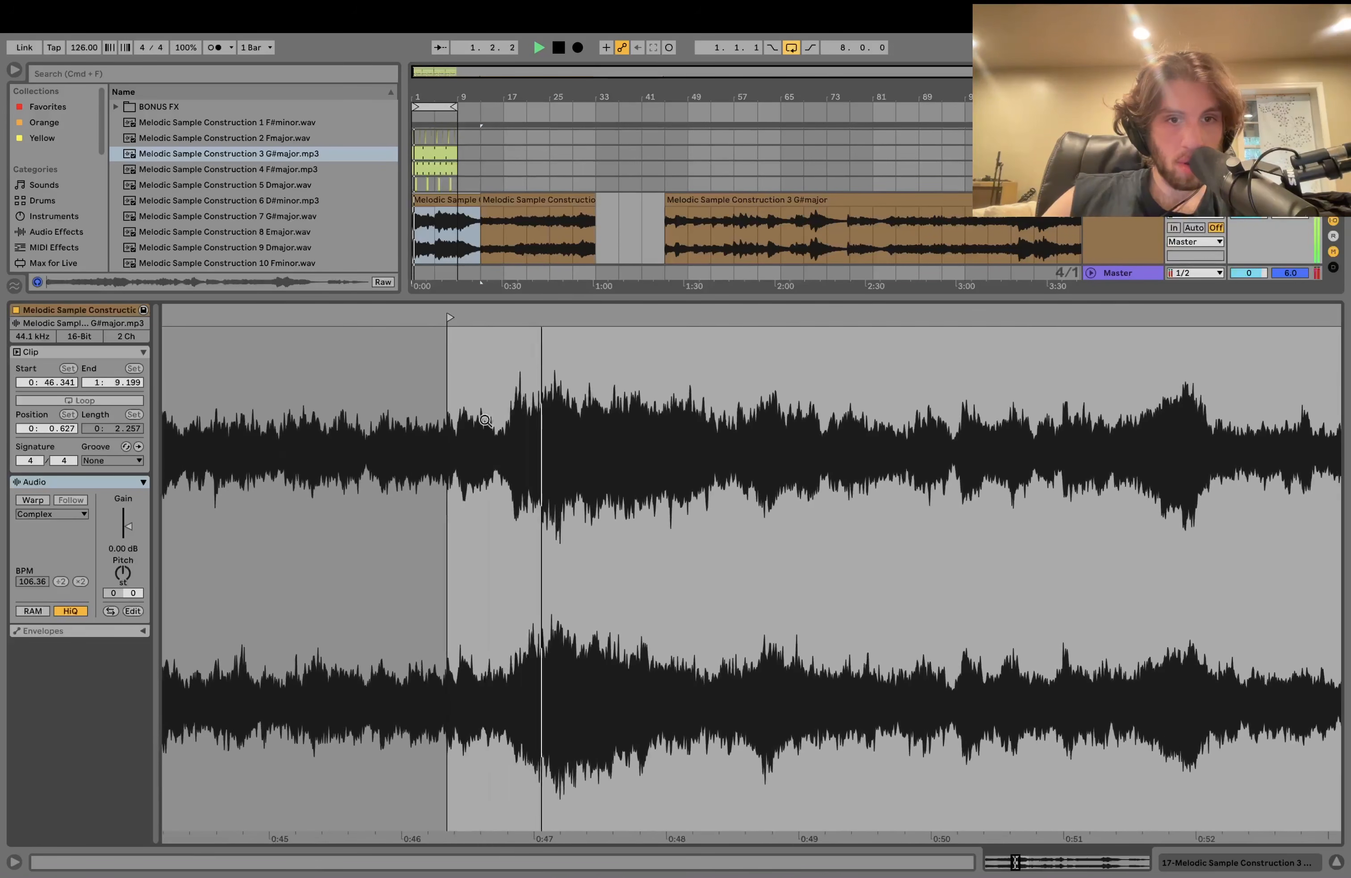
key("space")
key("space")
left_click_drag(451, 314, 511, 317)
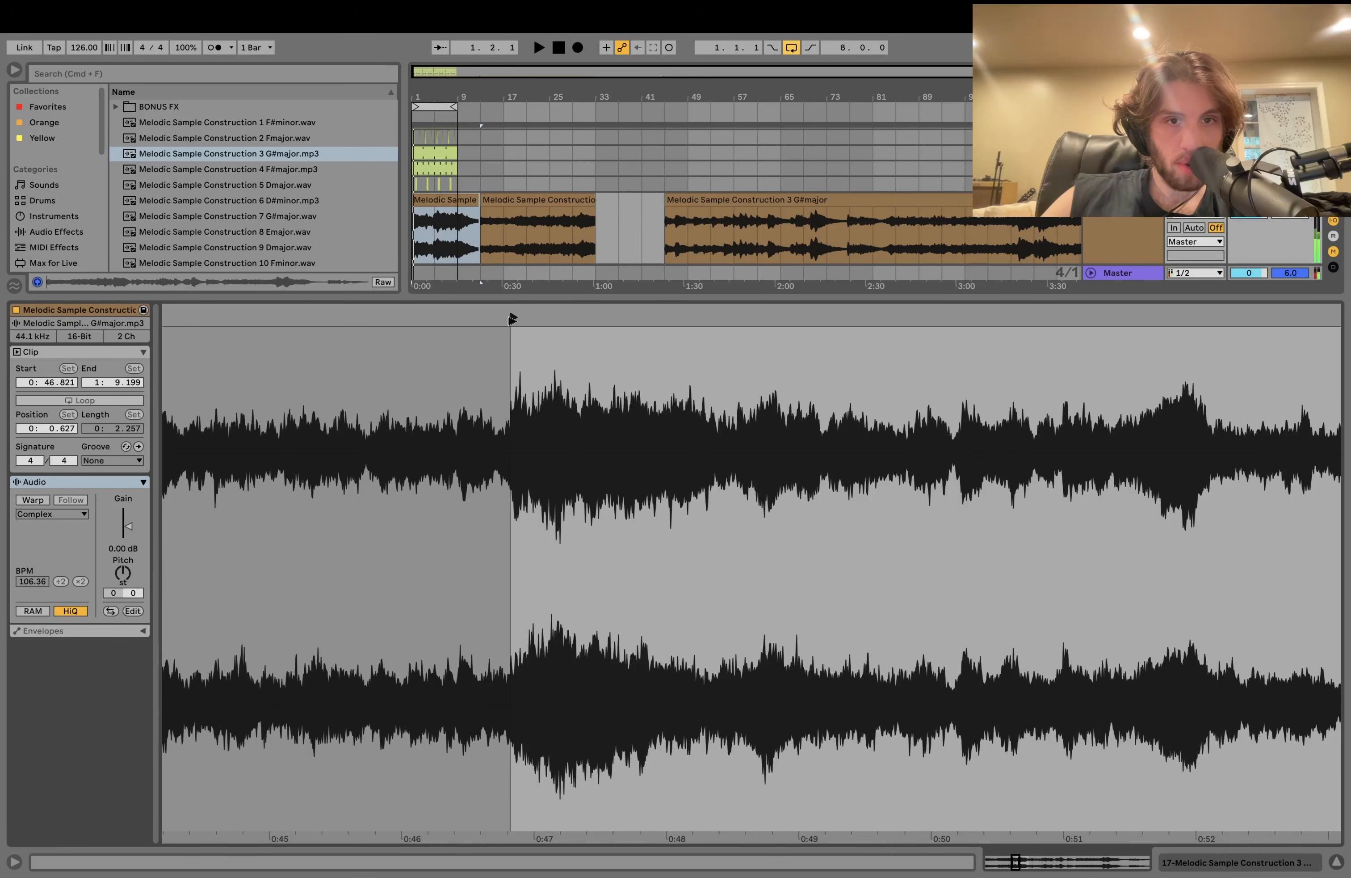
key("space")
key("space")
left_click_drag(421, 97, 422, 186)
left_click(727, 317)
key("space")
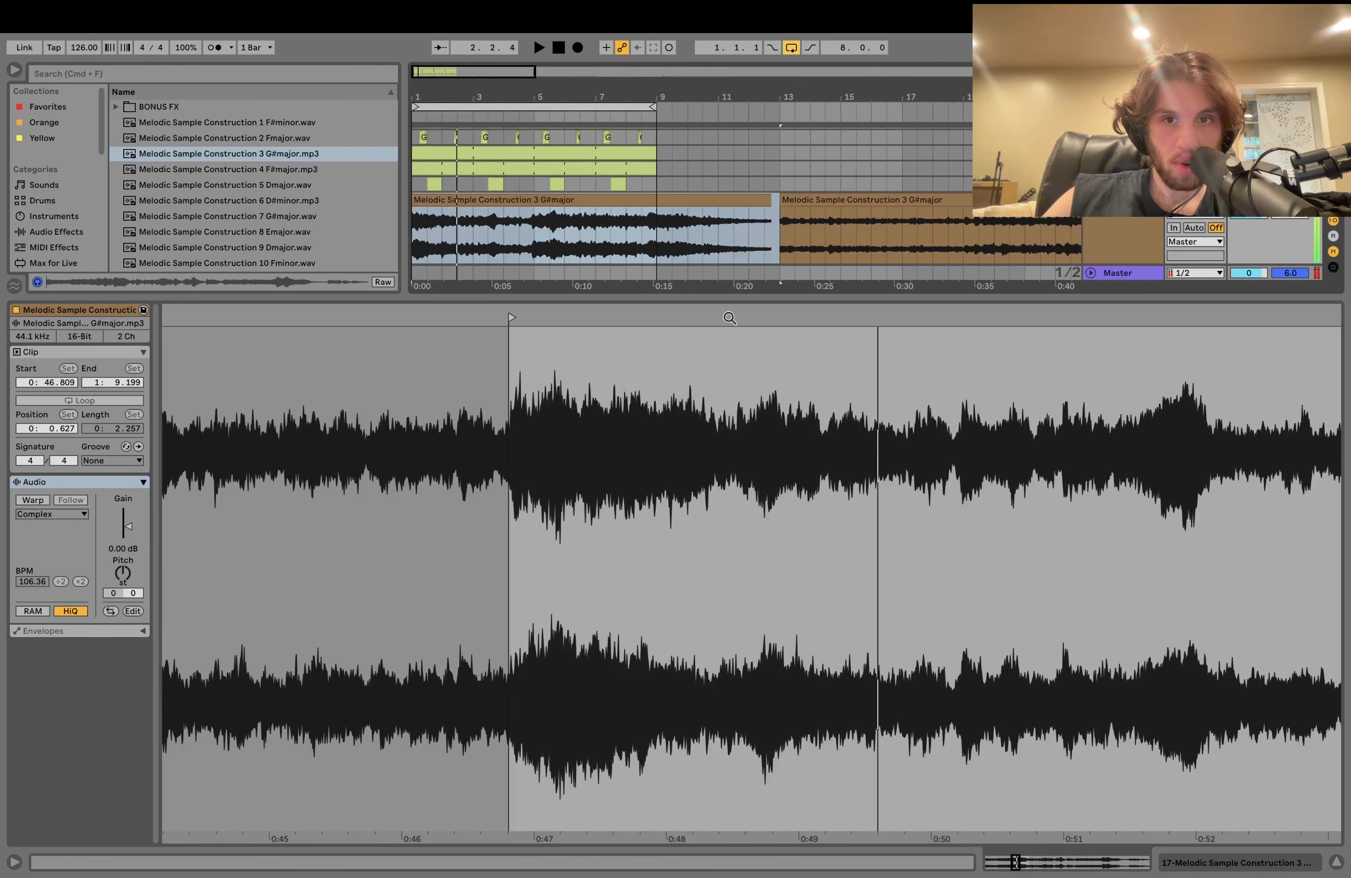
key("space")
key("space")
Turn warping back on for the clip at bar 1, enable the metronome and play the clip against it.
left_click(48, 502)
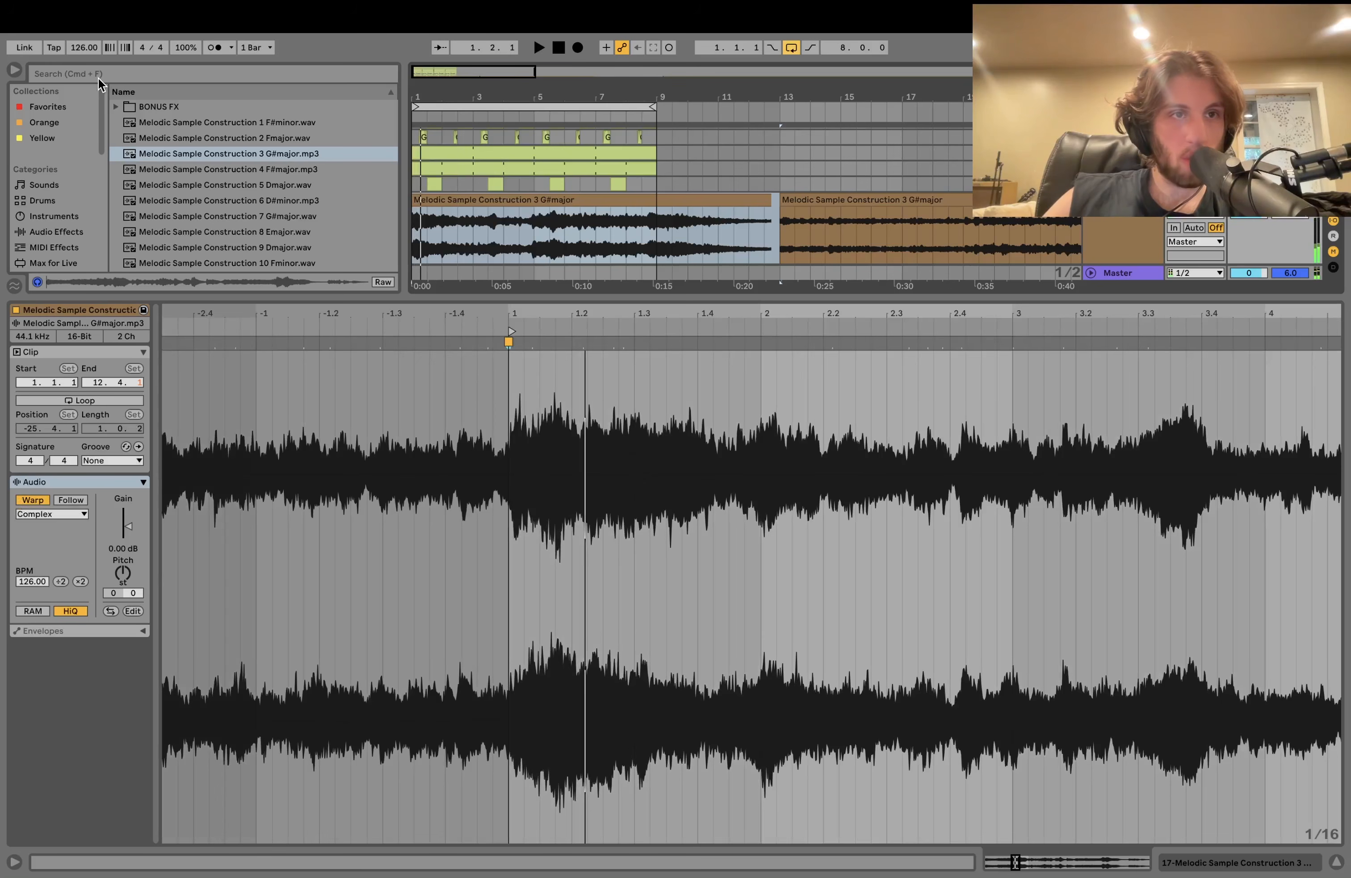
left_click(215, 48)
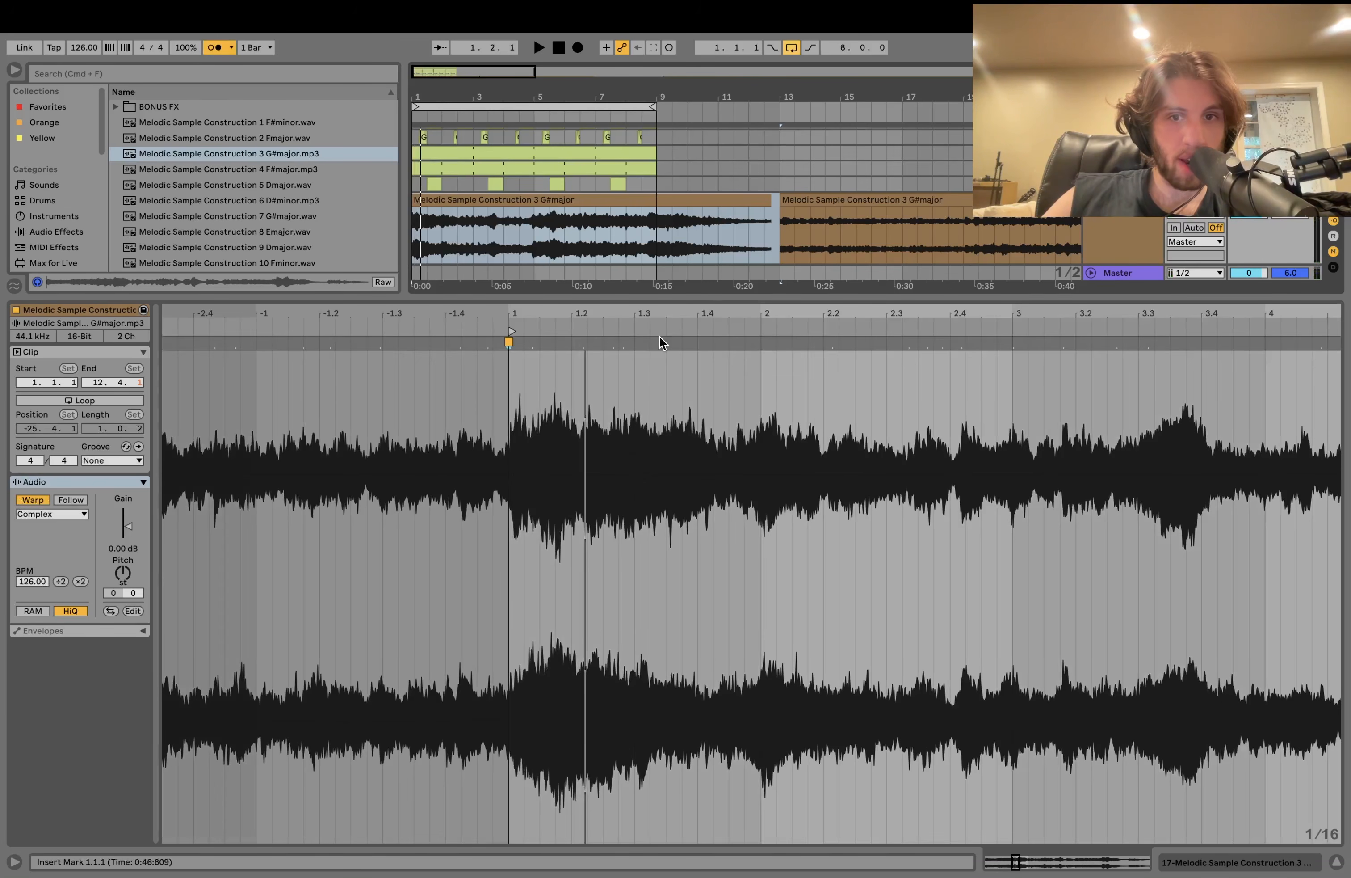
key("space")
key("space")
key("space")
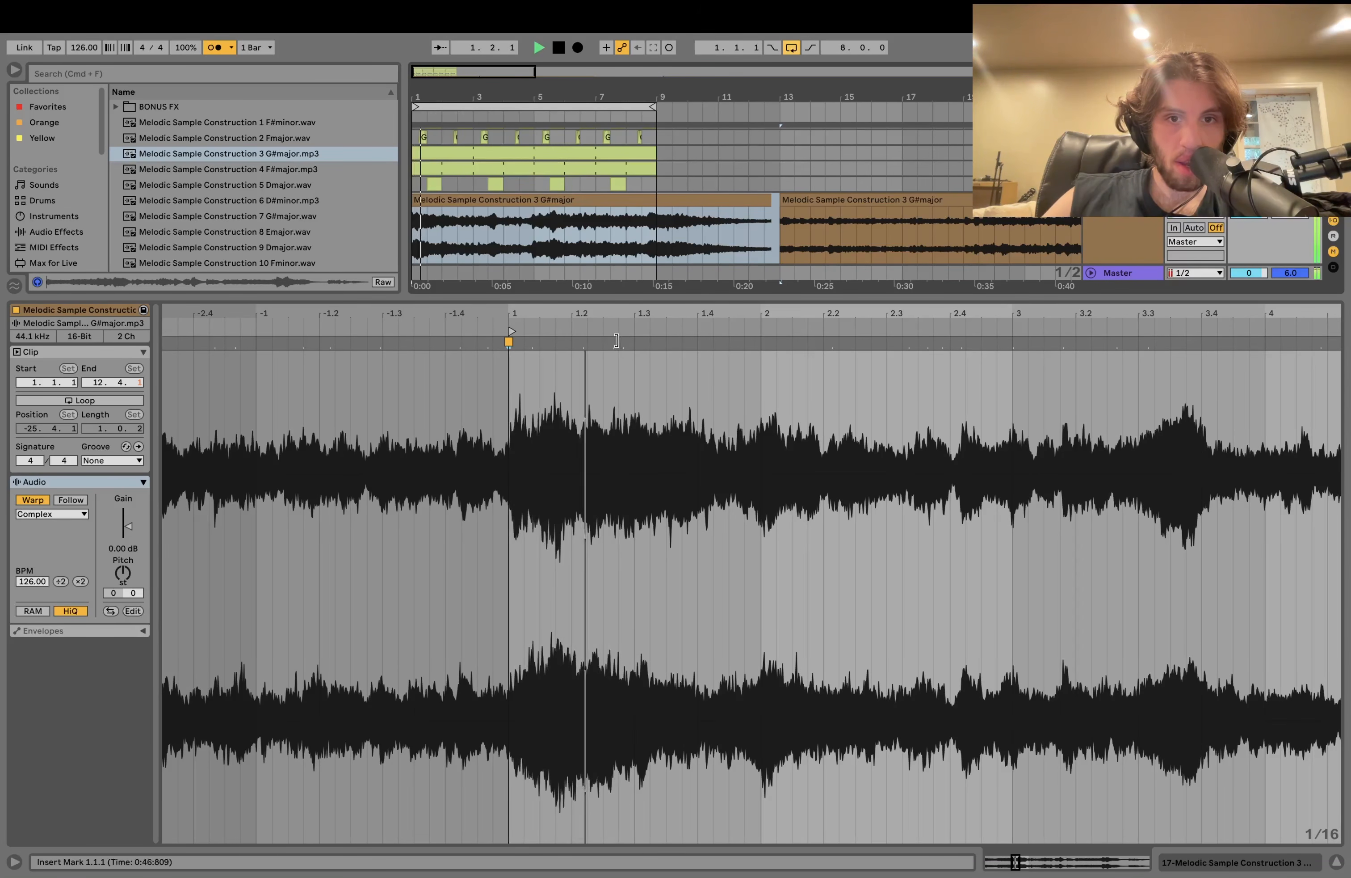
key("space")
Add a warp marker just after 1.2.3, align it to 1.2.3 and check the timing by playback.
double_click(613, 341)
left_click_drag(613, 341, 603, 341)
key("space")
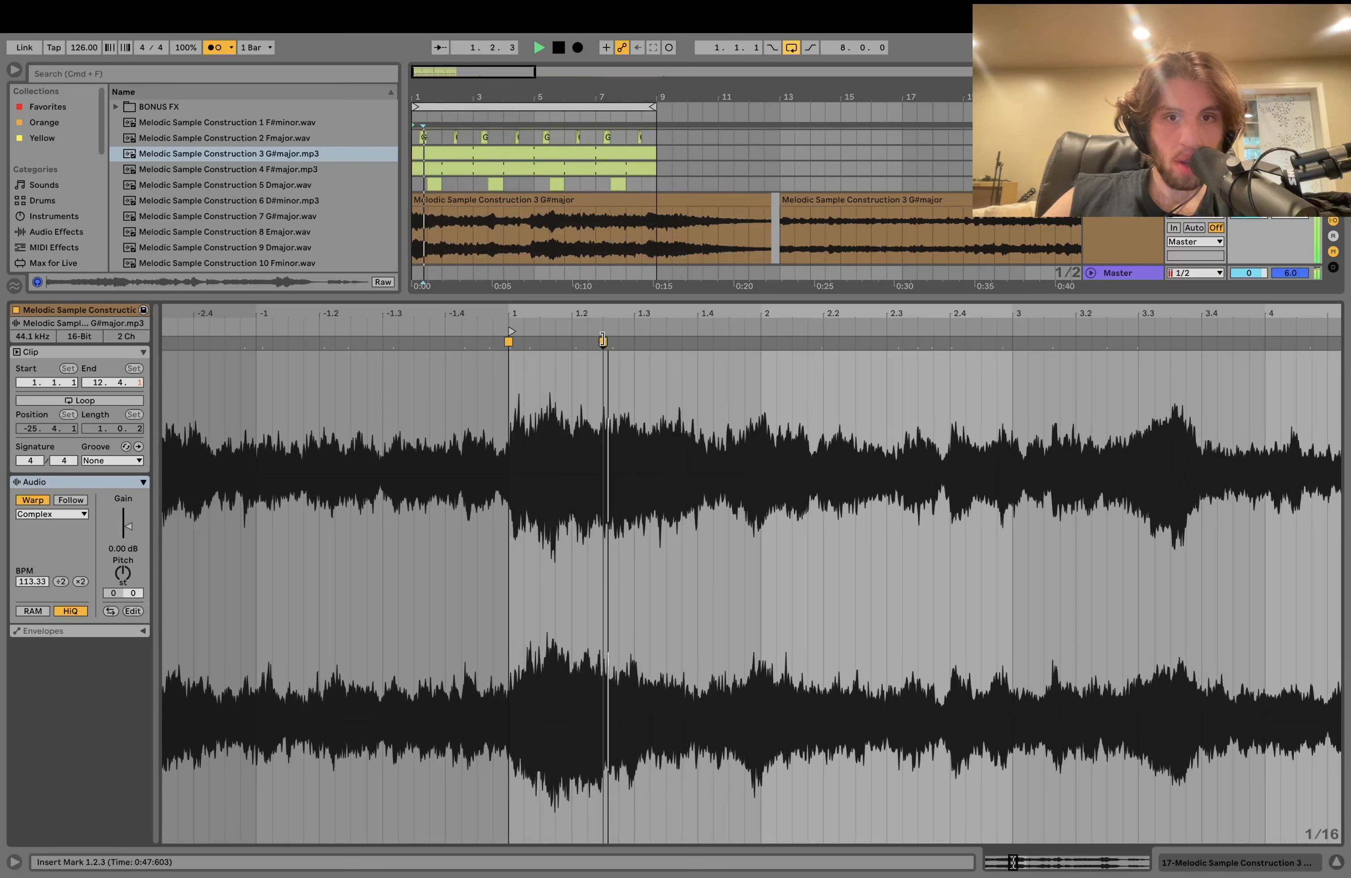
key("space")
Add a warp marker just after 1.3.3, align it to 1.4.1 and play the result.
left_click(726, 348)
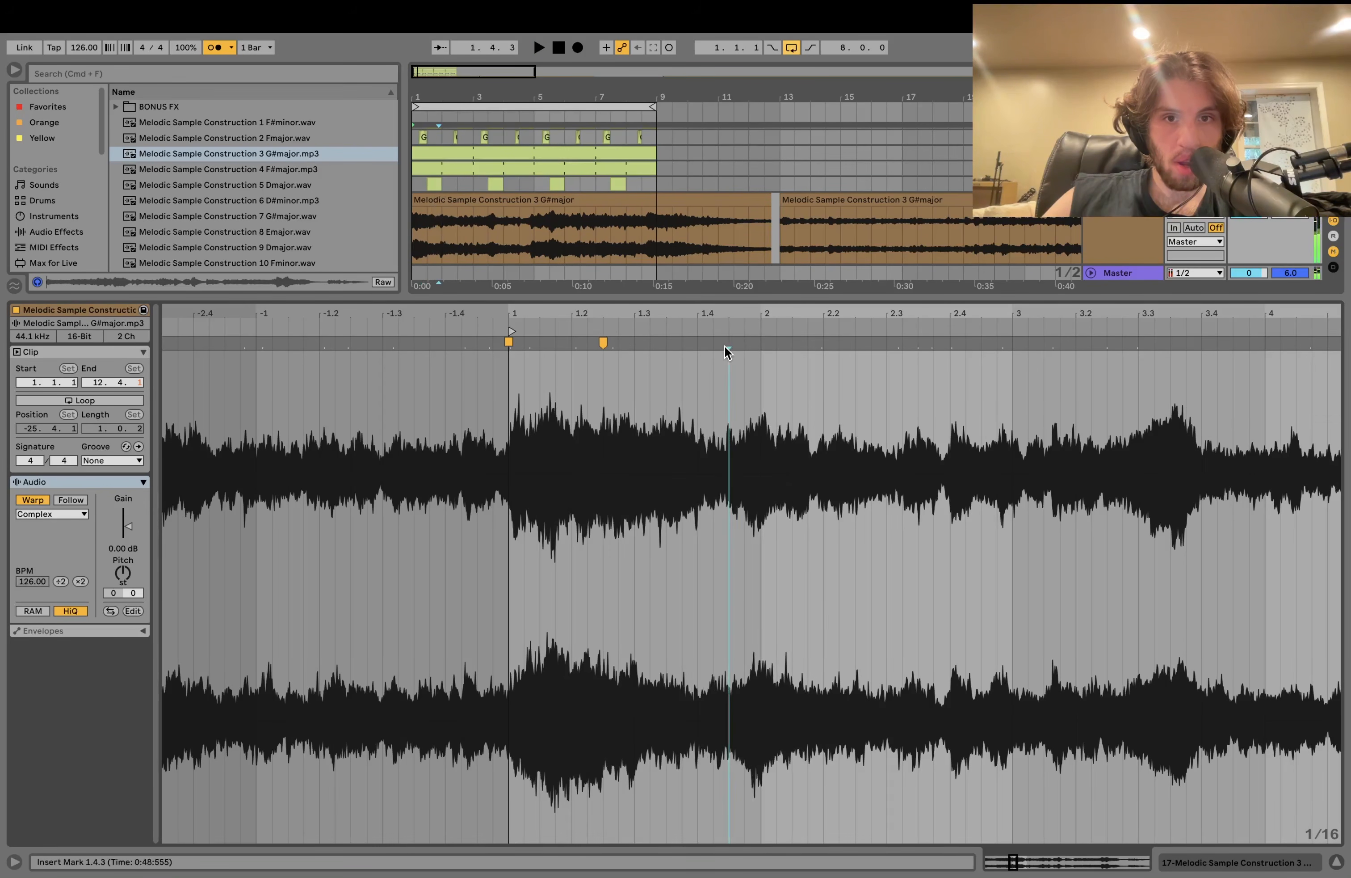
key("space")
double_click(672, 345)
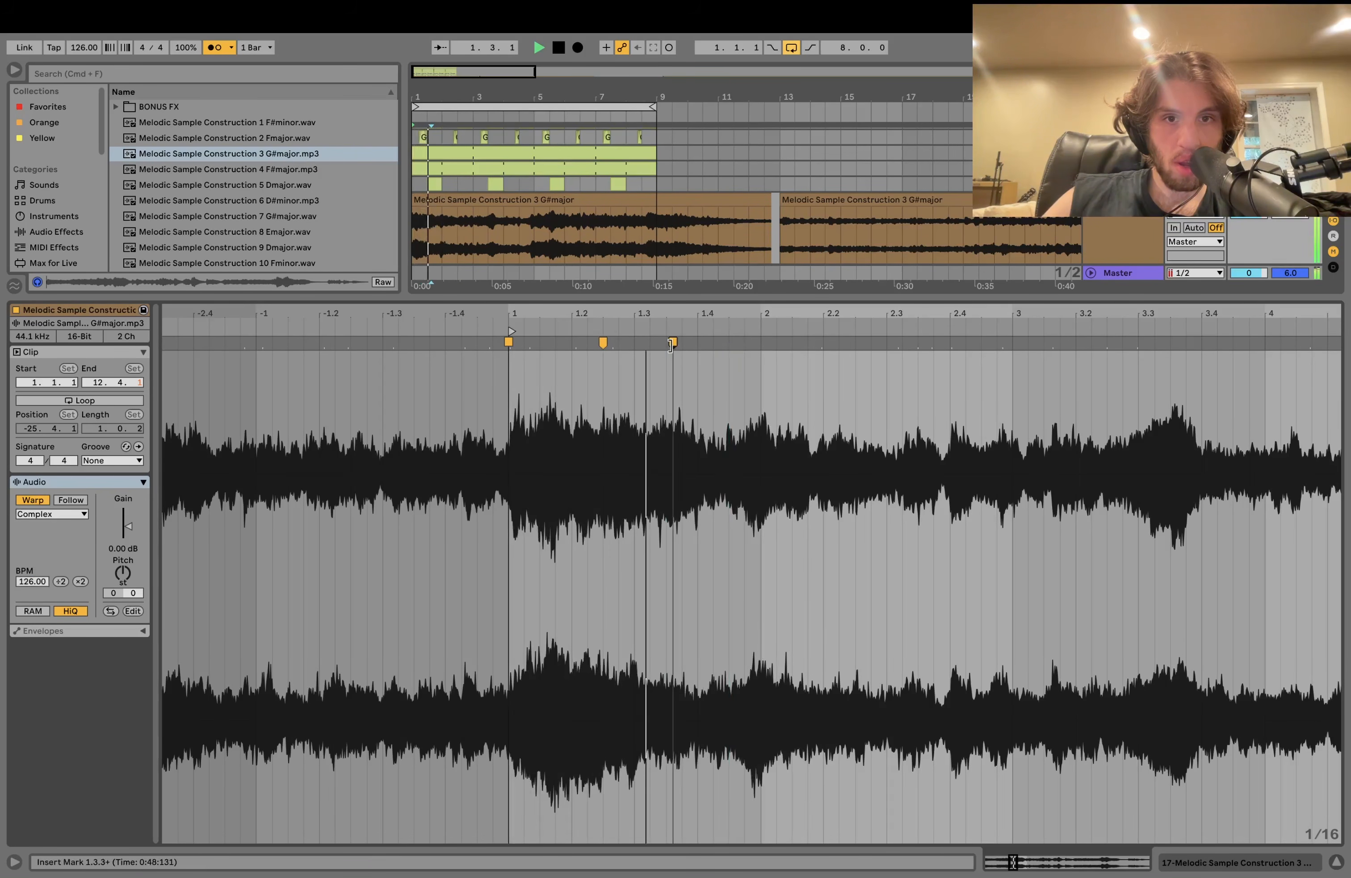
key("space")
left_click_drag(672, 345, 694, 345)
key("space")
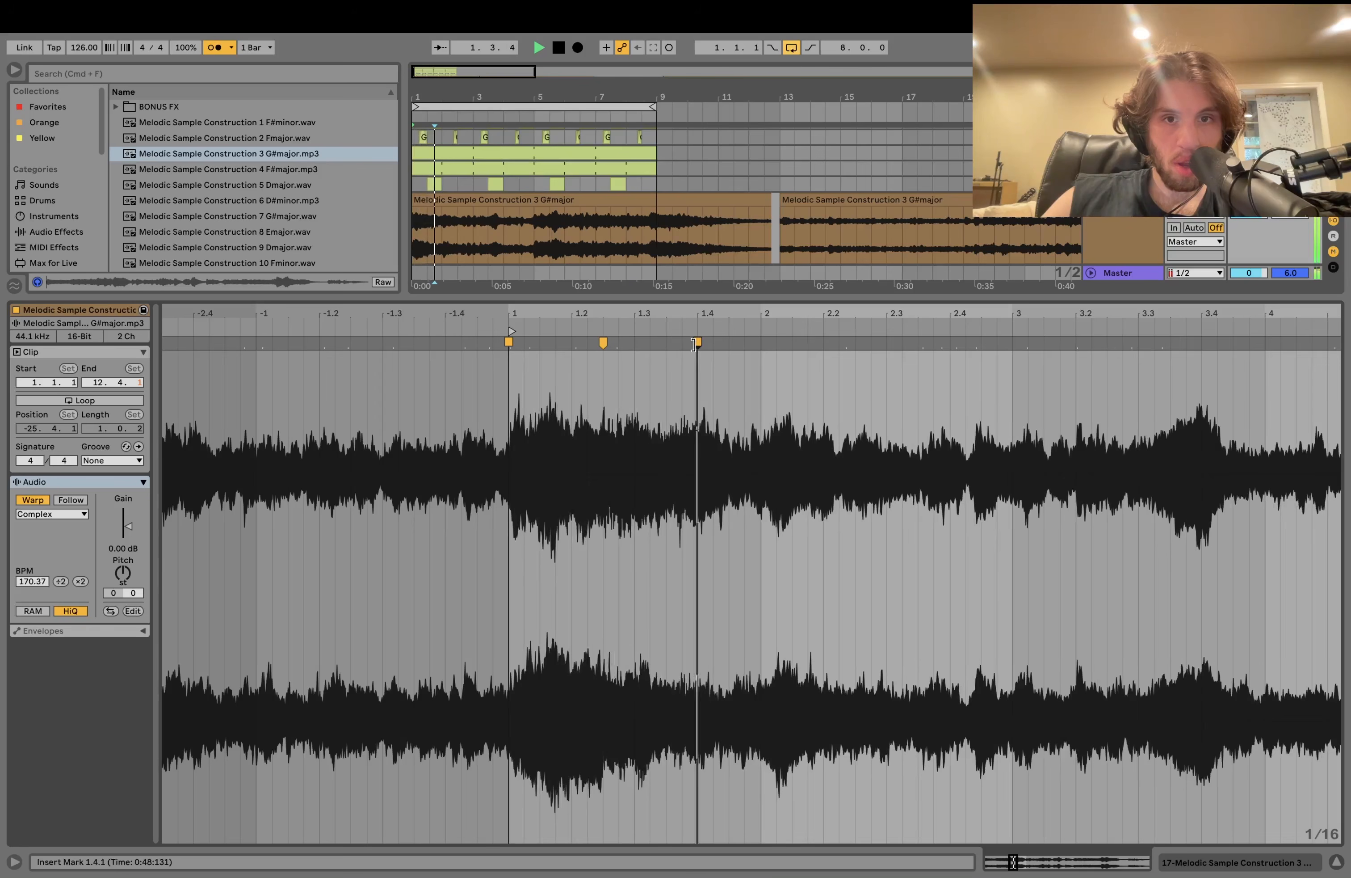
key("space")
Add warp markers around the start of bar 2, aligning them to 2.1.1 and 2.2.1 while playing the clip.
key("space")
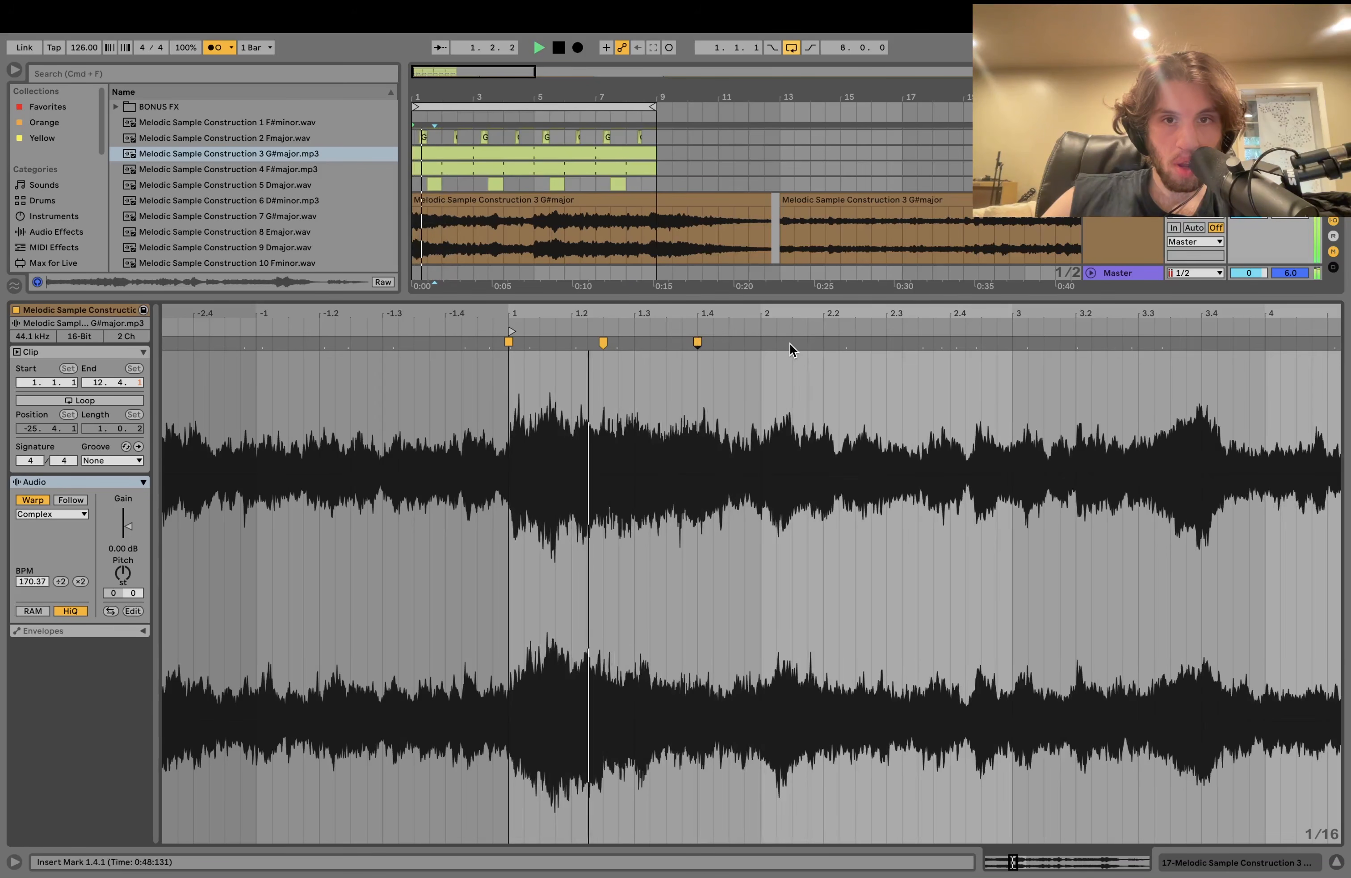
left_click(801, 342)
mouse_move(801, 343)
left_mouse_down()
mouse_move(764, 343)
mouse_move(824, 342)
left_mouse_up()
key("space")
key("space")
left_click(802, 345)
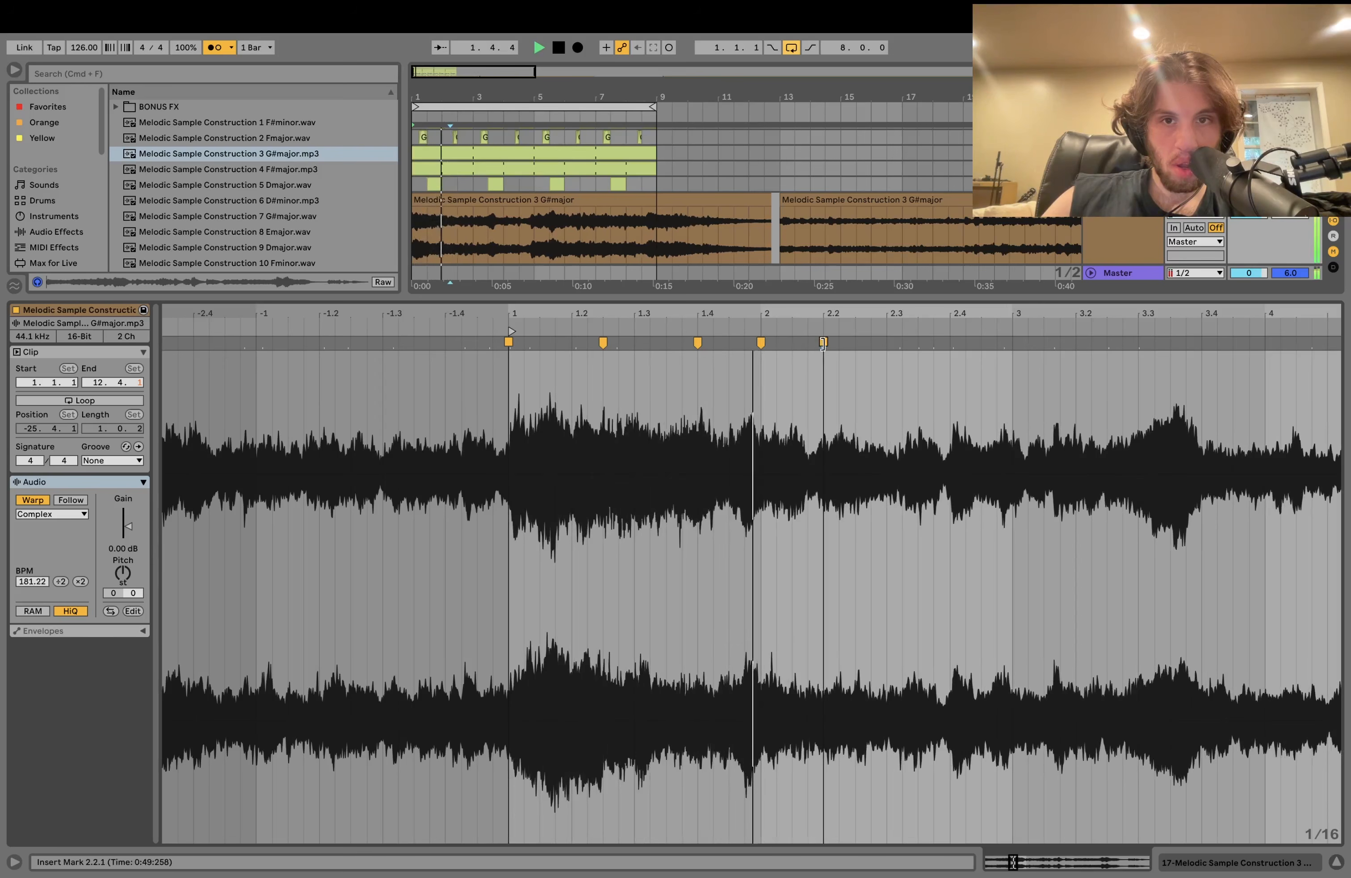
key("space")
Remove the warp marker at 2.1.1 and realign the sample to 2.1.1 with a new marker.
double_click(761, 342)
key("space")
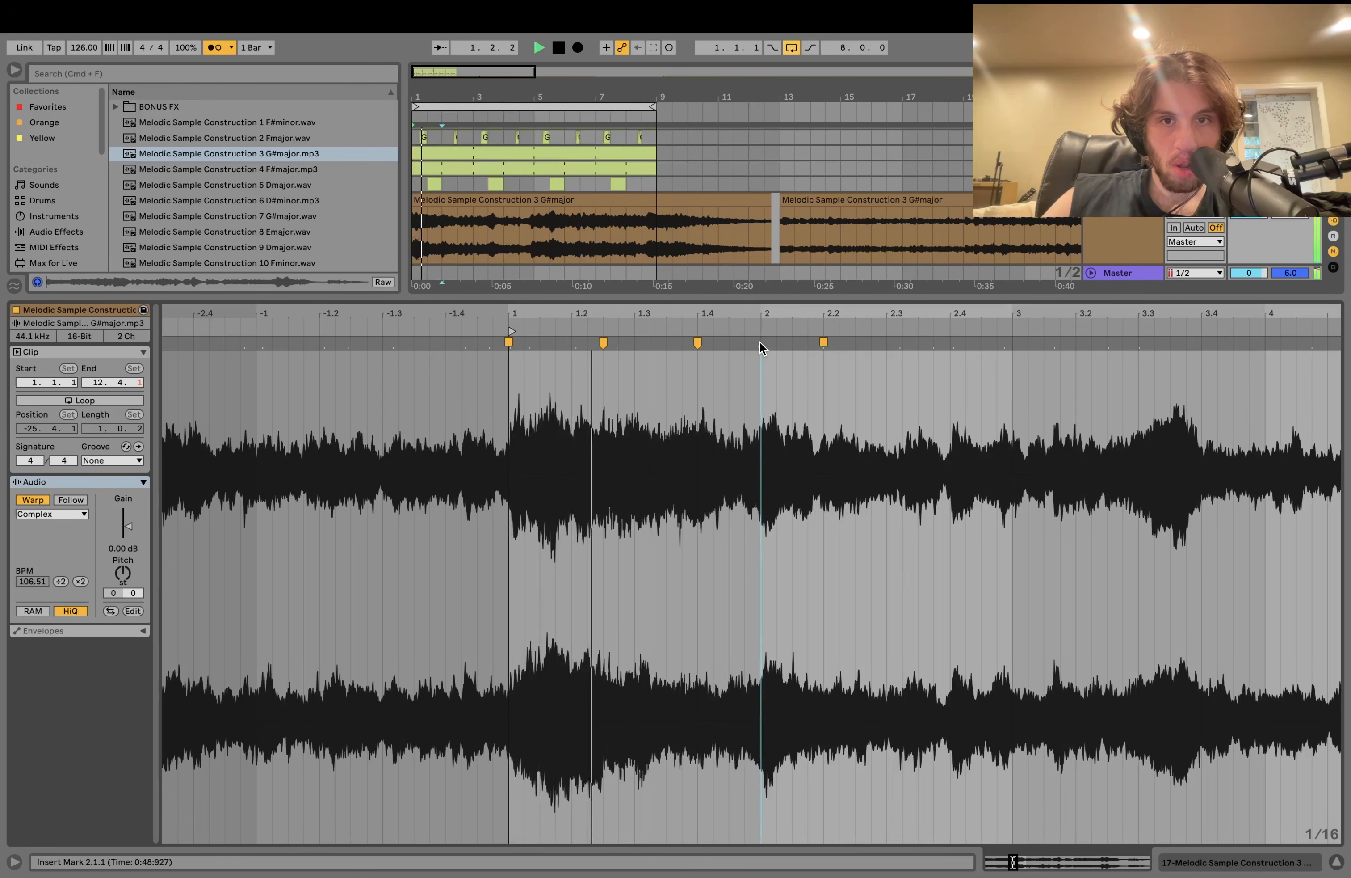
left_click_drag(768, 341, 761, 342)
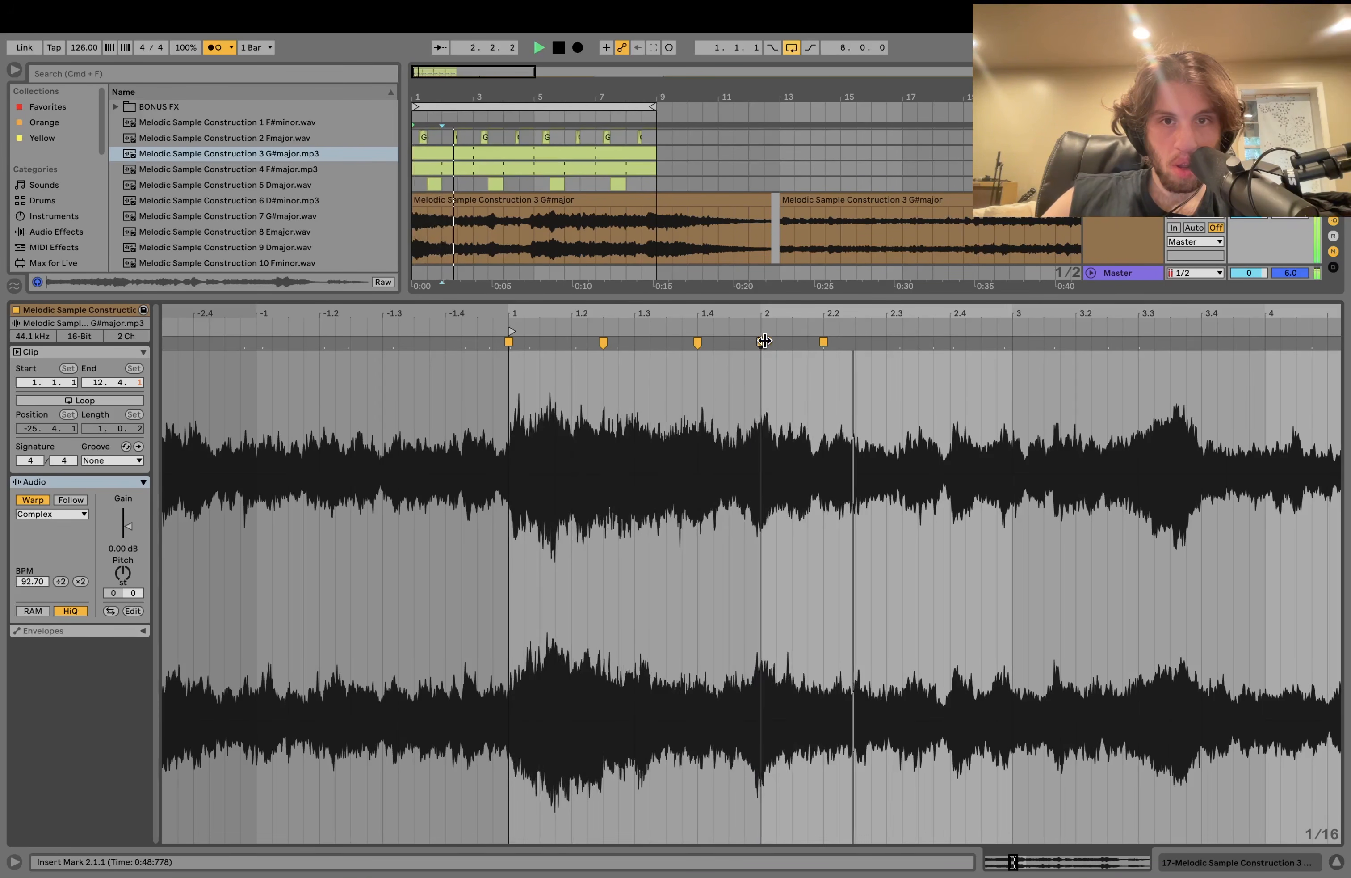
Add warp markers aligned to 2.3.1 and 2.4.1, playing the clip from the start.
key("space")
key("space")
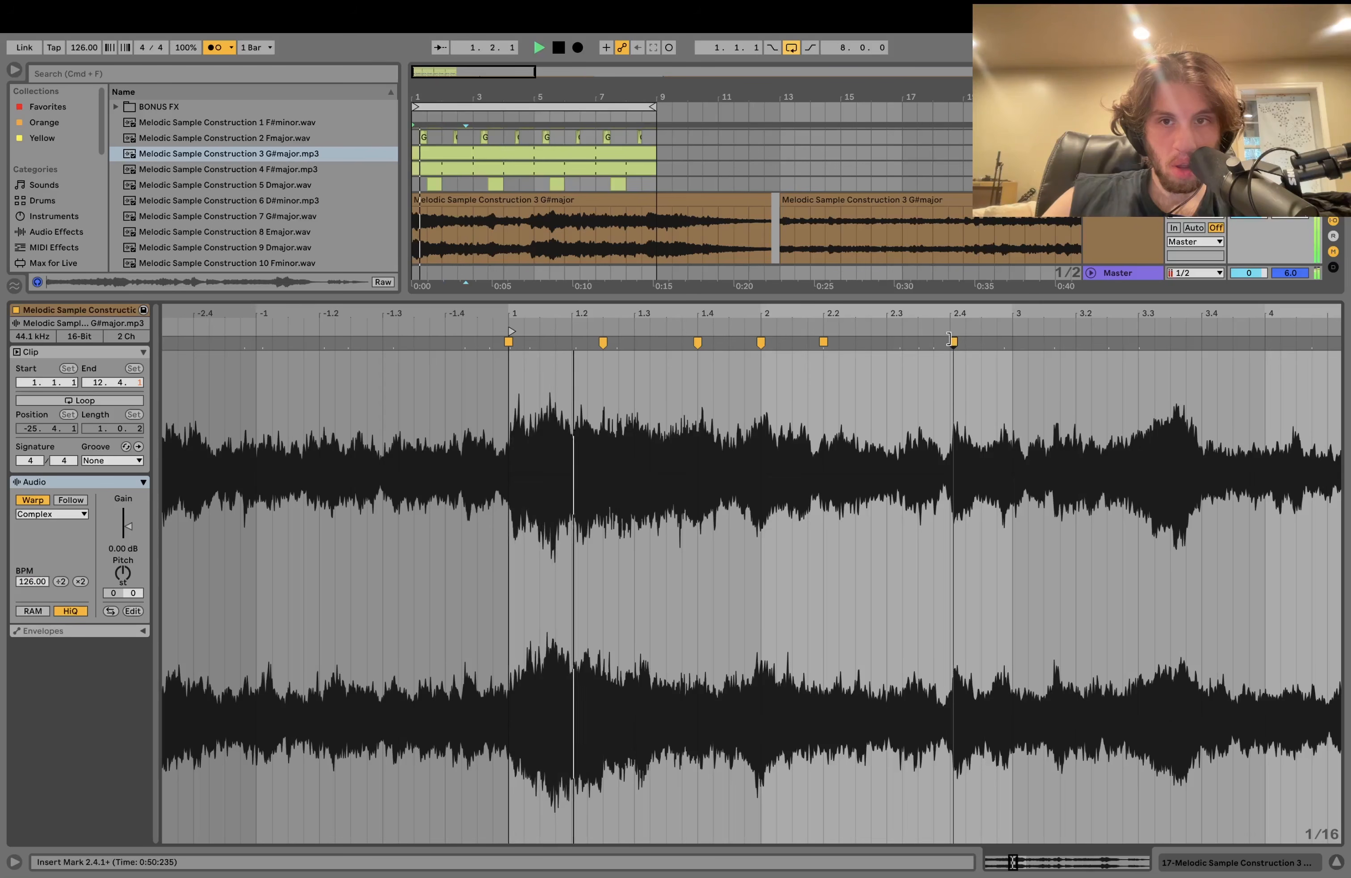
left_click_drag(966, 342, 886, 342)
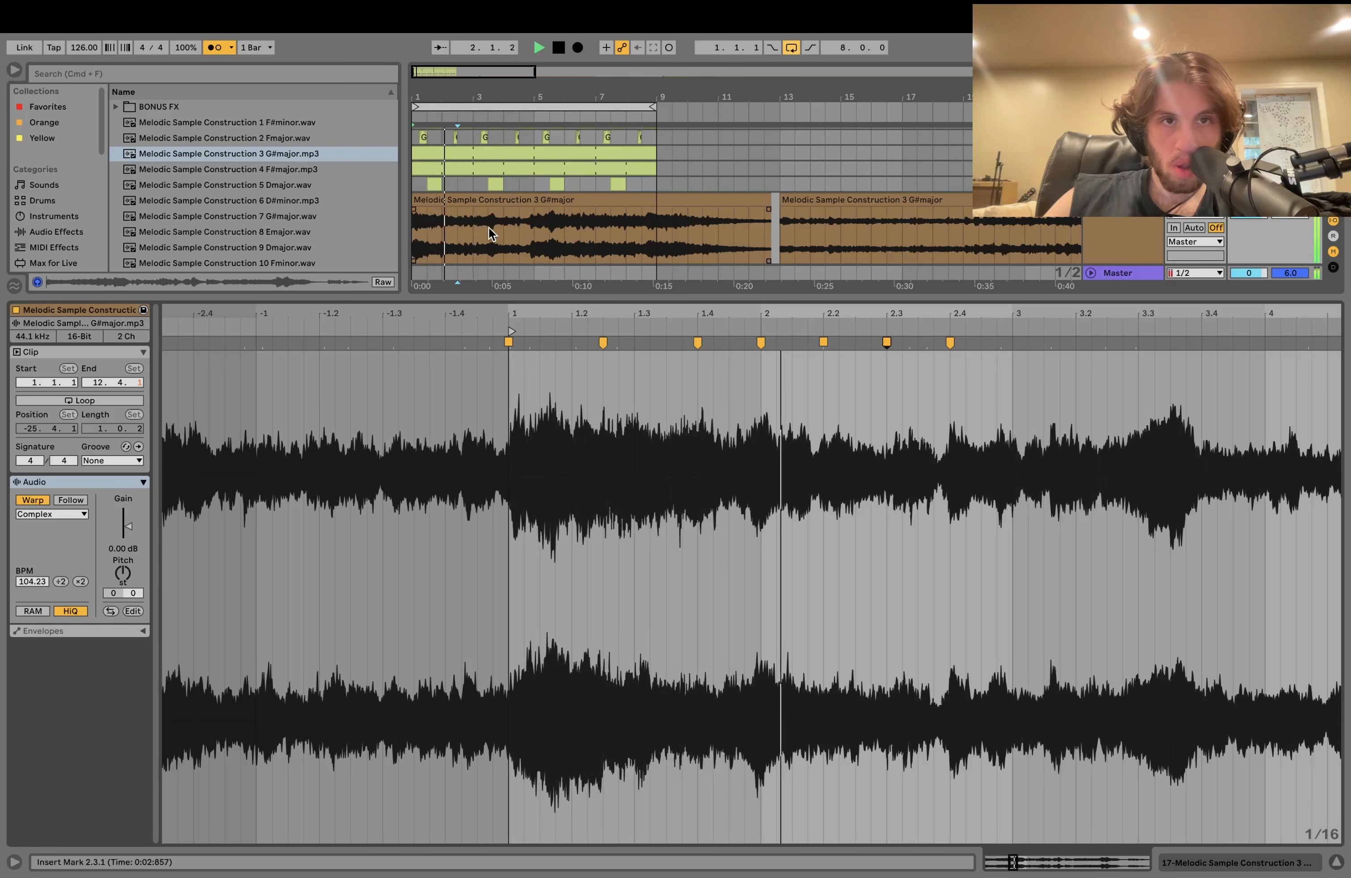
Split the warped clip at bar 3 and audition the remaining part from 5.1.1 and 7.3.1.
left_click(473, 233)
key("super+e")
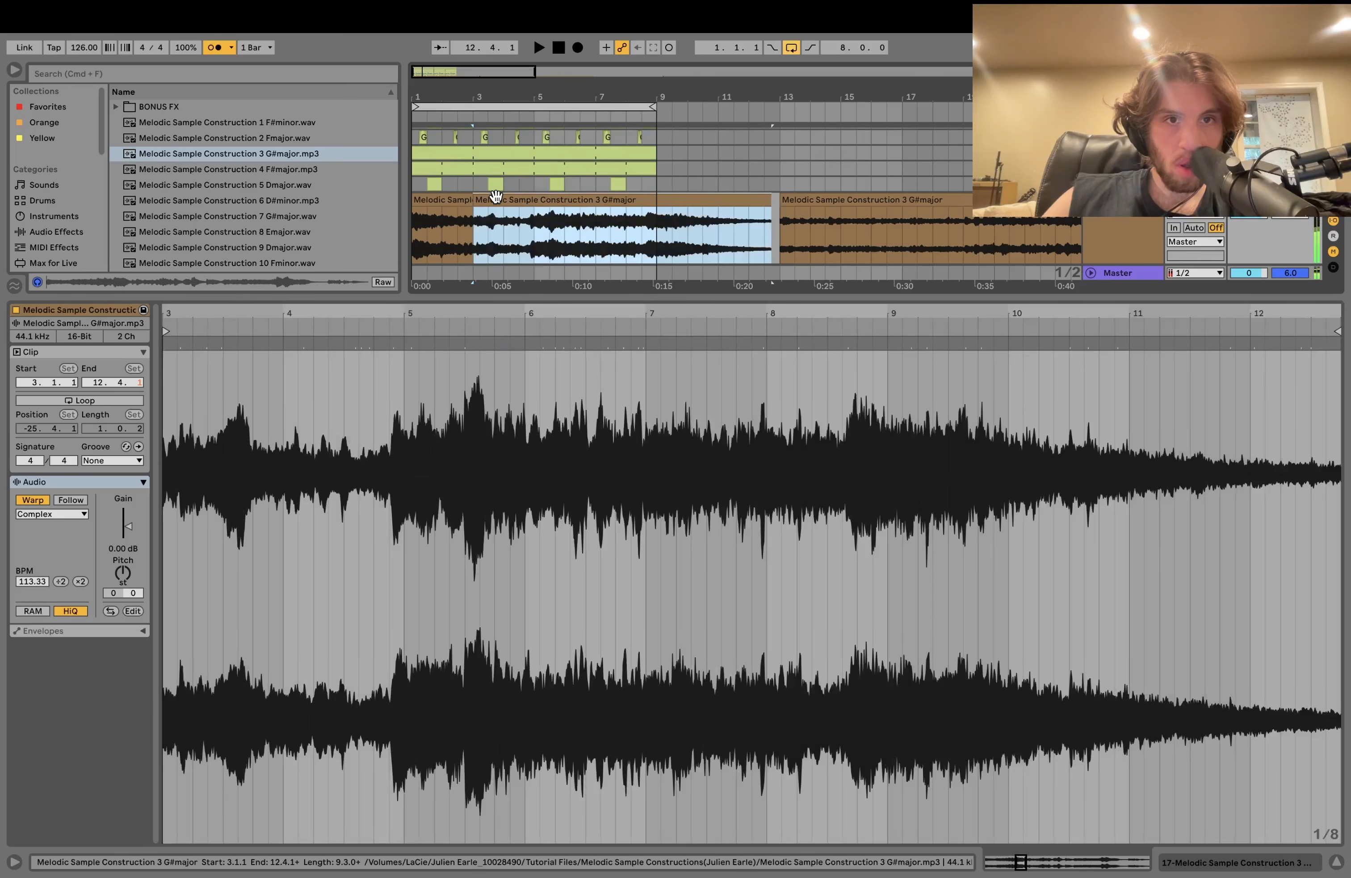
left_click(537, 228)
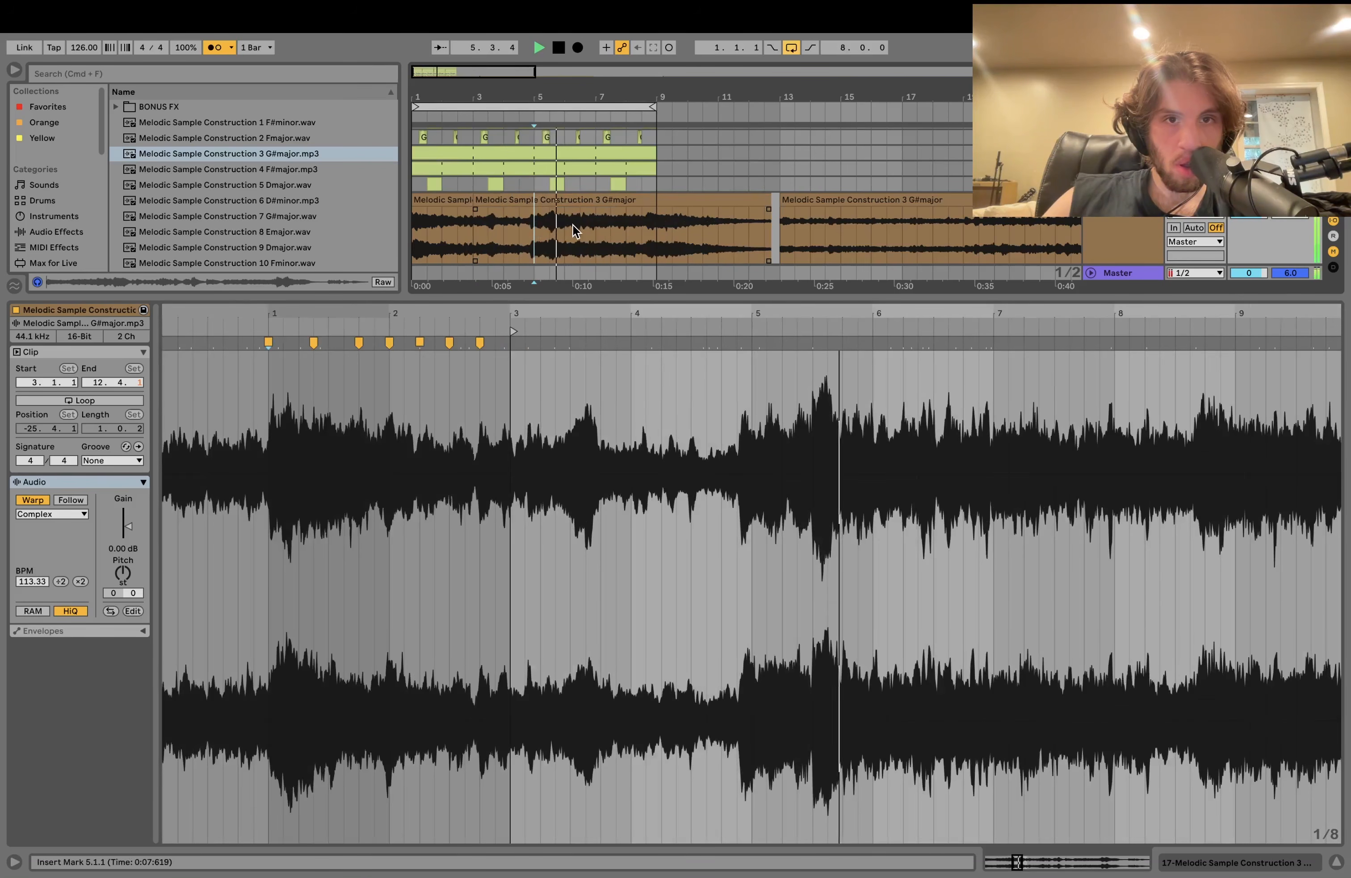
left_click(599, 229)
left_click(610, 229)
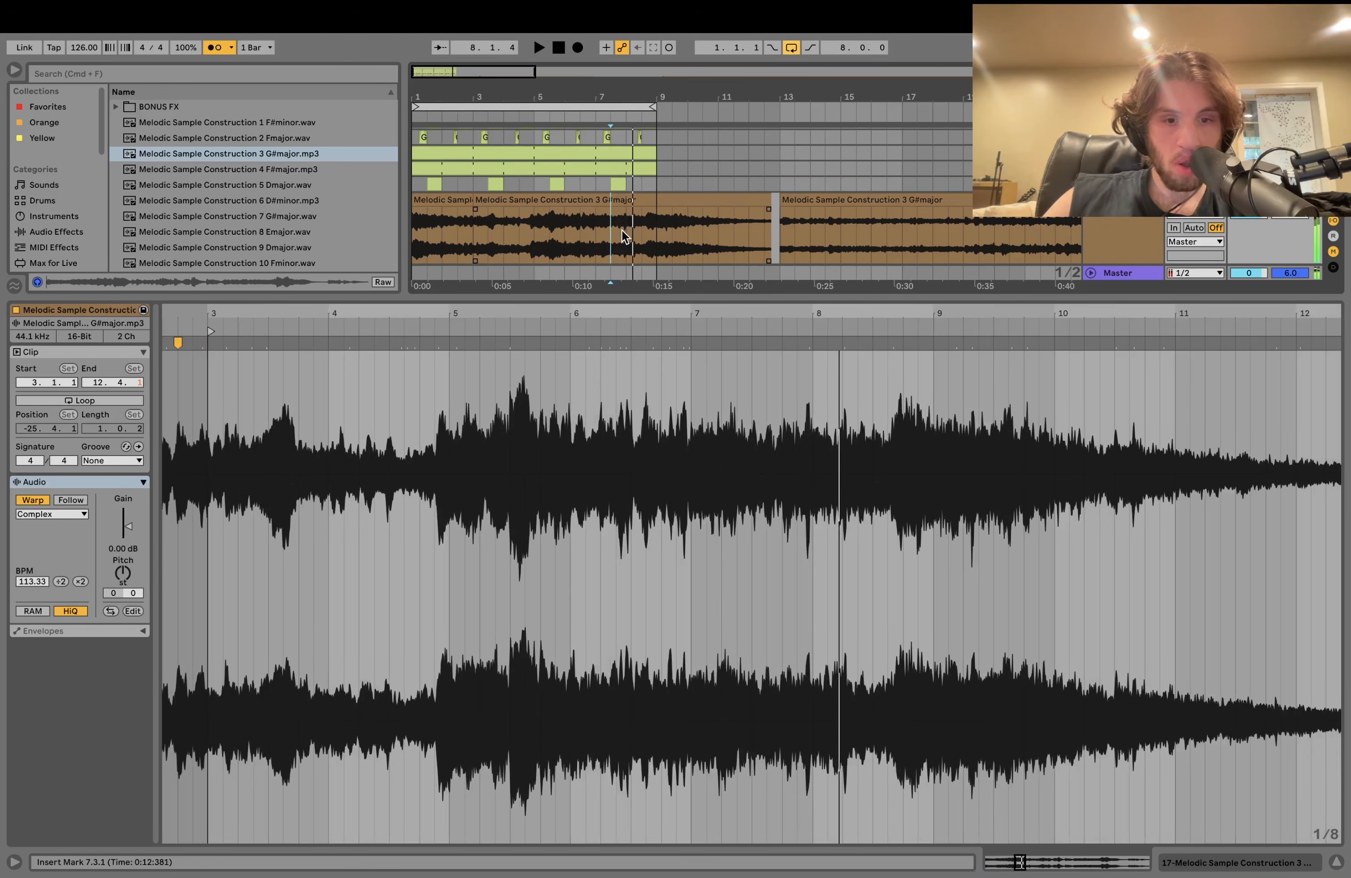
Split the melodic sample clip at 7.3.1 and audition the sample from around bar 21.
key("super+e")
left_click(642, 231)
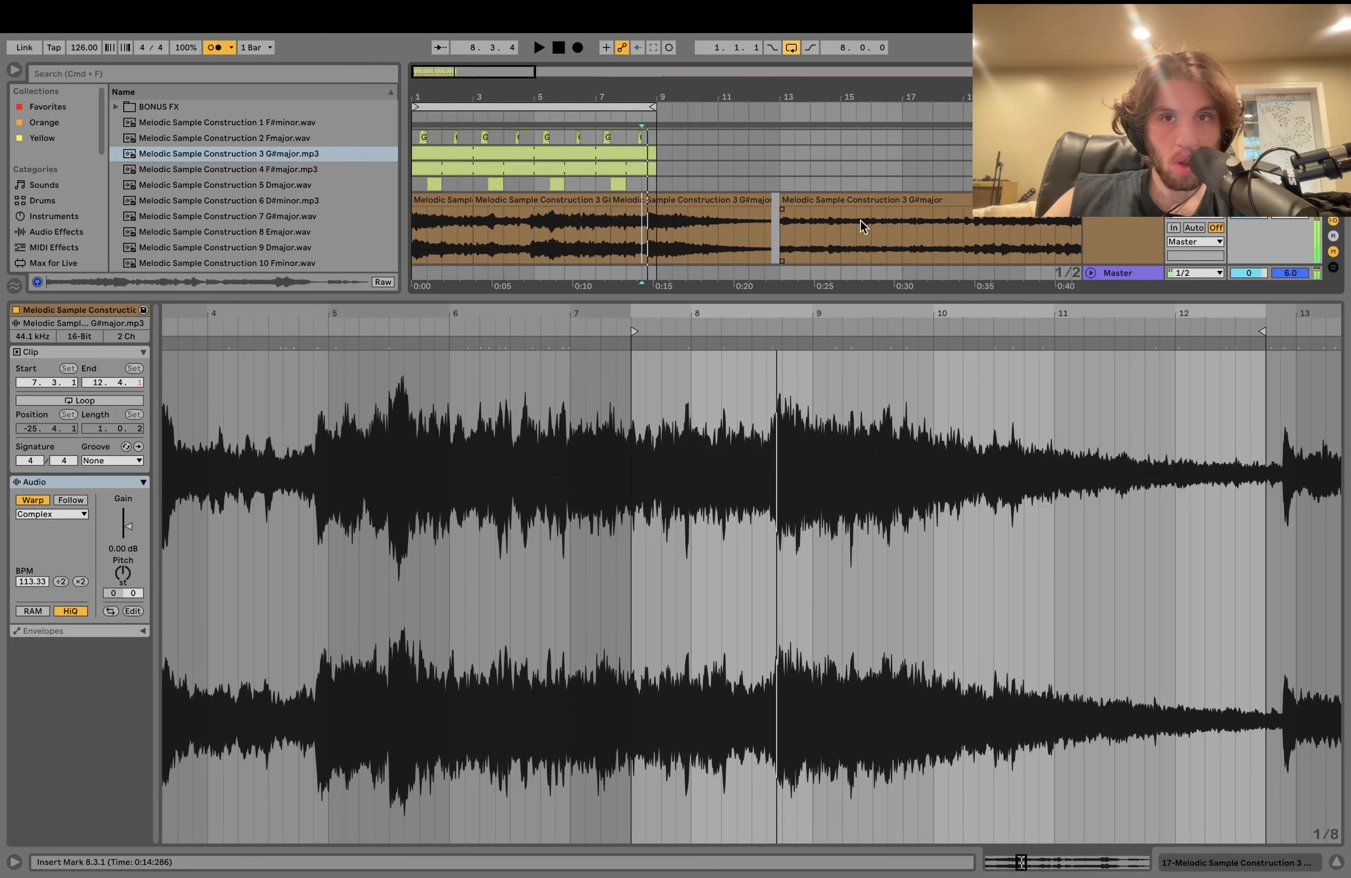
left_click(1020, 239)
key("space")
scroll(1021, 238, "down", 2)
scroll(1021, 238, "right", 5)
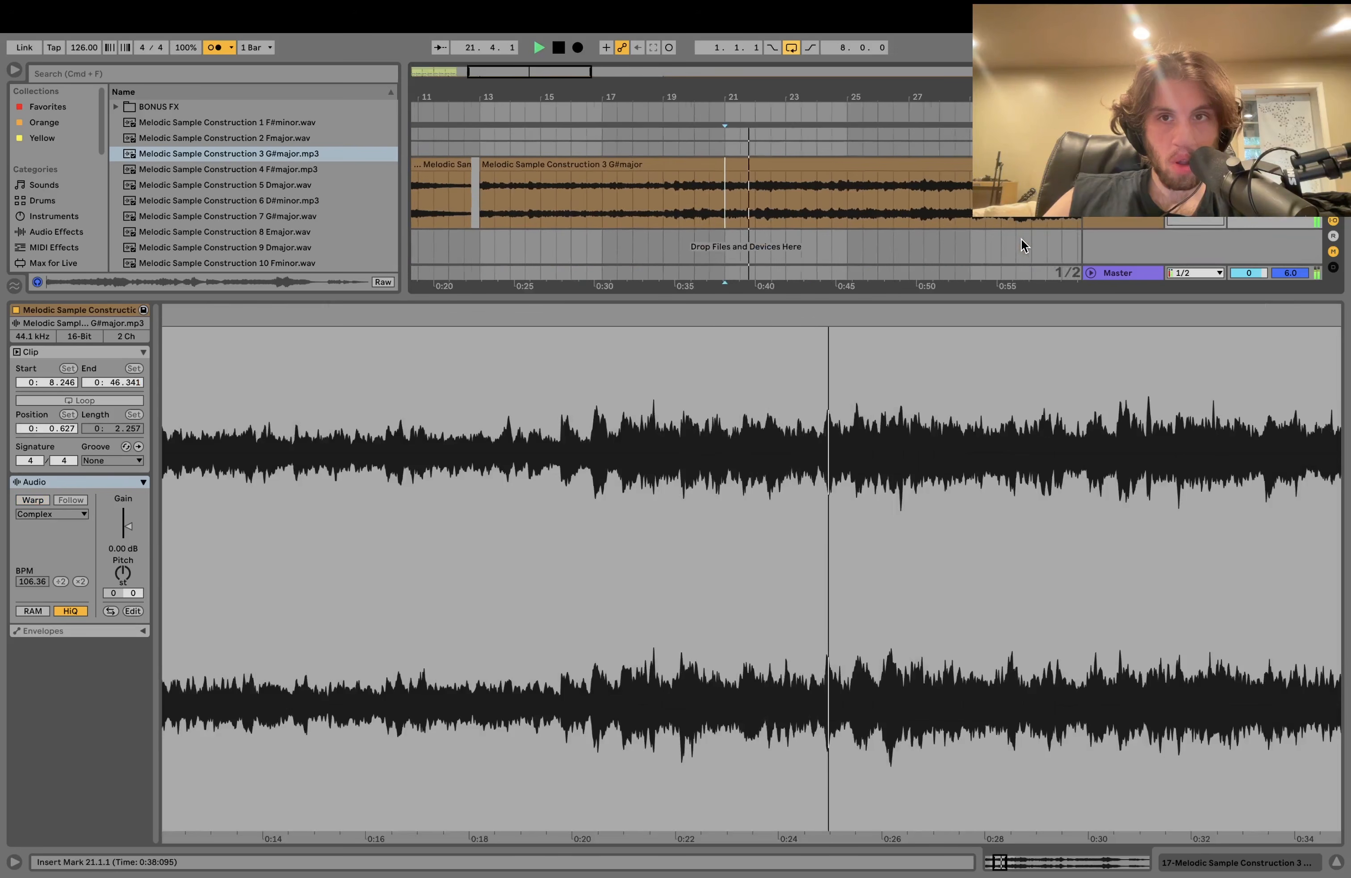
Copy the sample section from 30.1.1 to 32.1.1, paste it at 3.1.1 and play it.
left_click(966, 198)
key("space")
key("space")
left_click_drag(966, 197, 1024, 281)
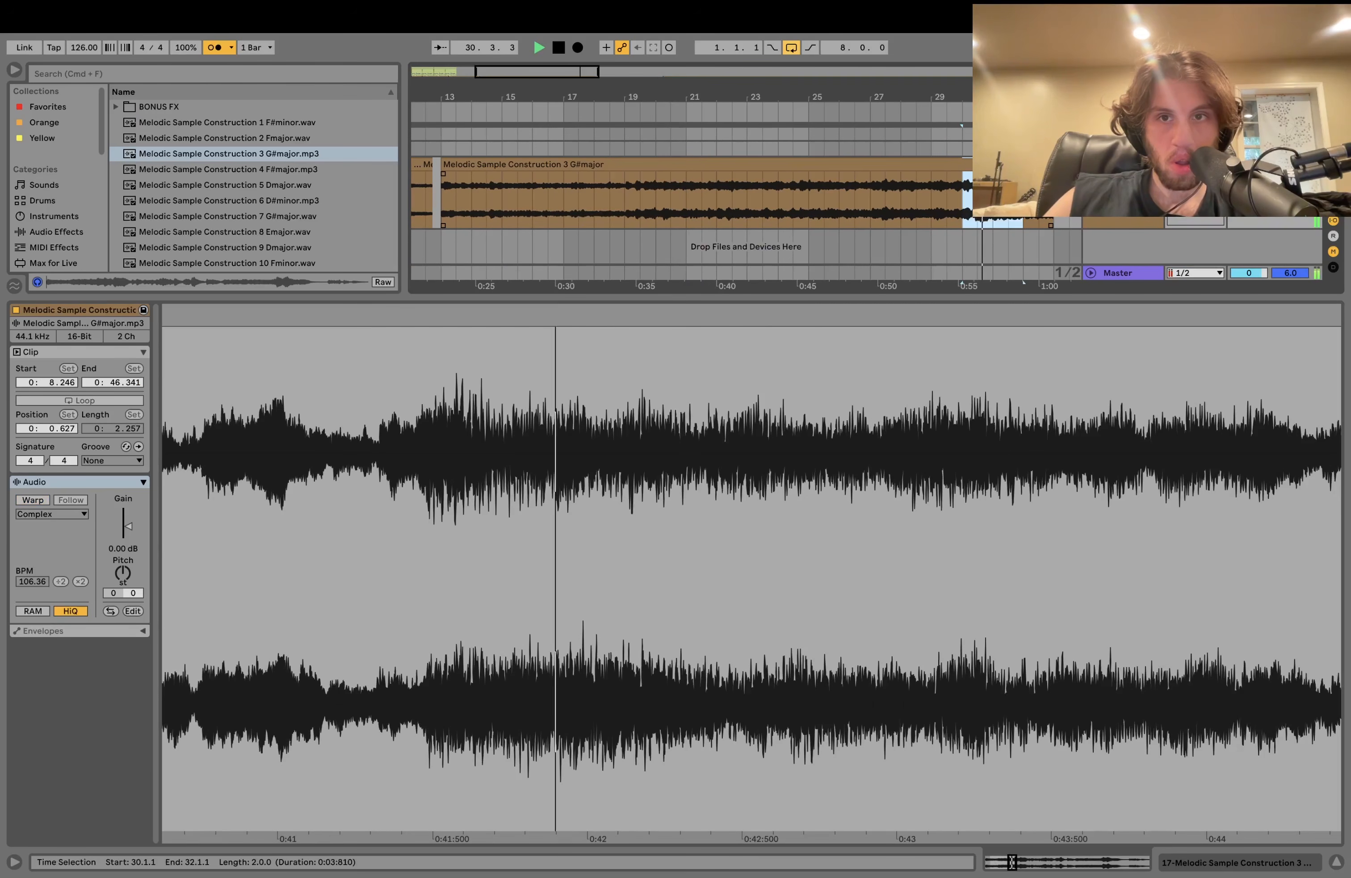
scroll(580, 173, "left", 5)
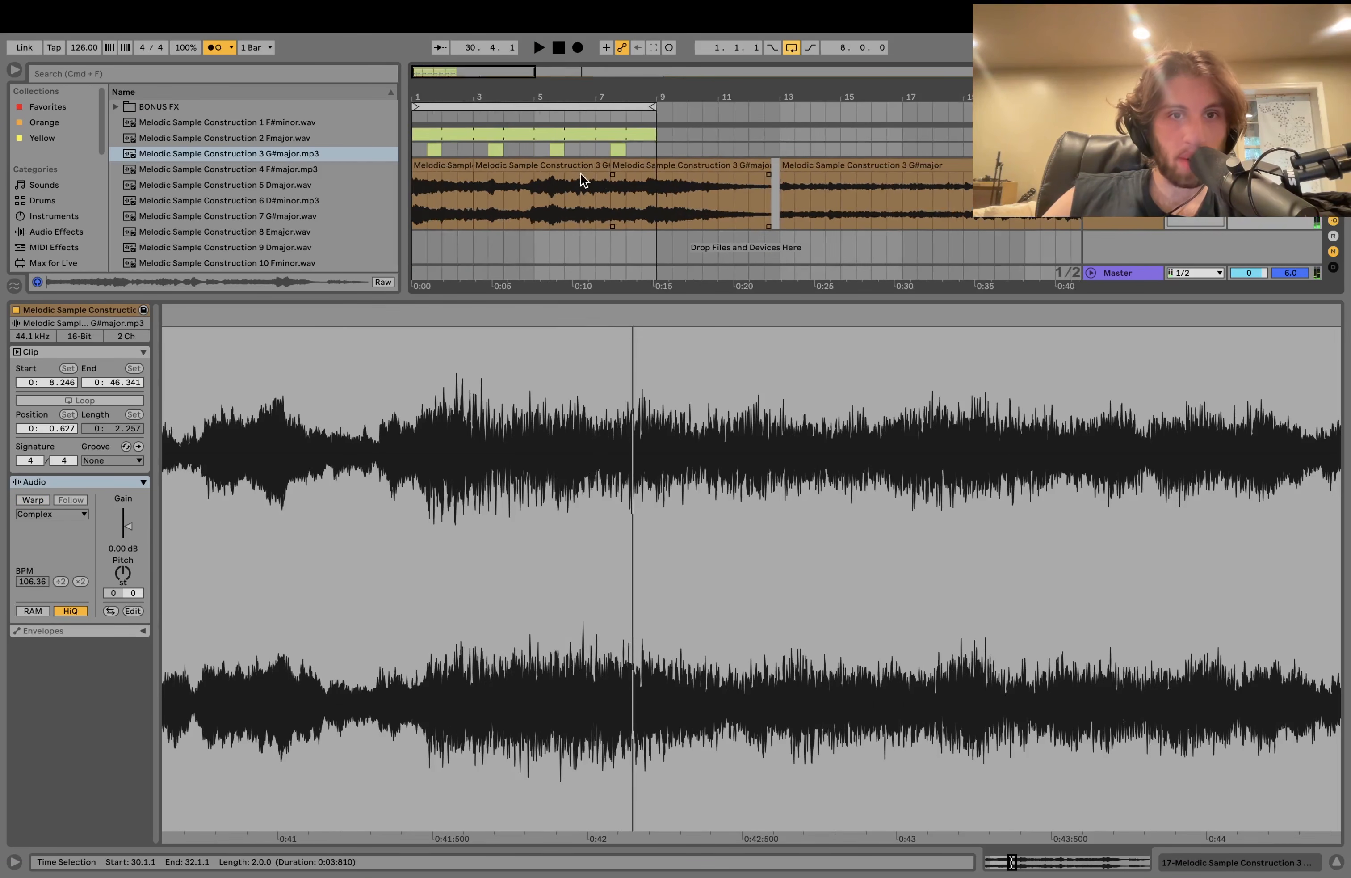
left_click(474, 184)
key("super+v")
key("space")
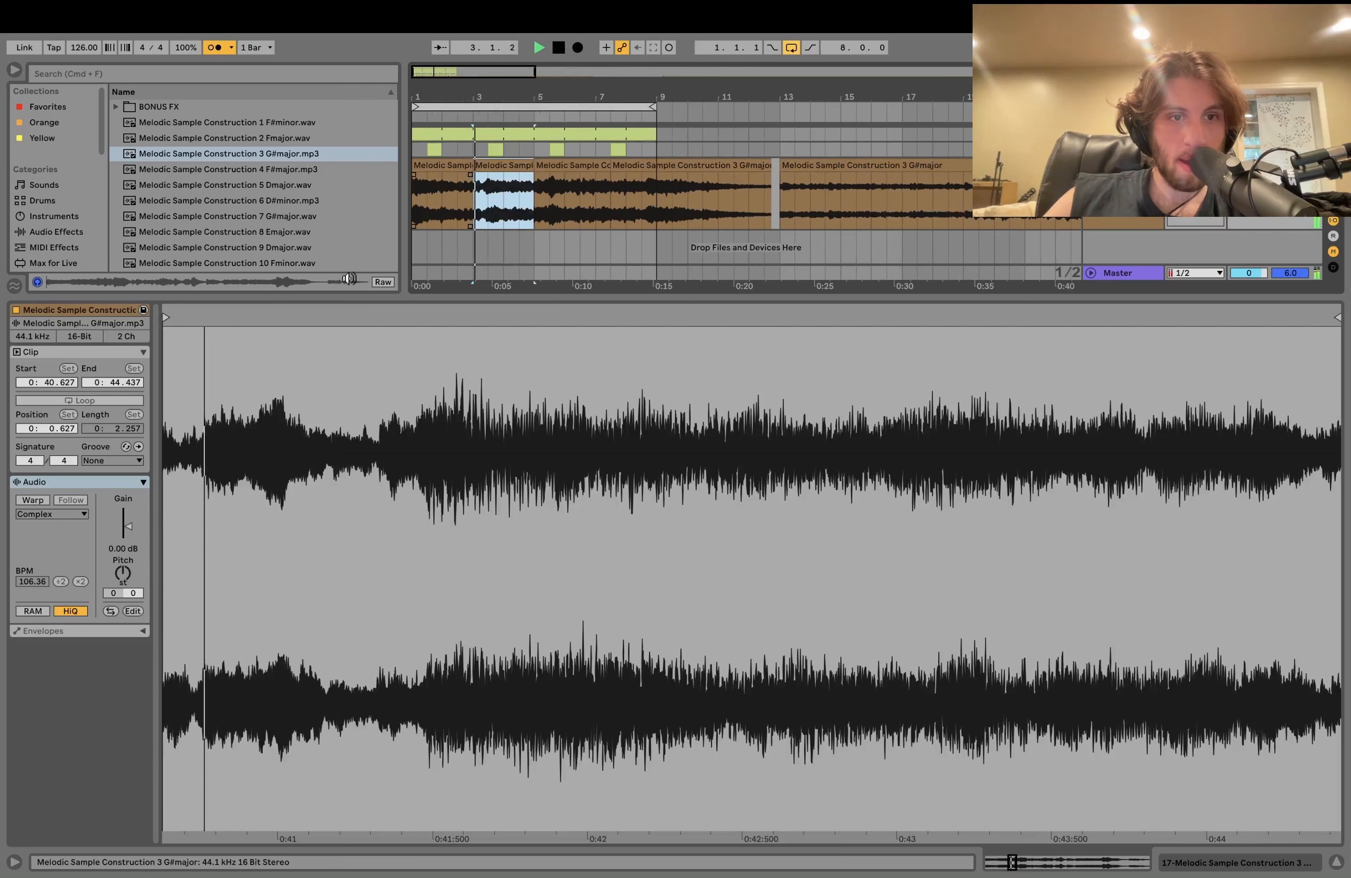
Turn on warping for the pasted clip, move its start to 1.2.4 and set that point as 1.1.1.
key("space")
left_click(32, 500)
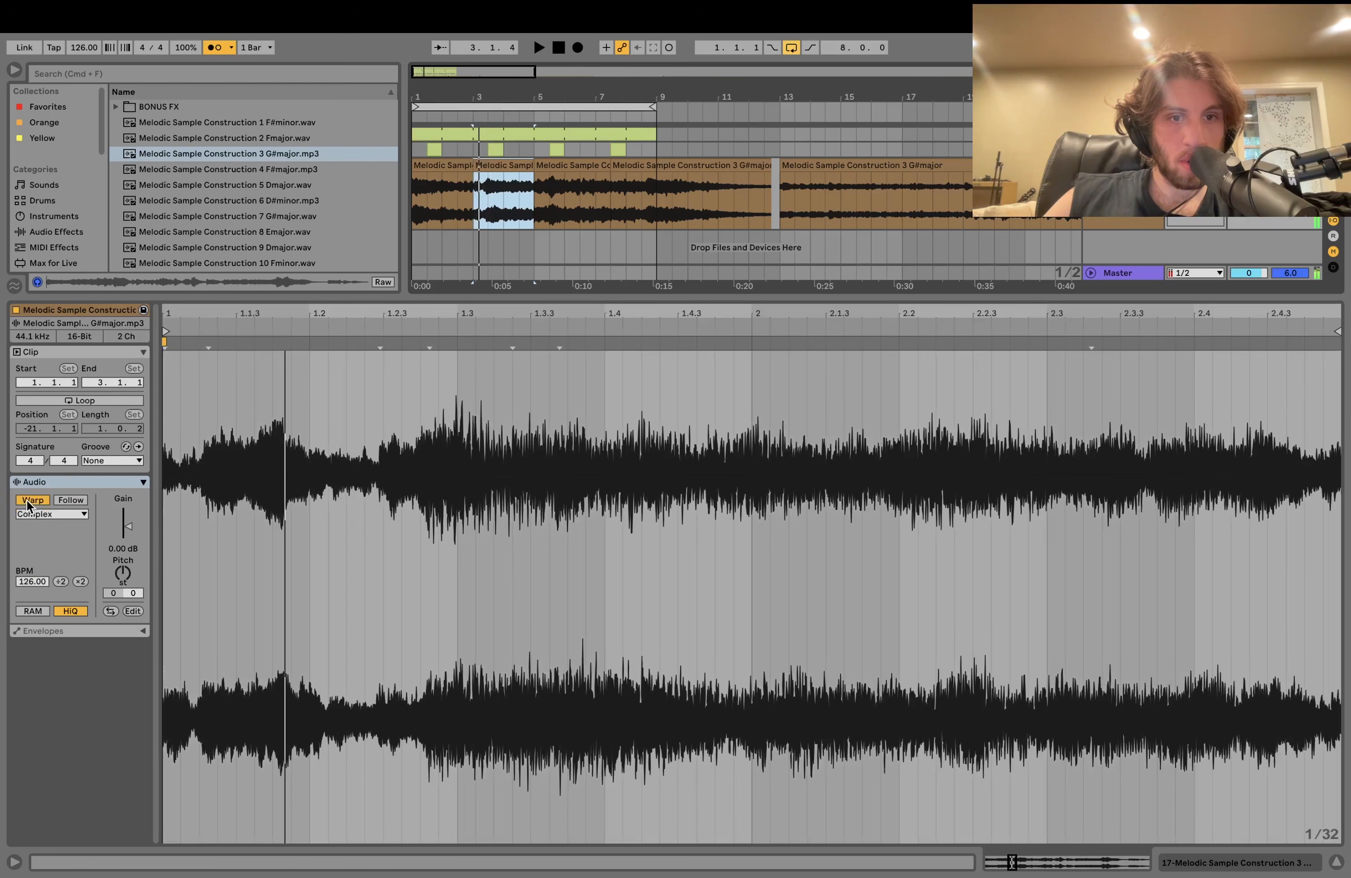
mouse_move(177, 342)
left_mouse_down()
mouse_move(440, 331)
mouse_move(419, 329)
left_mouse_up()
key("space")
right_click(422, 331)
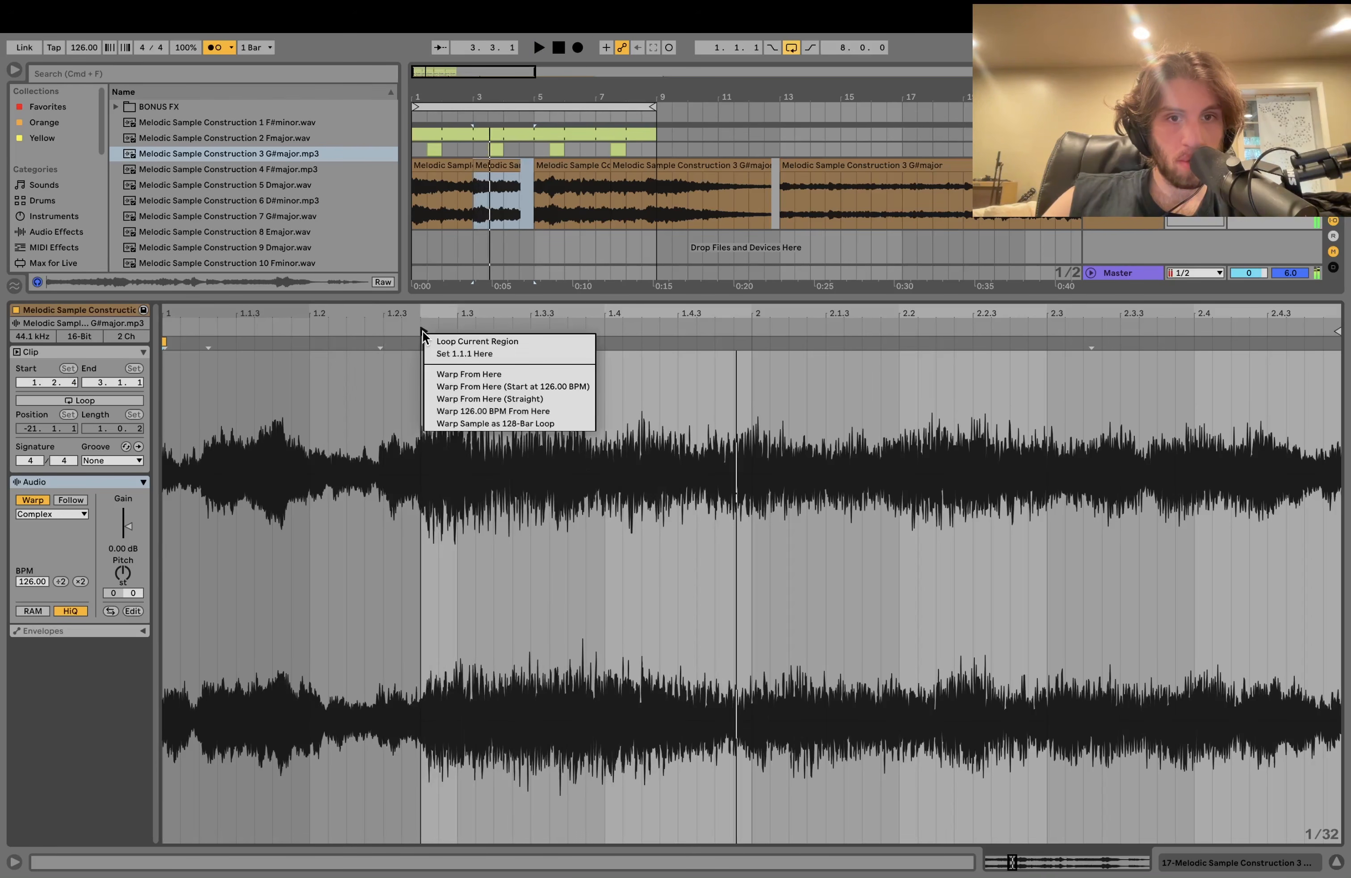
left_click(441, 354)
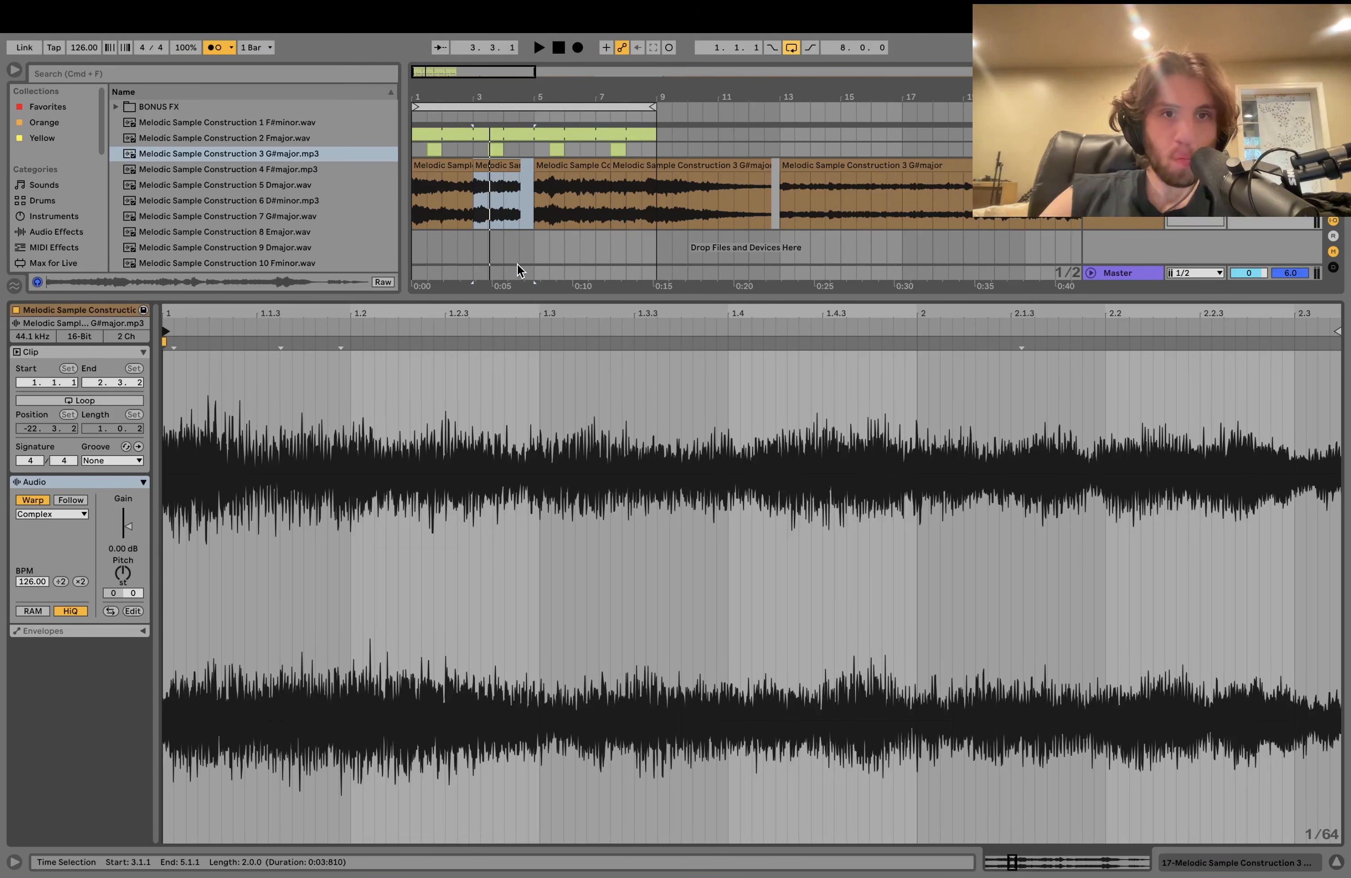
Add a warp marker before 1.2 in the pasted clip and align it to 1.2.3 after auditioning both clips.
left_click(329, 346)
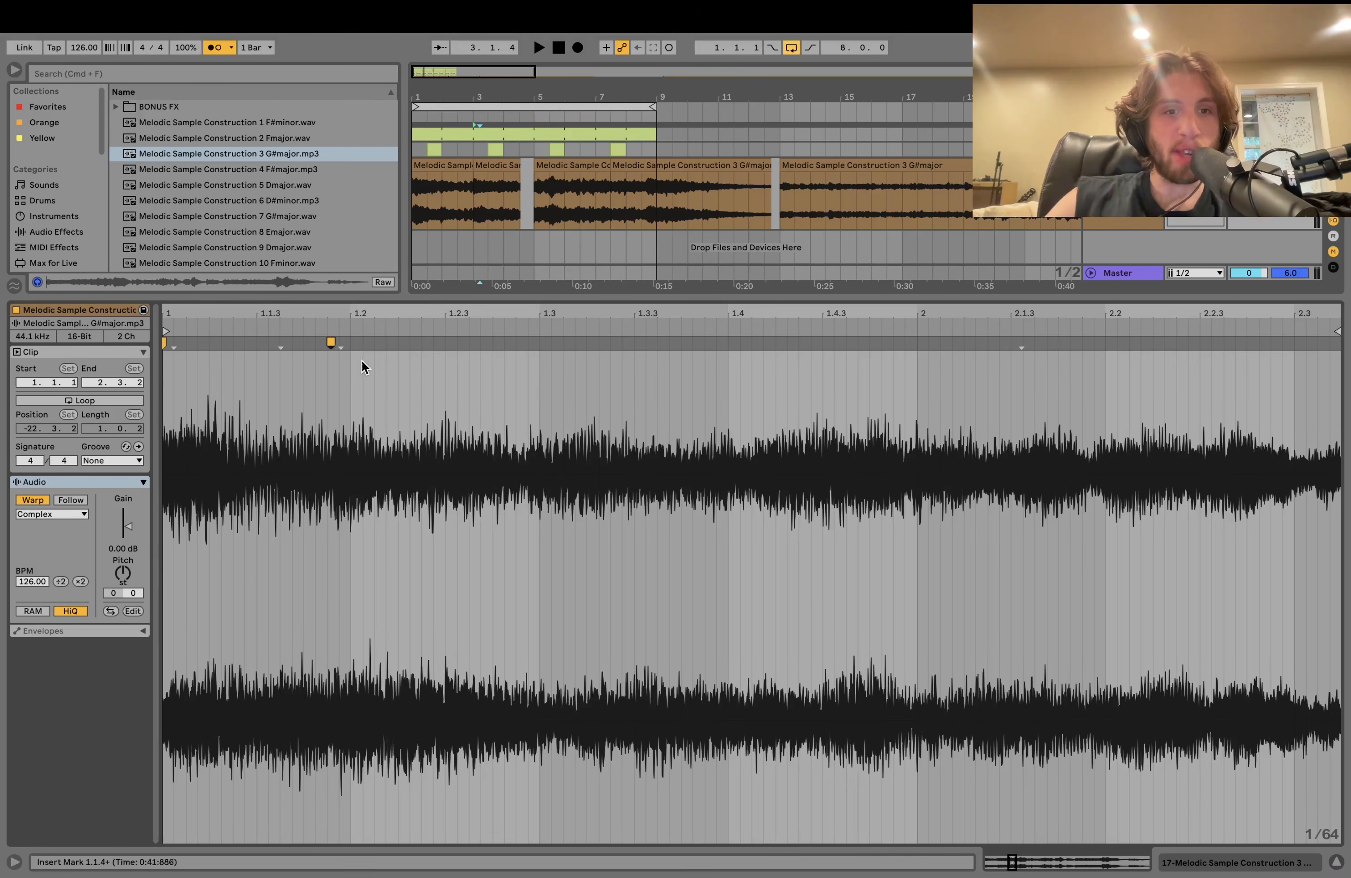
left_click(444, 165)
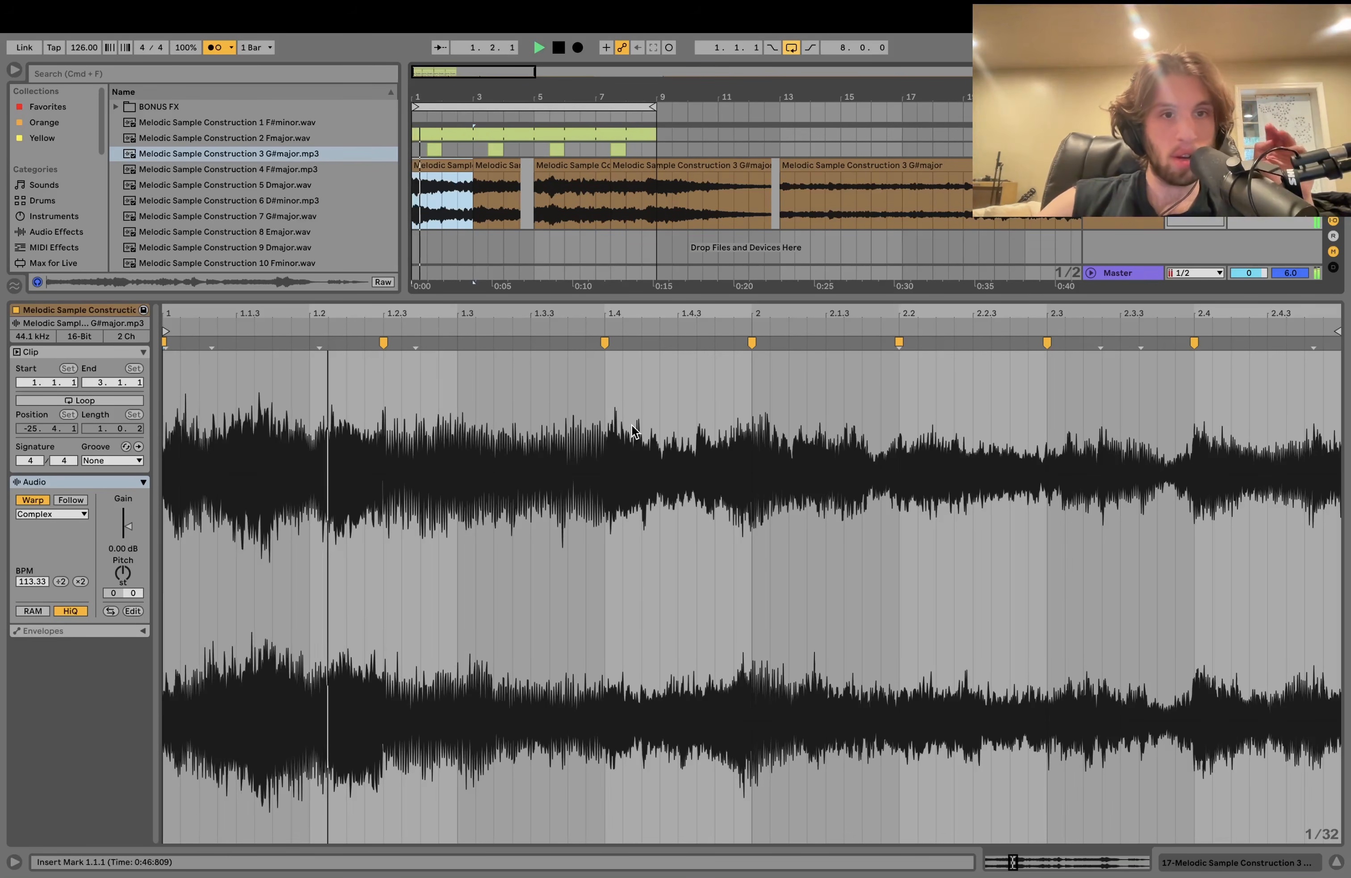
key("space")
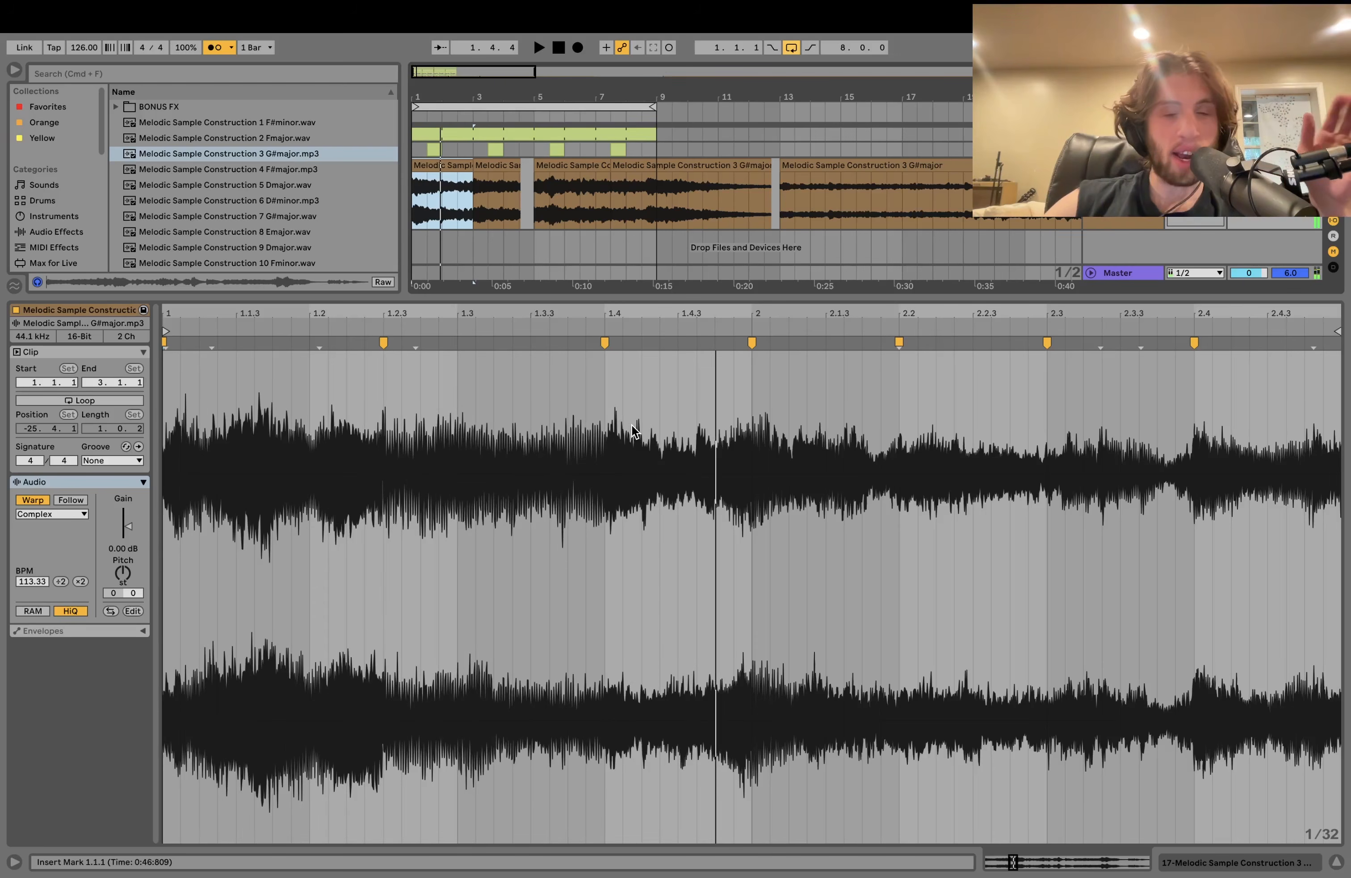
left_click(494, 163)
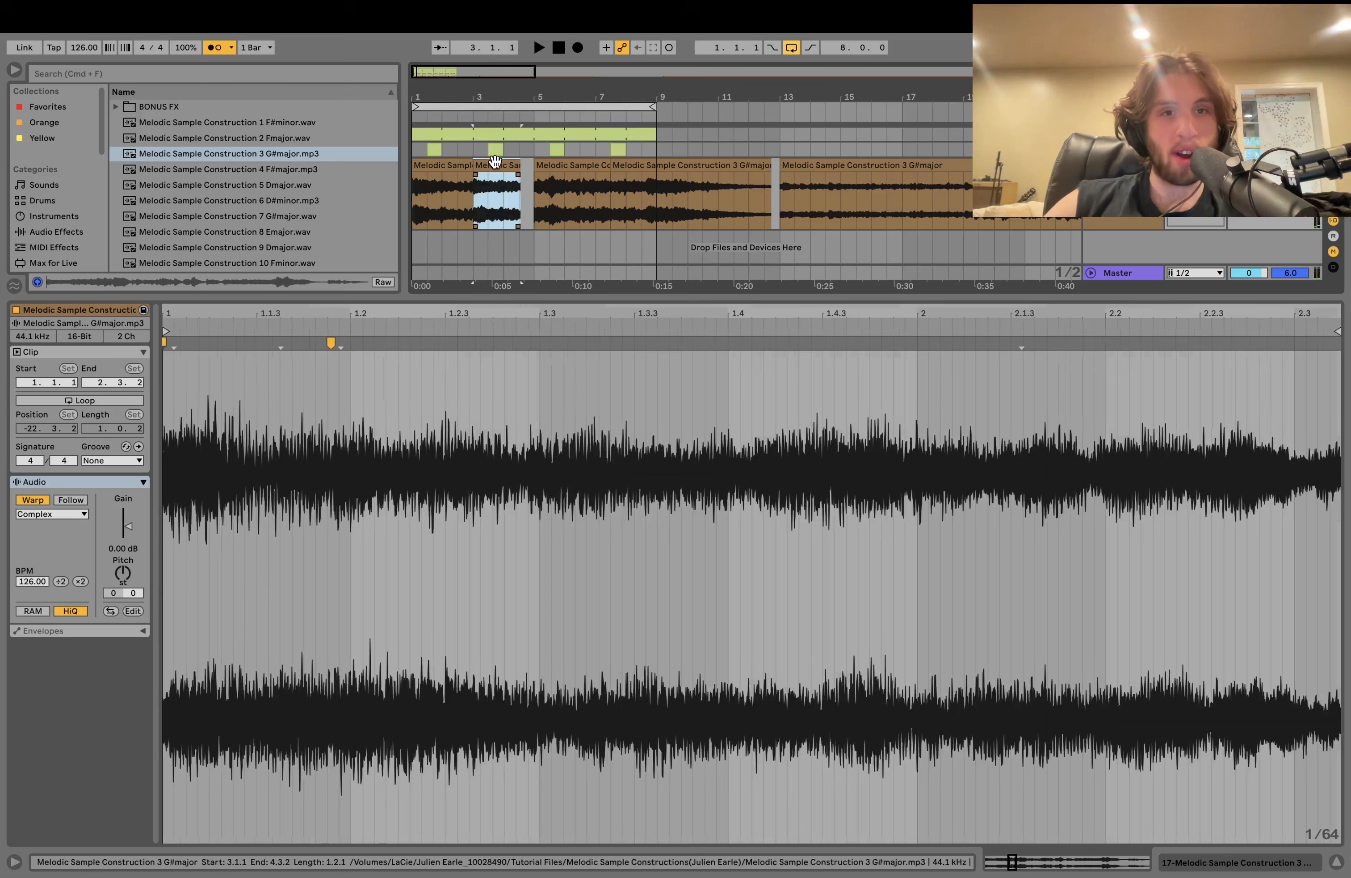
key("space")
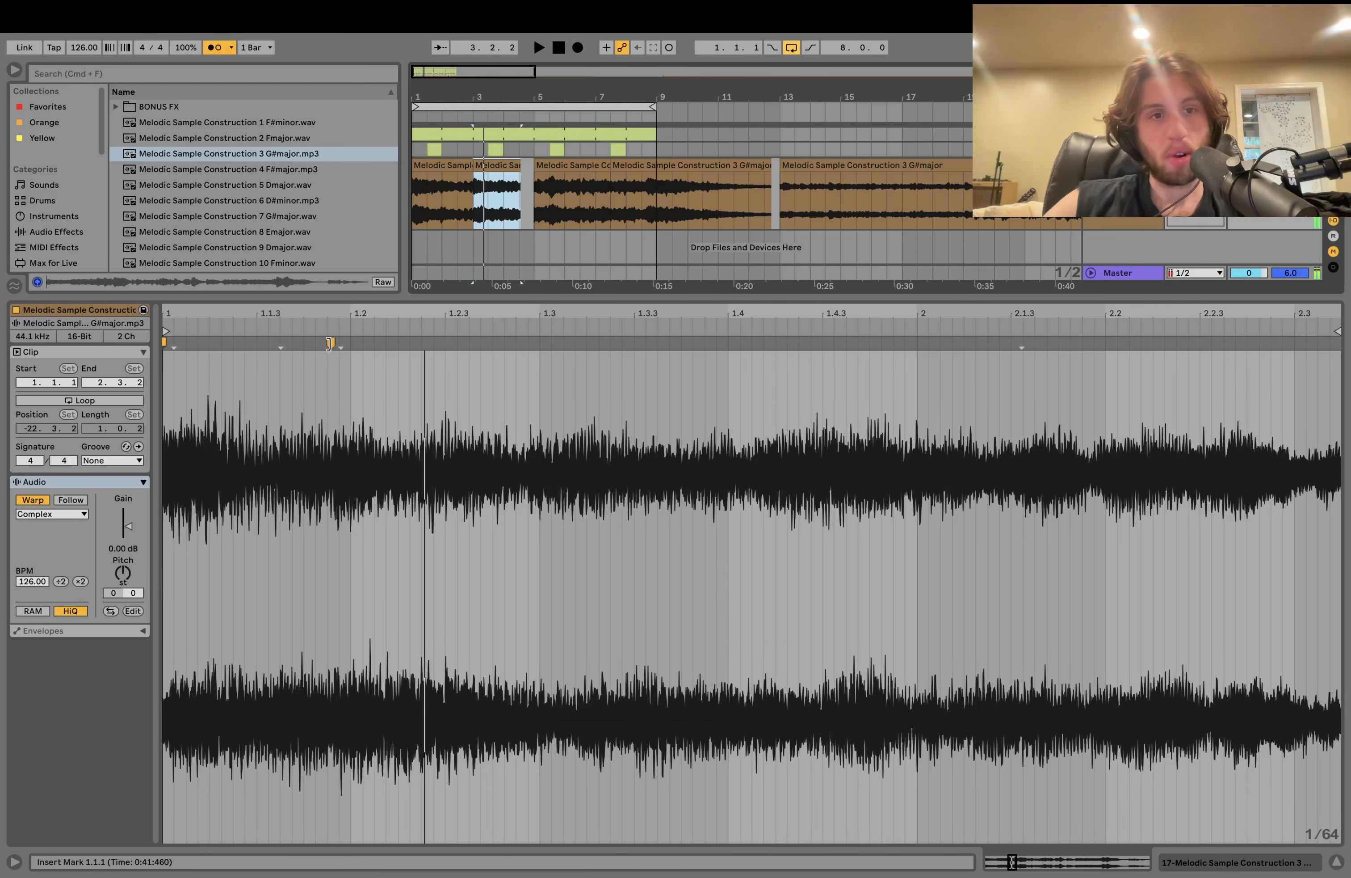
mouse_move(331, 342)
left_mouse_down()
mouse_move(459, 343)
mouse_move(447, 344)
left_mouse_up()
Add a warp marker aligned to 1.3.4 in the pasted clip, playing it to check the timing.
left_click(703, 341)
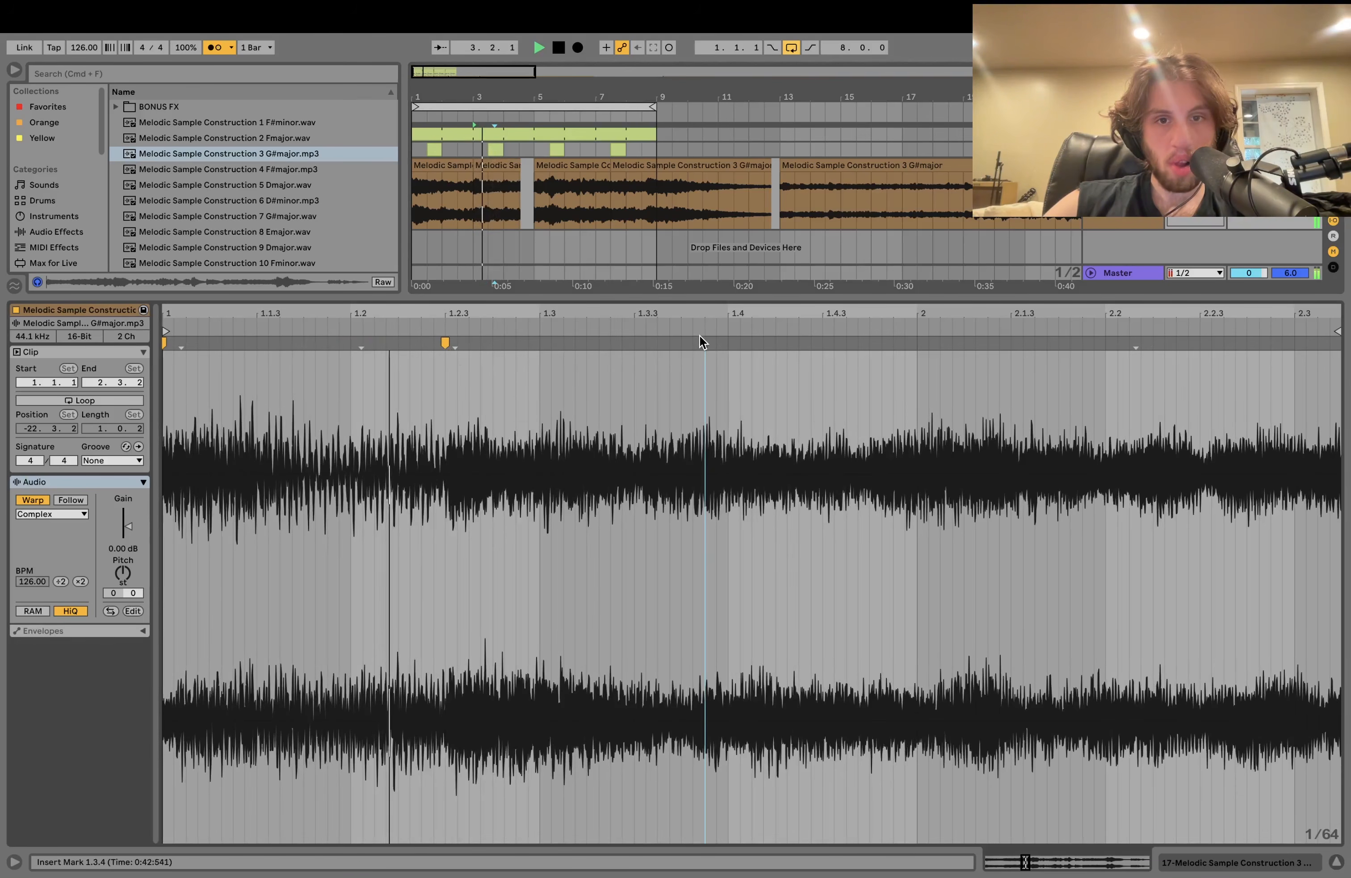
key("space")
left_click(635, 345)
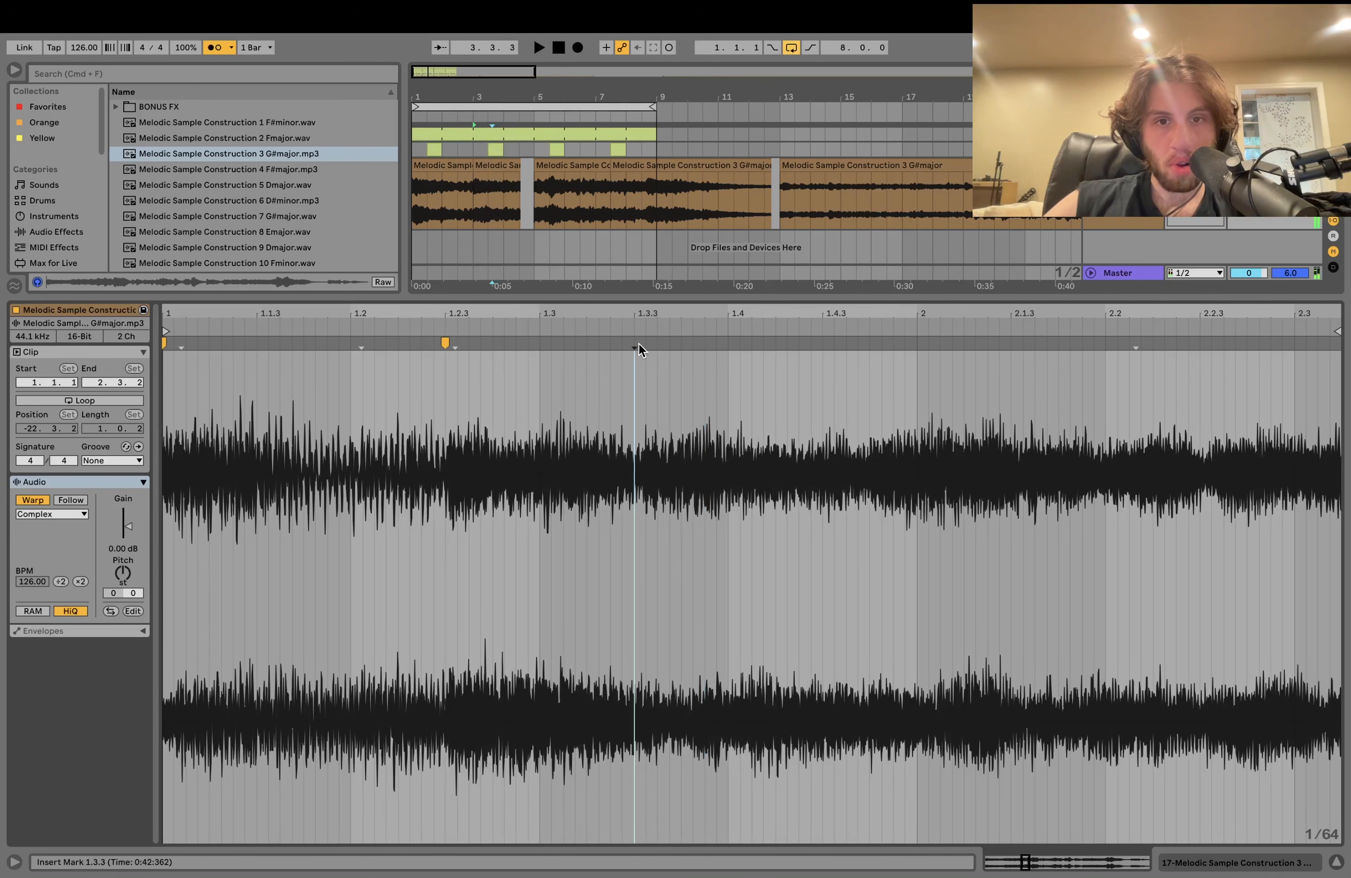
key("space")
mouse_move(641, 342)
left_mouse_down()
mouse_move(719, 343)
mouse_move(631, 341)
left_mouse_up()
scroll(720, 346, "right", 2)
key("space")
key("space")
scroll(793, 324, "right", 3)
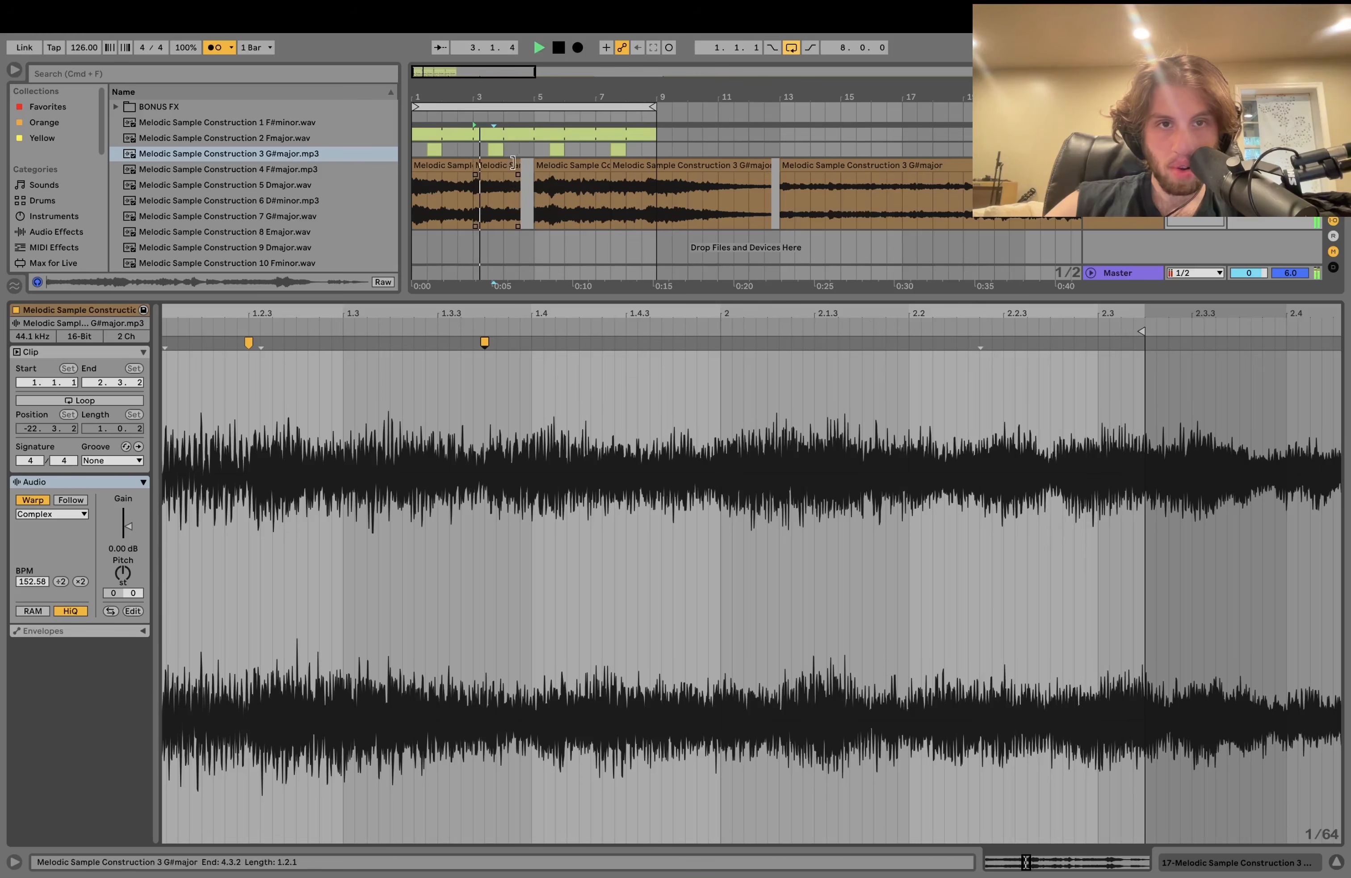
Extend the pasted clip's end to 5.1.1, add a warp marker aligned to 2.2.1 and play from bar 1.
left_click_drag(512, 164, 534, 165)
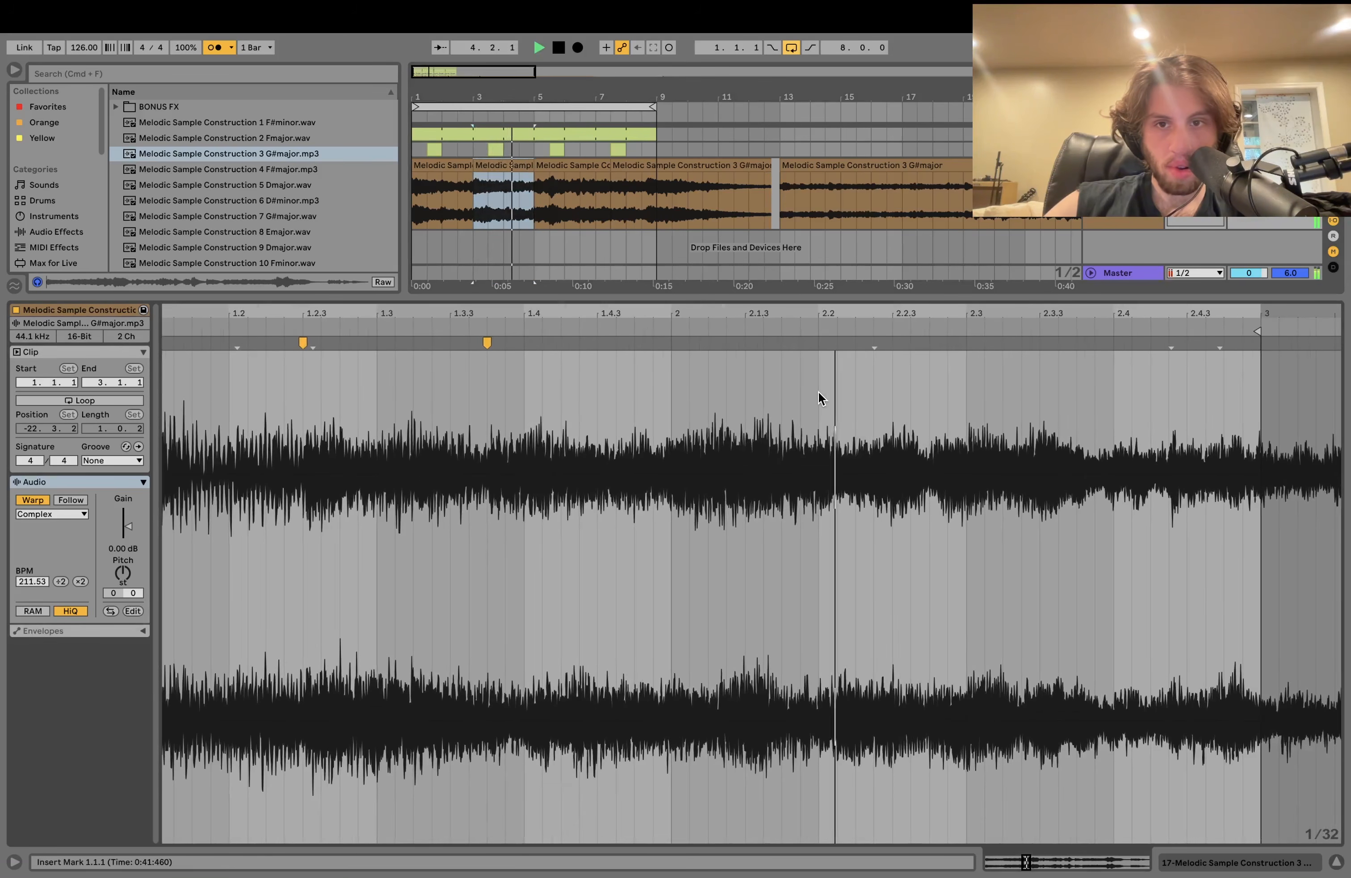
left_click_drag(874, 341, 819, 342)
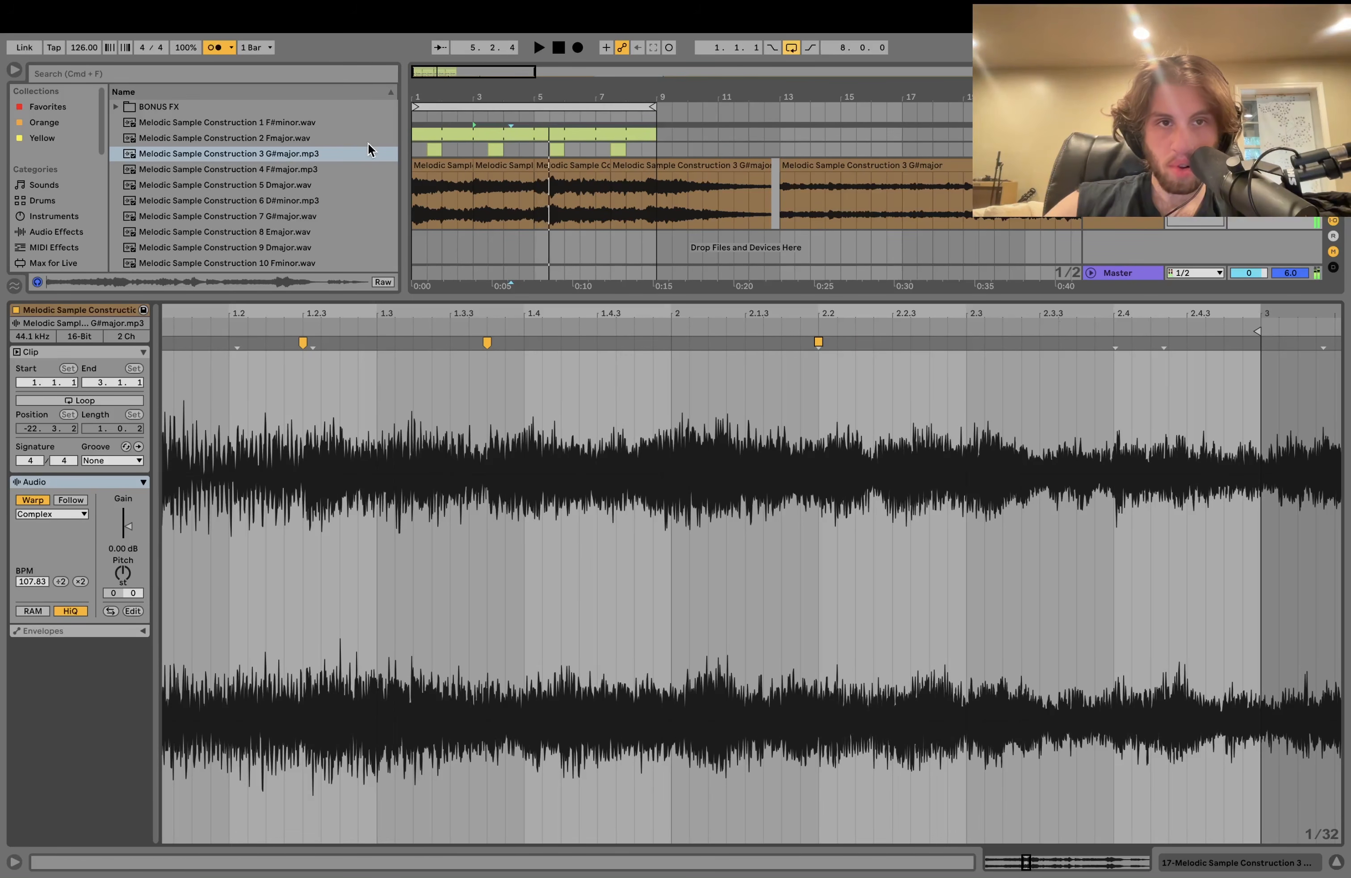
left_click_drag(419, 188, 487, 186)
key("space")
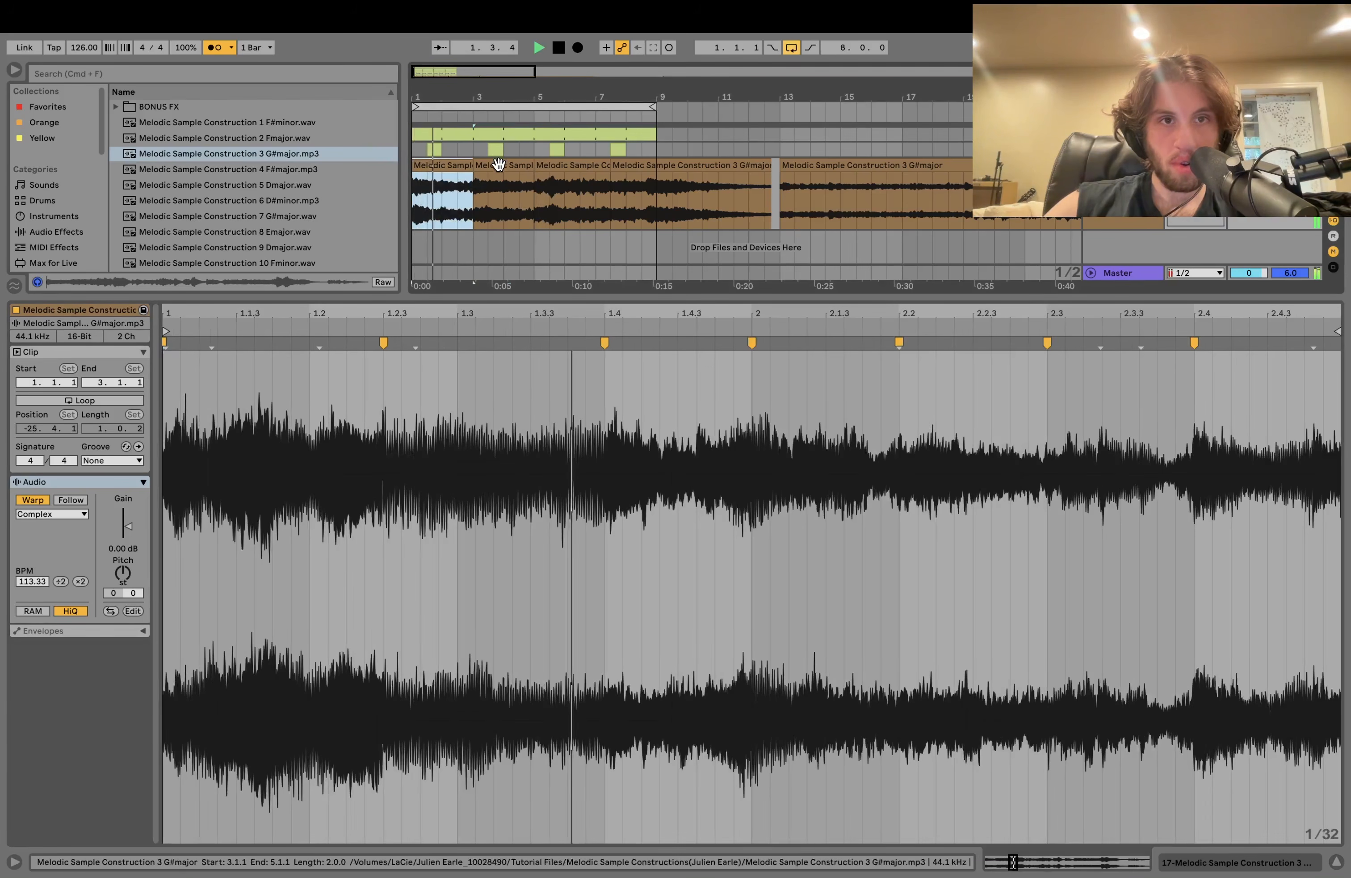
key("space")
Transpose the clip at bar 3 by 5 semitones while playing.
left_click(501, 165)
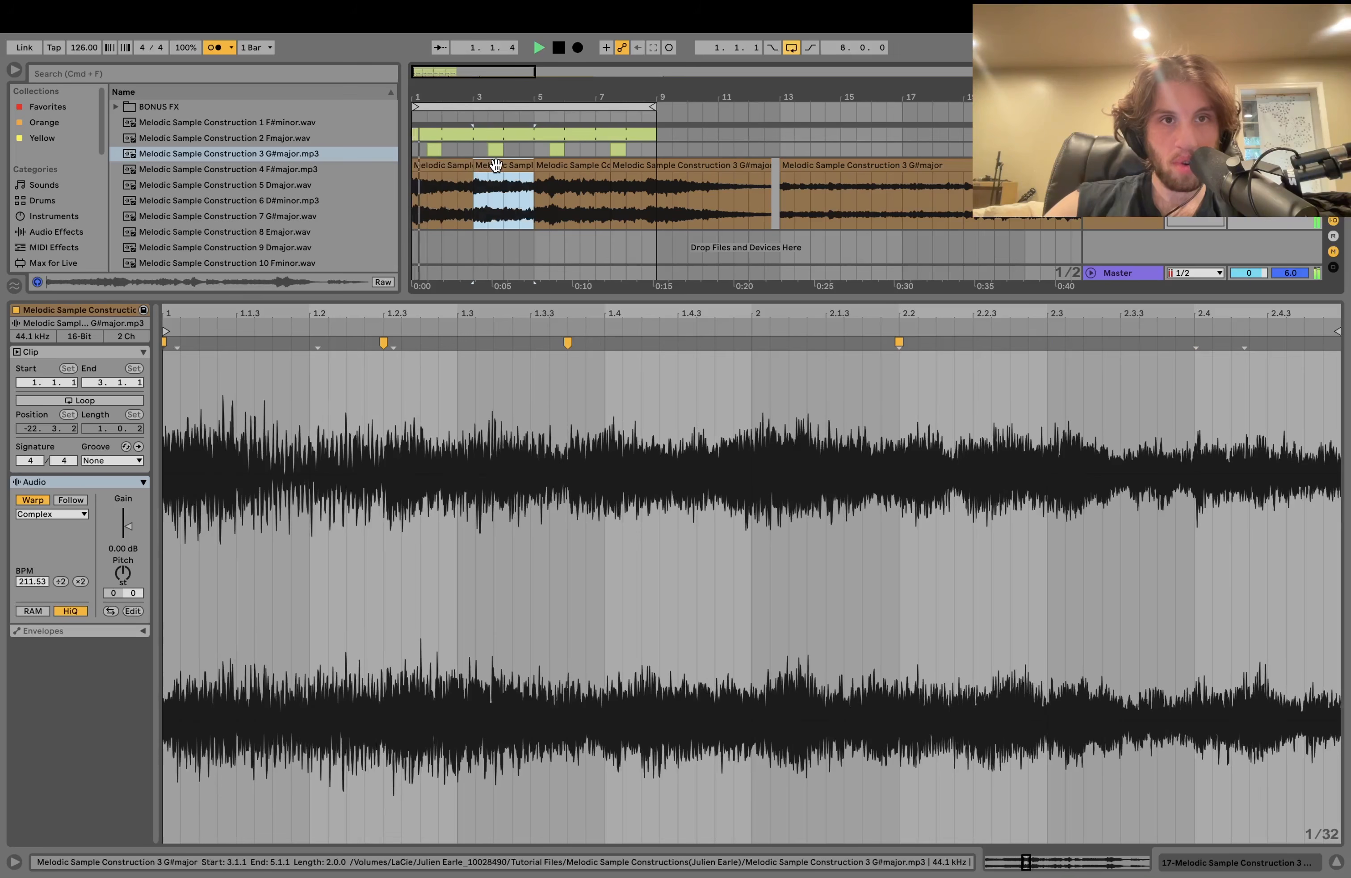
key("space")
left_click(129, 577)
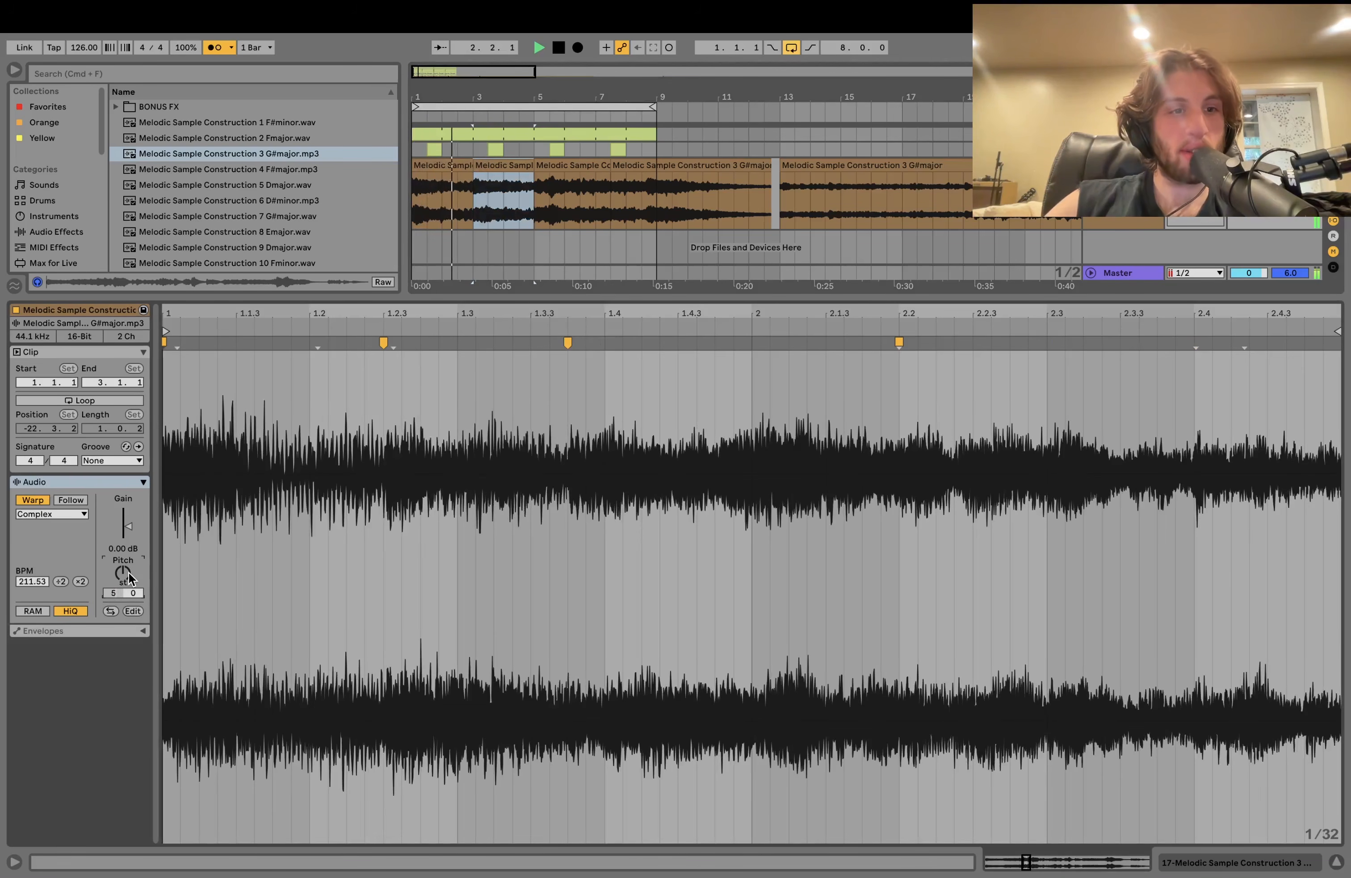
Duplicate the two clips in bars 1 to 4 so the copies fill 5.1.1 to 9.1.1.
left_click(457, 165, "shift")
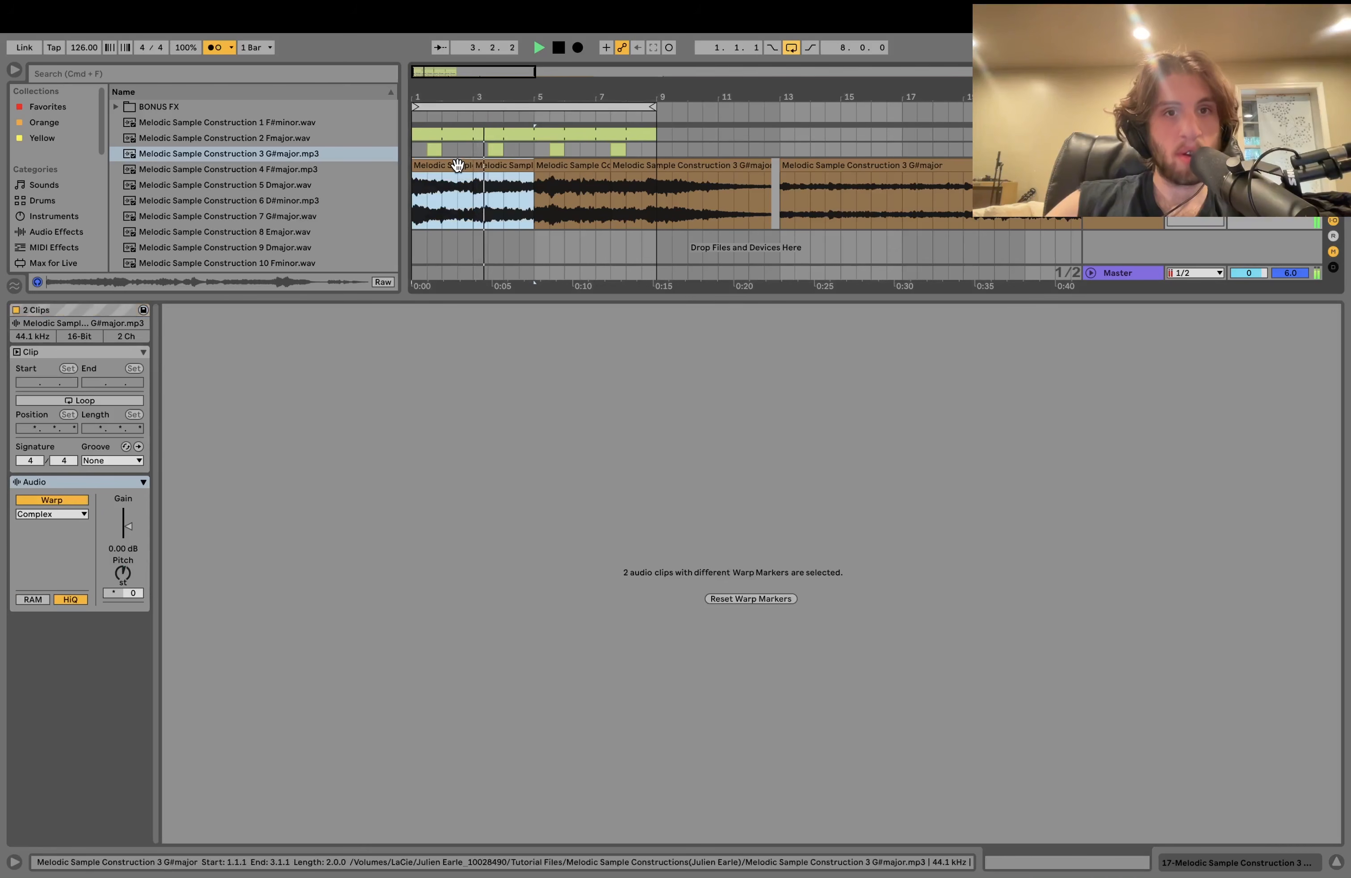
left_click(447, 164)
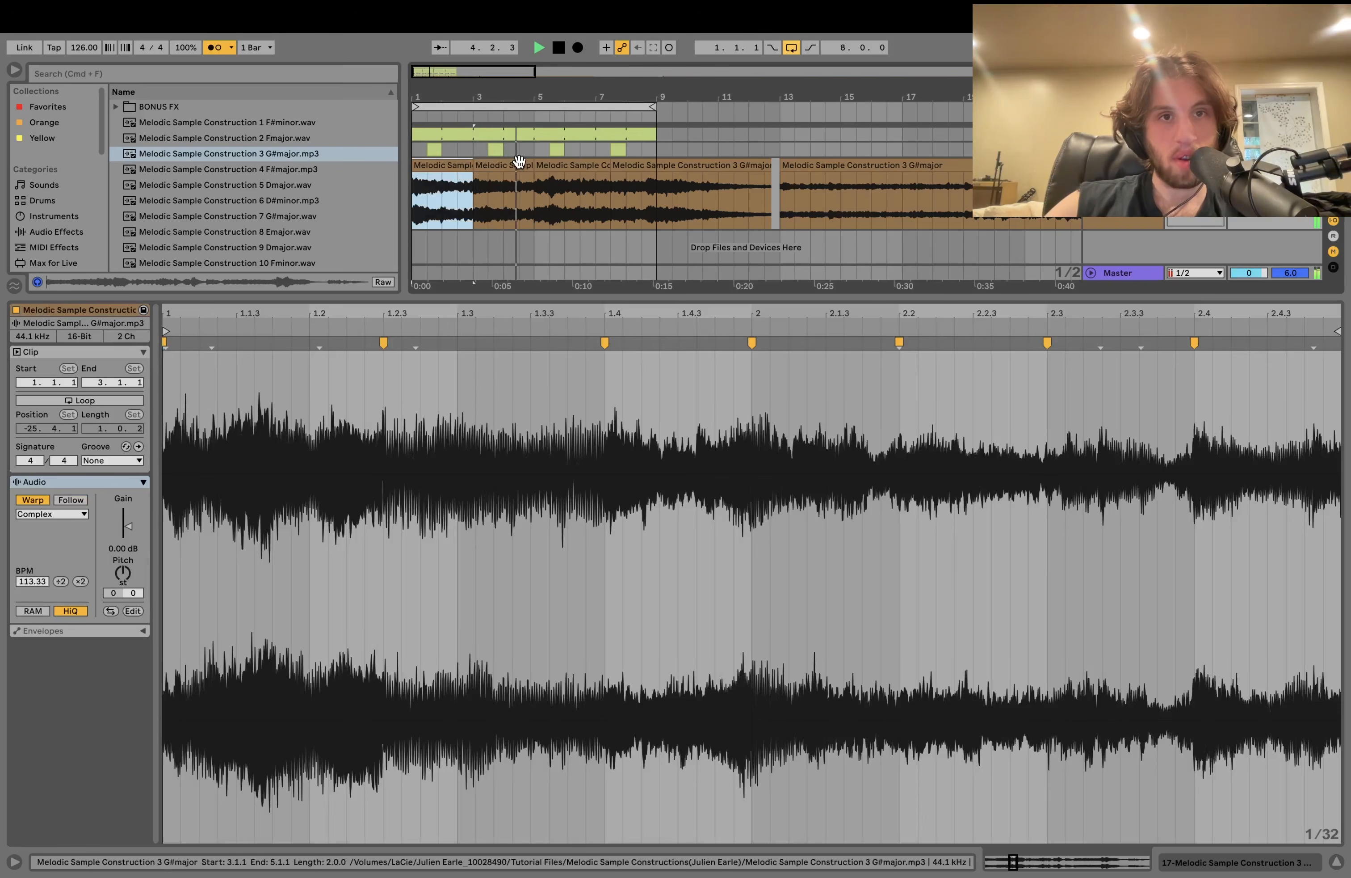
left_click(519, 162, "shift")
key("super+d")
left_click(453, 165, "shift")
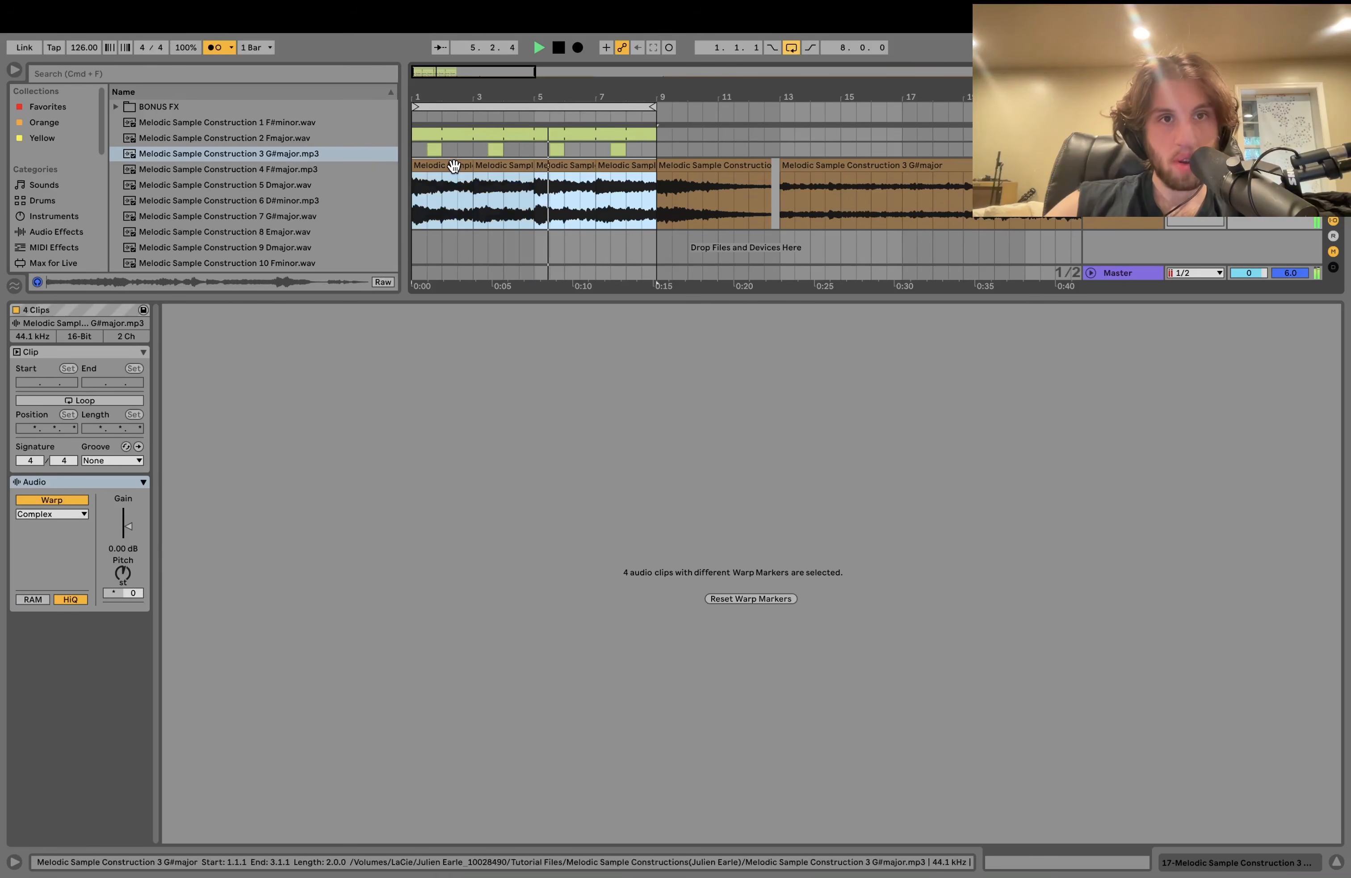
Transpose the clip at bar 3 to -5 semitones and audition it against the first clip.
left_click(506, 163)
key("space")
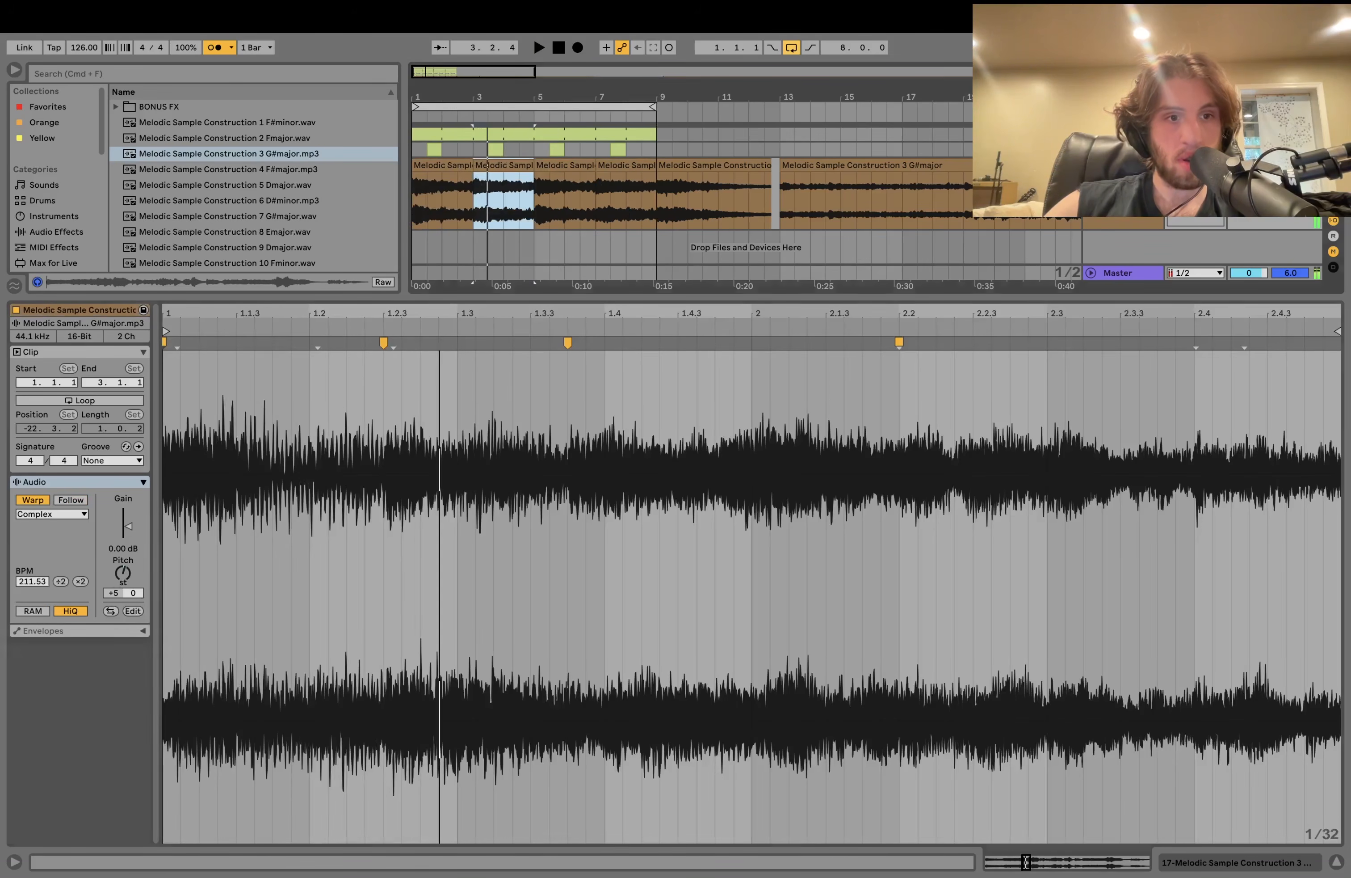
key("space")
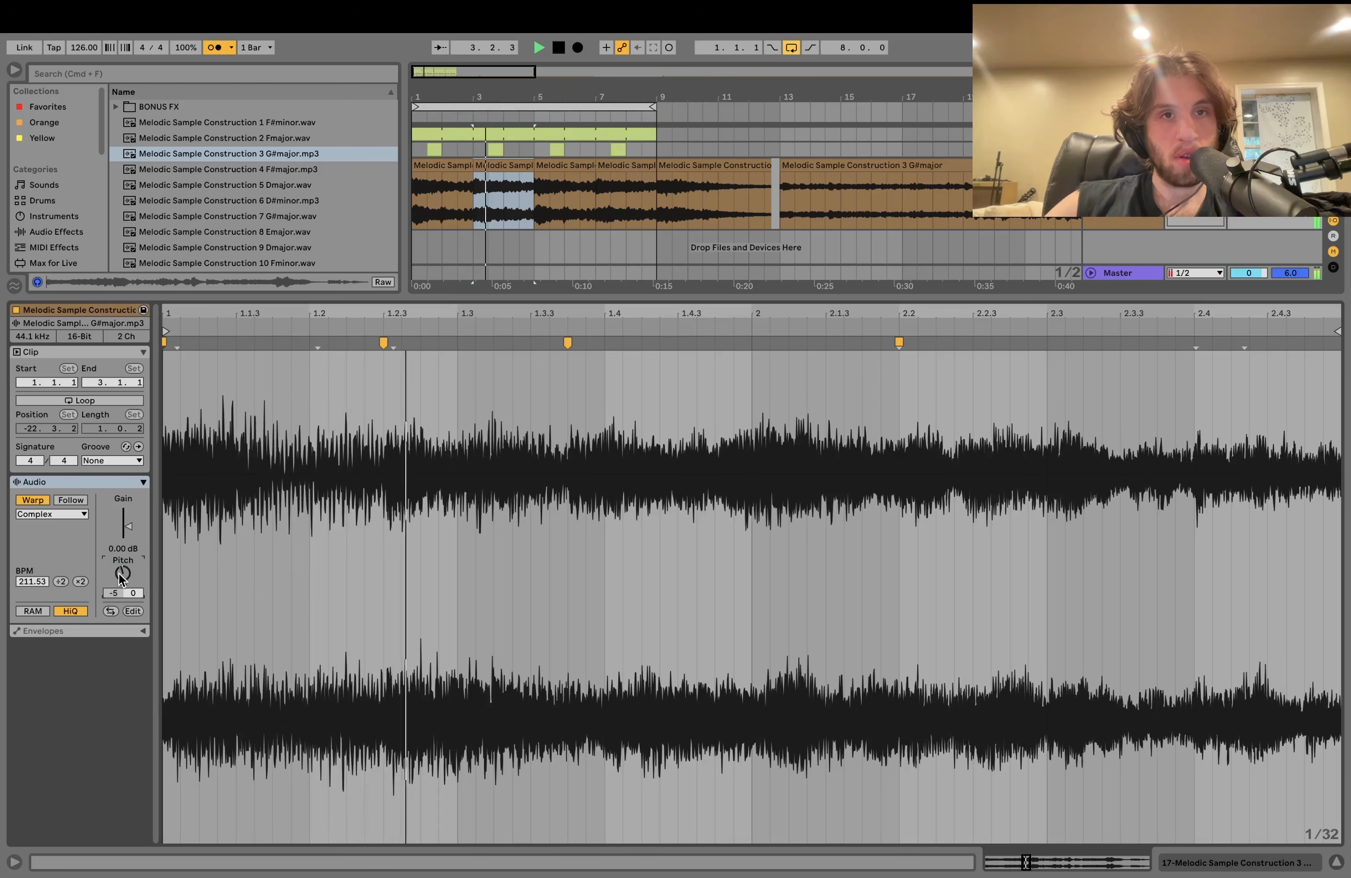
left_click(445, 165)
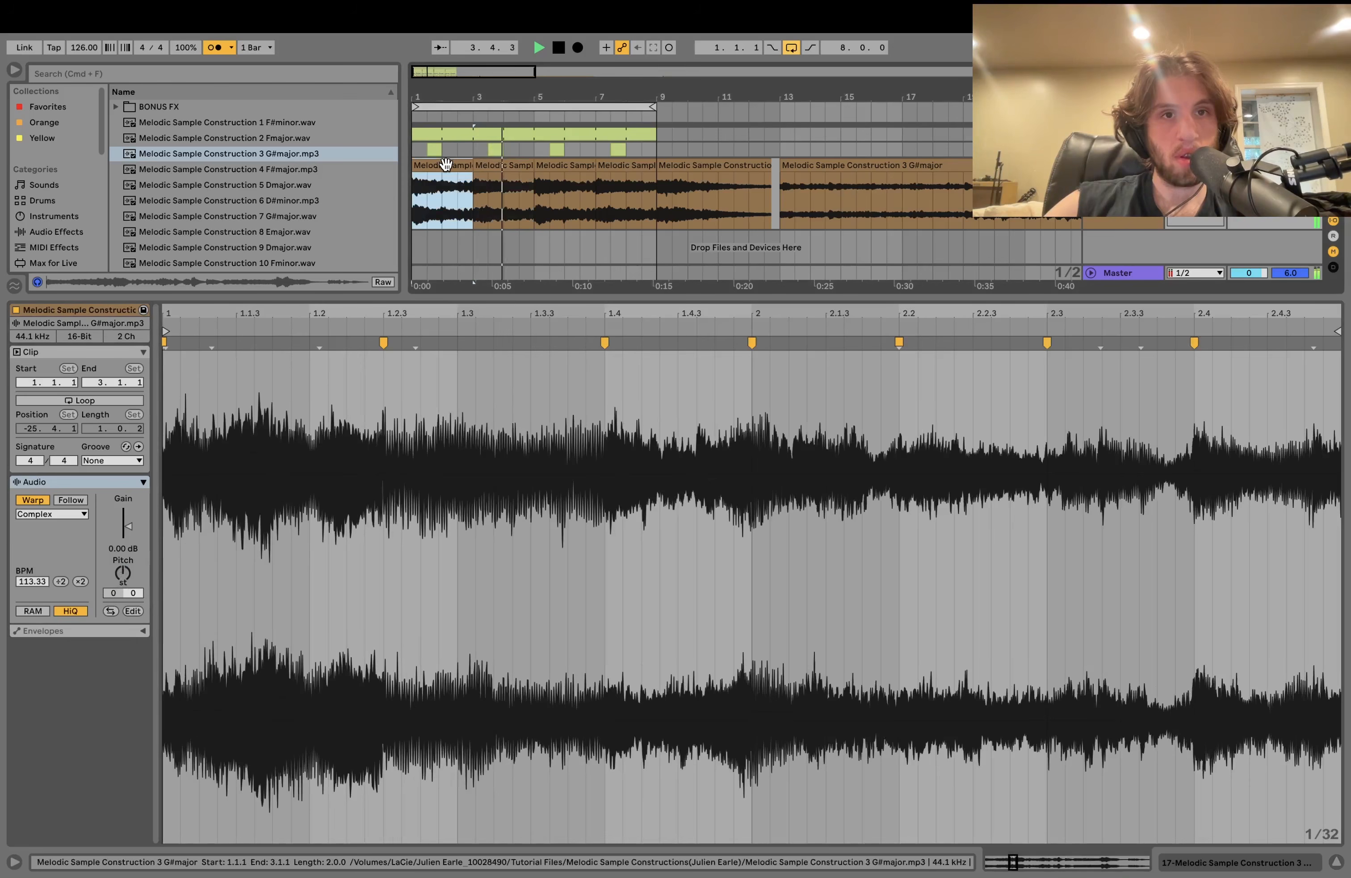
left_click(491, 165)
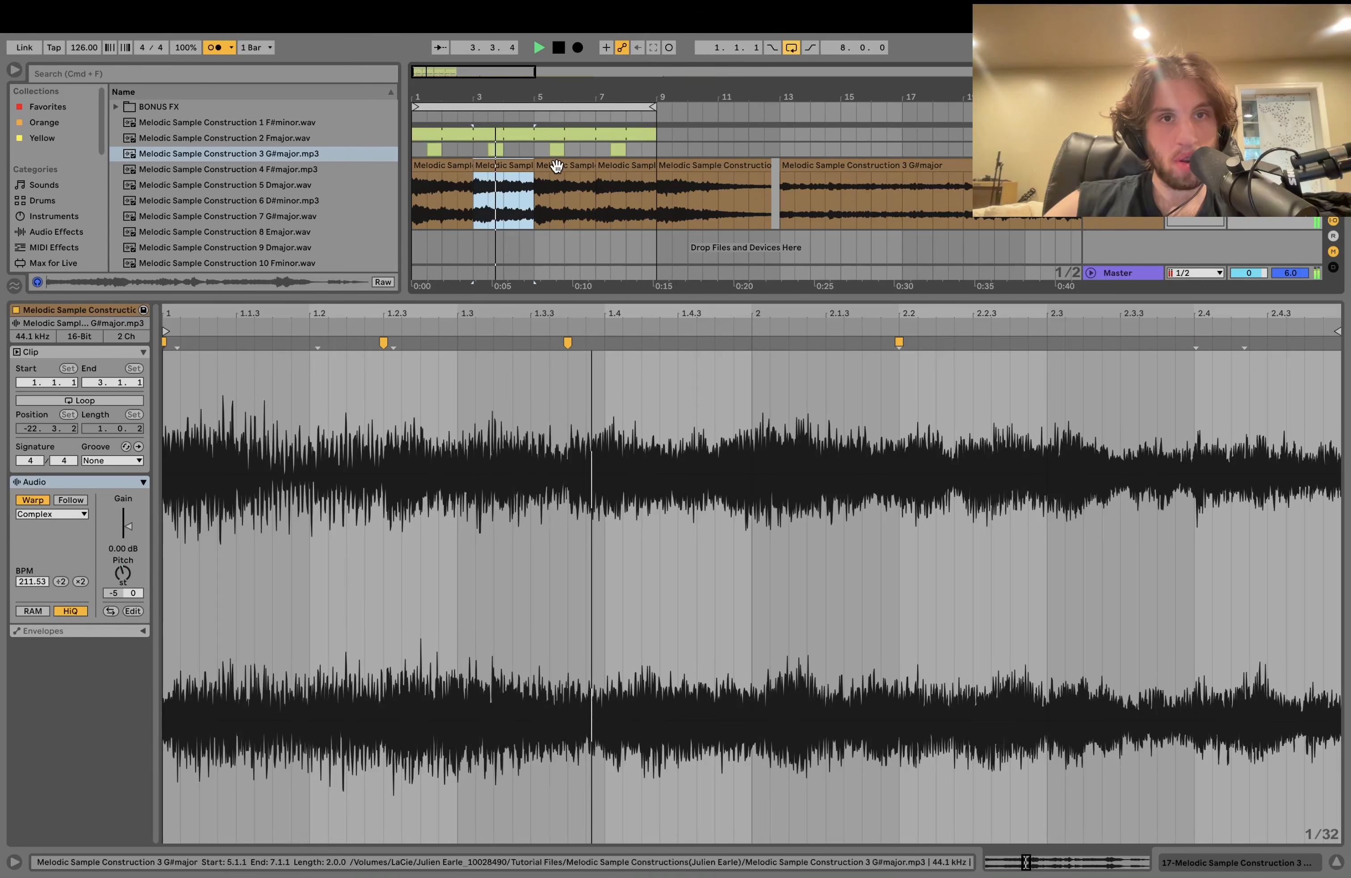
Extend the start of the clip at 5.1.1 back to 3.1.1, replacing the clip there, and play it.
left_click_drag(537, 164, 477, 164)
key("space")
key("space")
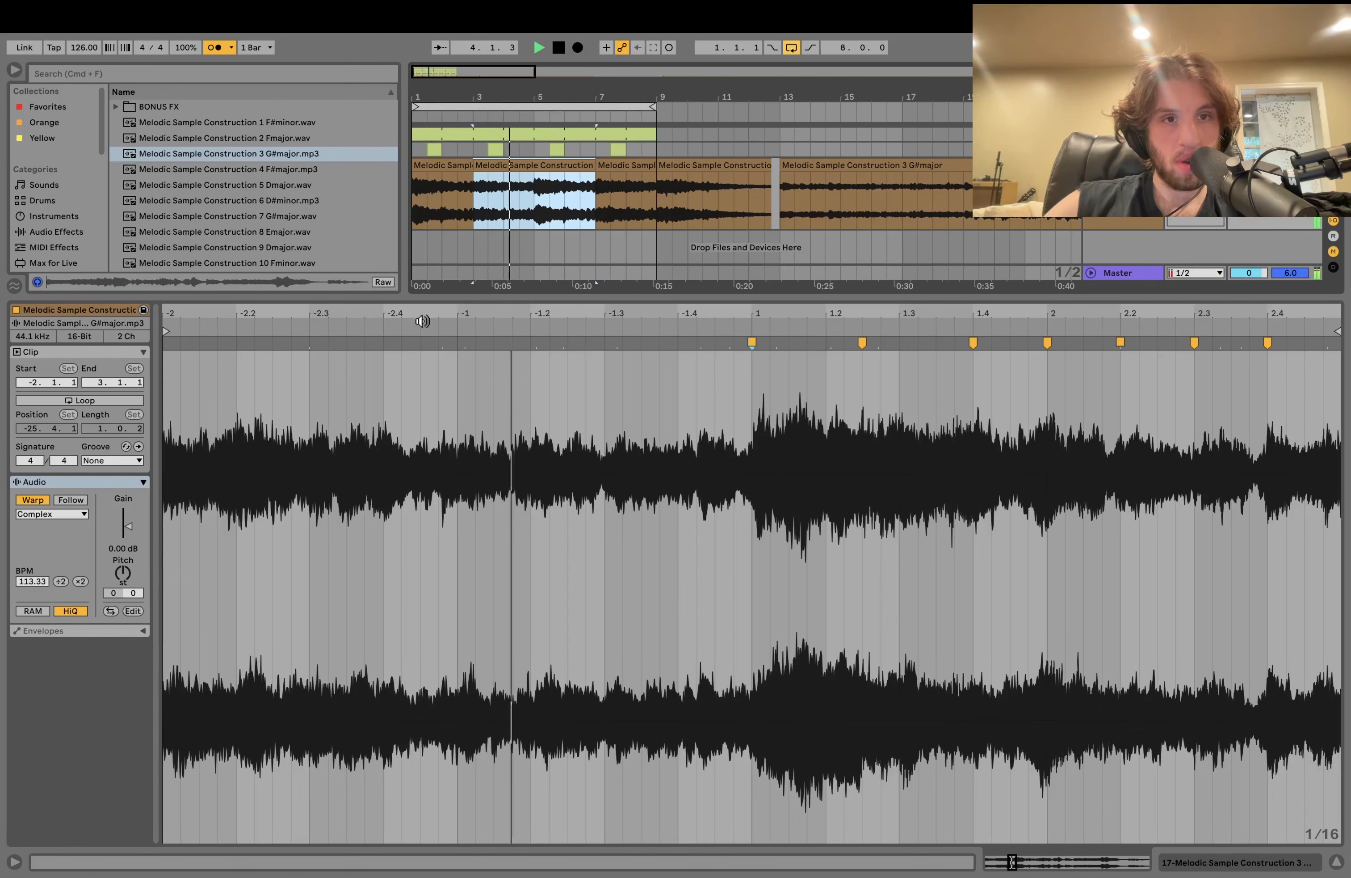
Try aligning the extended part of the clip to -1.1.1 with a warp marker, and undo the change.
key("space")
mouse_move(424, 319)
left_mouse_down()
mouse_move(572, 318)
mouse_move(595, 339)
left_mouse_up()
left_click(569, 339)
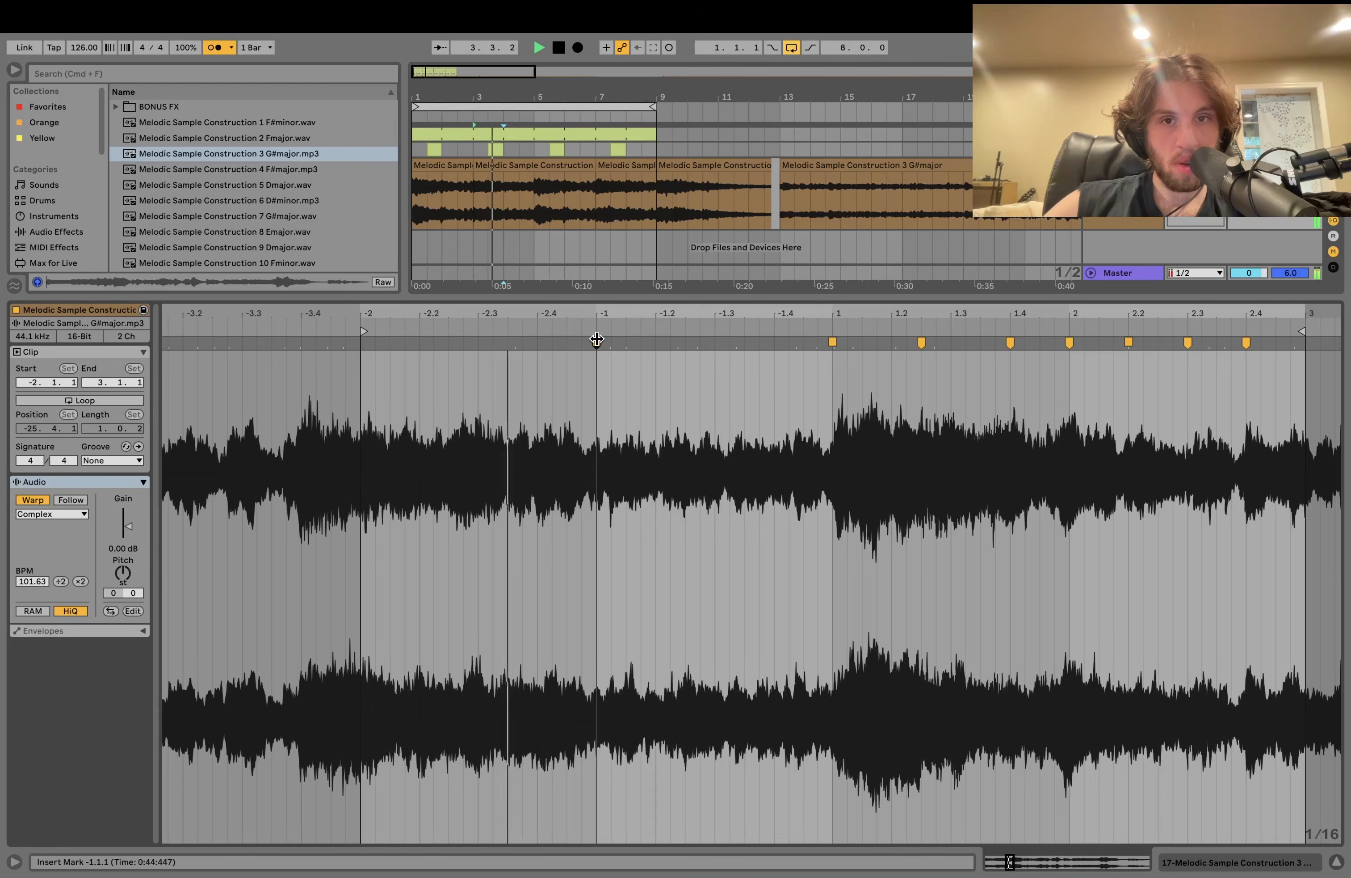
key("space")
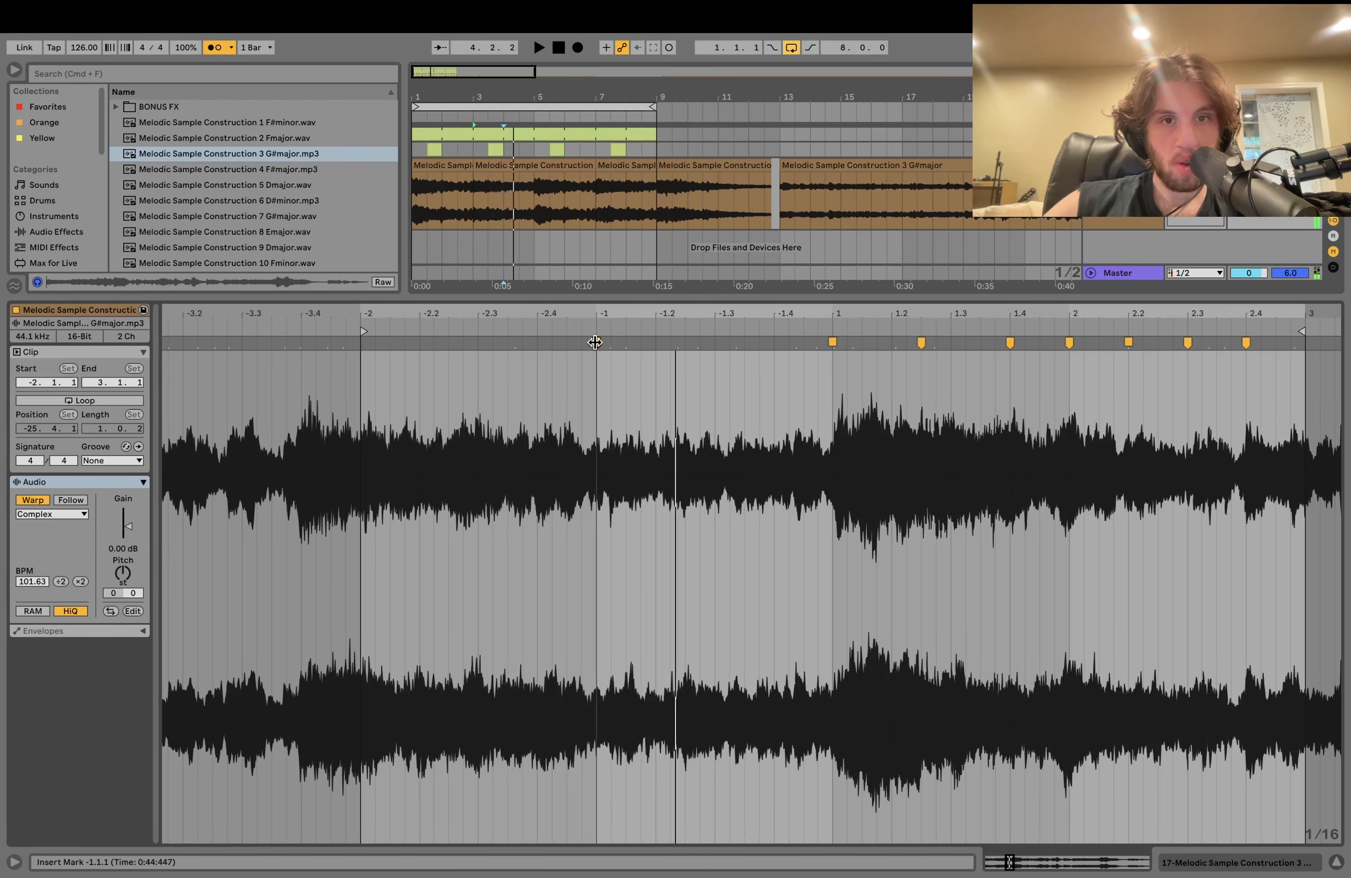
key("super+z")
Add a warp marker to the extended clip and realign the sample to -1.1.1, playing to check it.
key("space")
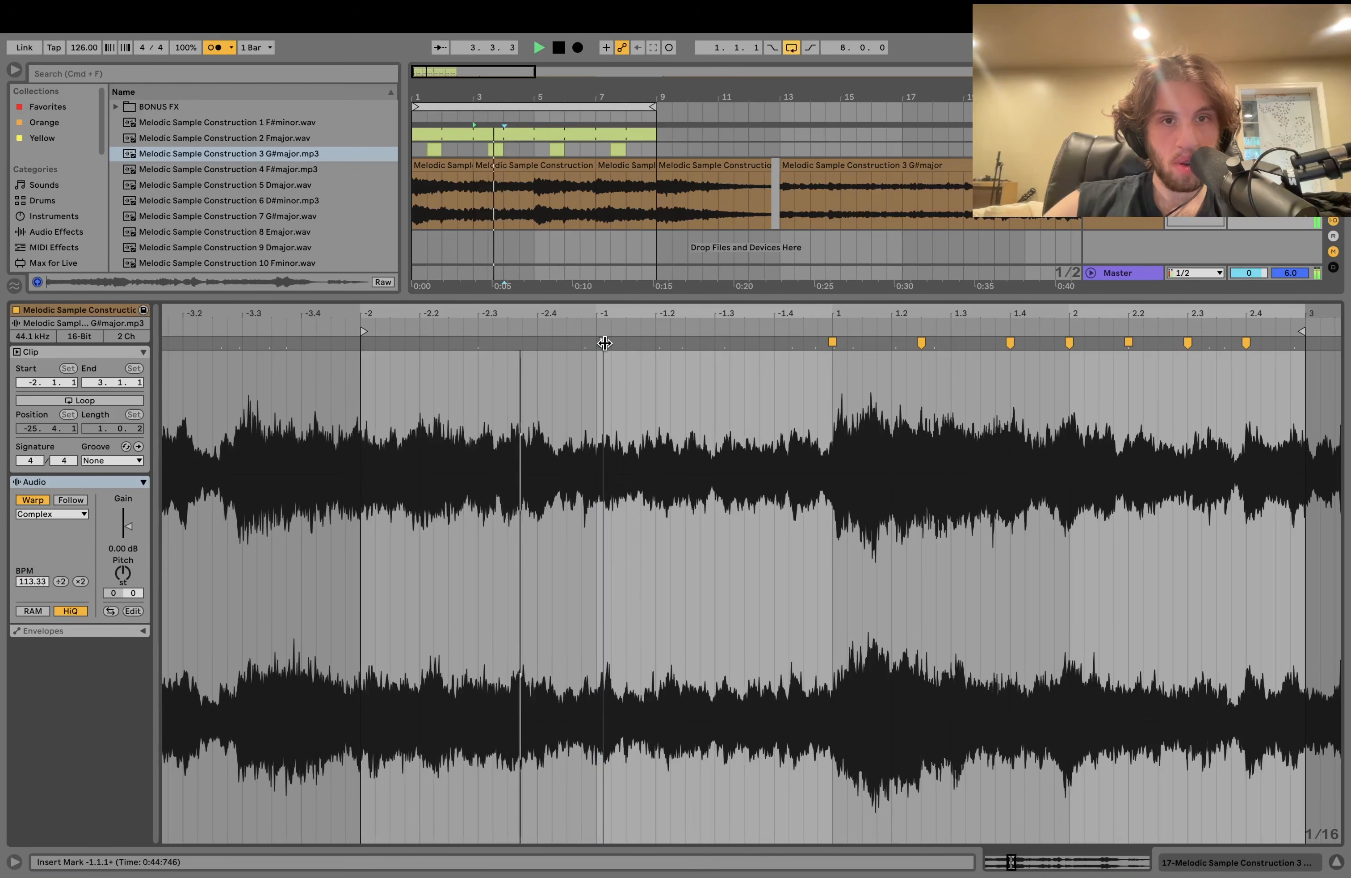
left_click_drag(604, 342, 596, 342)
key("space")
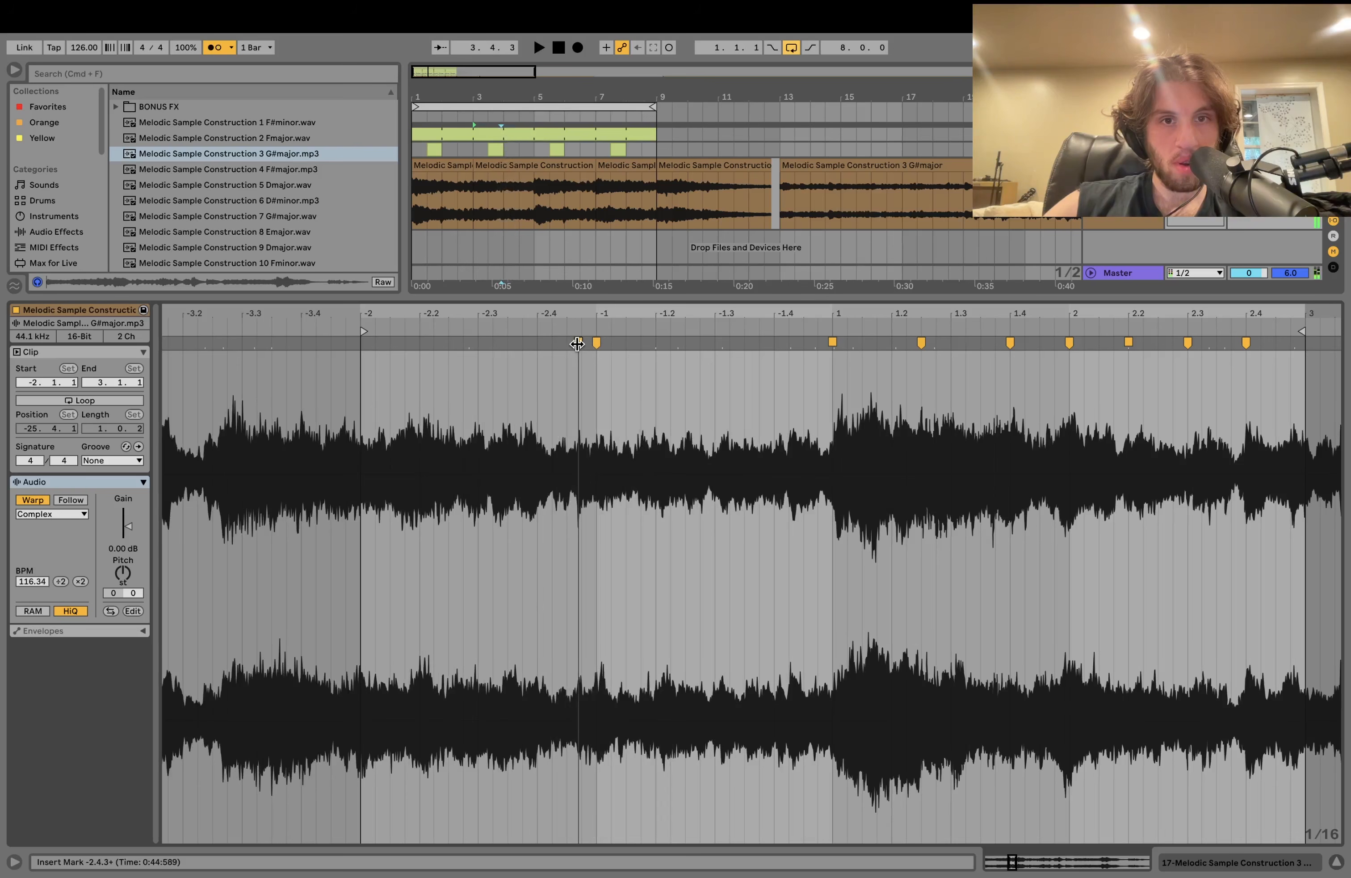
left_click_drag(579, 342, 596, 343)
key("space")
Duplicate the section from 1.1.1 to 5.1.1 into bars 5 to 8 and select the clip at bar 3.
left_click_drag(536, 198, 406, 186)
key("super+d")
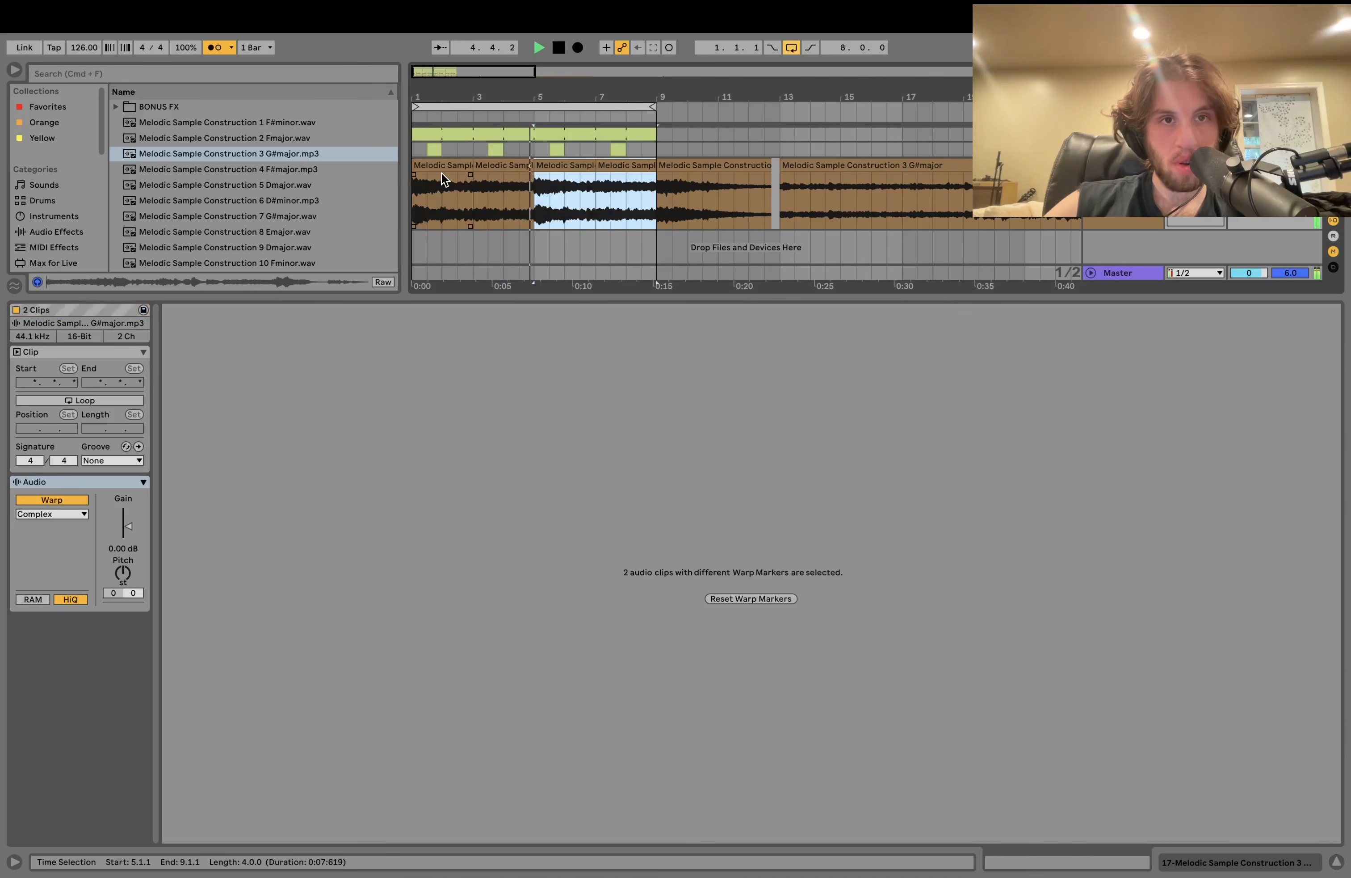
left_click(504, 165)
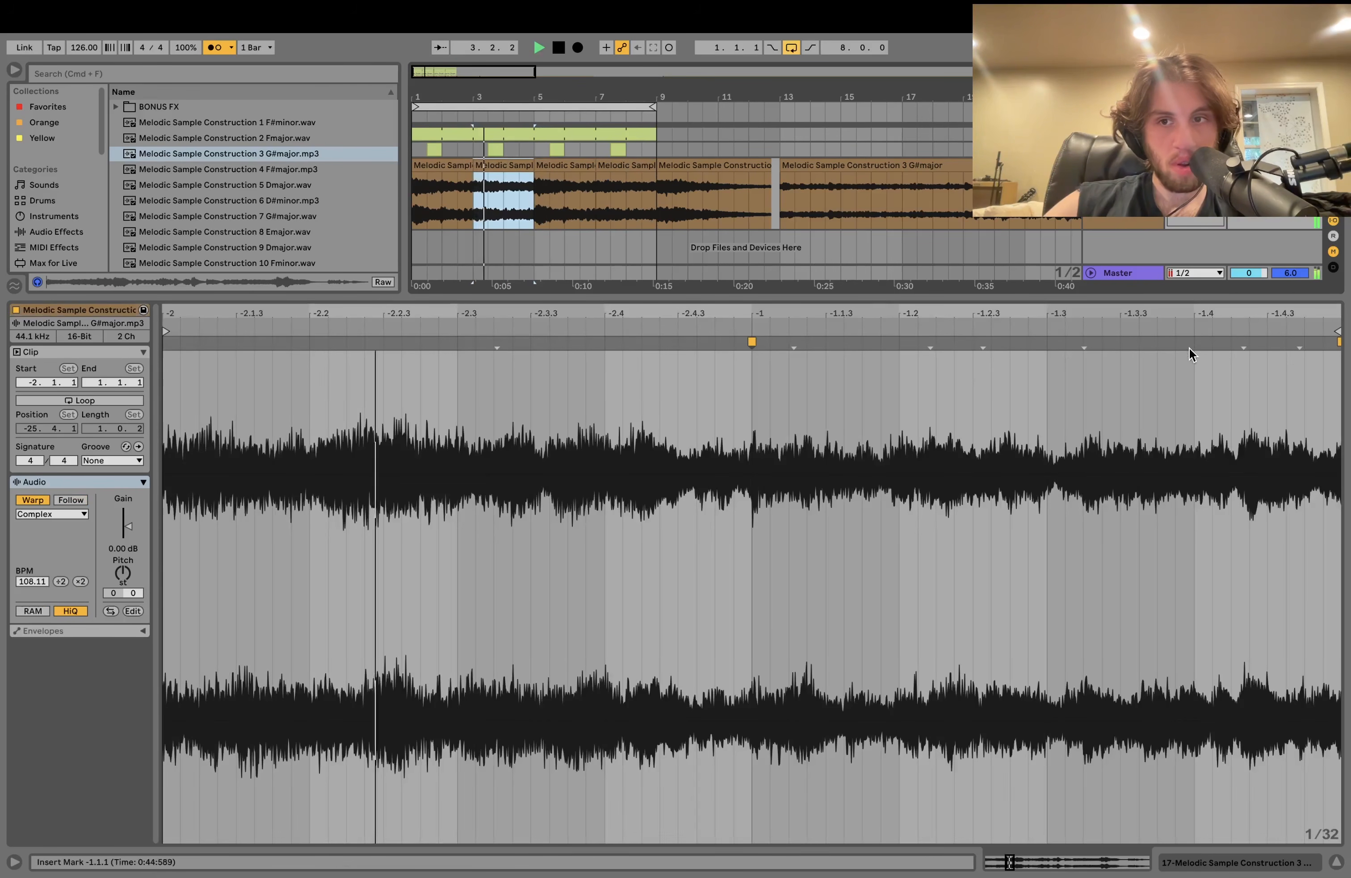
Add a warp marker near the end of the bar 3 clip, align it to -1.4.1 and play the result.
double_click(1243, 343)
left_click_drag(1241, 343, 1194, 344)
key("space")
key("space")
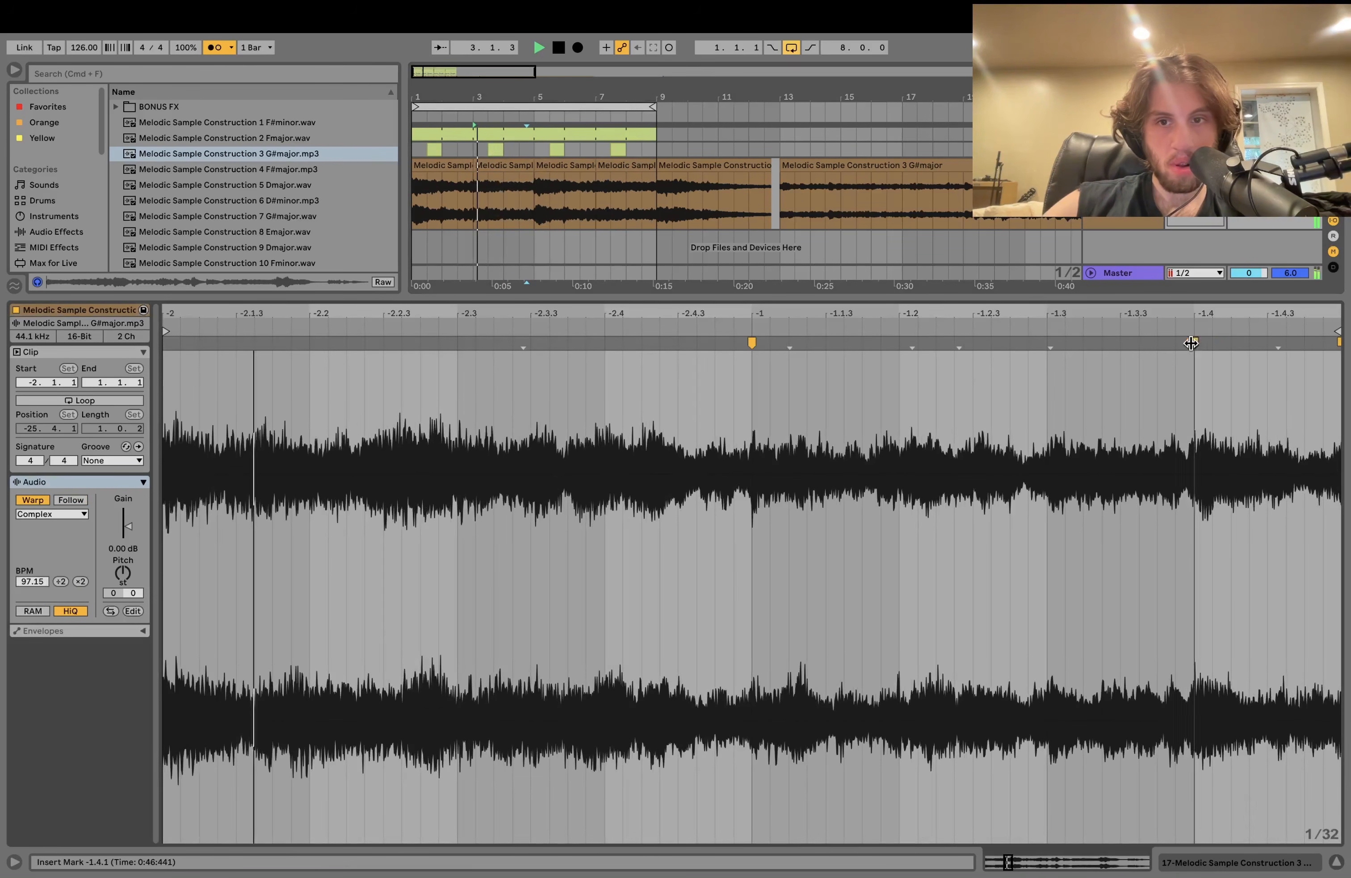
key("space")
key("space")
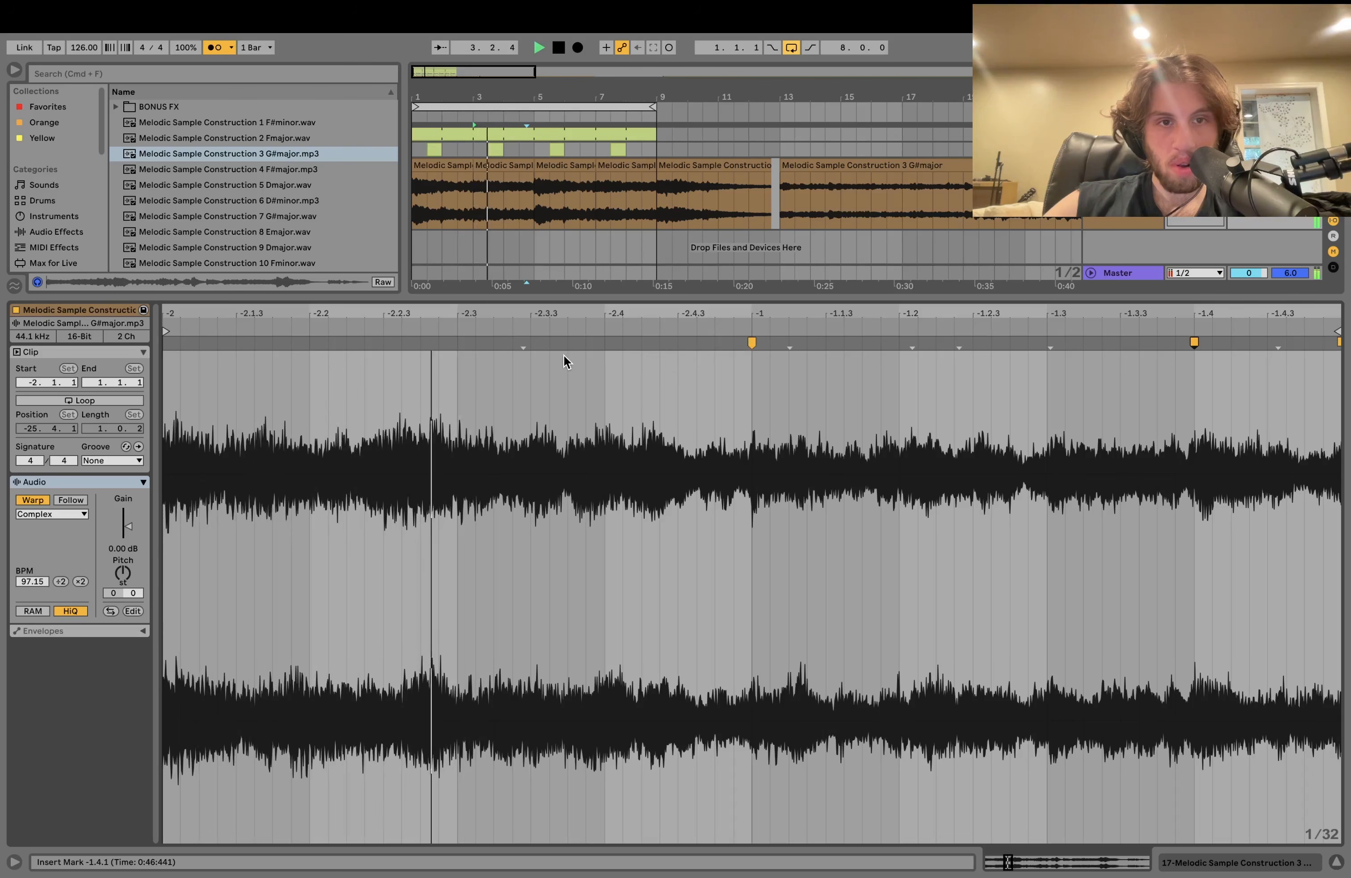
Add a warp marker in the first half of the same clip and align it to -2.3.1, playing from bar 3.
double_click(523, 345)
mouse_move(523, 342)
left_mouse_down()
mouse_move(437, 343)
mouse_move(457, 342)
left_mouse_up()
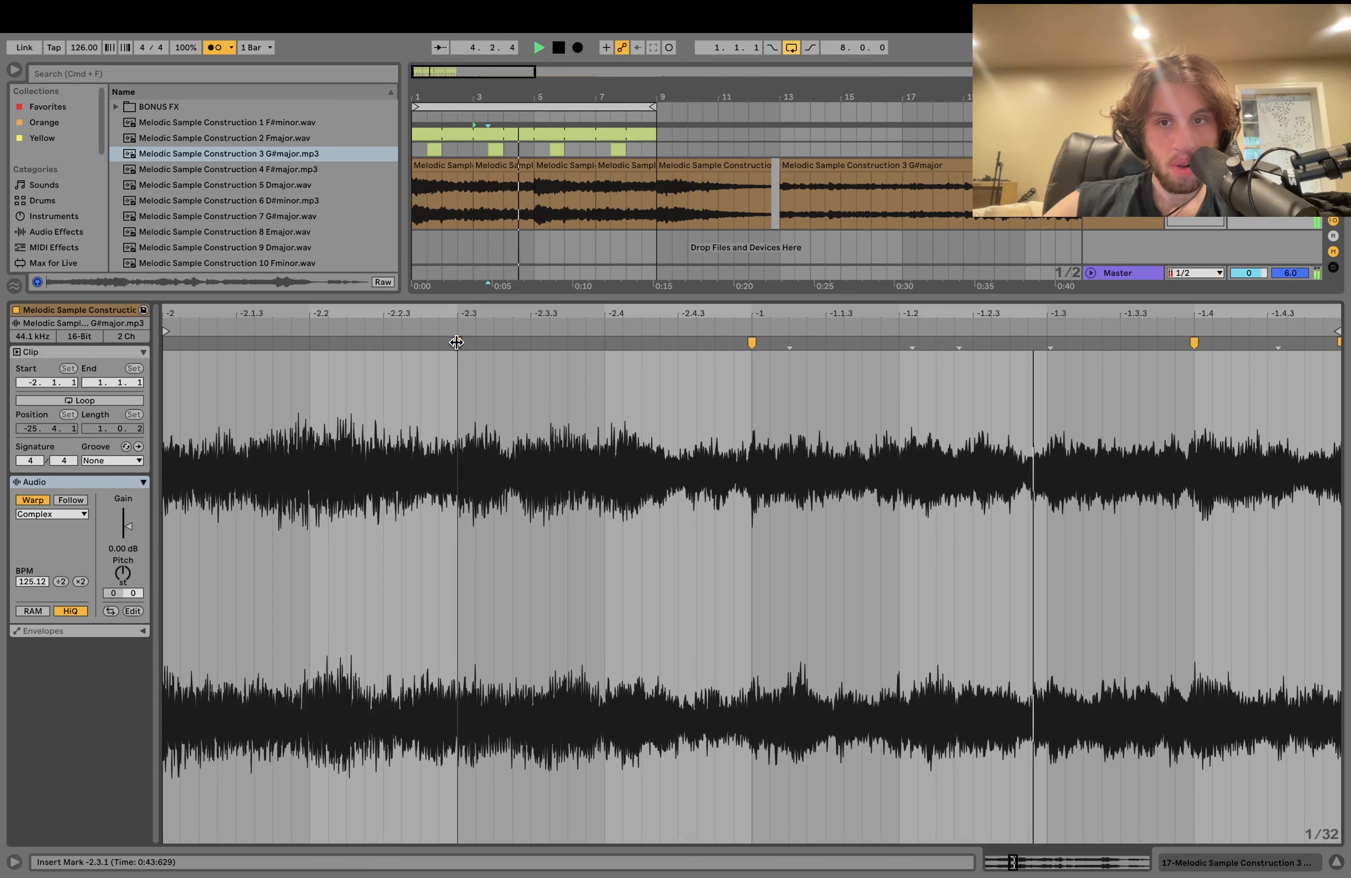
left_click(501, 163)
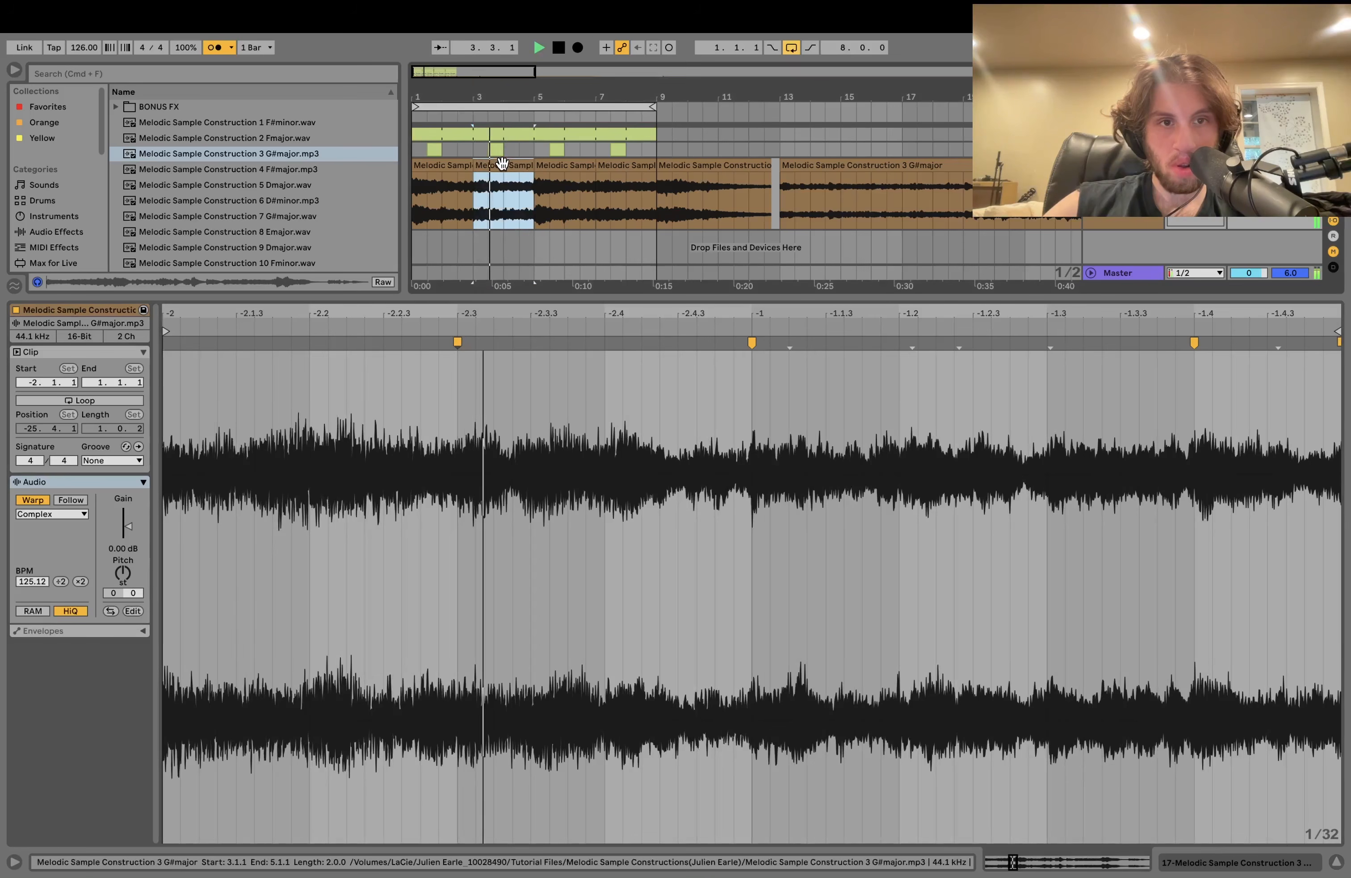
left_click_drag(442, 311, 538, 285)
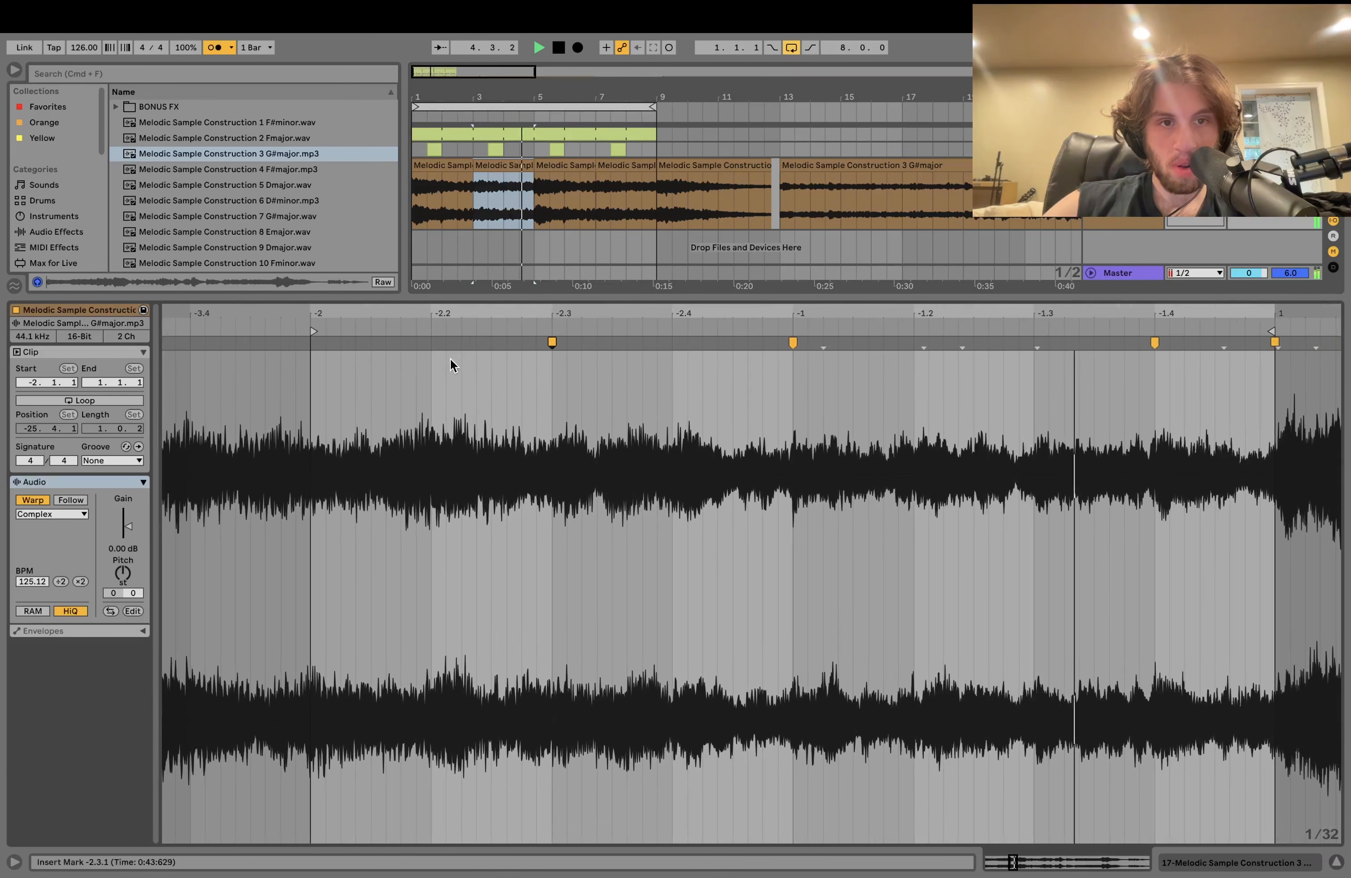
Add another warp marker near the clip's start, align it to -2.2 and play to check it.
key("space")
key("space")
double_click(410, 342)
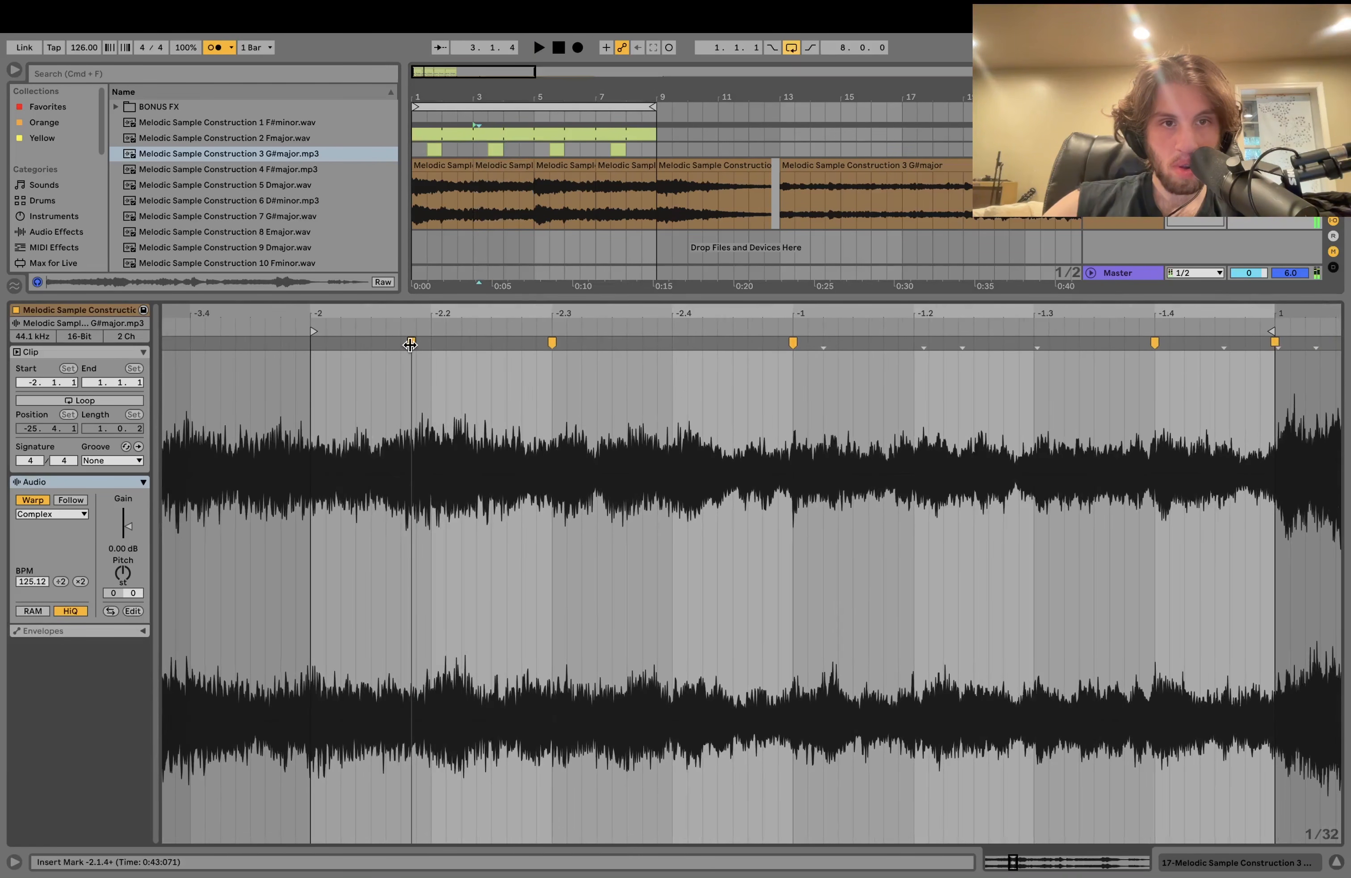
left_click_drag(410, 342, 431, 342)
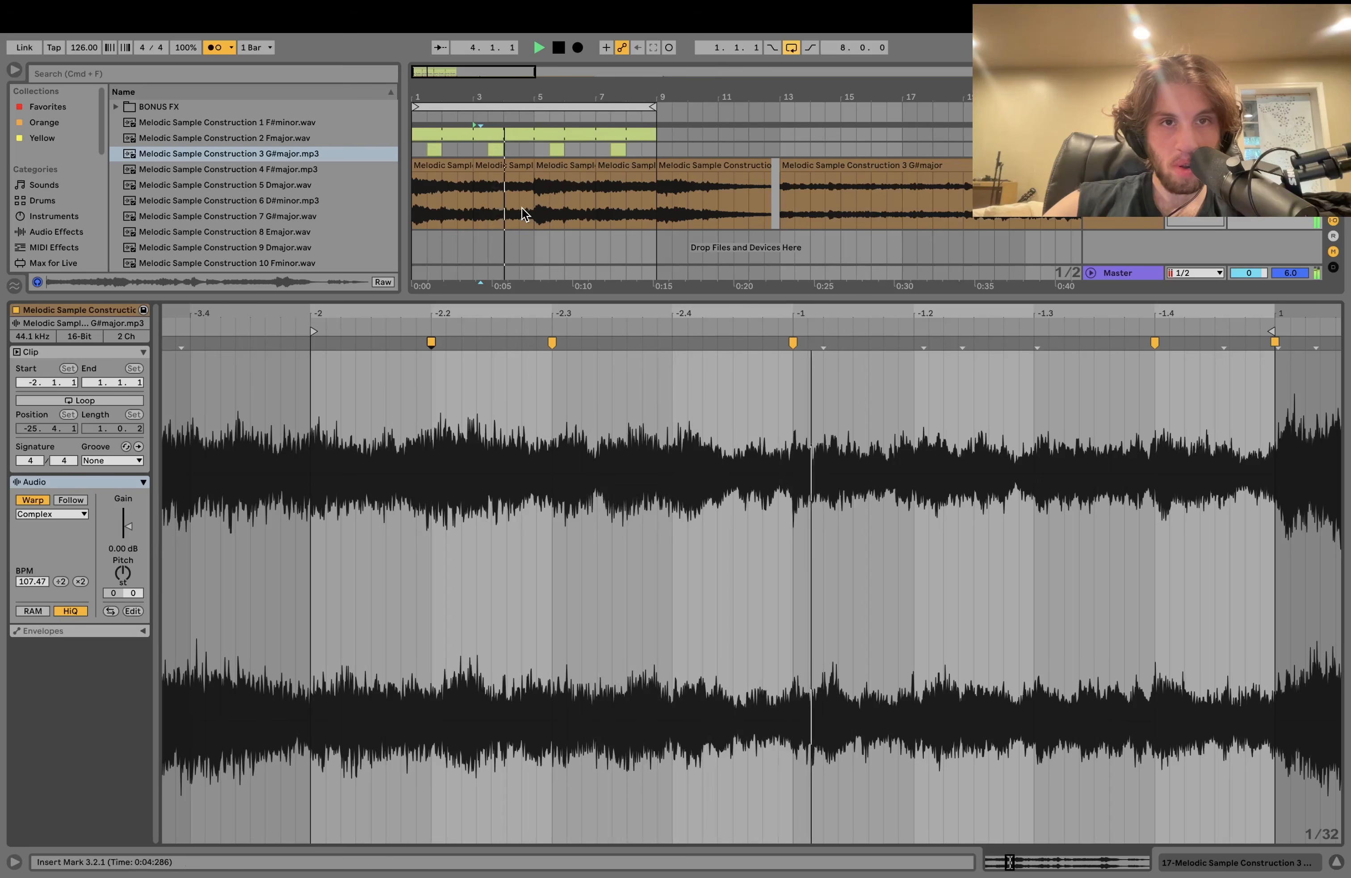
Duplicate the melodic section from 1.1.1 to 5.1.1 into bars 5 to 8 and select all four clips.
left_click_drag(529, 204, 398, 196)
key("super+d")
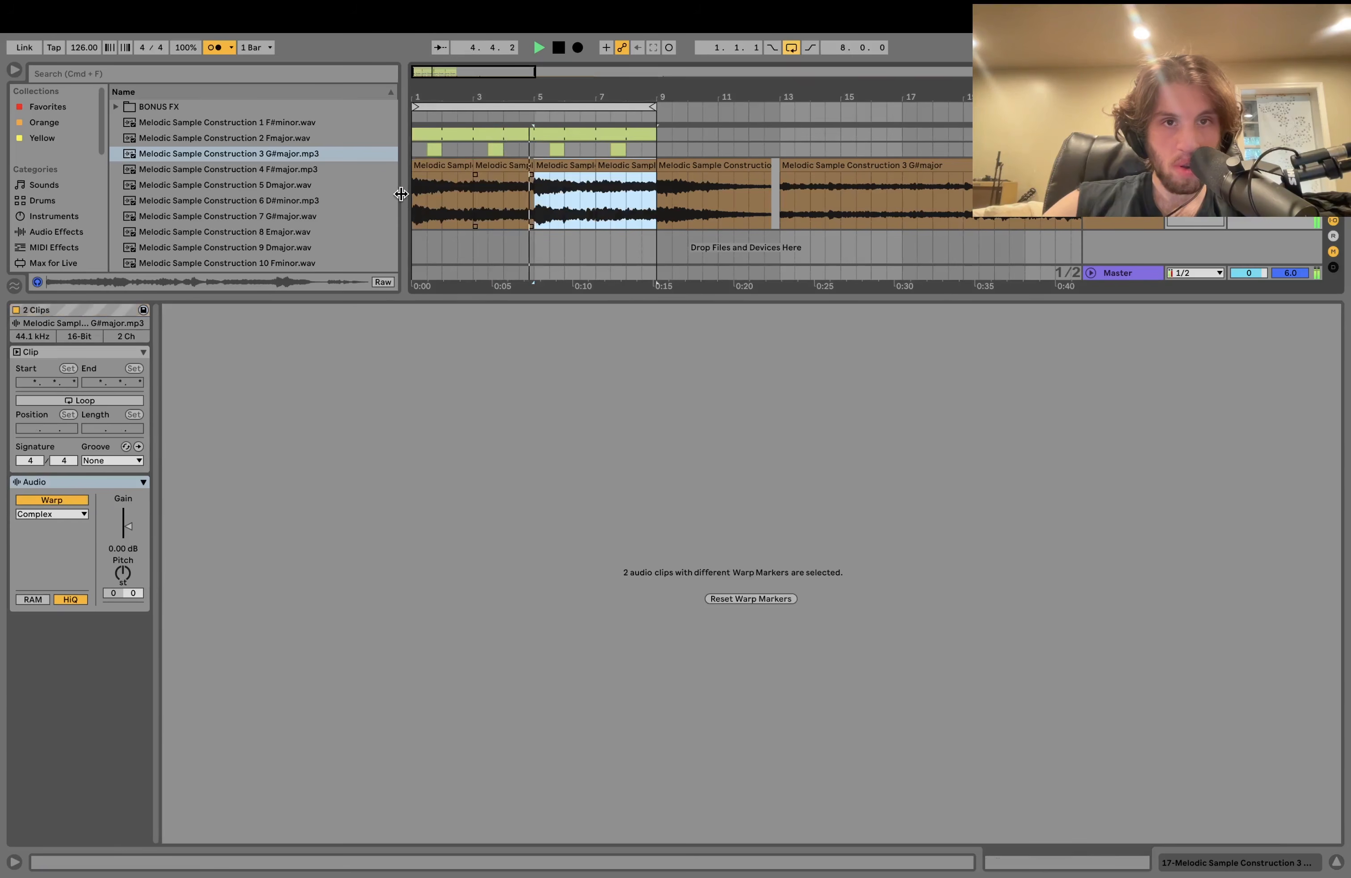
left_click(444, 164, "shift")
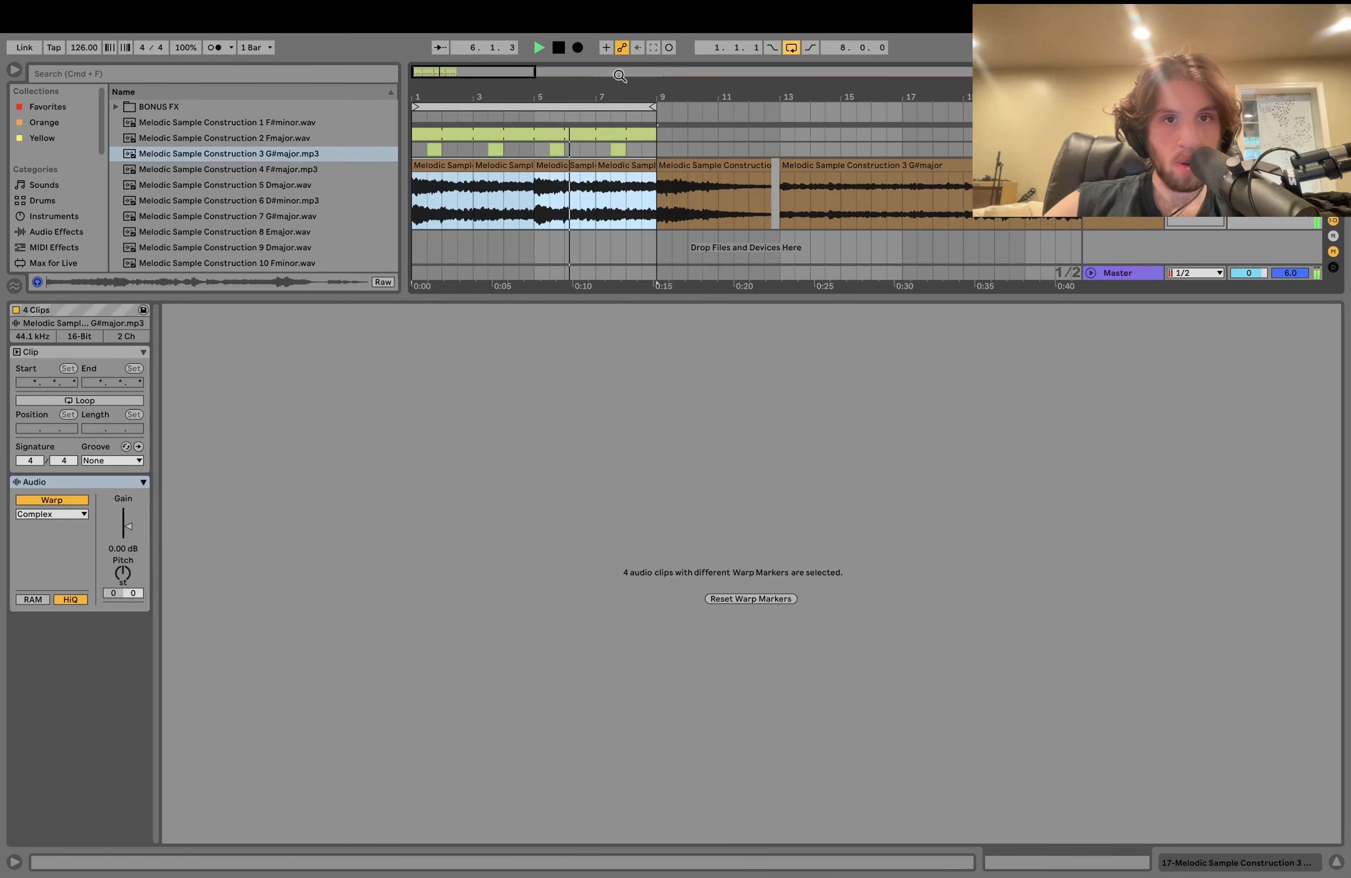
key("shift+Tab")
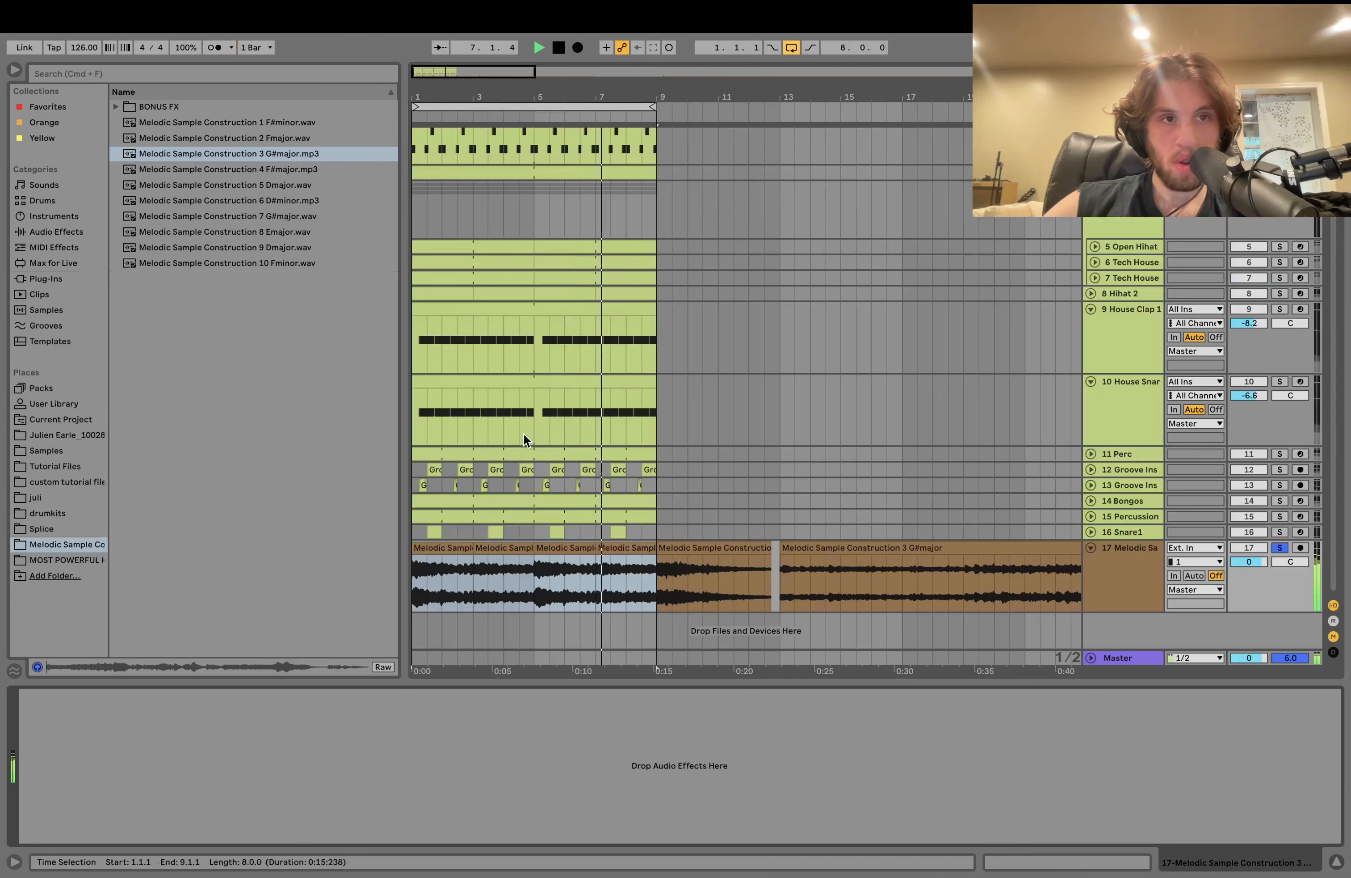
Smooth the melodic clip boundaries at bars 3 and 5 with short fades.
key("space")
left_click_drag(476, 96, 597, 563)
left_click(610, 560)
scroll(600, 563, "left", 6)
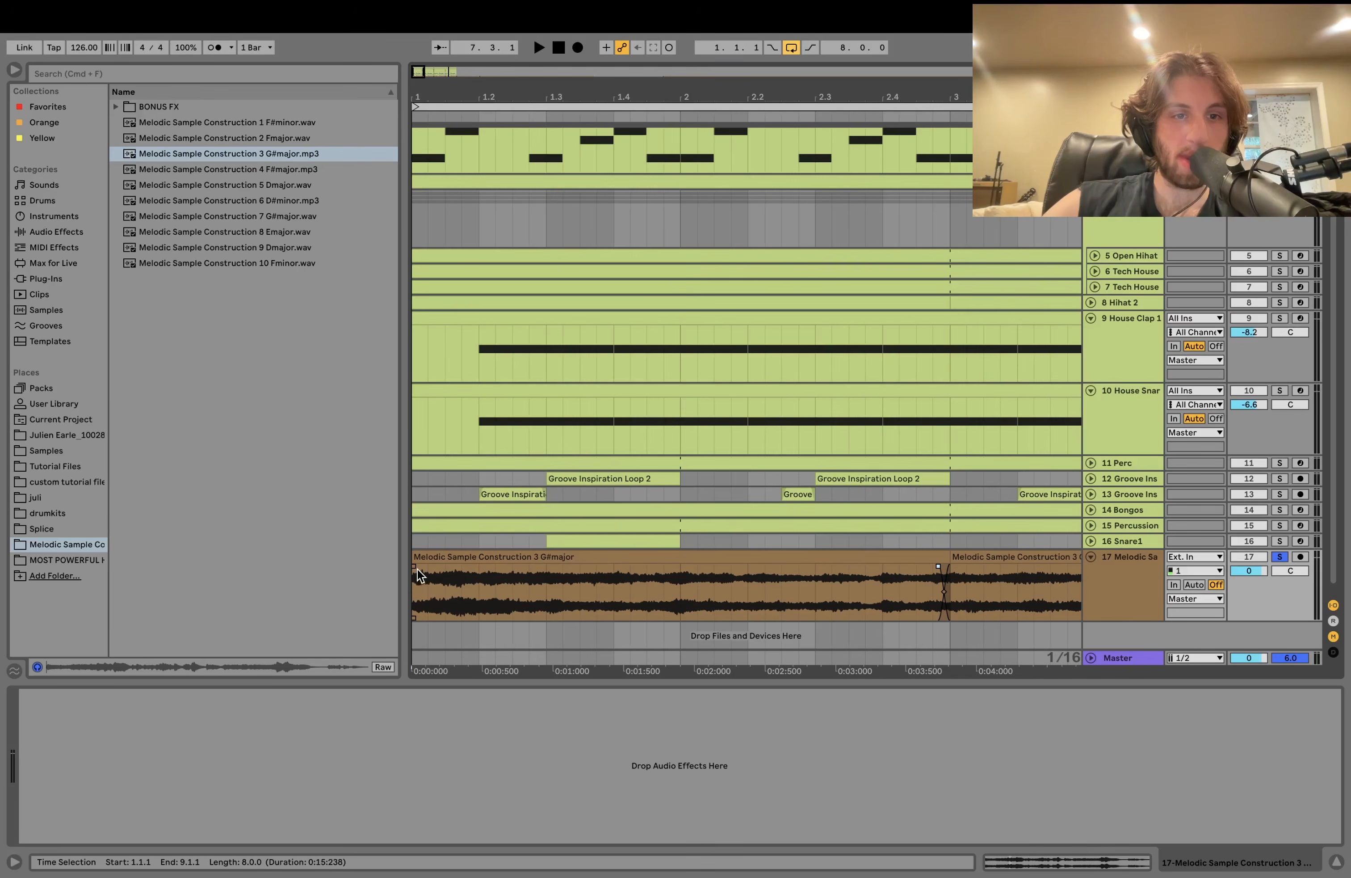
scroll(419, 567, "right", 6)
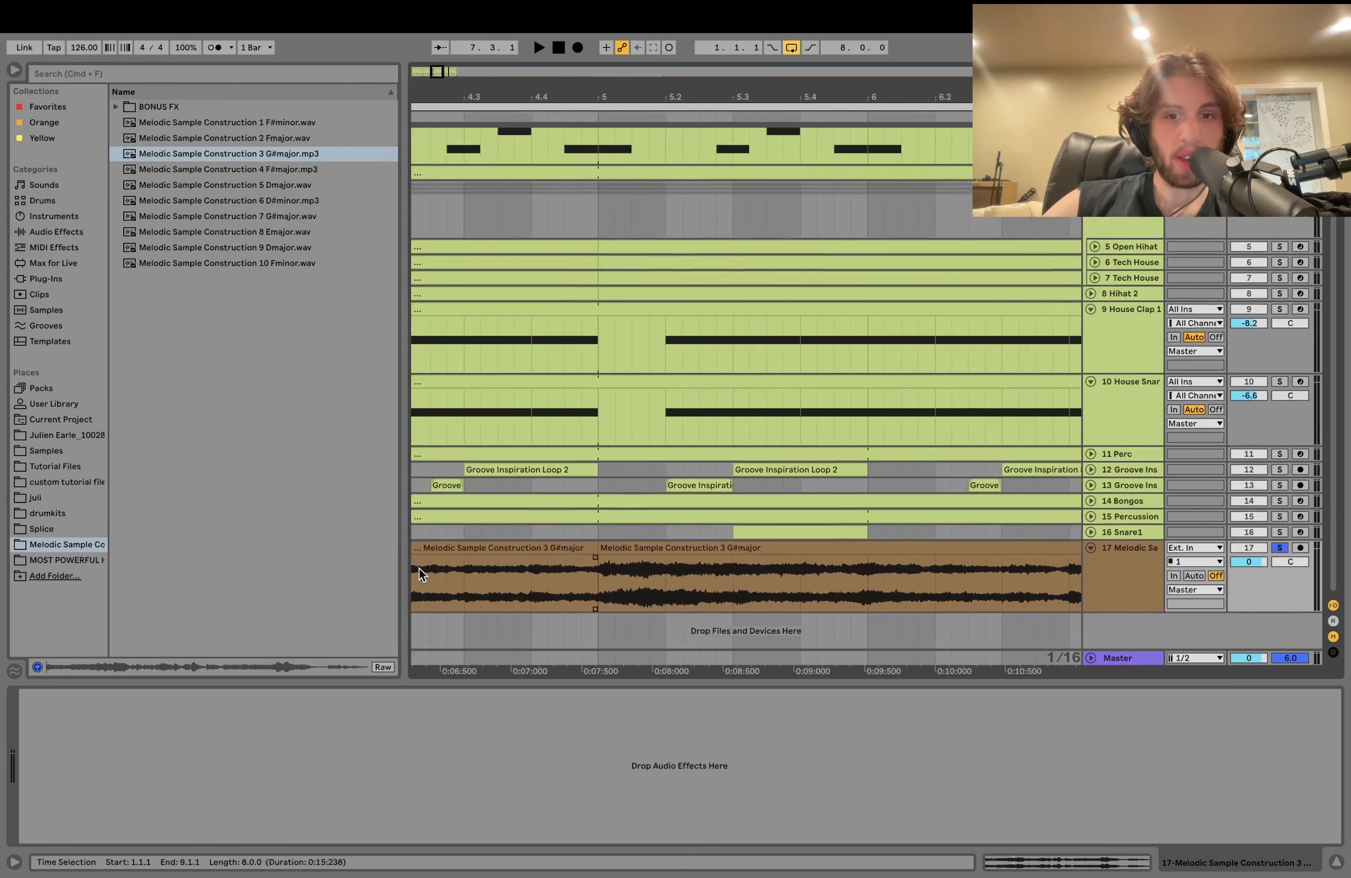
scroll(419, 567, "right", 3)
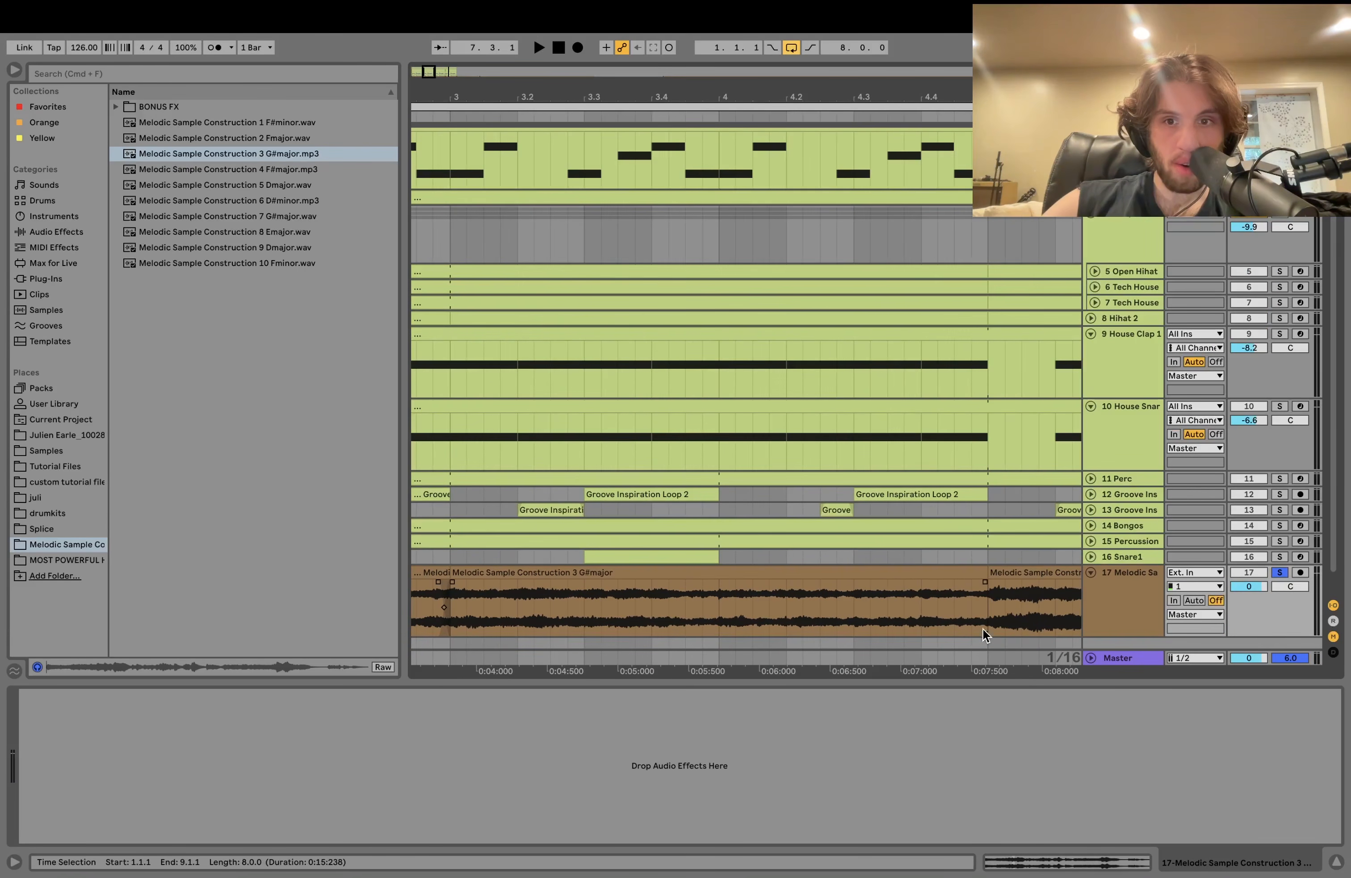
left_click(982, 583)
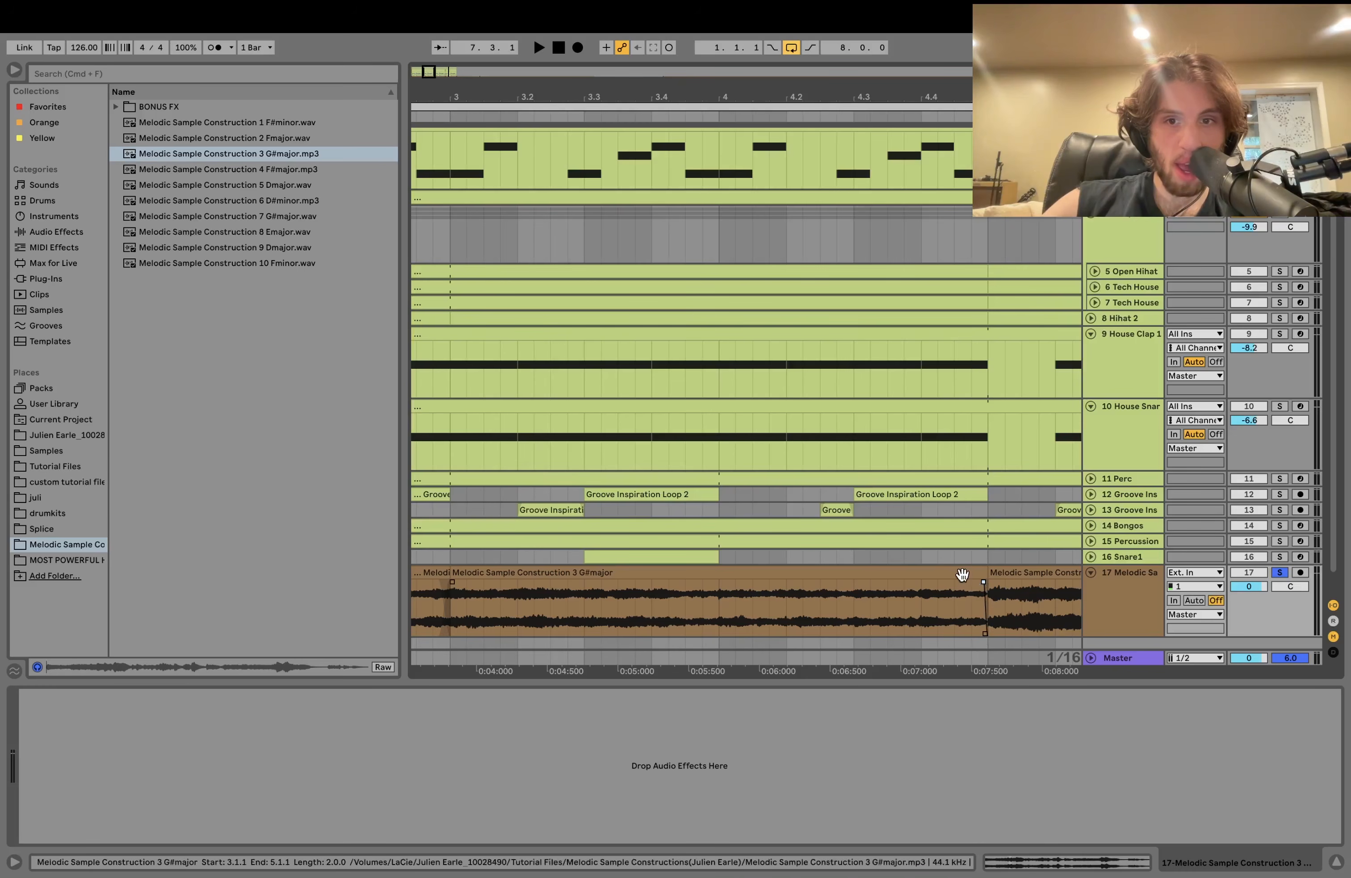
Duplicate the faded melodic section from 1.1.1 to 5.1.1 over bars 5 to 8.
left_click_drag(837, 101, 558, 98)
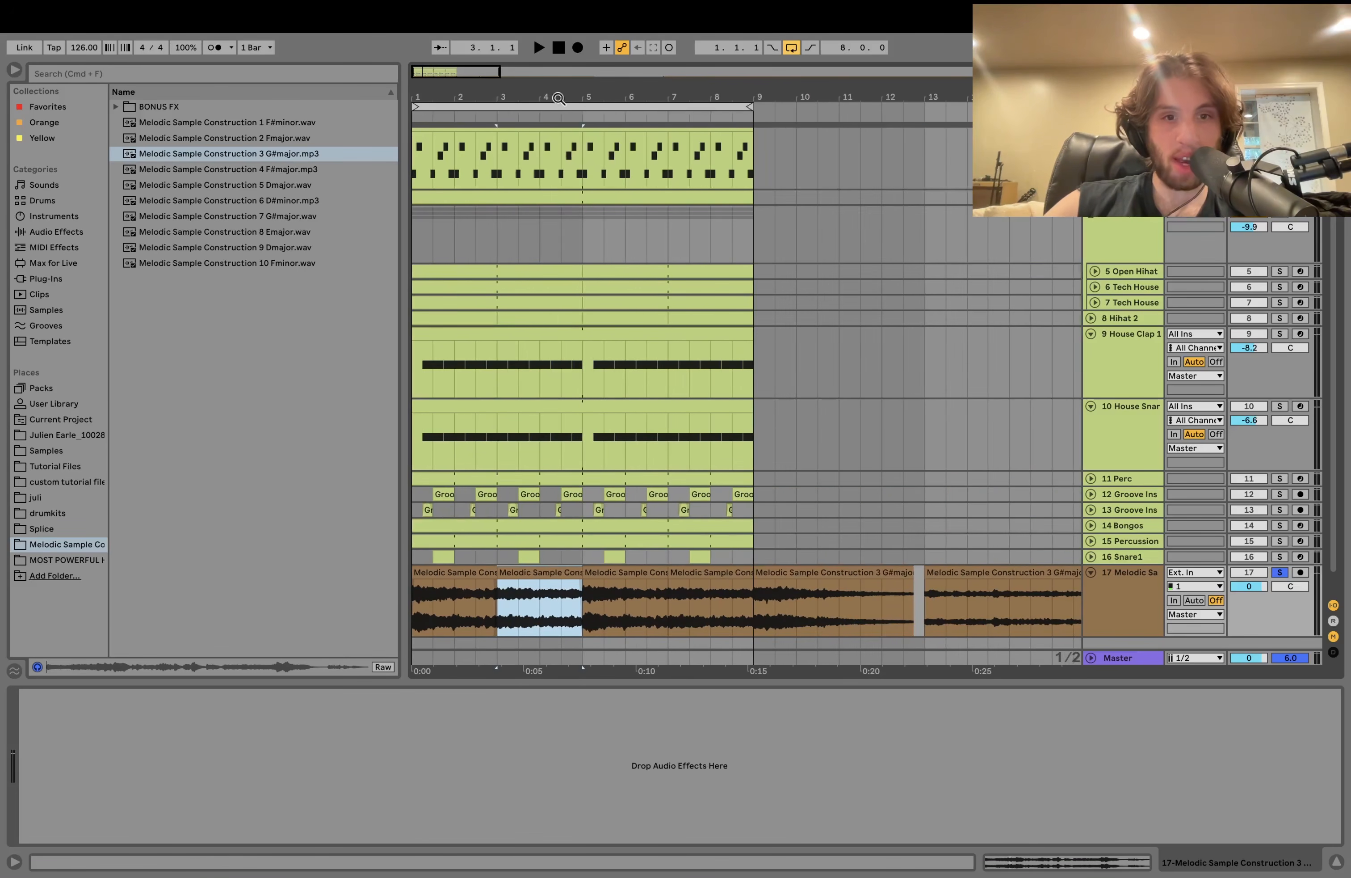
left_click(464, 574, "shift")
key("super+d")
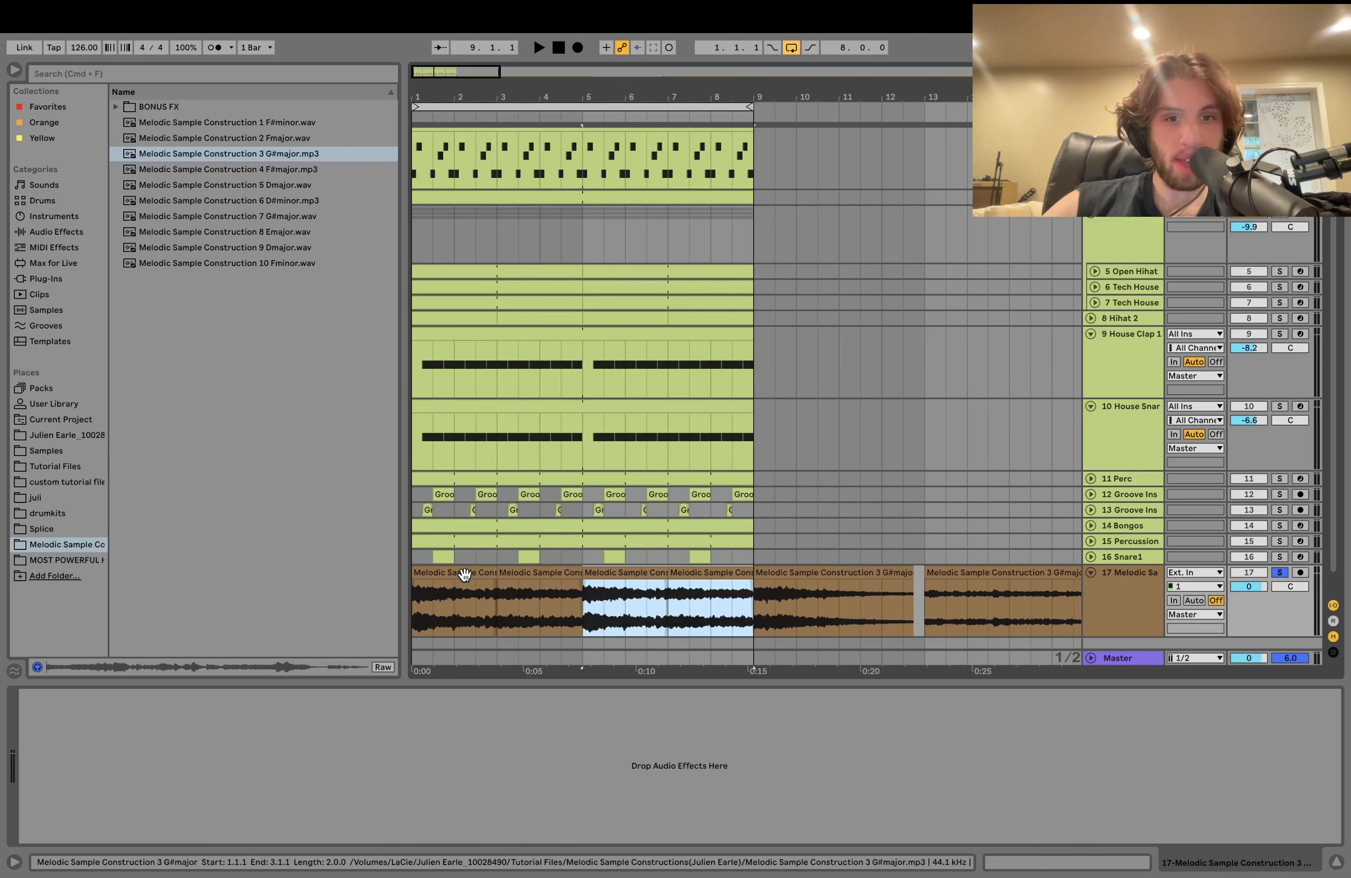
key("super+z")
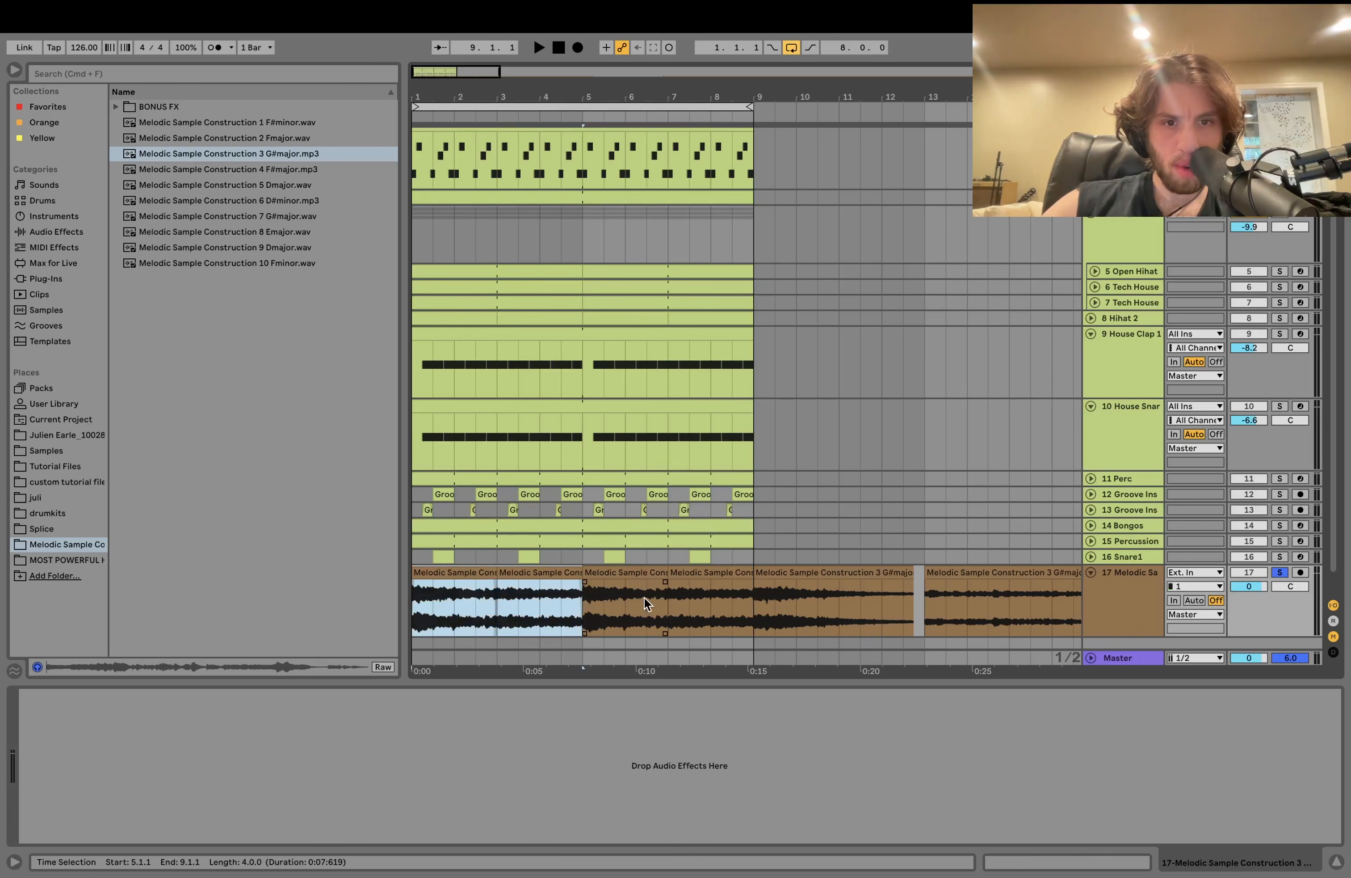
left_click_drag(582, 598, 395, 580)
key("super+d")
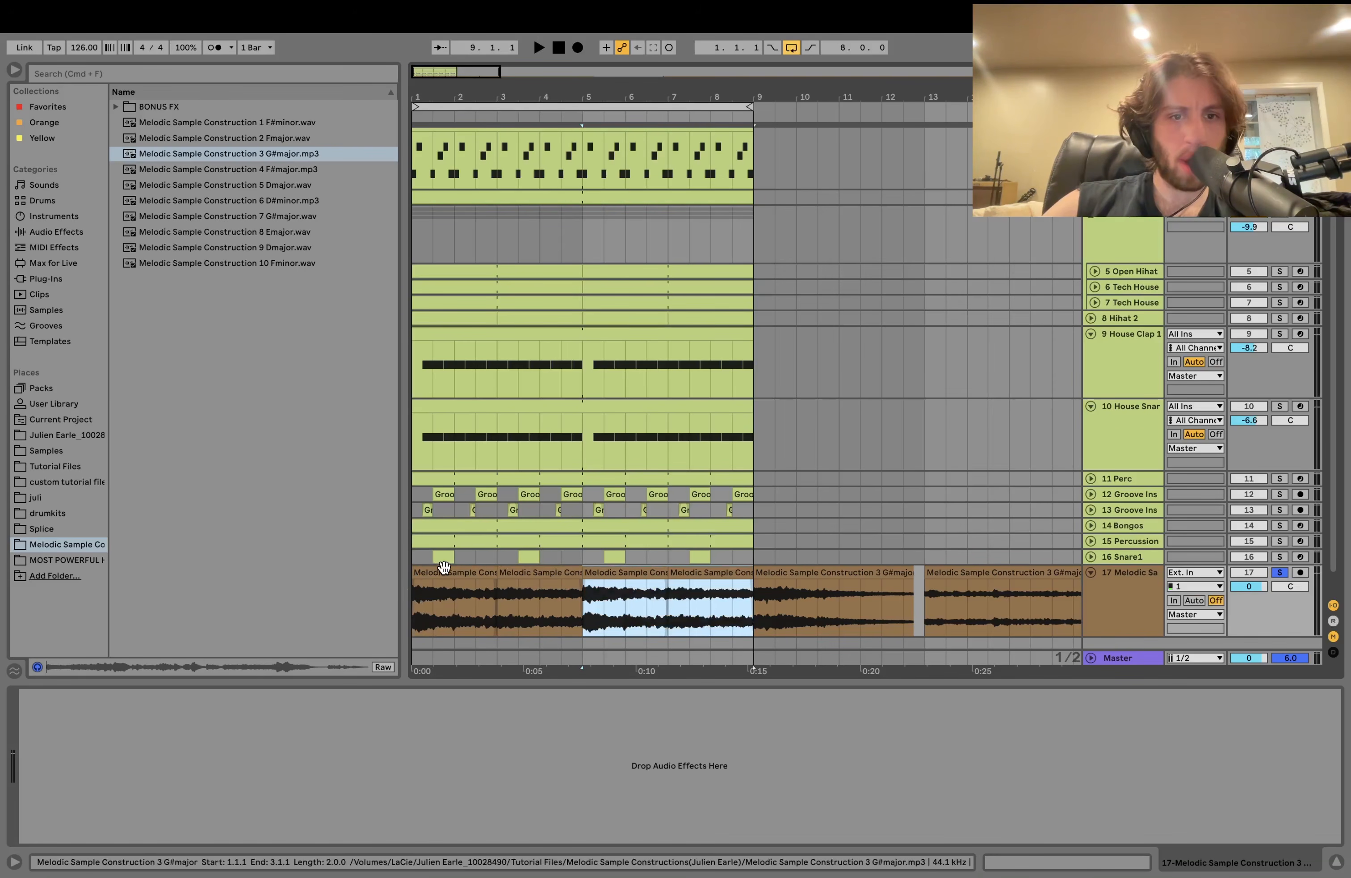
Copy the sidechained Compressor from the Bass track onto the melodic sample track.
left_click(443, 572)
left_click(1122, 157)
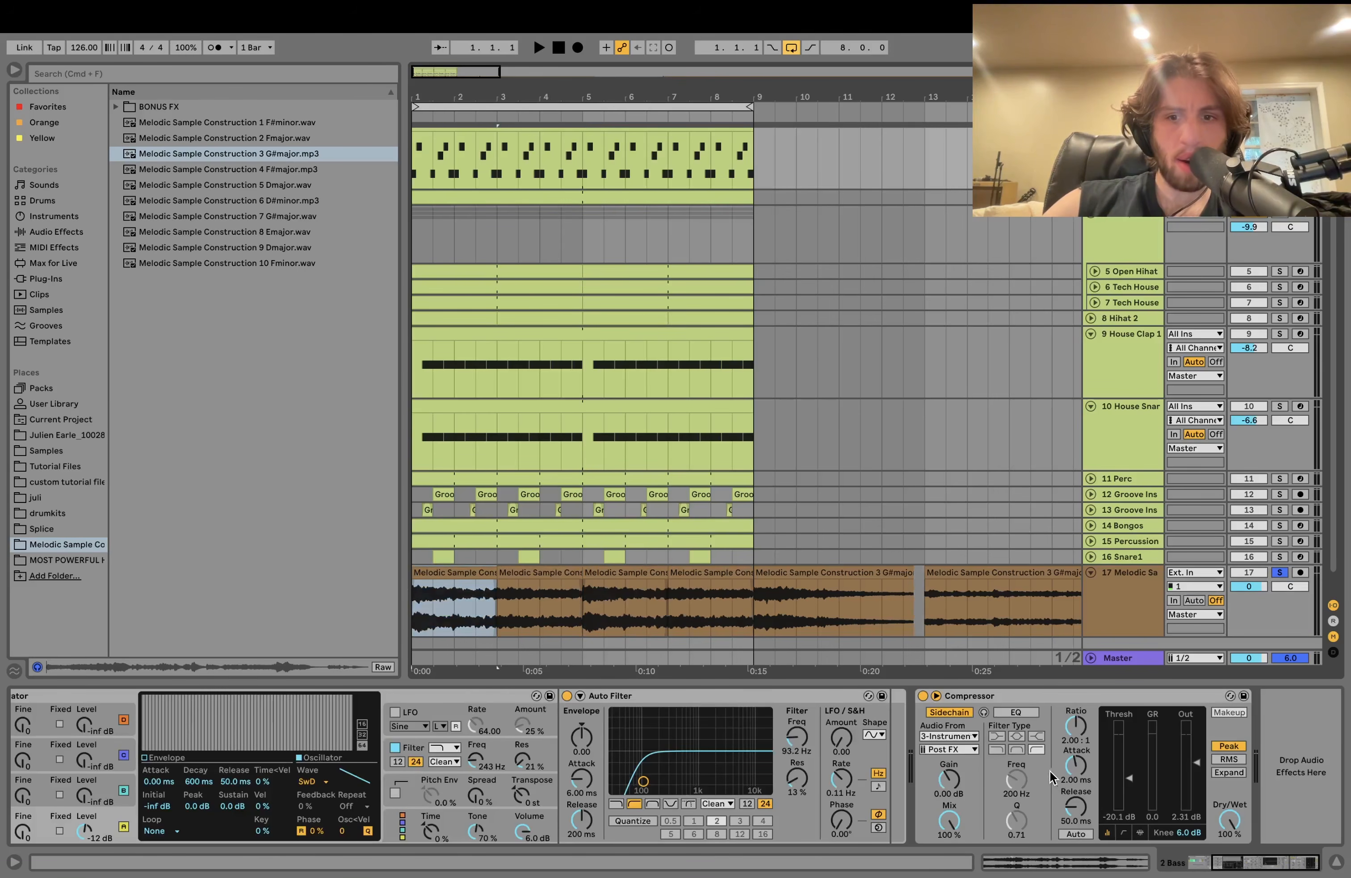
left_click(991, 697)
left_click_drag(827, 652, 727, 594)
Play the loop, unsolo the melodic sample track and set its volume to -4.9 dB.
key("space")
left_click(1283, 555)
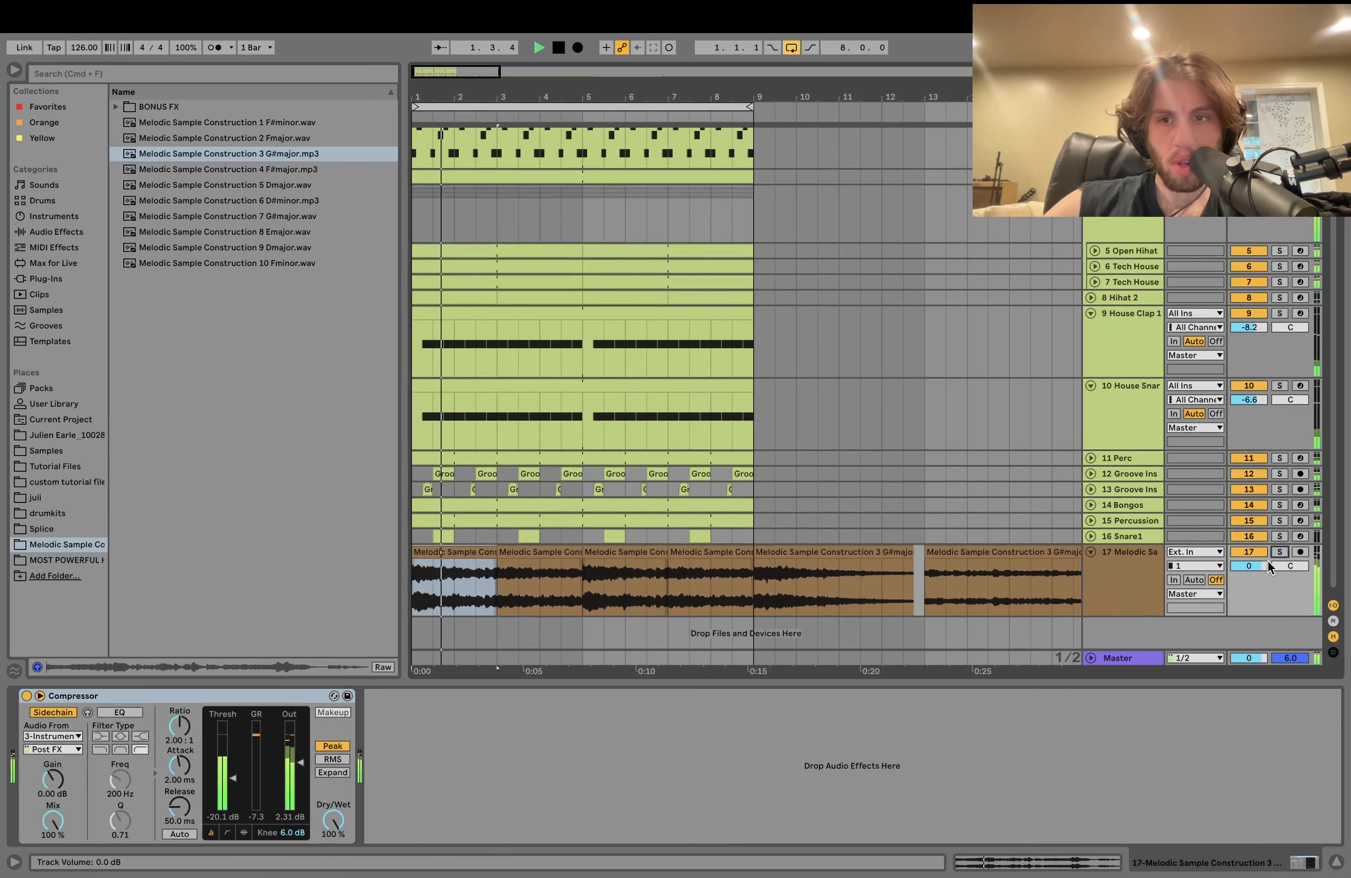
left_click_drag(1251, 566, 1251, 592)
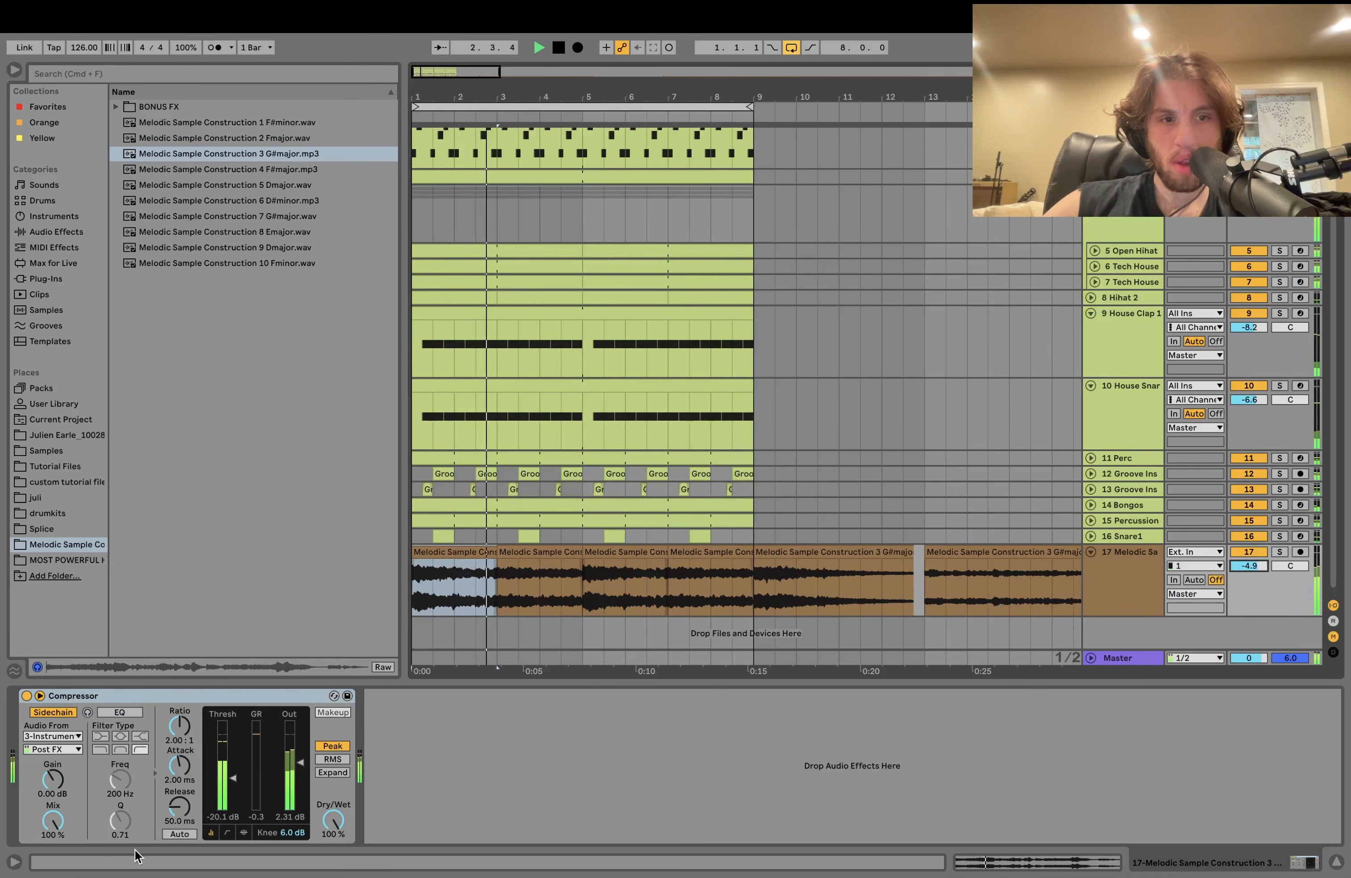
Add a high-pass Auto Filter at 445 Hz with 19% resonance to the melodic track and lower its Compressor threshold to -29 dB.
left_click(74, 233)
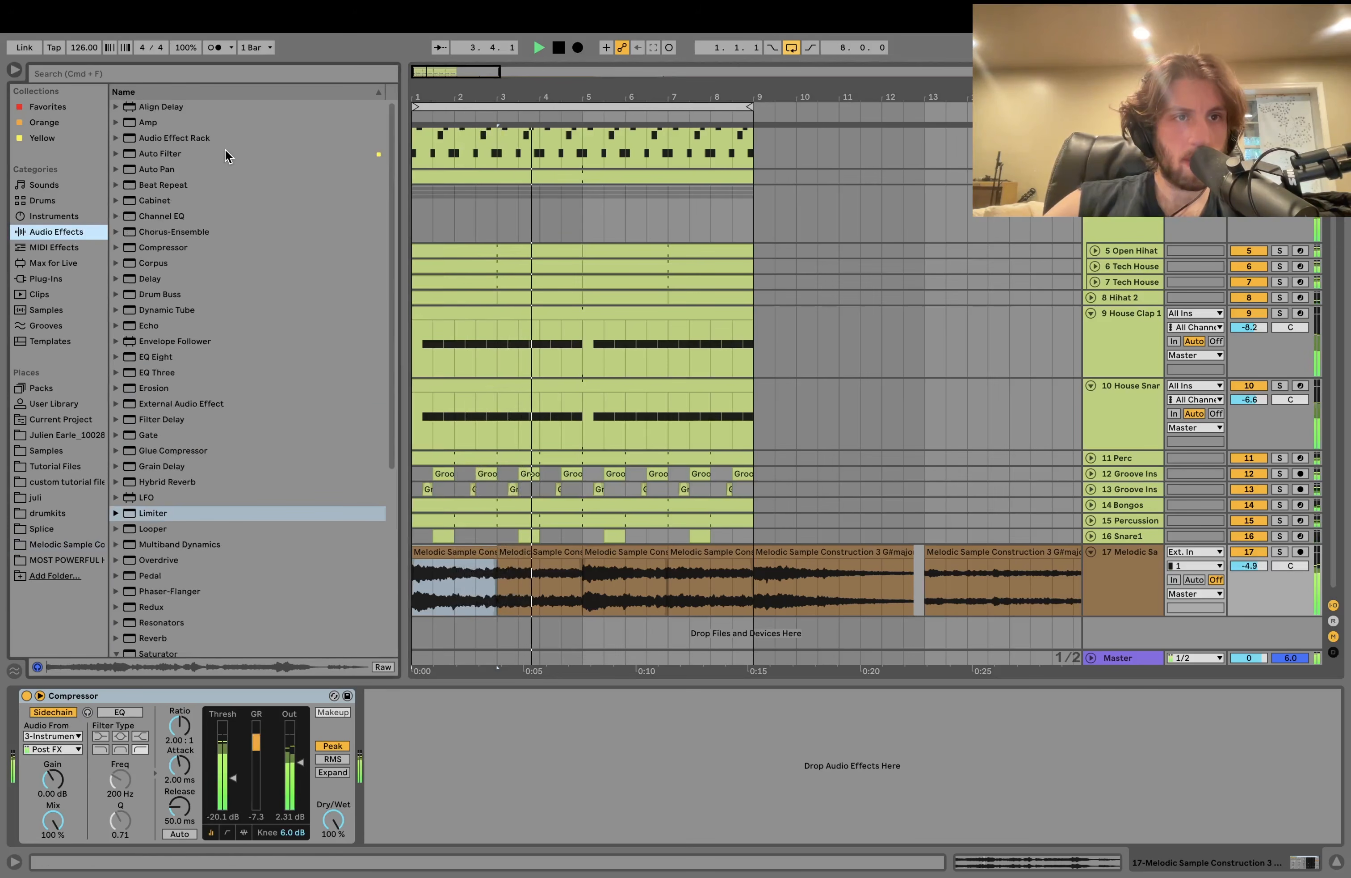
scroll(226, 159, "up", 4)
double_click(227, 153)
left_click(439, 803)
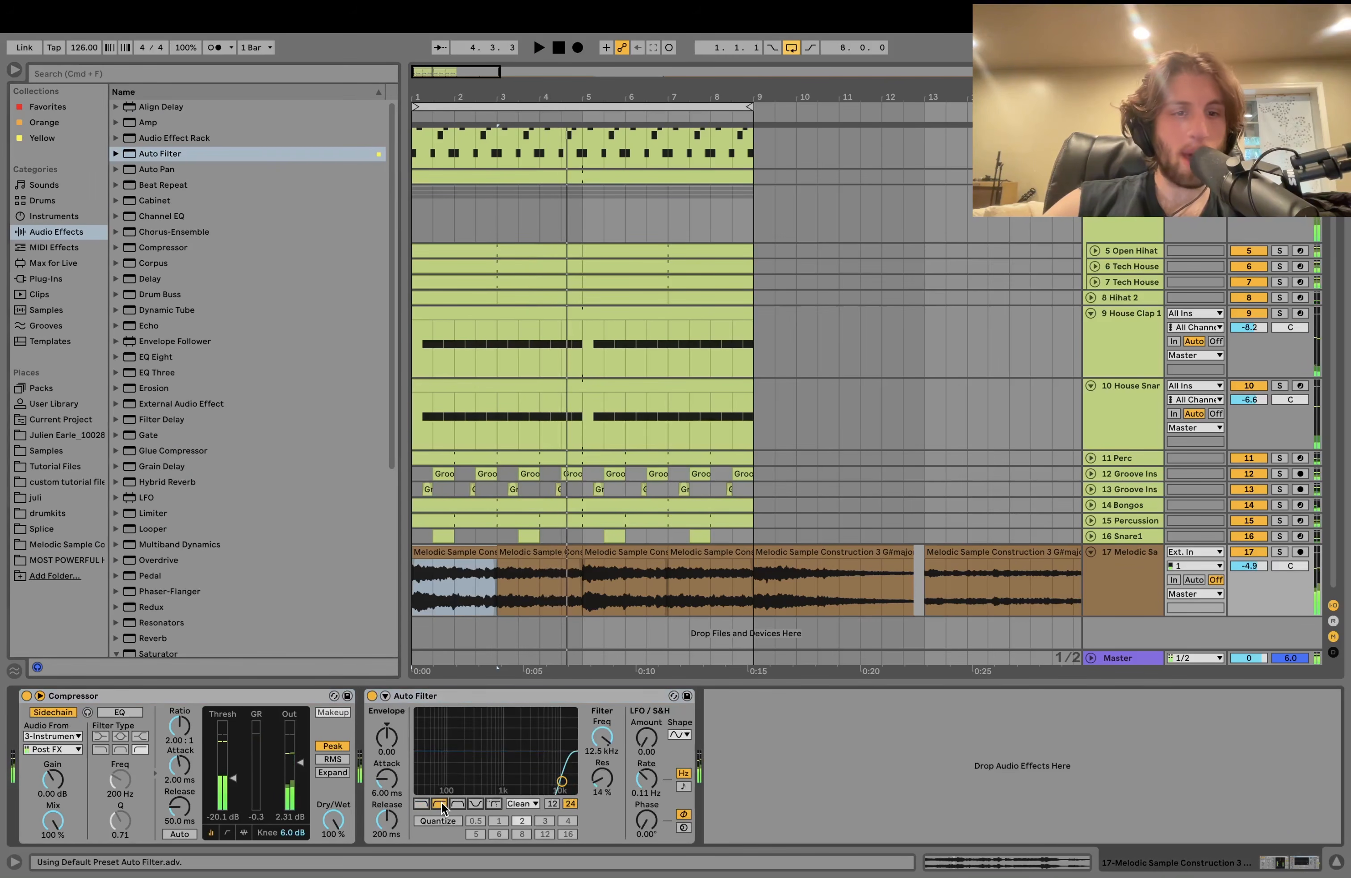
key("space")
mouse_move(485, 769)
left_mouse_down()
mouse_move(479, 778)
mouse_move(498, 777)
mouse_move(484, 777)
left_mouse_up()
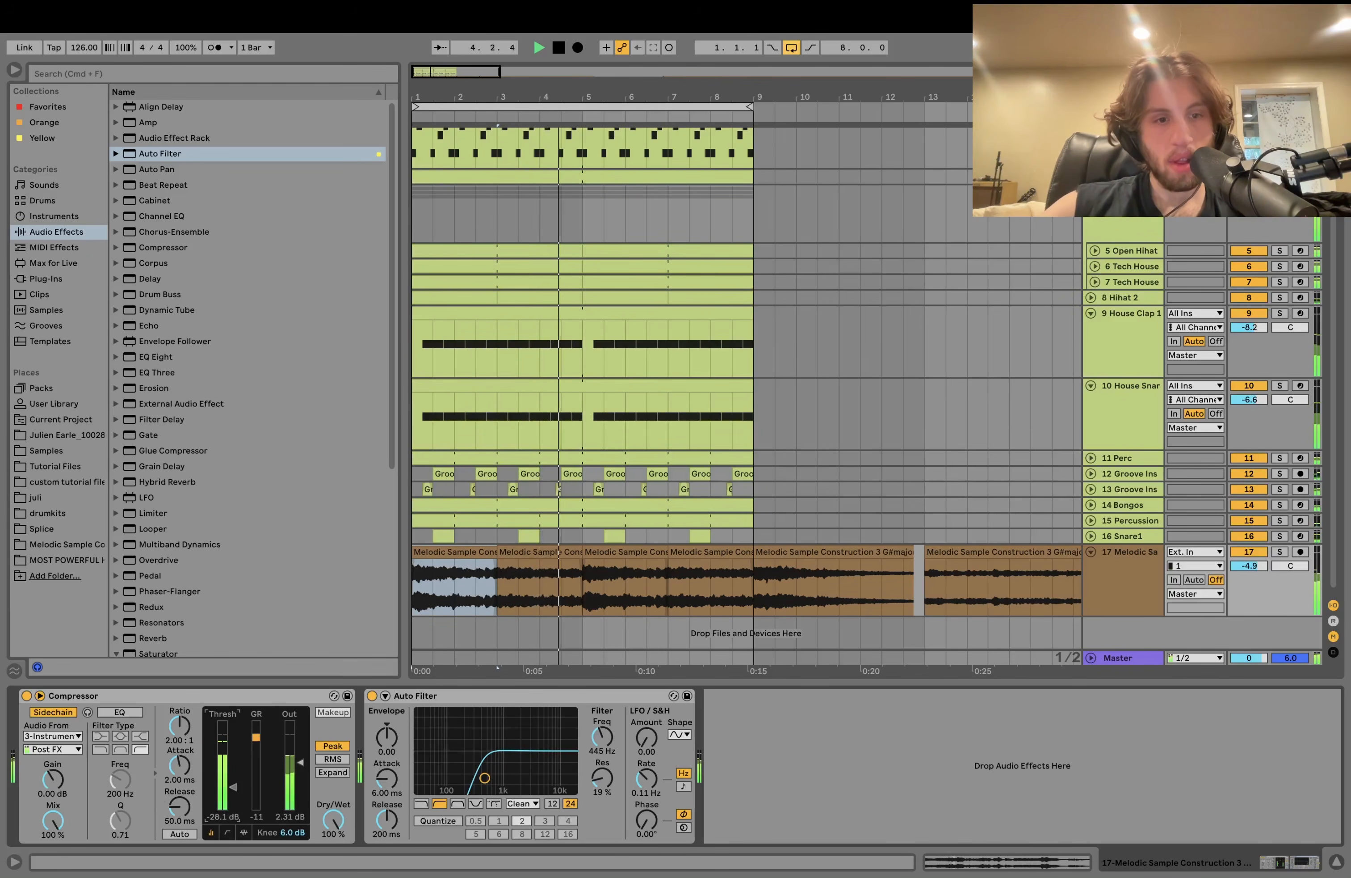
Open the Bass track's MIDI clip, transpose all notes up so the root is F0, and play the result.
scroll(671, 368, "up", 3)
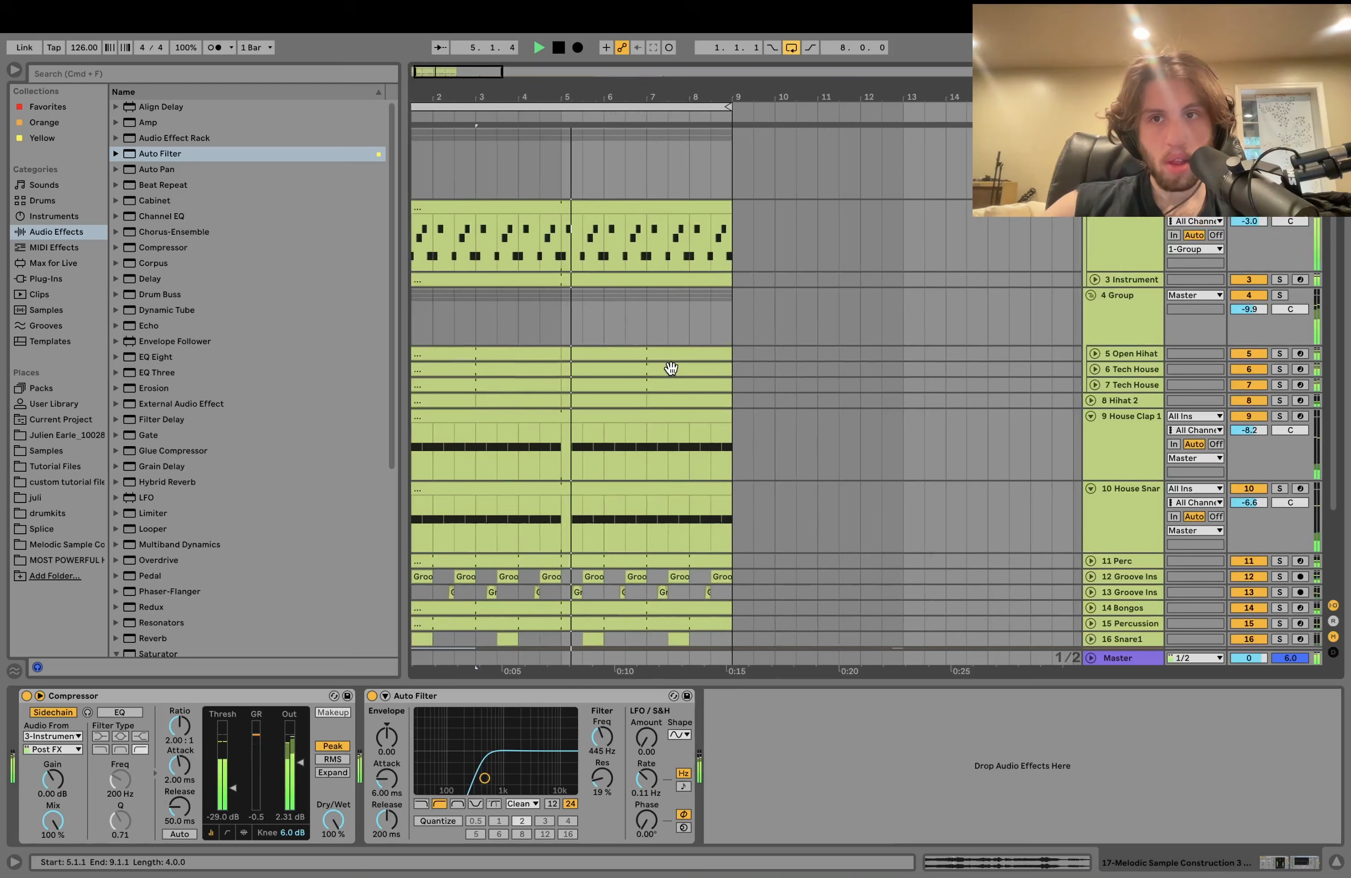
double_click(618, 207)
key("space")
left_click(467, 517)
key("super+a")
key("Up")
key("Up")
key("Up")
key("Up")
key("Up")
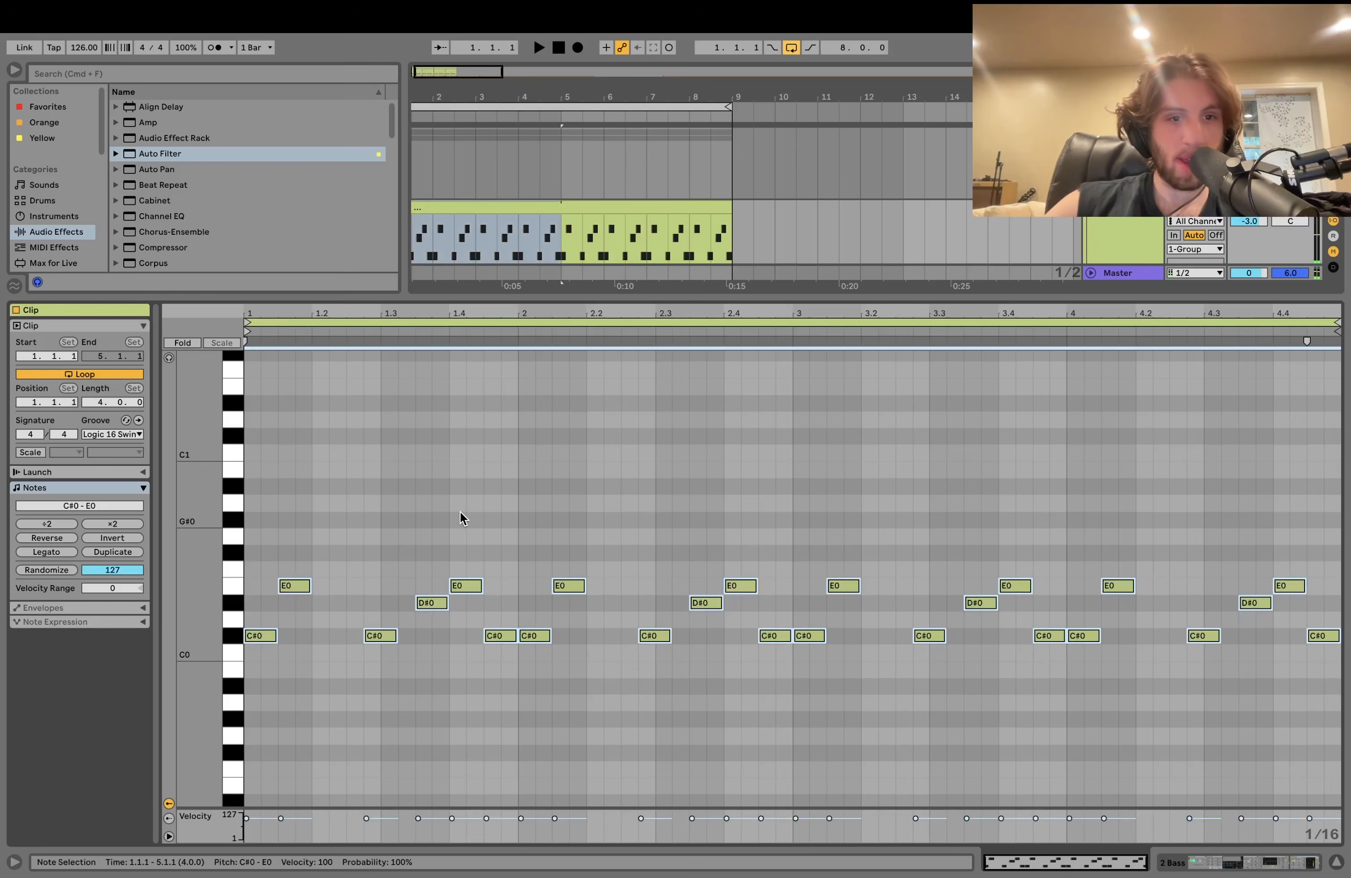
key("space")
key("space")
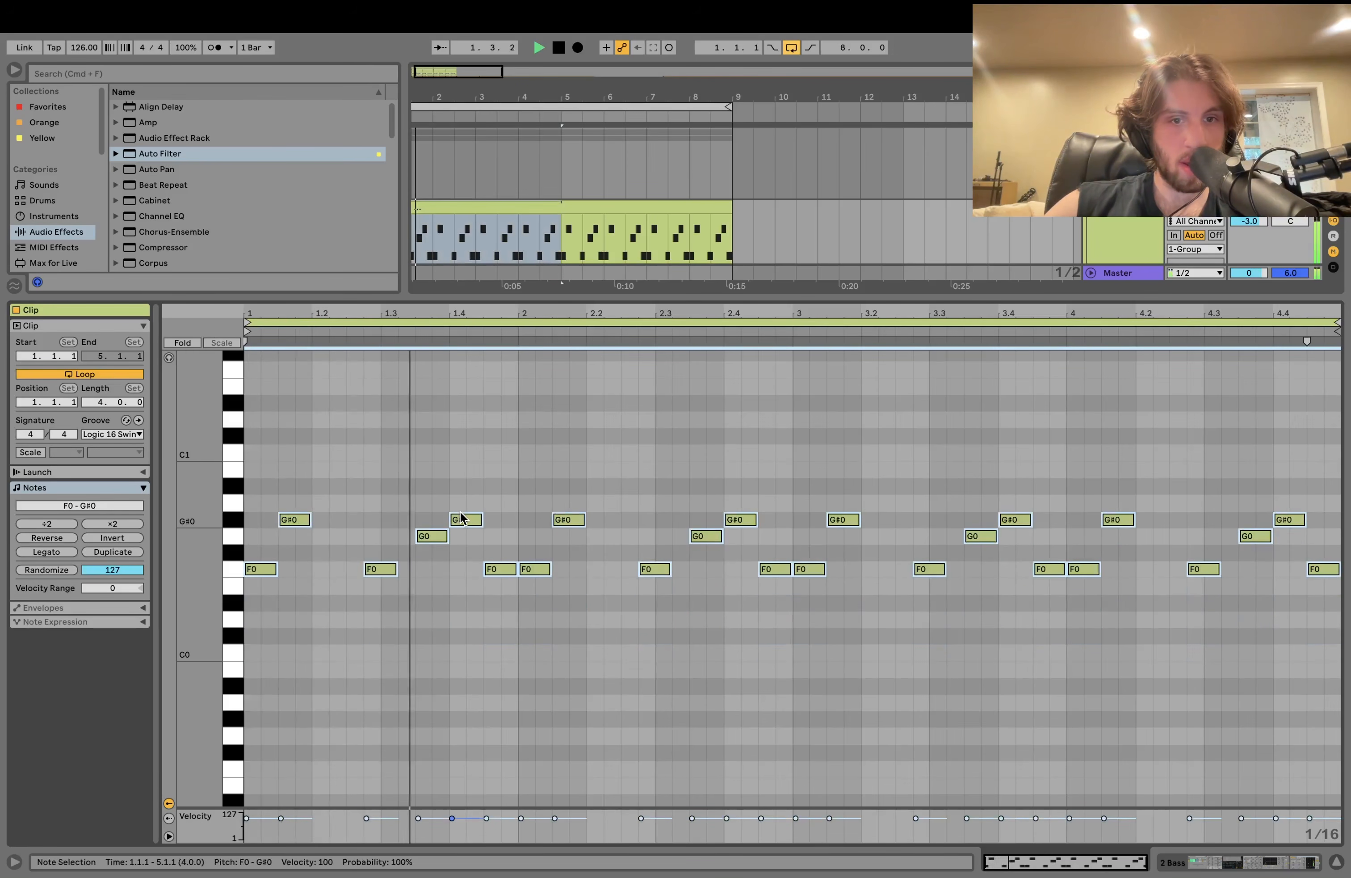
Raise all bass notes three semitones to a G#0 root, move the B0 notes up to C1 and play.
key("Up")
key("Up")
key("Up")
left_click(234, 471)
key("Up")
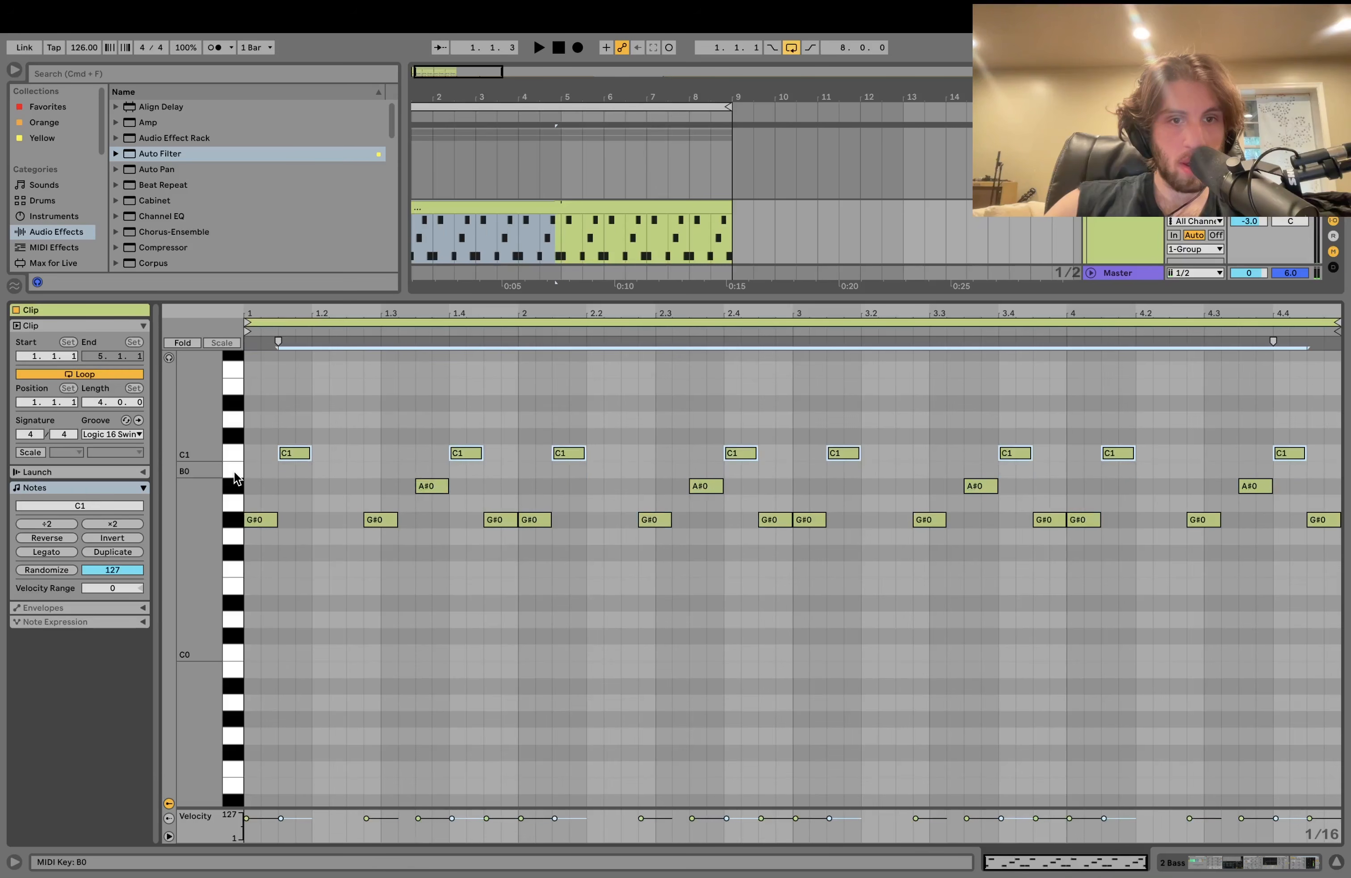
key("space")
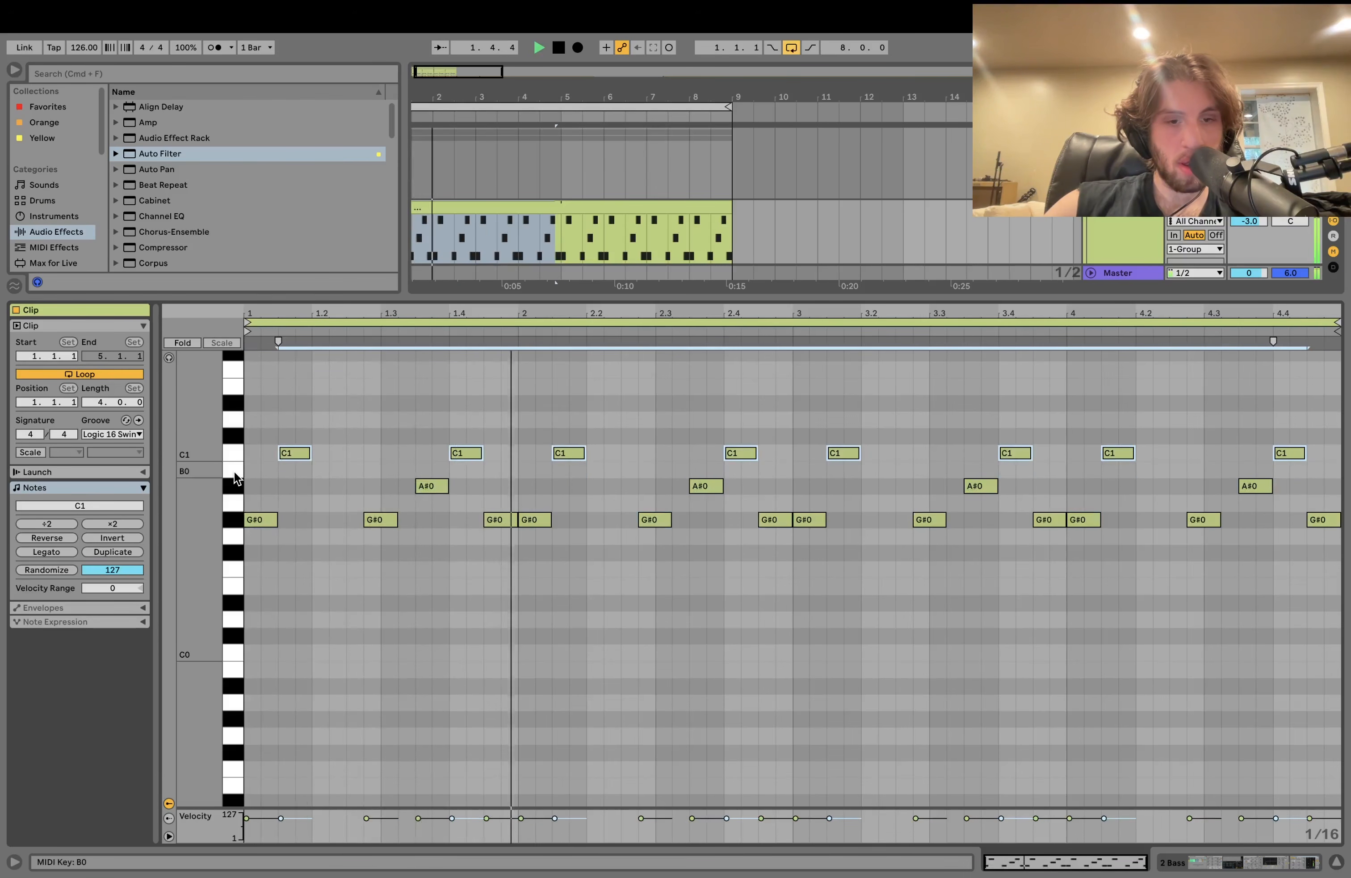
Drop all bass notes by an octave and raise the notes in bars 3 and 4 by four semitones.
key("super+a")
key("shift+Down")
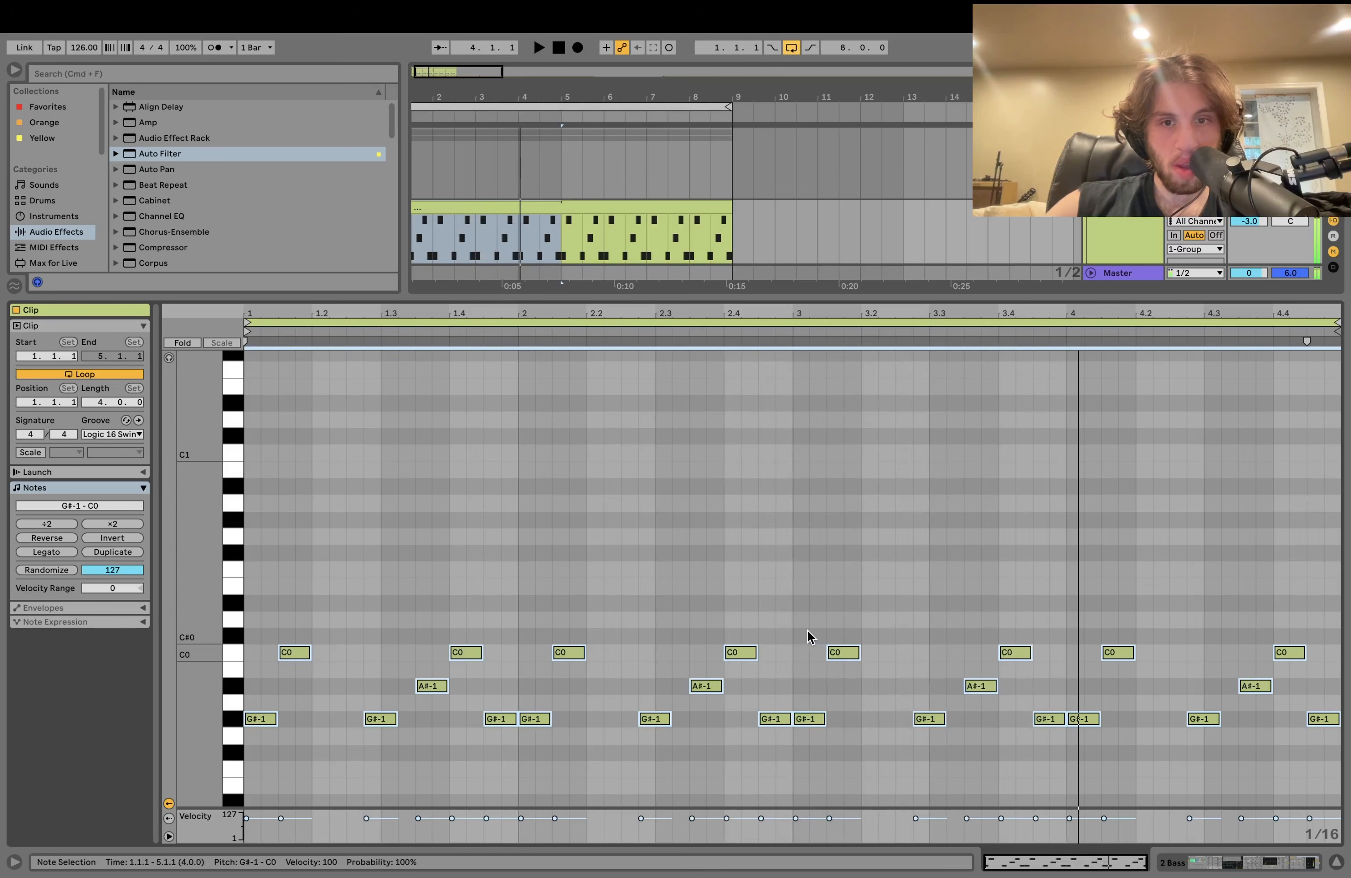
left_click_drag(809, 631, 1345, 820)
key("Up")
key("Up")
key("Up")
key("Up")
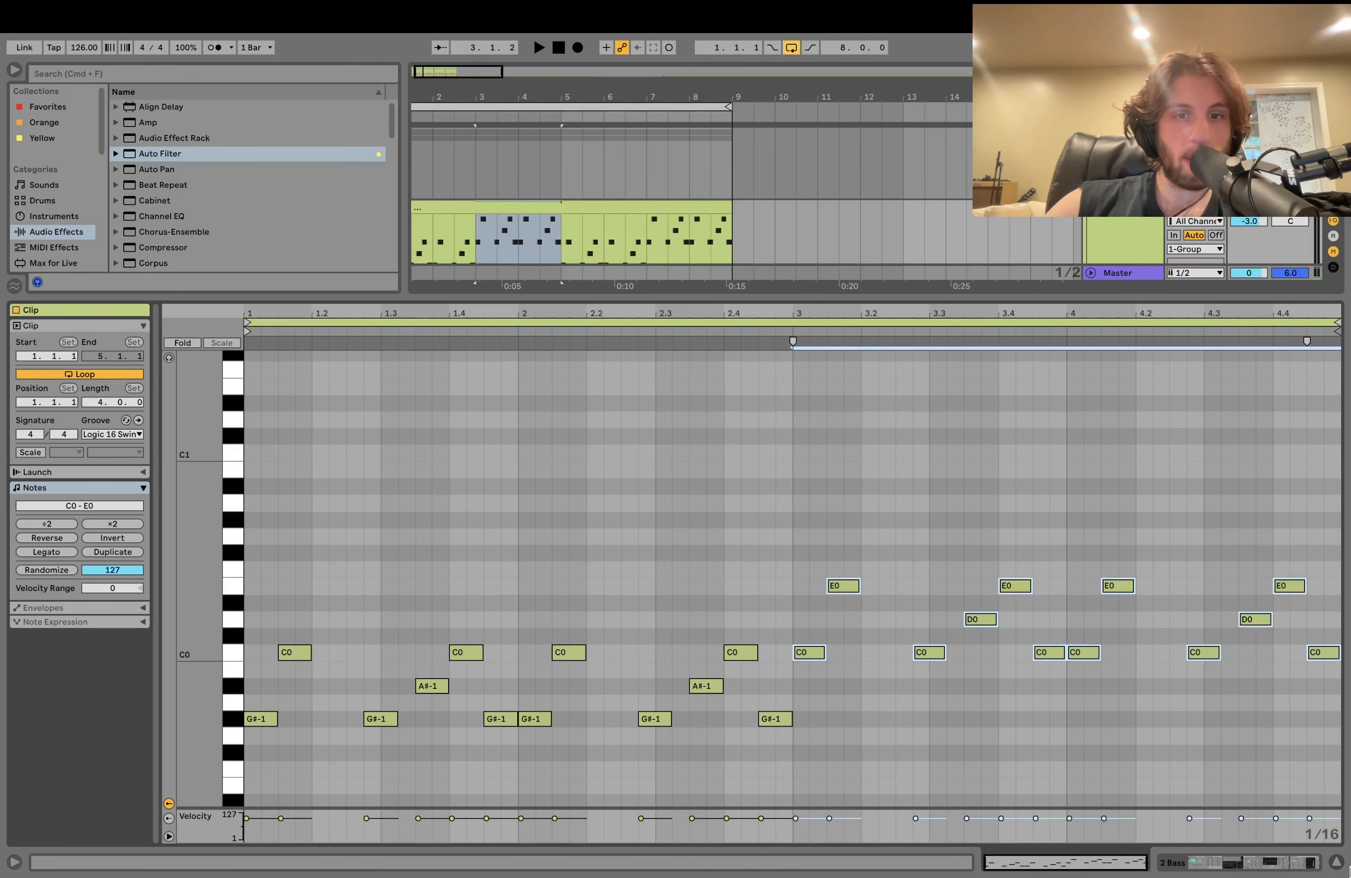
Lower the E0 notes in bars 3 and 4 of the bass clip to D#0 and play it.
left_click(805, 581)
left_click_drag(804, 577, 1343, 591)
key("space")
key("Down")
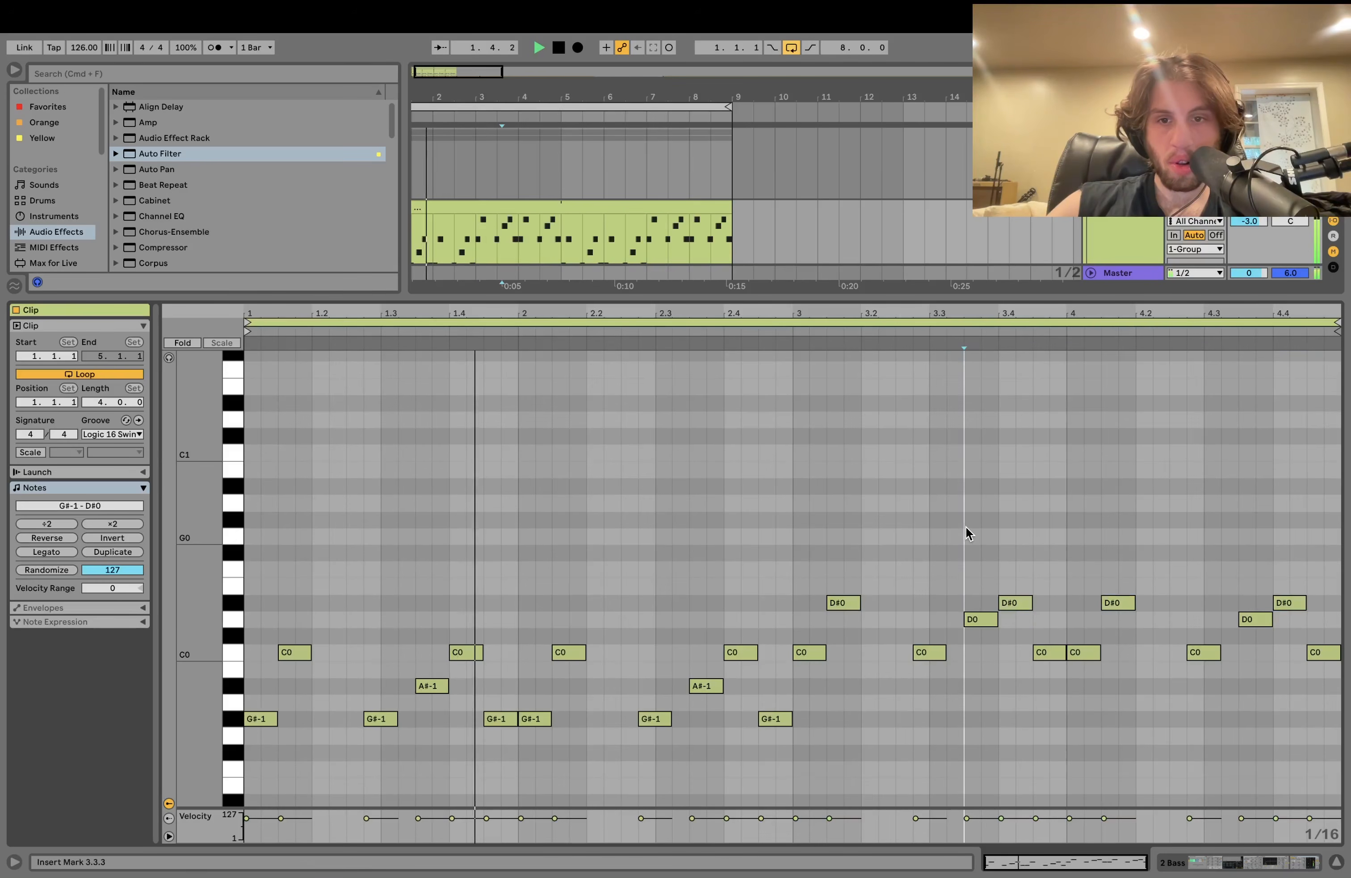
Try the whole bass clip an octave higher and move it back down while playing.
key("super+a")
key("shift+Up")
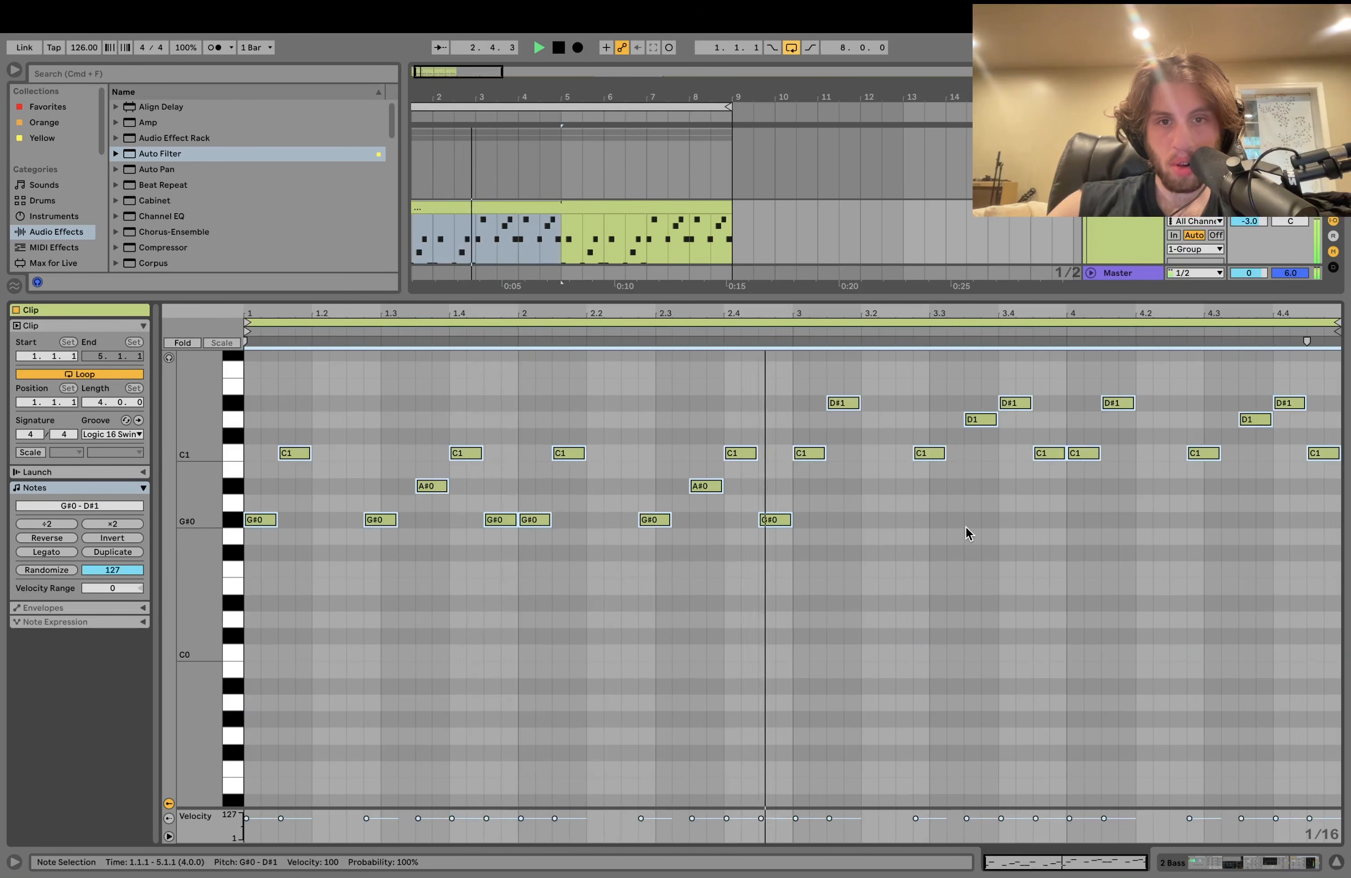
key("shift+Down")
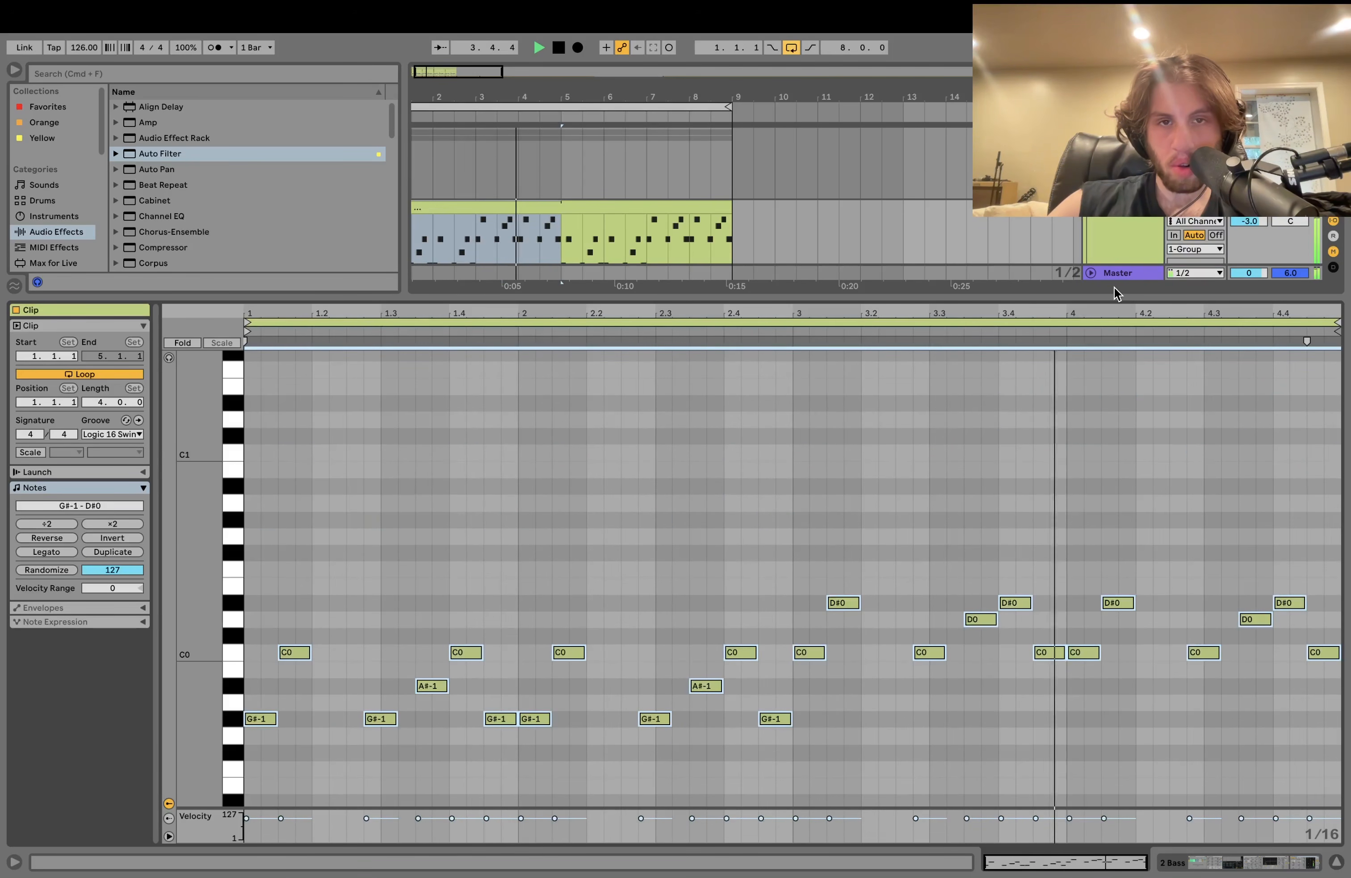
Stop playback and raise all notes of the bass clip three semitones to a B-1 root.
double_click(1146, 232)
left_click(1136, 176)
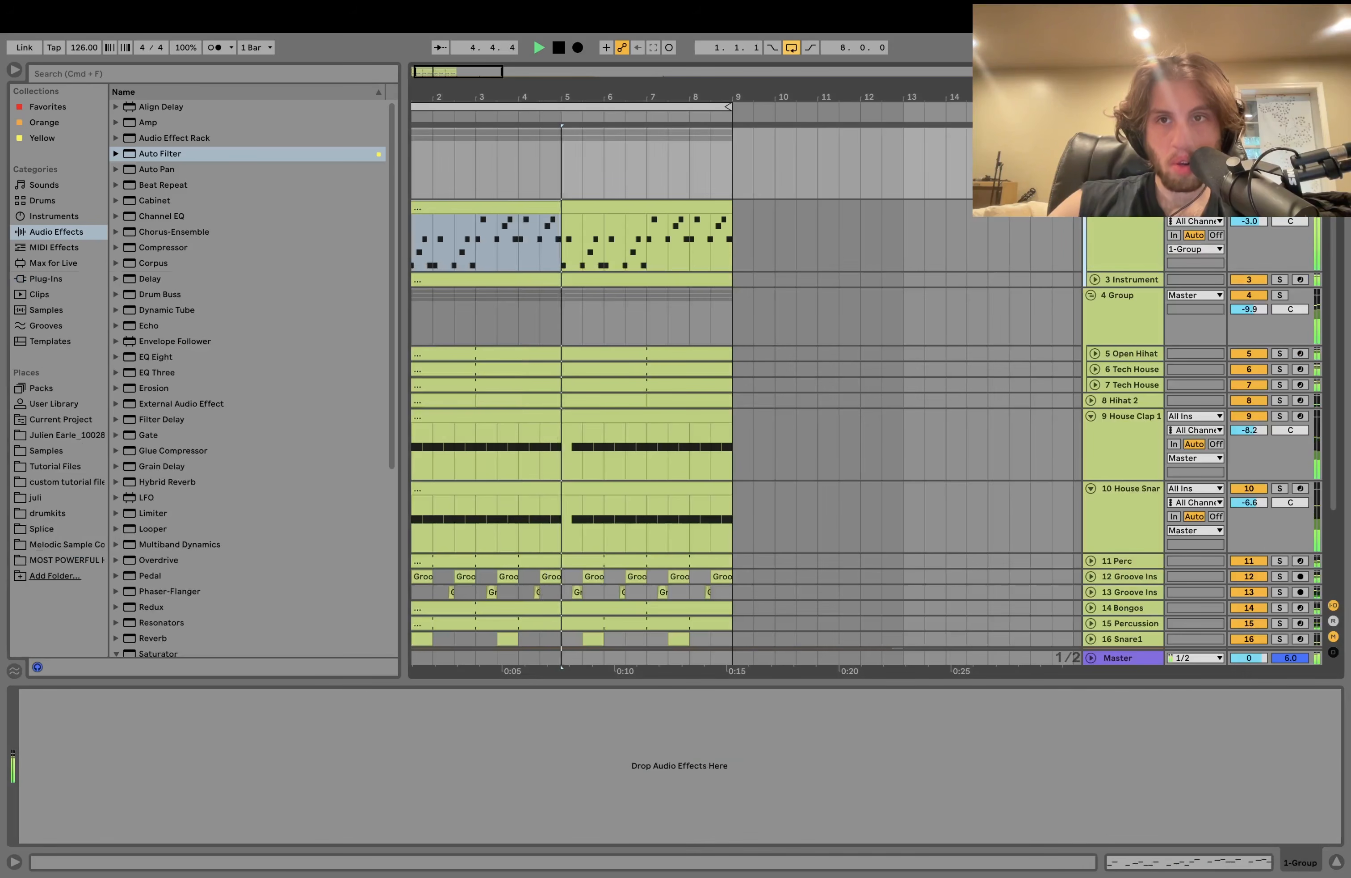
scroll(1137, 176, "down", 4)
scroll(1136, 177, "up", 4)
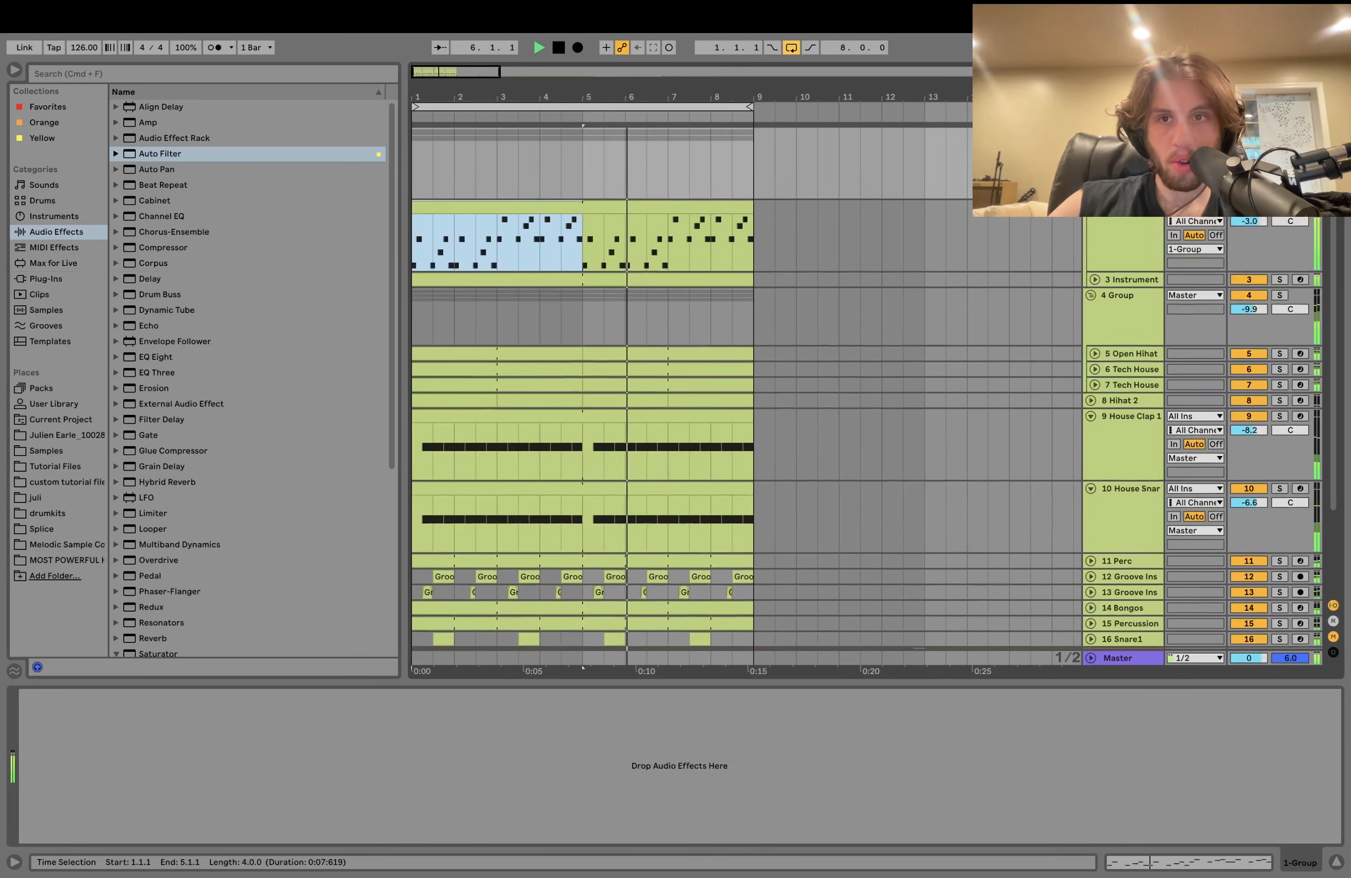
left_click(1109, 223)
left_click(683, 207, "shift")
double_click(682, 207)
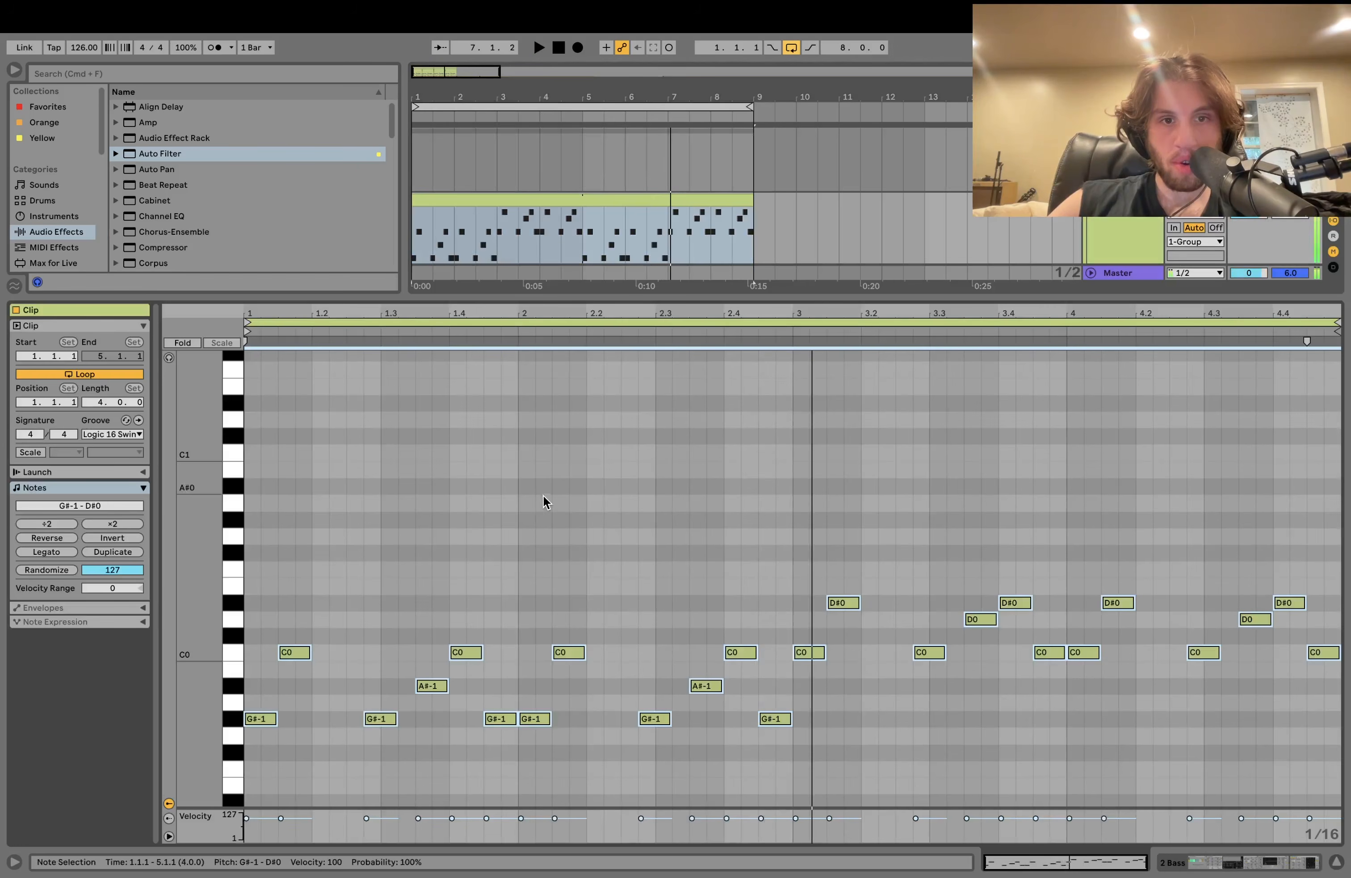
left_click(537, 515)
key("space")
key("super+a")
key("Up")
key("Up")
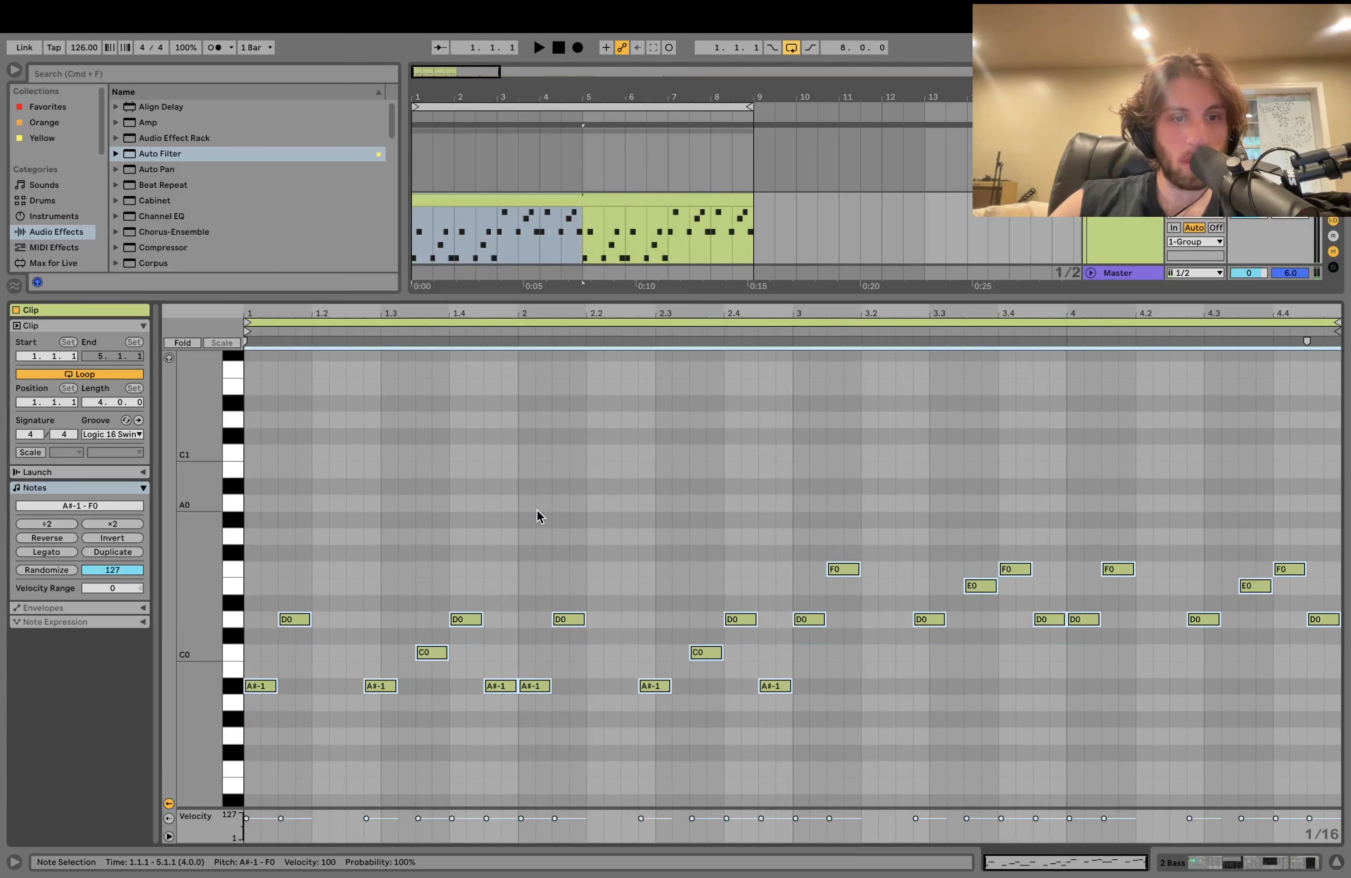
Transpose the four melodic sample clips in bars 1 to 8 up by three semitones and start playback.
left_click(1107, 234)
double_click(1108, 234)
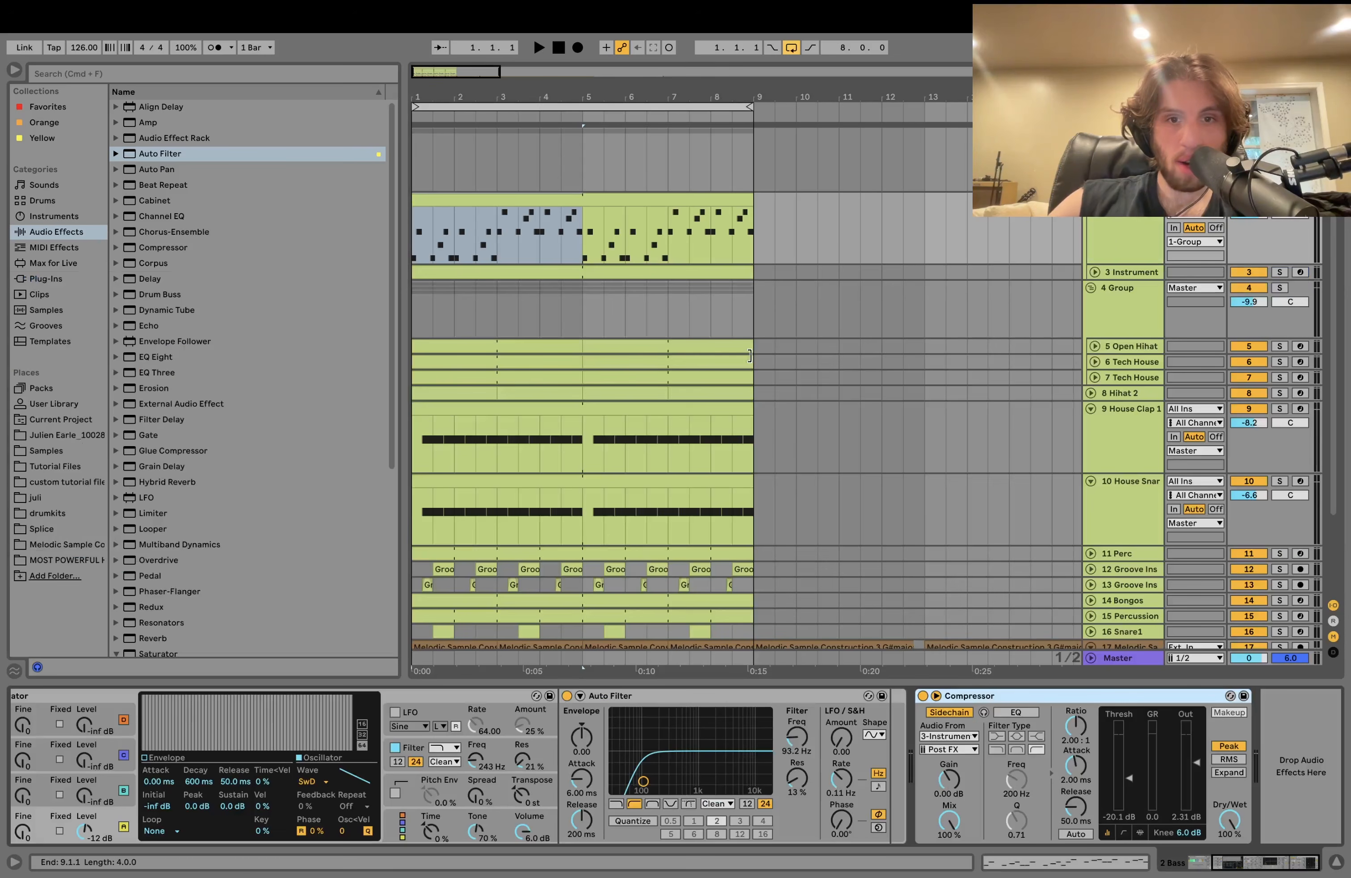
scroll(912, 393, "down", 4)
left_click(707, 548)
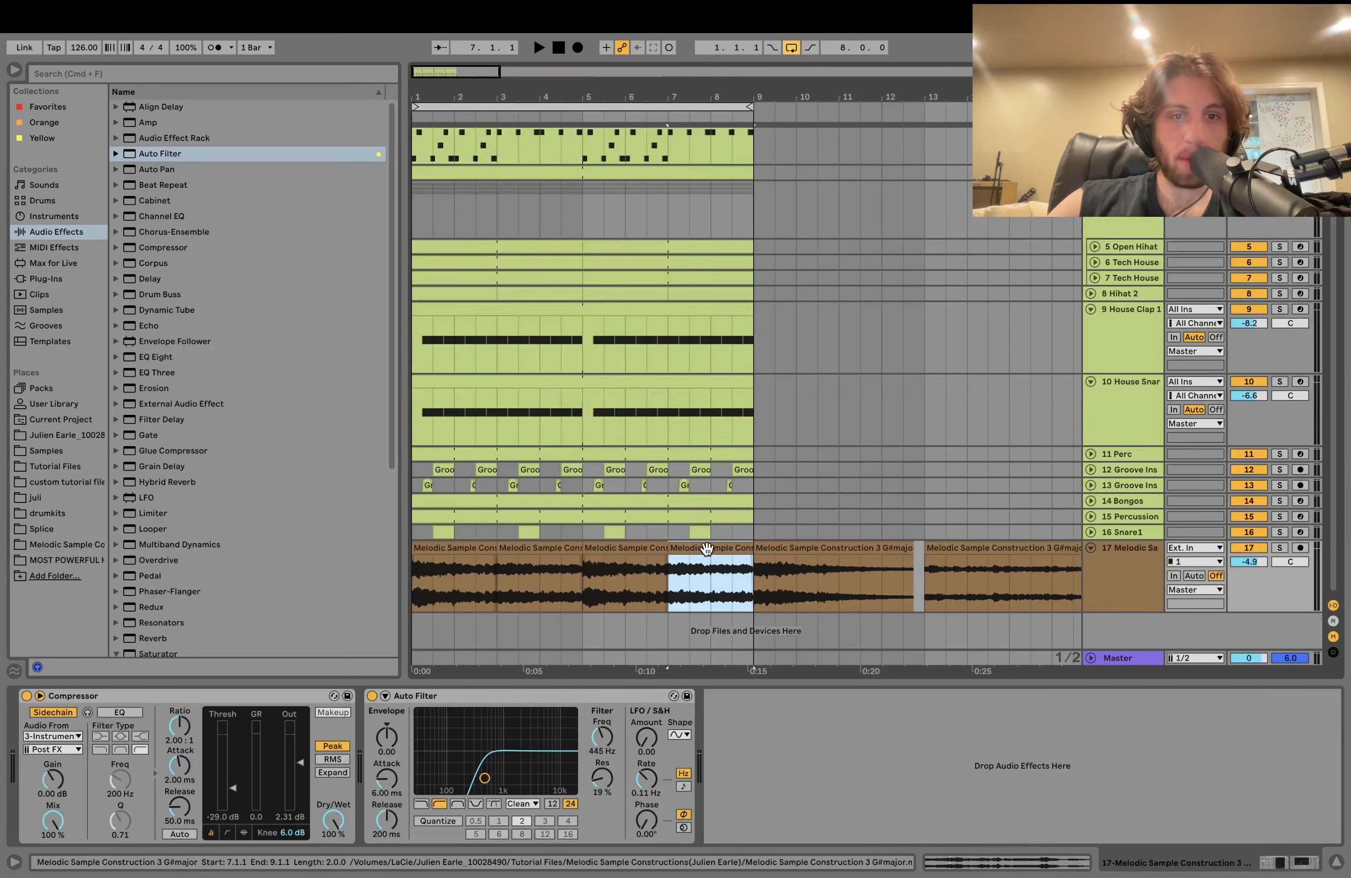
left_click(464, 547, "shift")
left_click(1066, 863)
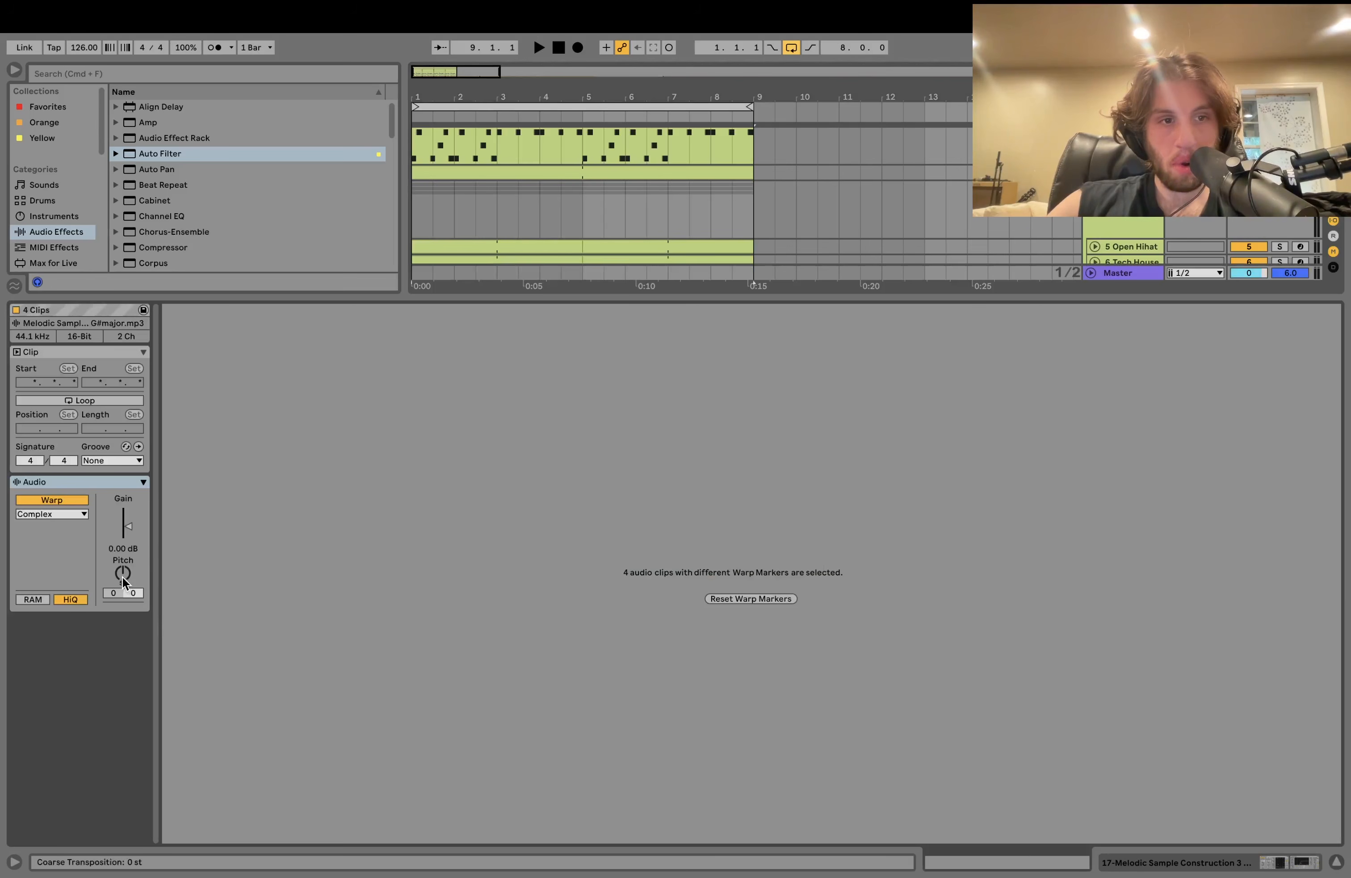
left_click_drag(123, 581, 122, 574)
key("space")
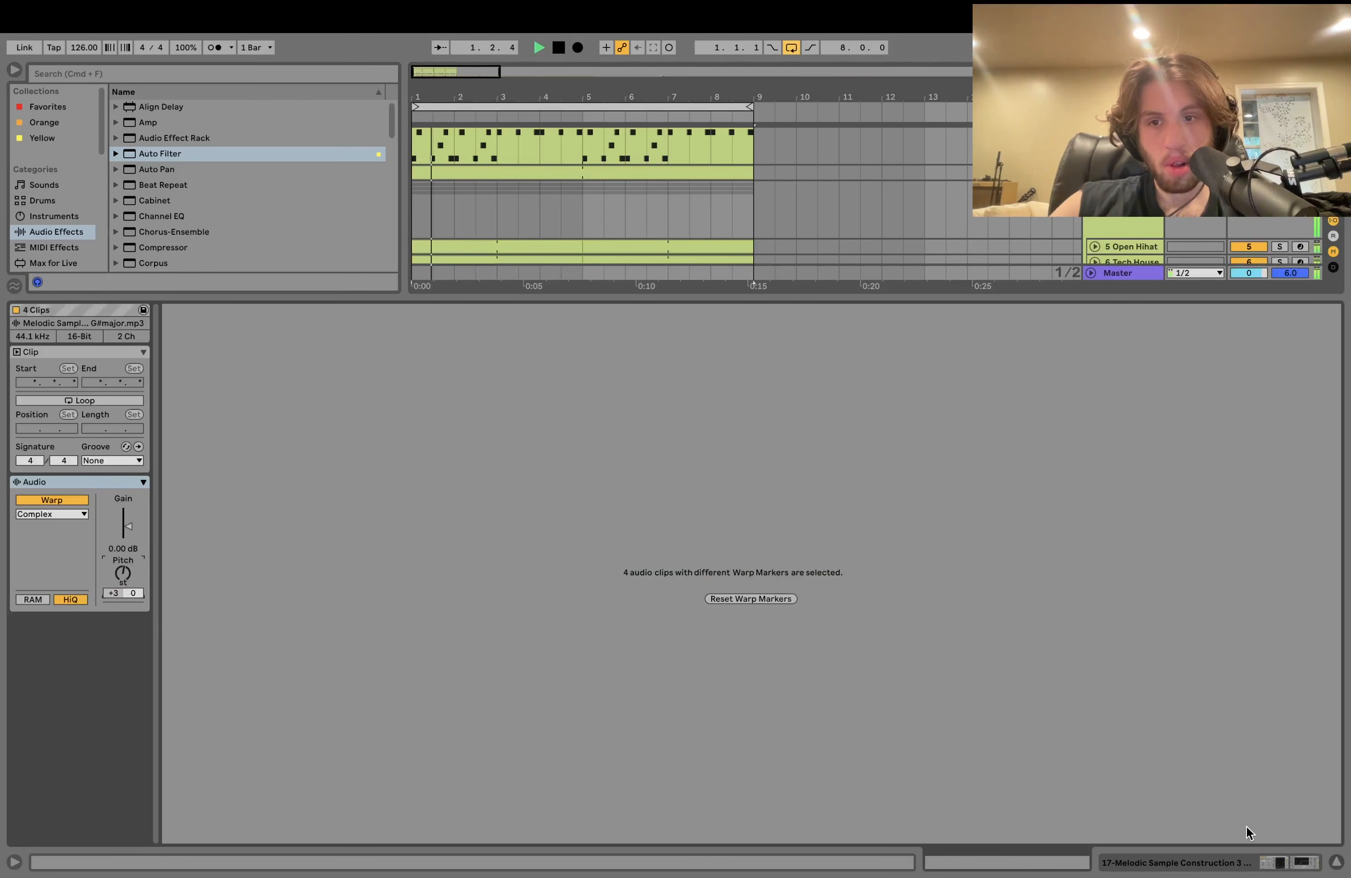
Lower the filter frequency of the bass rack's second Operator to 146 Hz while the loop plays.
left_click(1250, 863)
left_click(1122, 572)
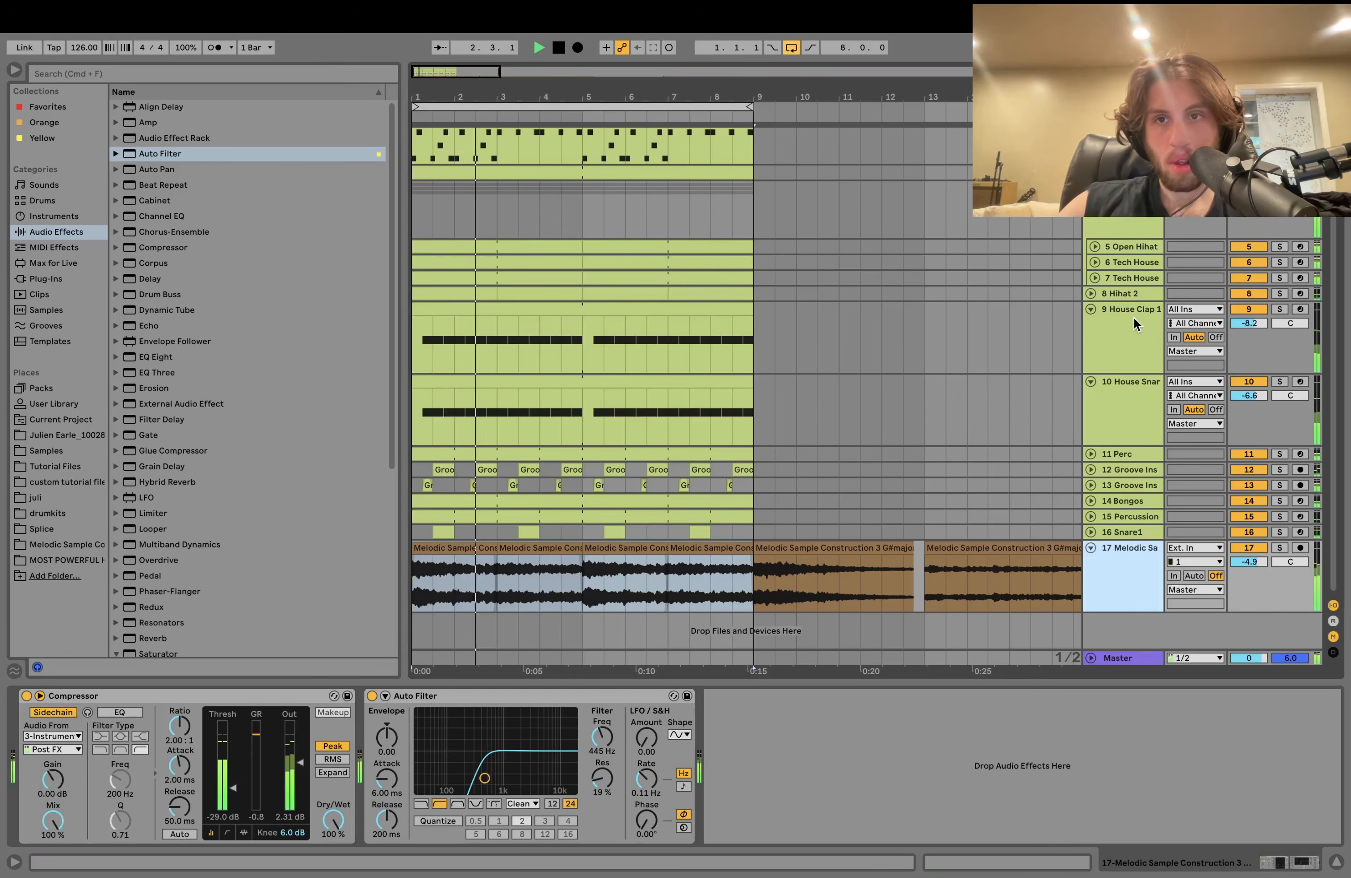
scroll(1134, 323, "up", 3)
left_click(1100, 246)
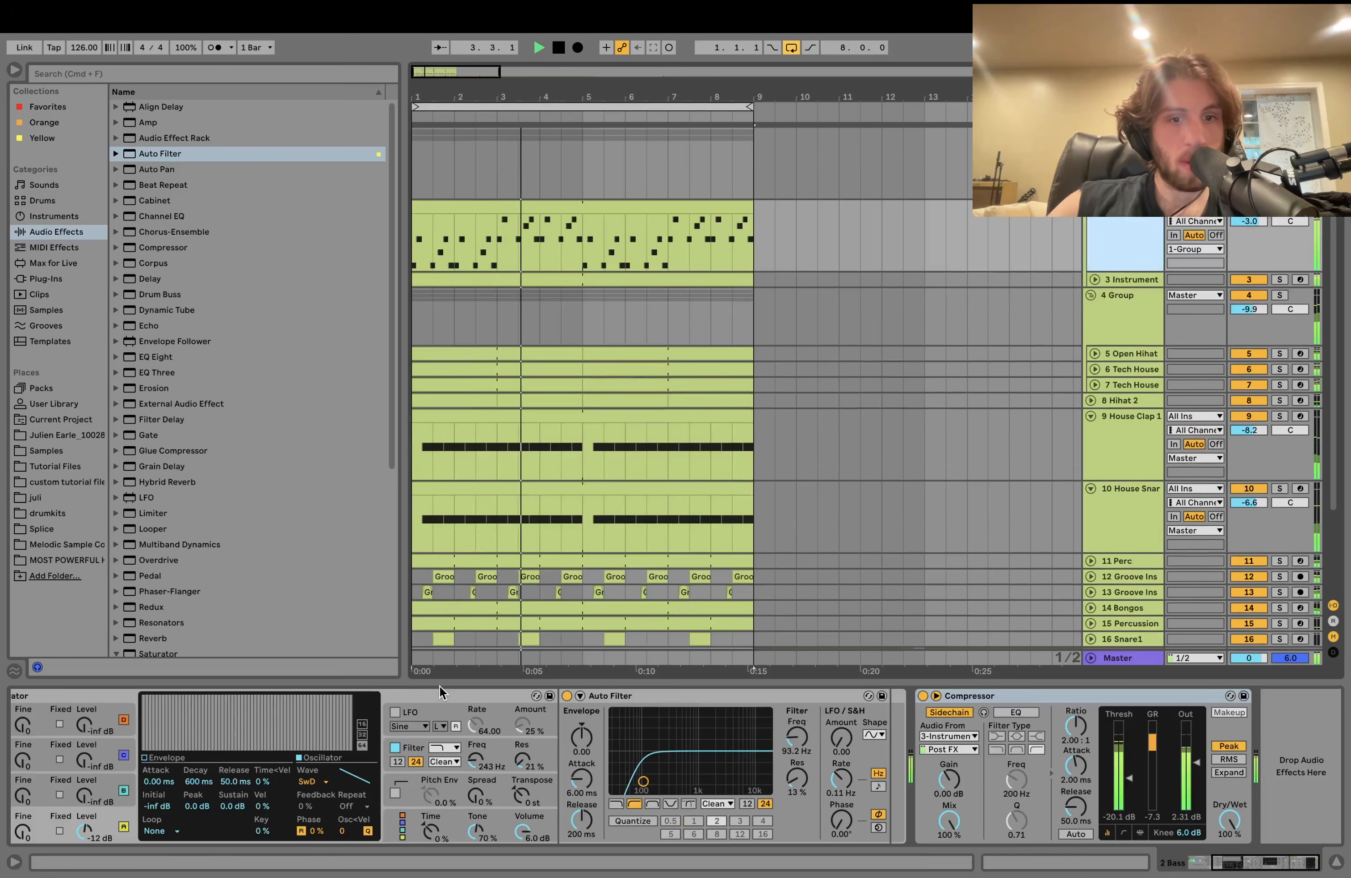
left_click_drag(477, 756, 478, 766)
scroll(477, 755, "left", 5)
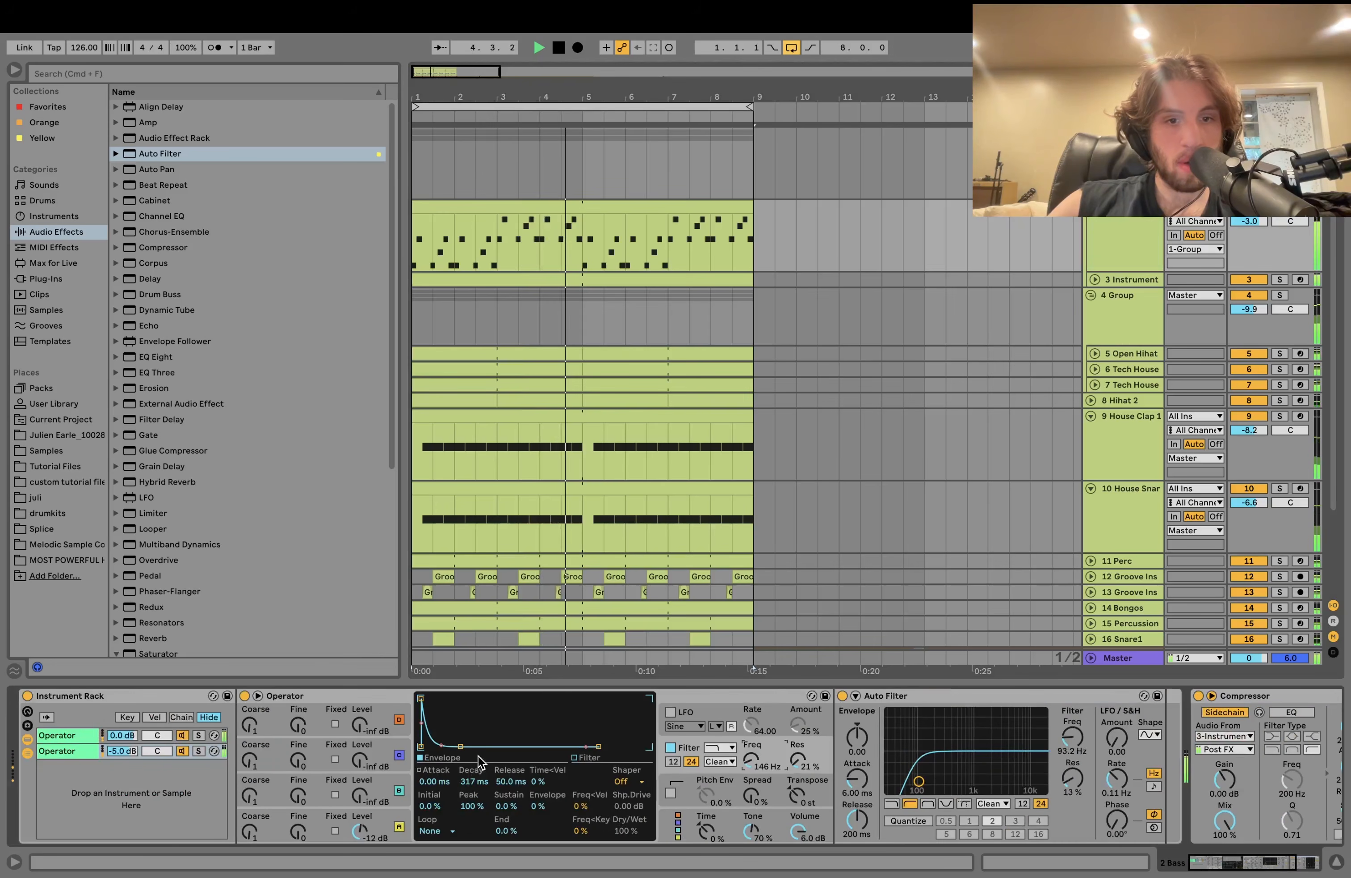
Set oscillator B's level in the bass rack's first Operator to -31 dB and the bass track volume to -1.0 dB.
left_click(49, 736)
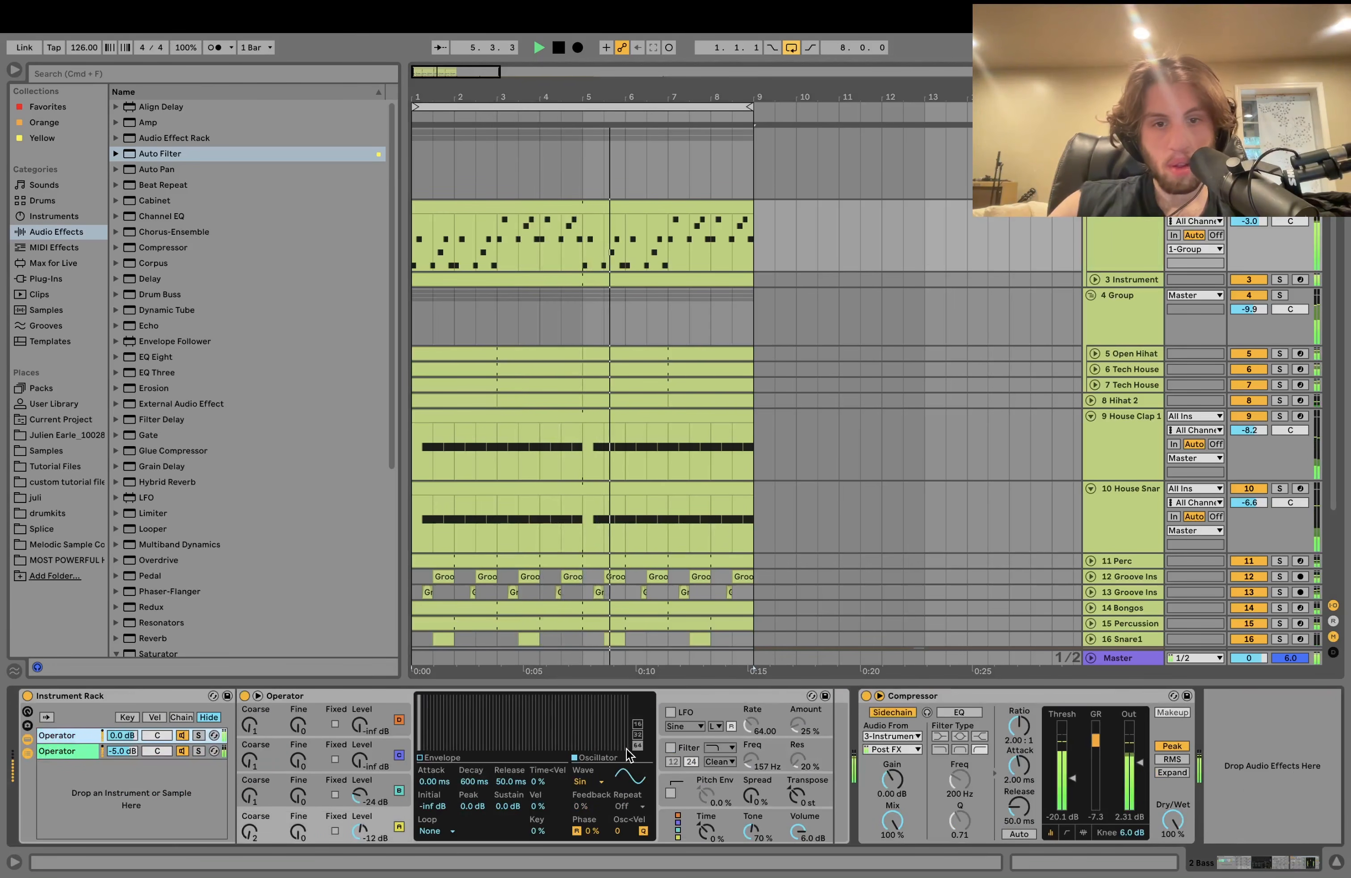
left_click_drag(360, 794, 359, 804)
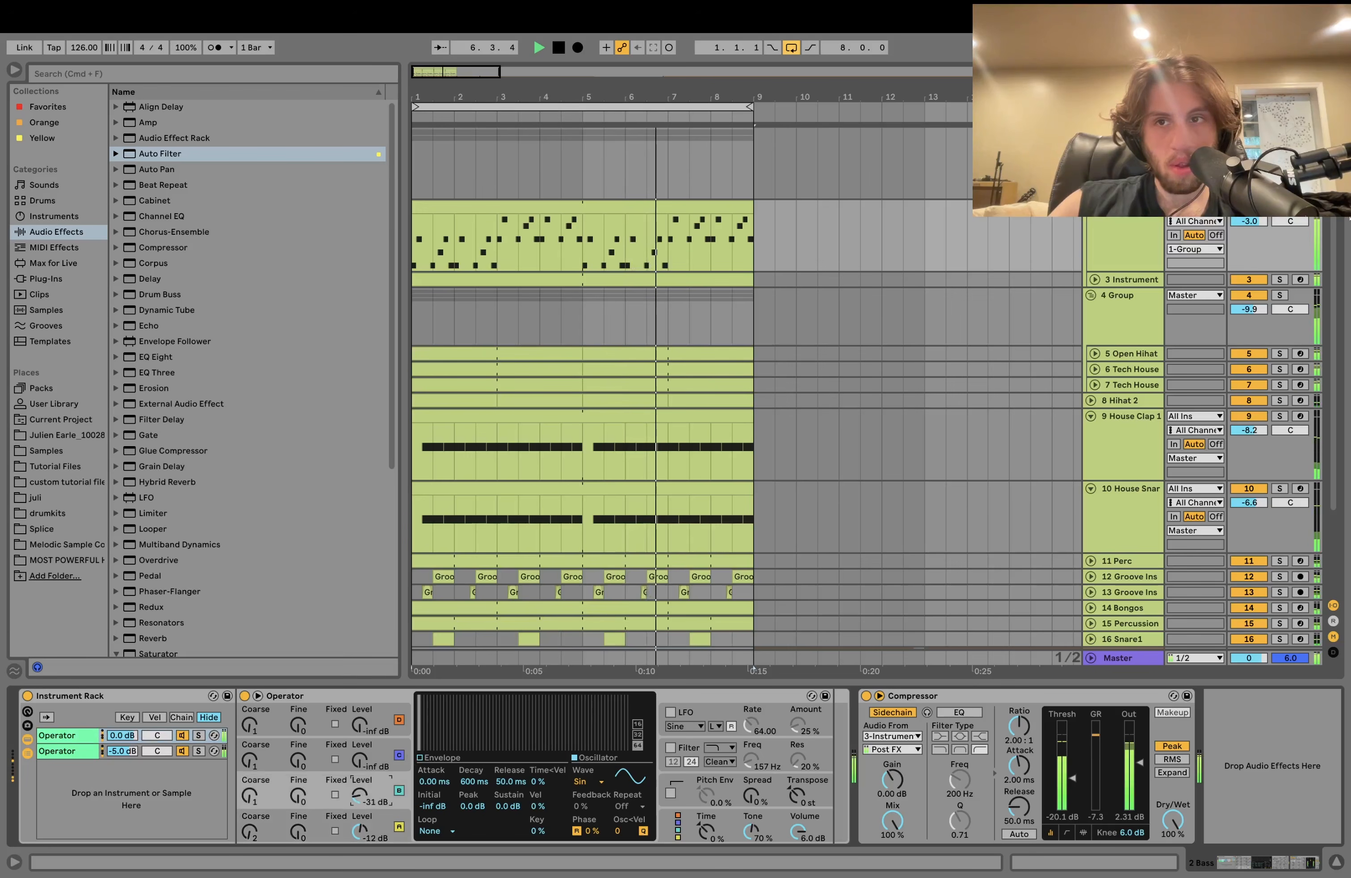
double_click(1242, 222)
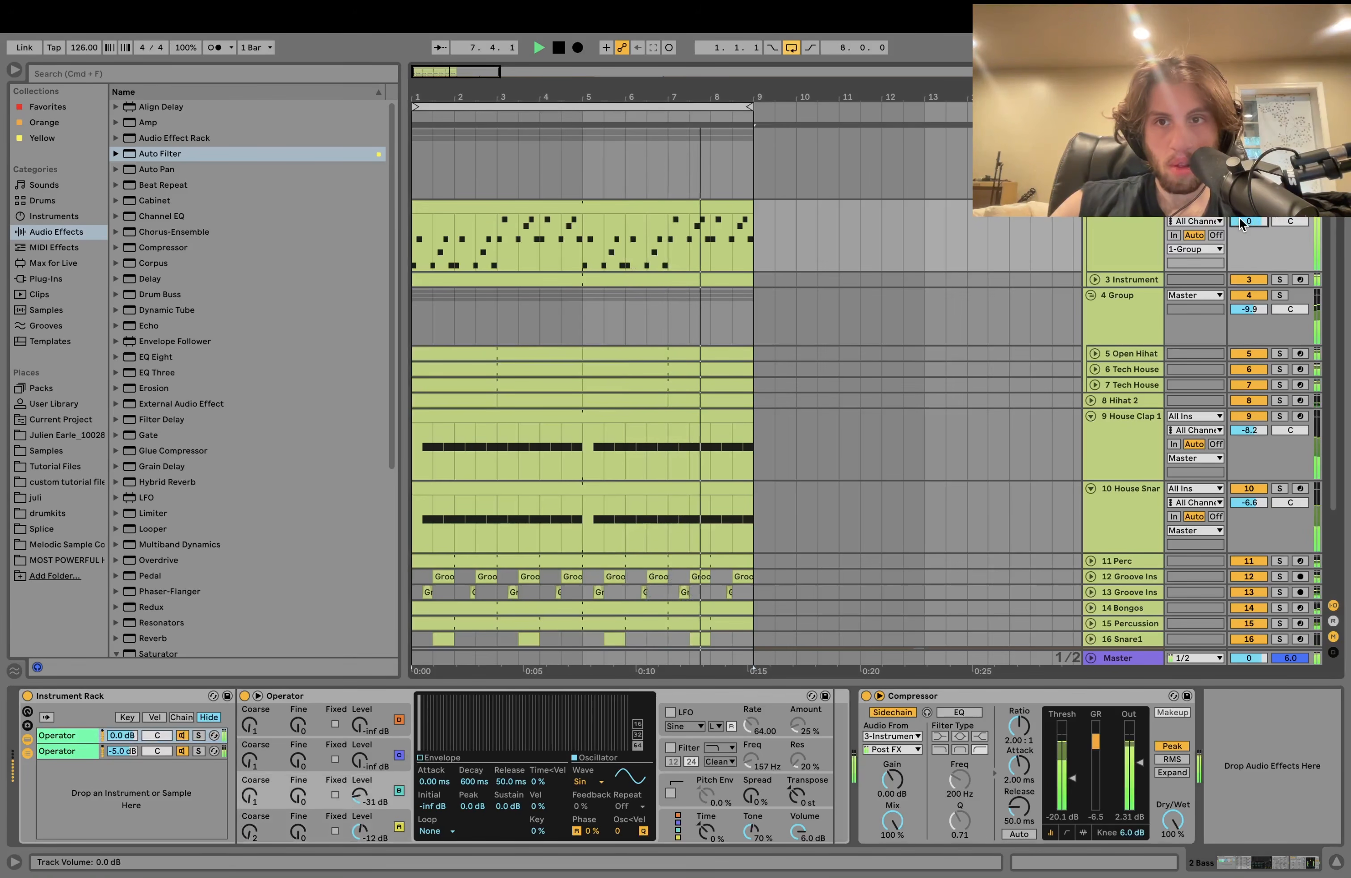
left_click_drag(1242, 223, 1241, 229)
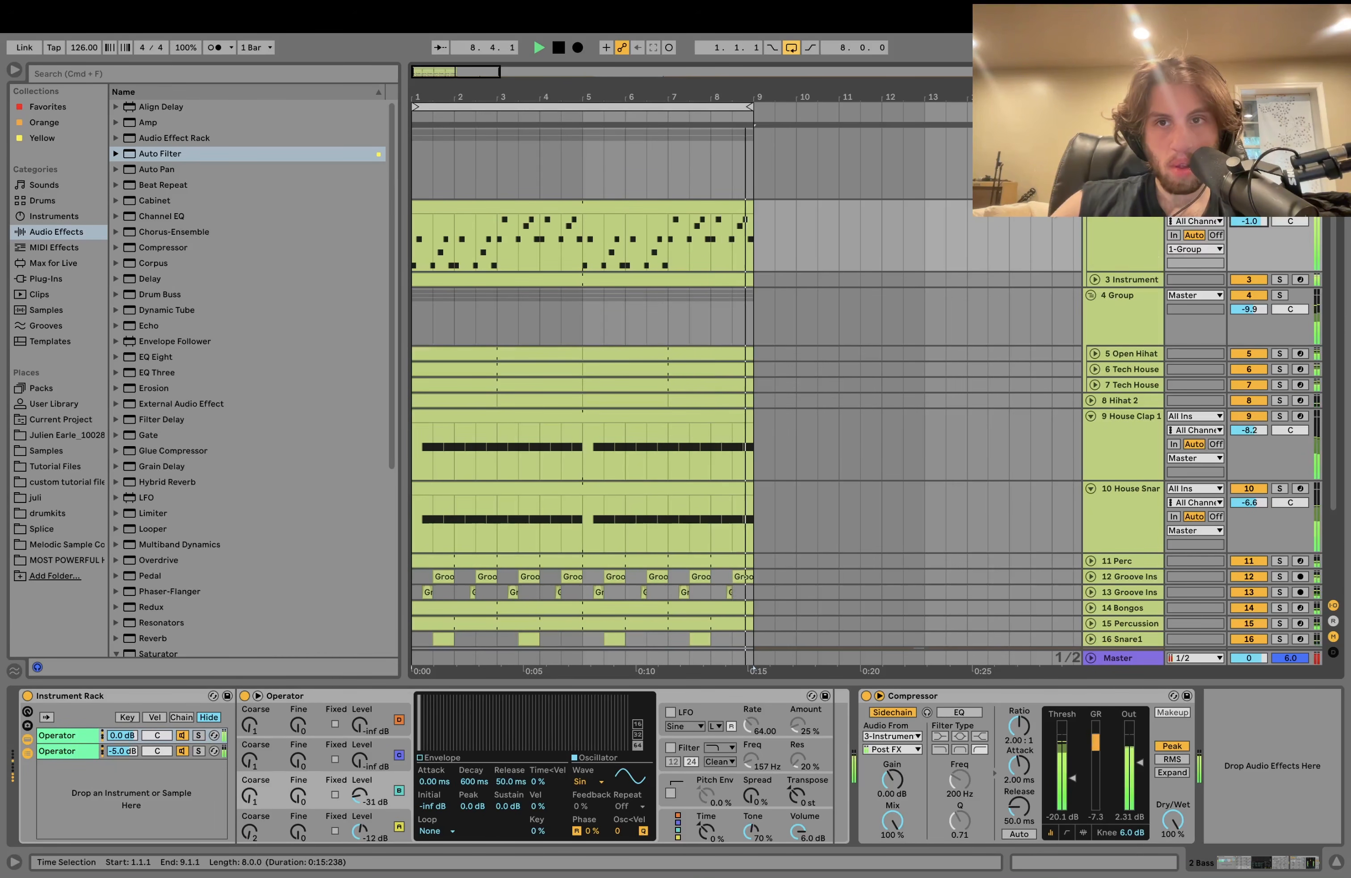
In bars 3 and 4 of the bass clip, raise both F0 notes to F#0 and the F#0 notes directly after them to G#0.
double_click(724, 207)
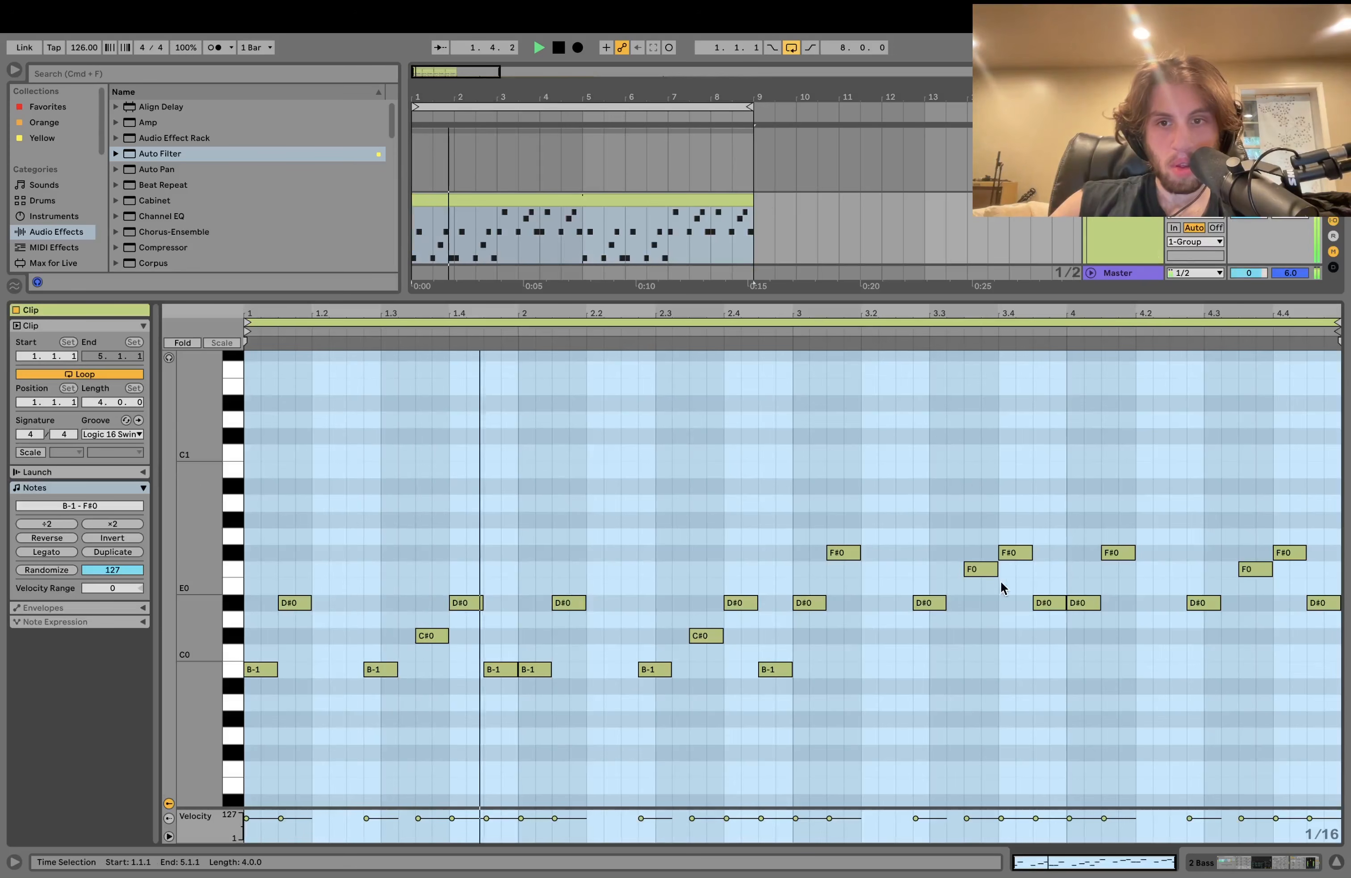
left_click_drag(961, 539, 1016, 498)
key("Up")
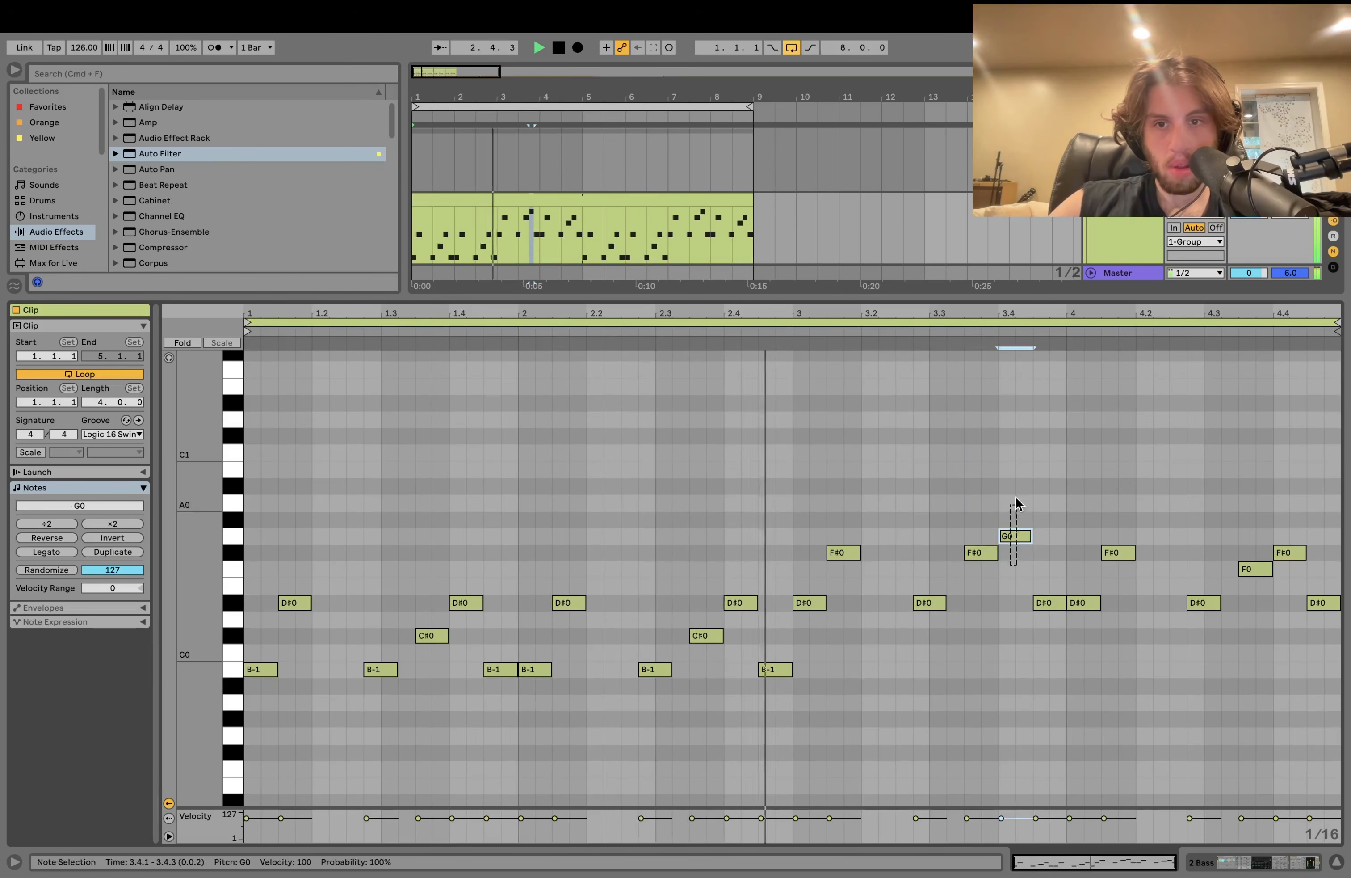
key("Up")
left_click_drag(1246, 553, 1294, 497)
key("Up")
key("Up")
key("Up")
key("Up")
key("Down")
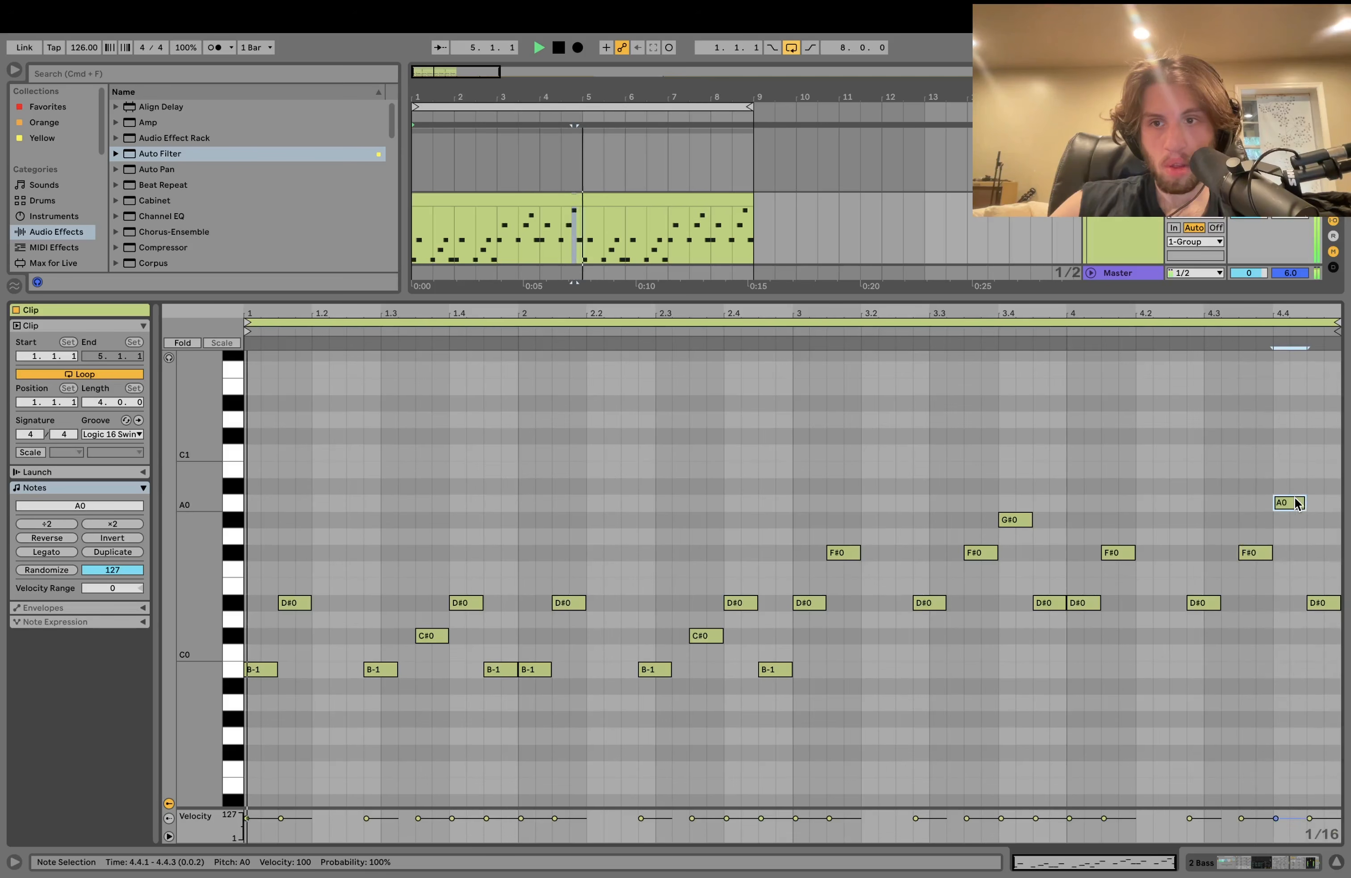
key("Down")
Listen to the edited bassline with the bass track's devices shown, select the bass clip and stop playback.
left_click(1125, 254)
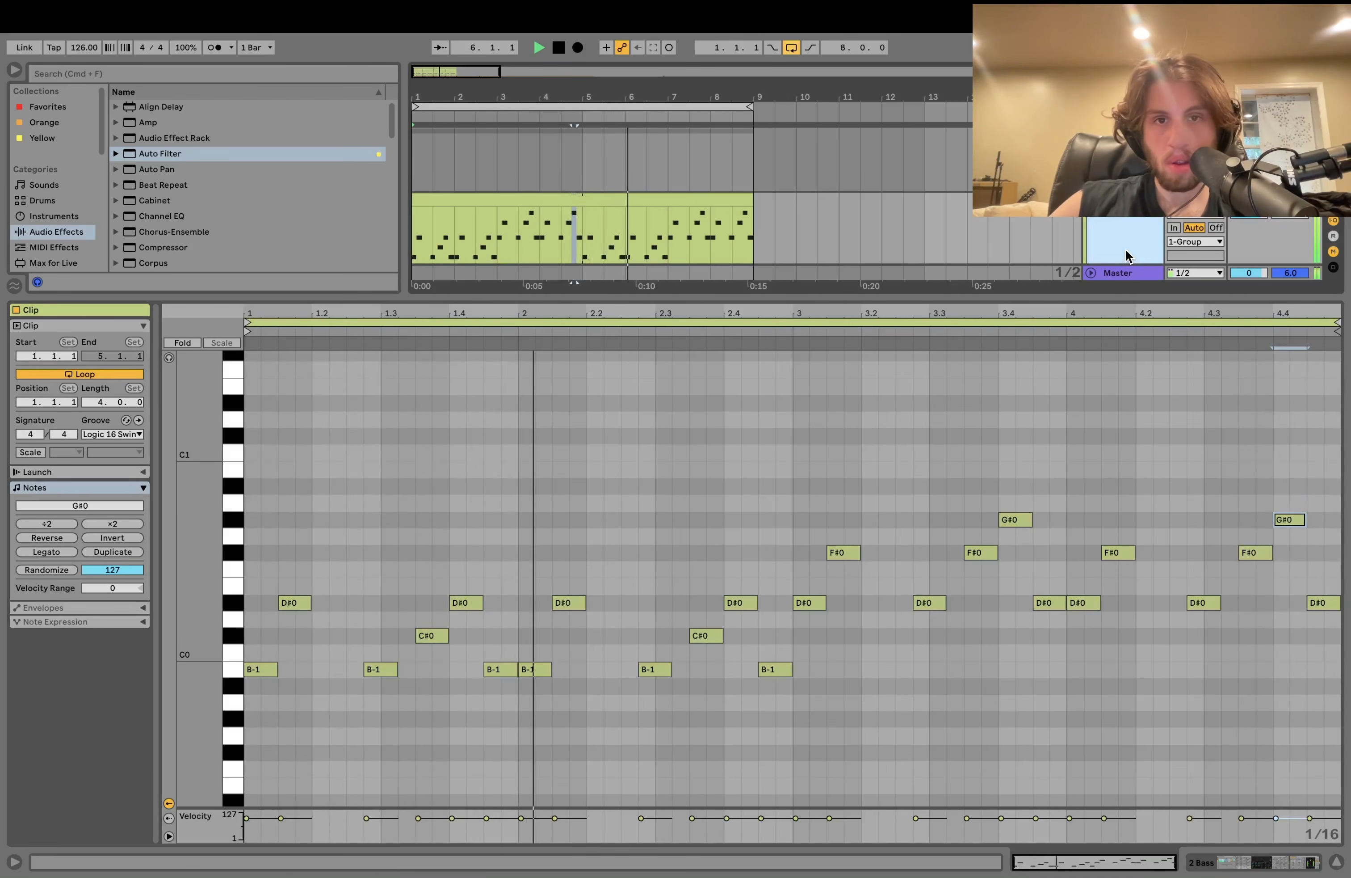
left_click(1158, 227)
double_click(1148, 225)
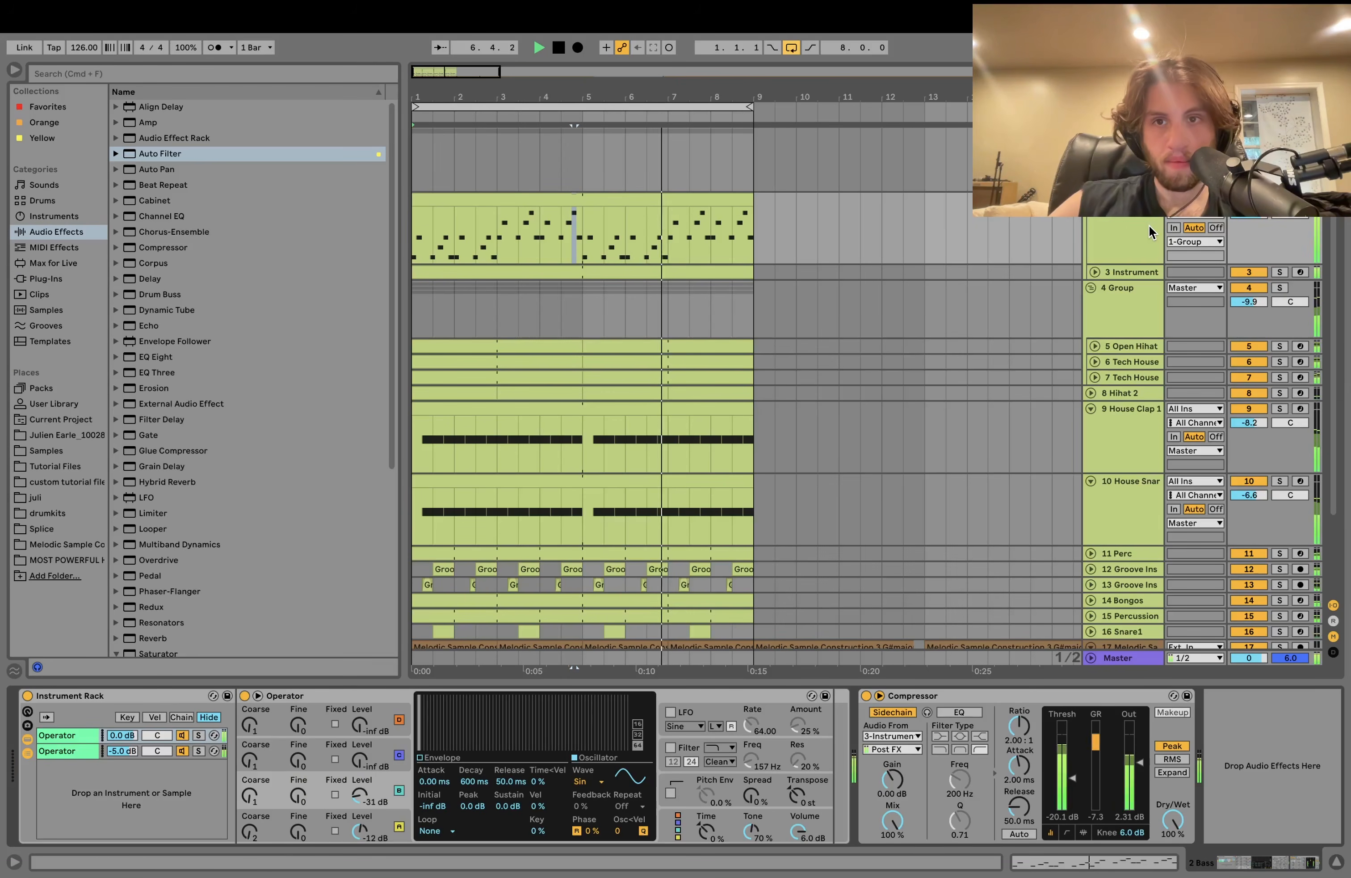
left_click(674, 196)
key("space")
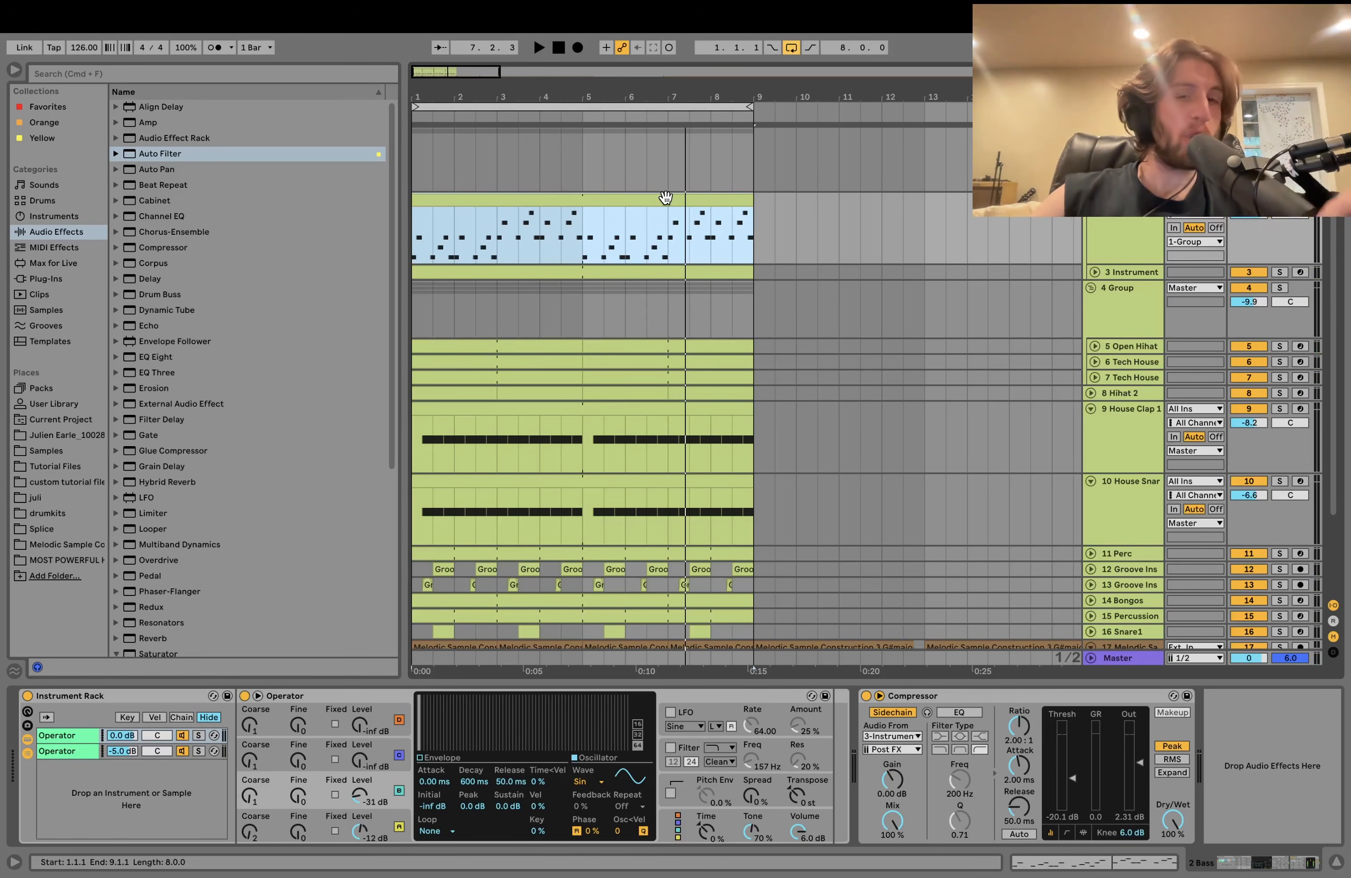
left_click(1140, 274)
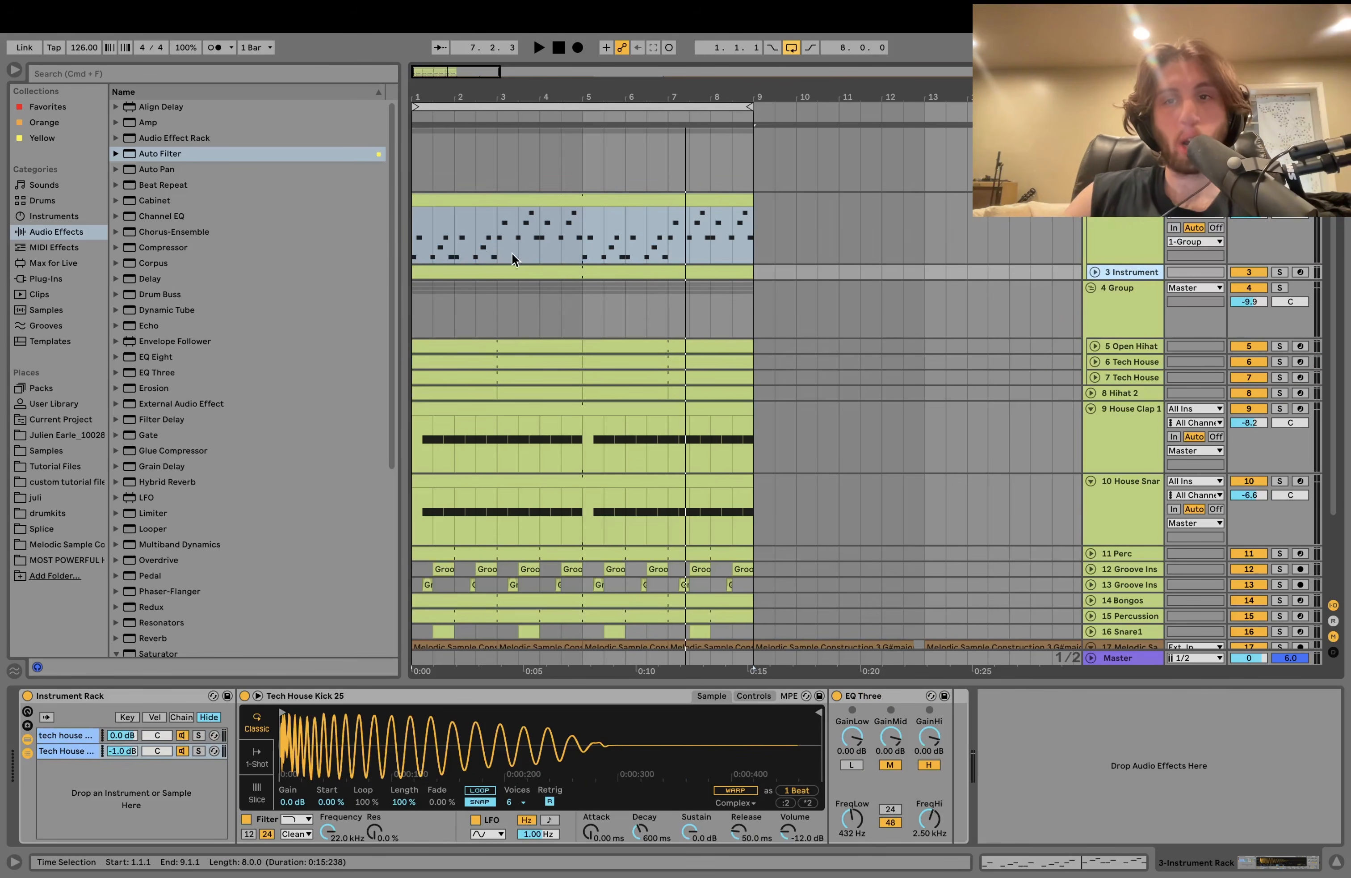
scroll(422, 342, "down", 3)
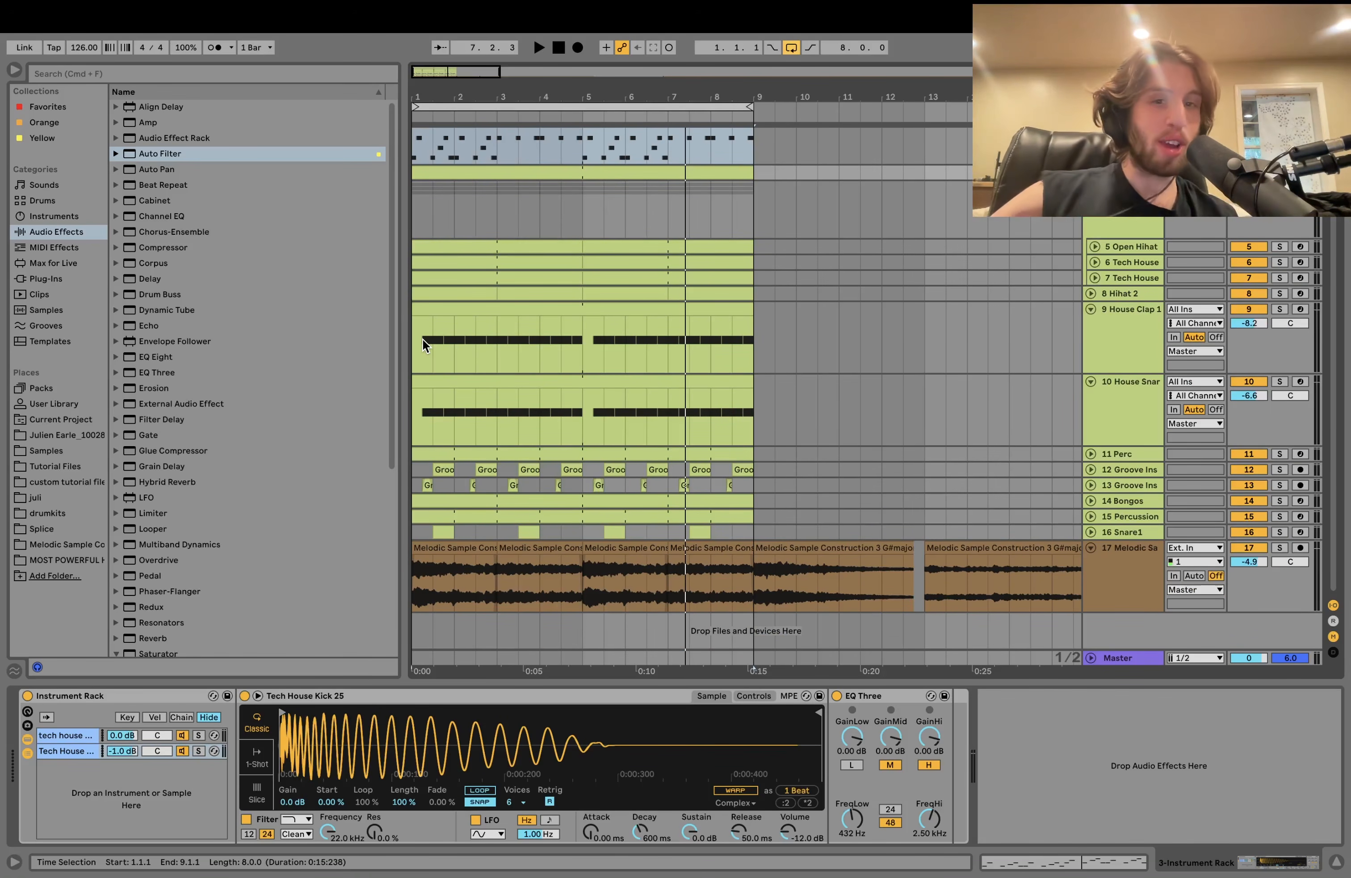
left_click(451, 548)
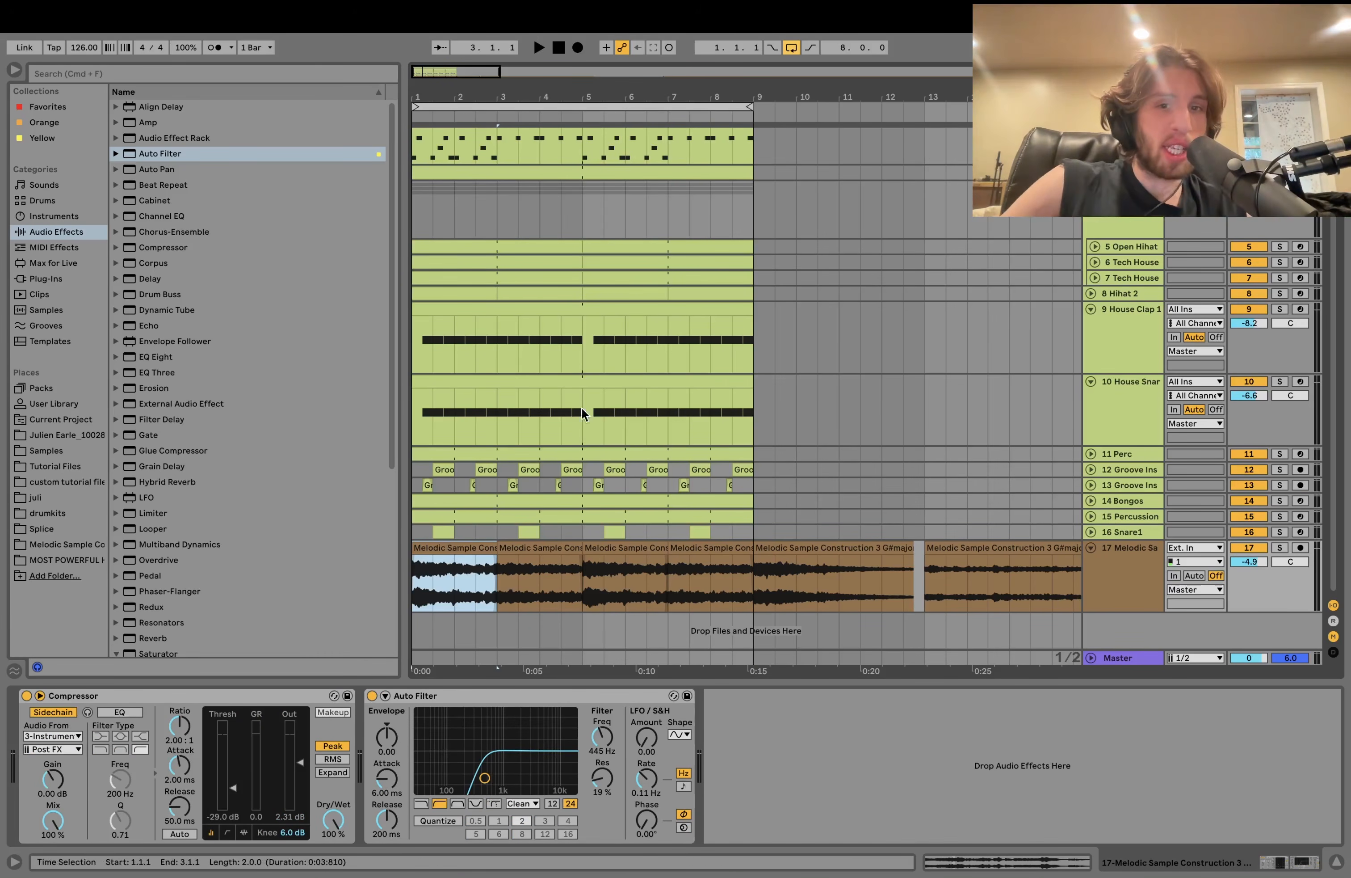
scroll(654, 433, "up", 3)
scroll(694, 381, "down", 3)
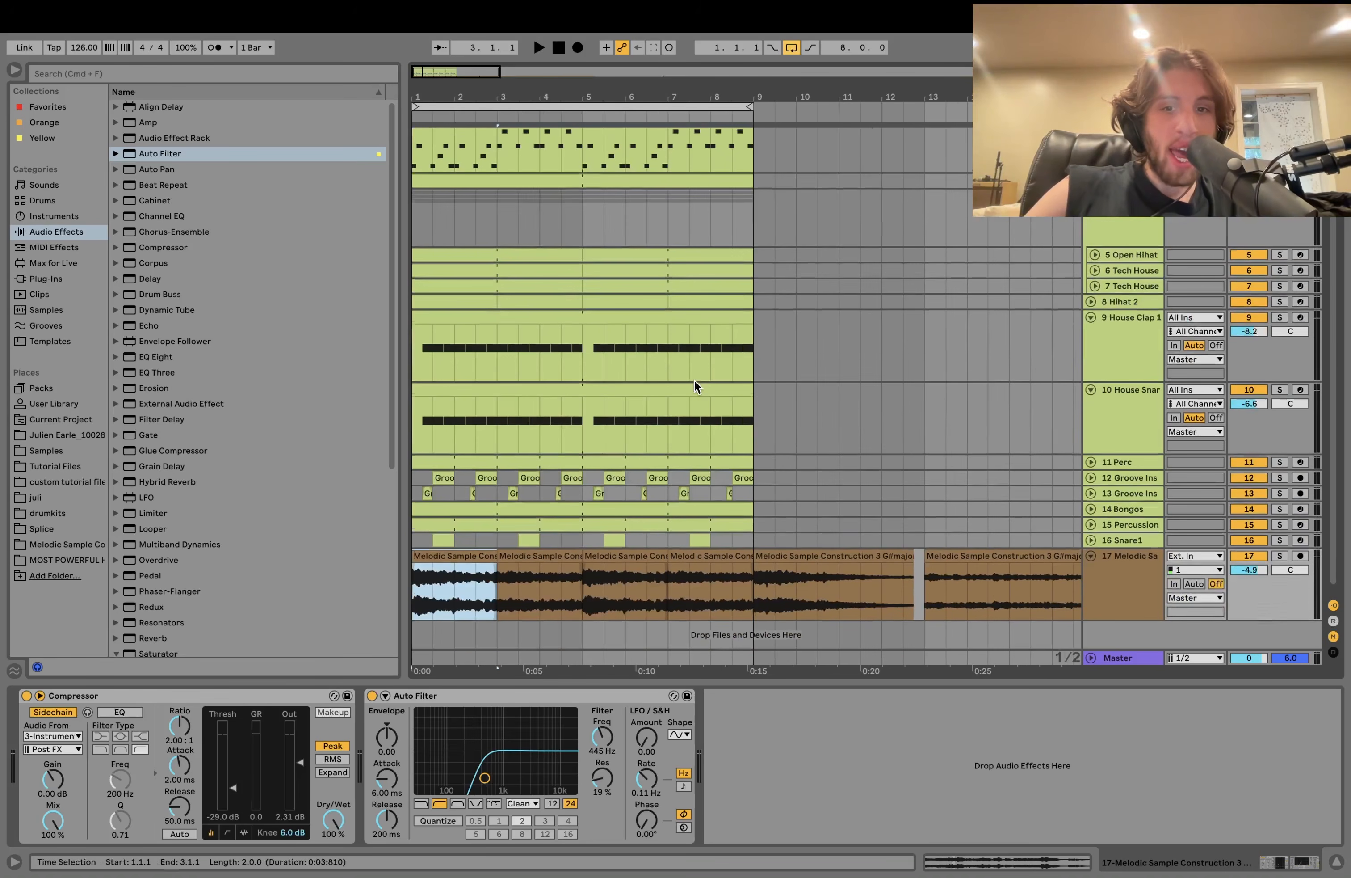
scroll(452, 587, "up", 3)
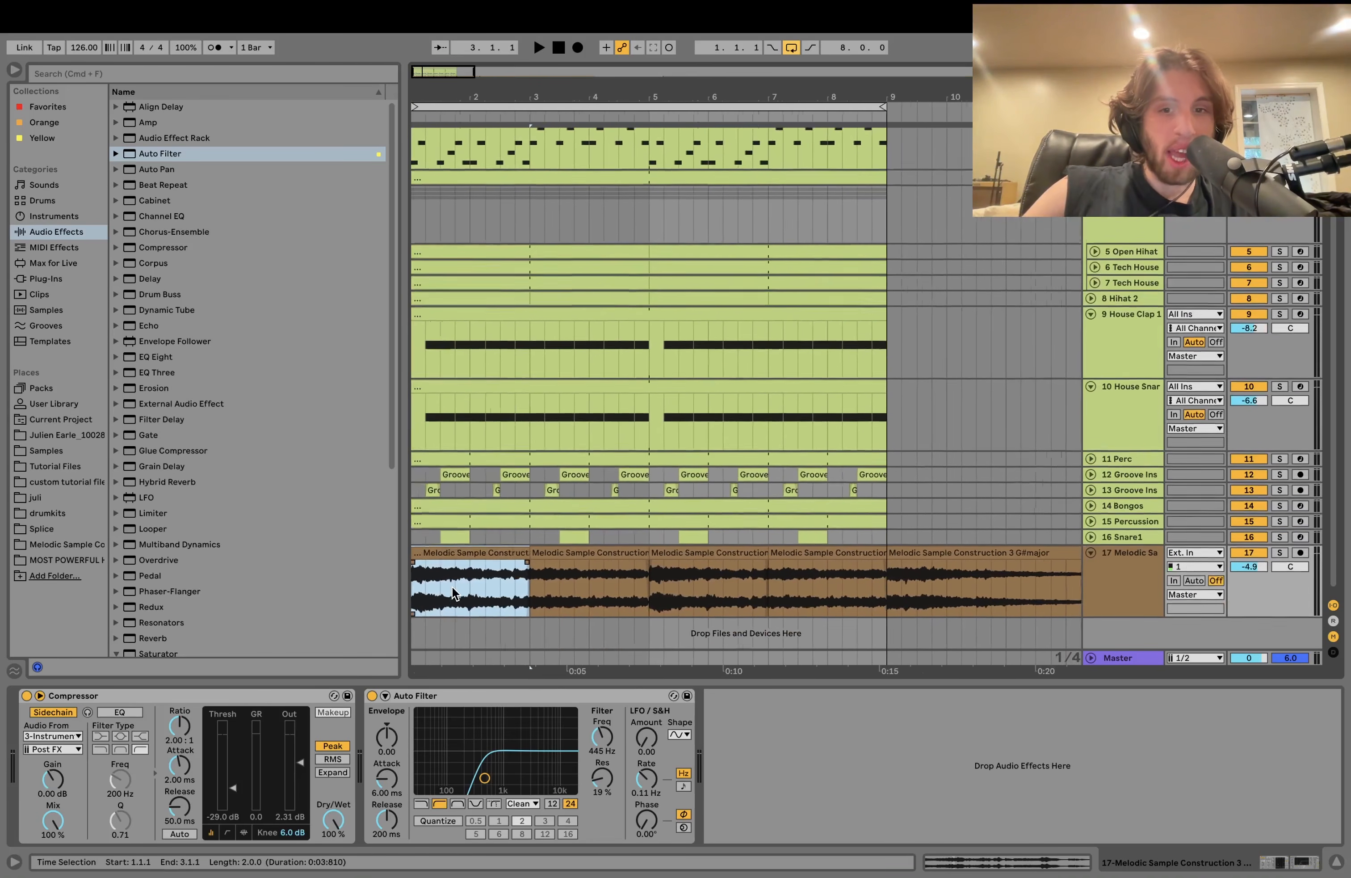
right_click(452, 587)
key("Escape")
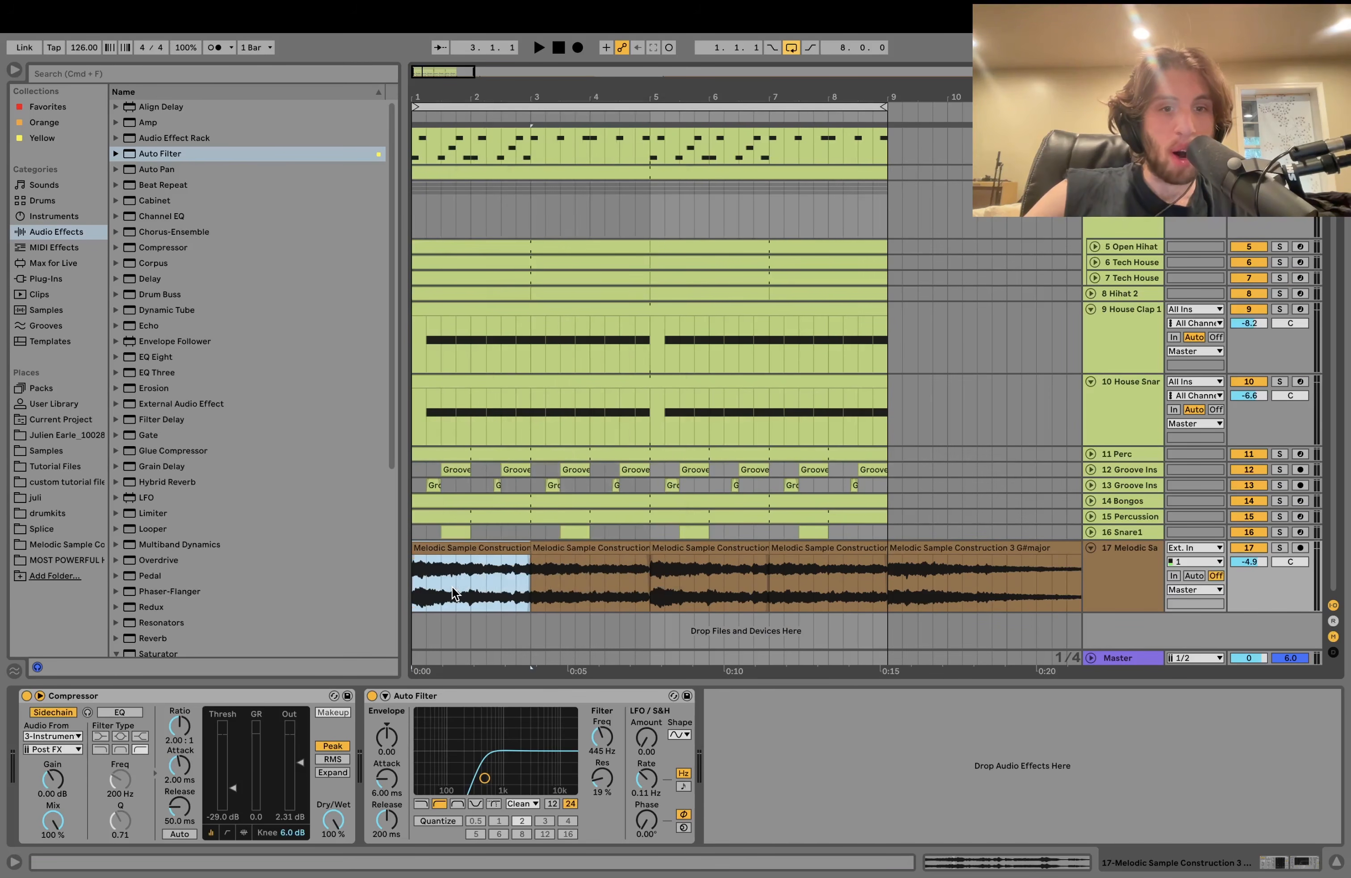
scroll(452, 586, "up", 3)
scroll(452, 586, "down", 3)
scroll(452, 586, "up", 2)
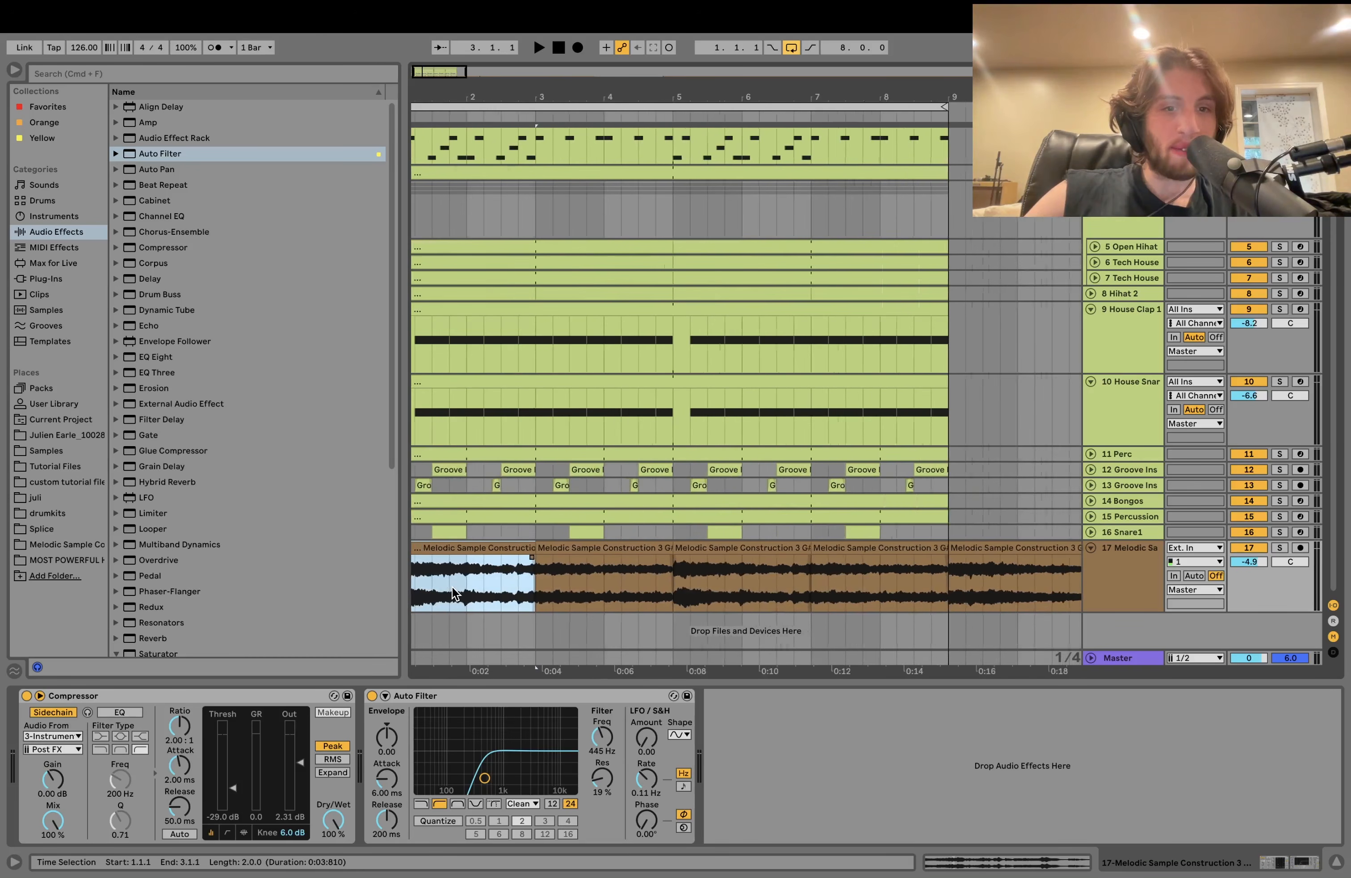
Browse the Melodic Sample Construction folder and preview the samples 10 Fminor, 9 Dmajor, 8 Emajor and 7 G#major.
left_click(86, 559)
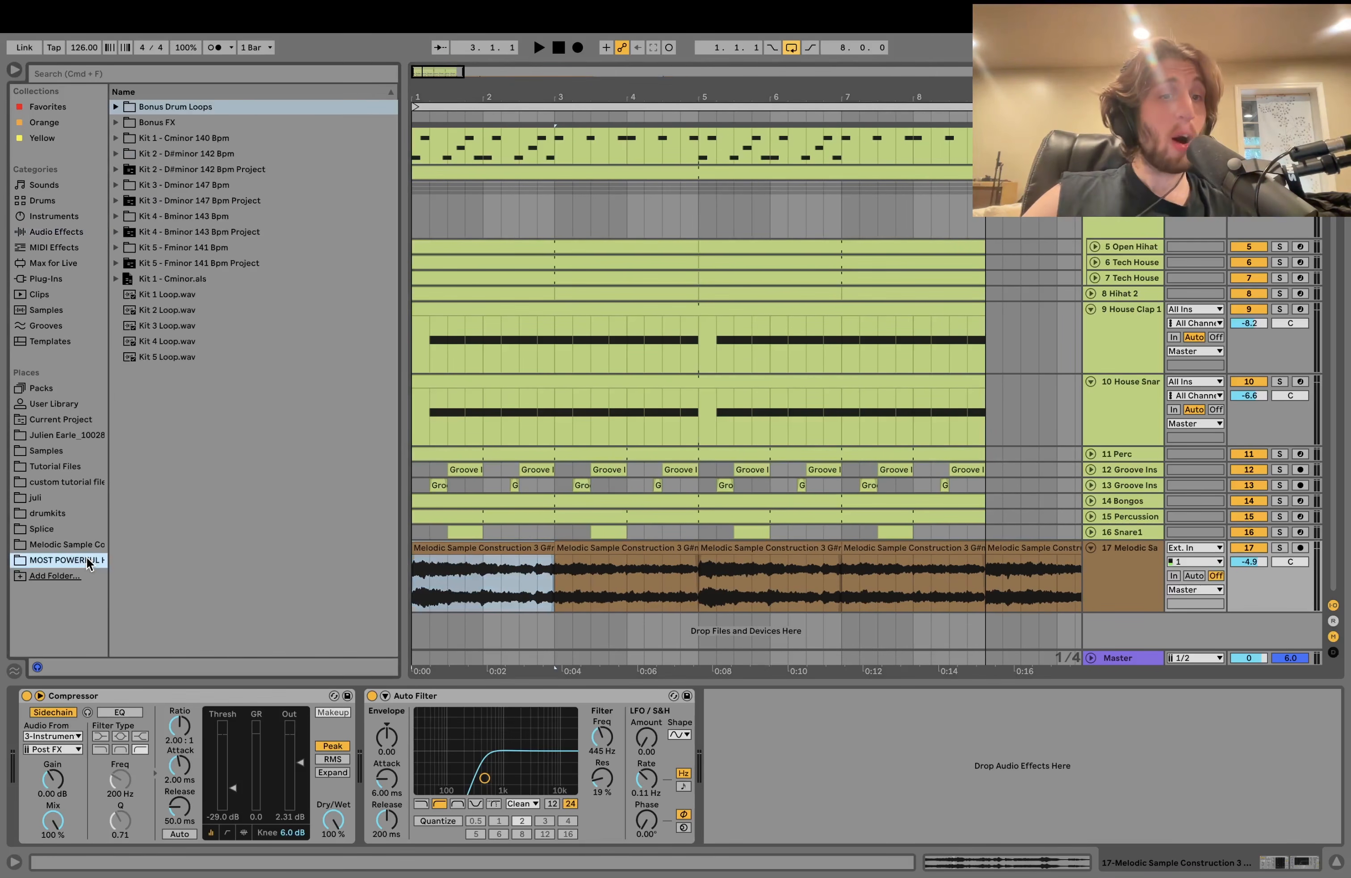
left_click(76, 545)
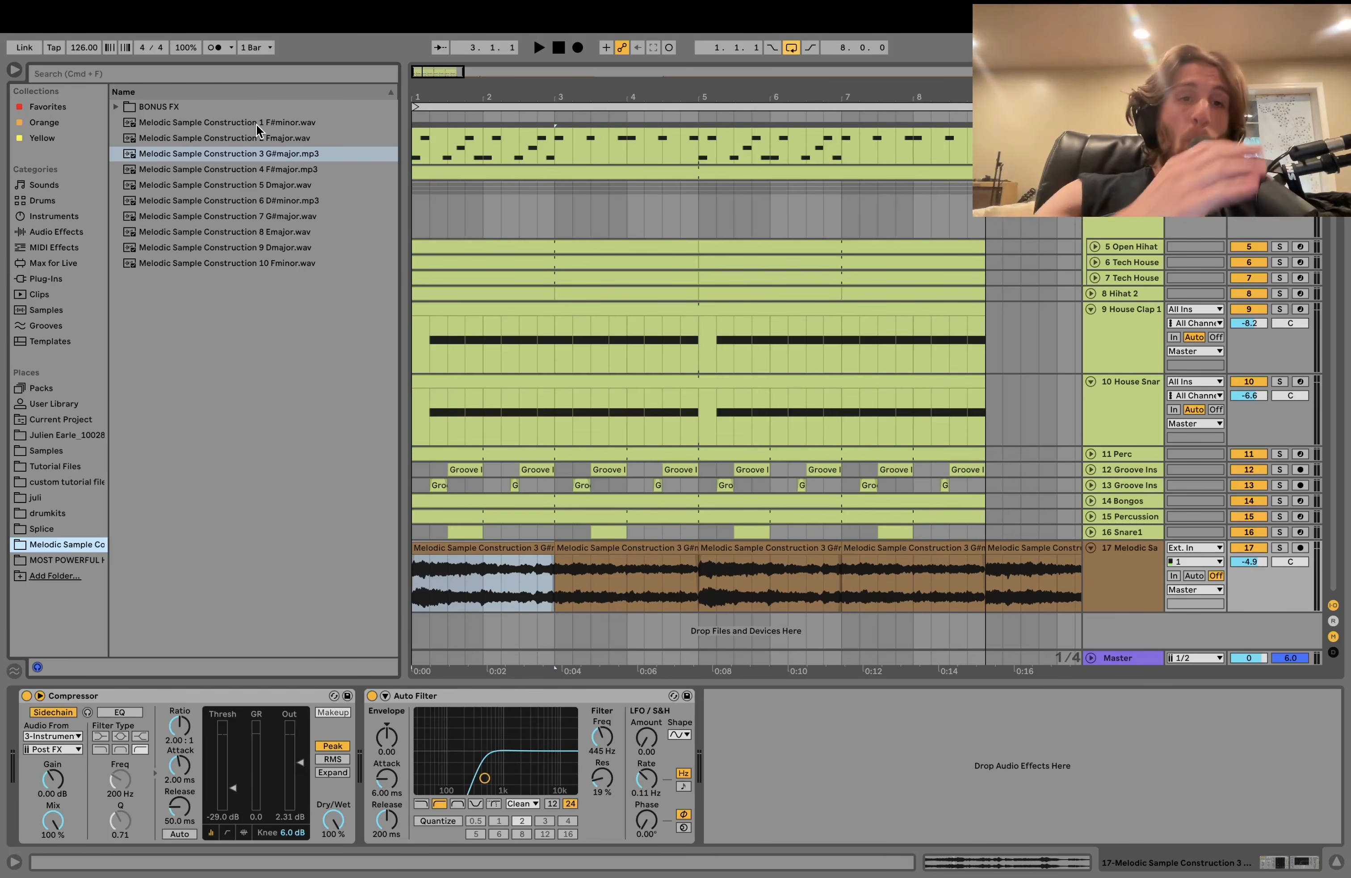
left_click(258, 277)
left_click(242, 269)
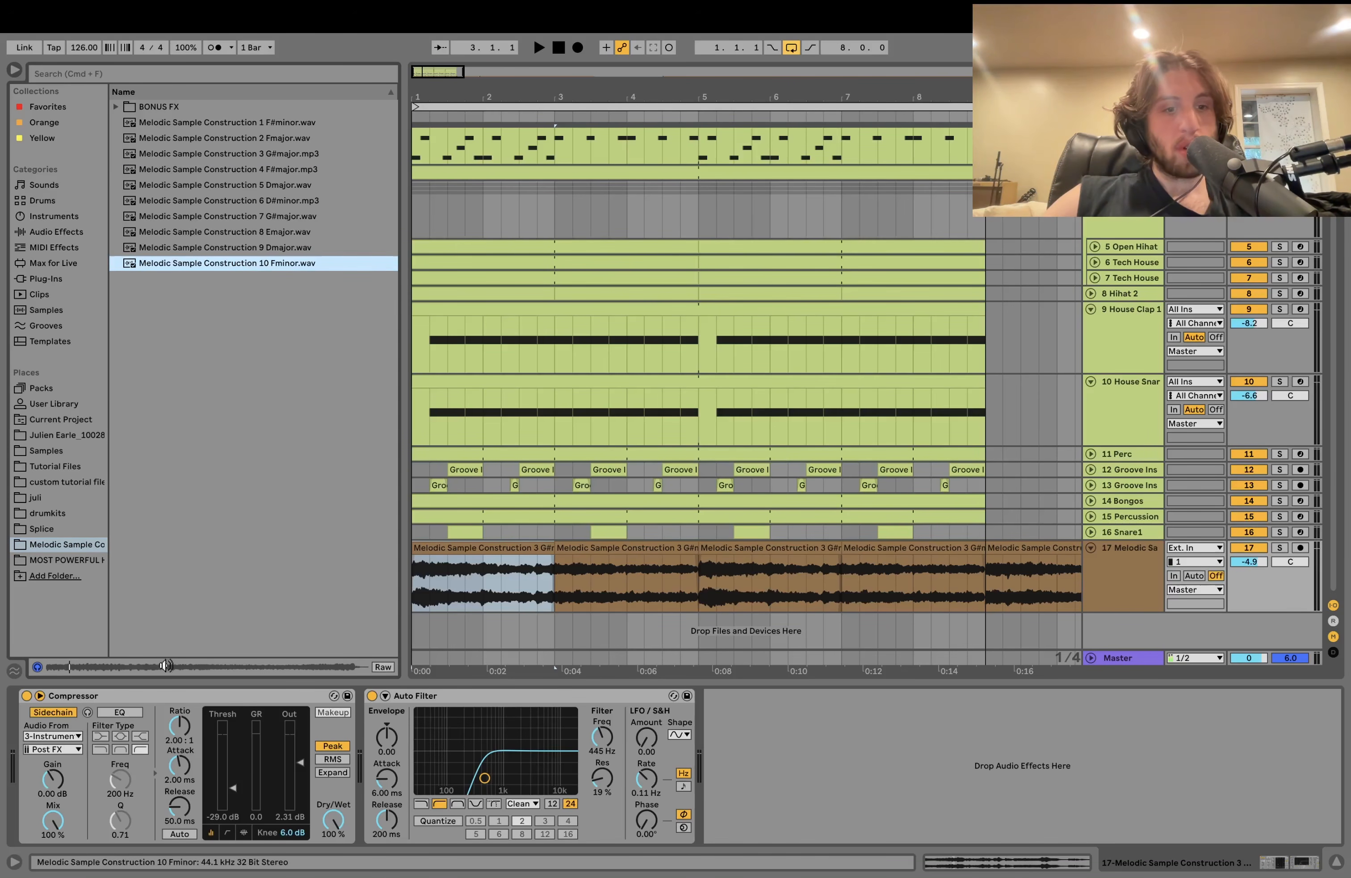
left_click(277, 249)
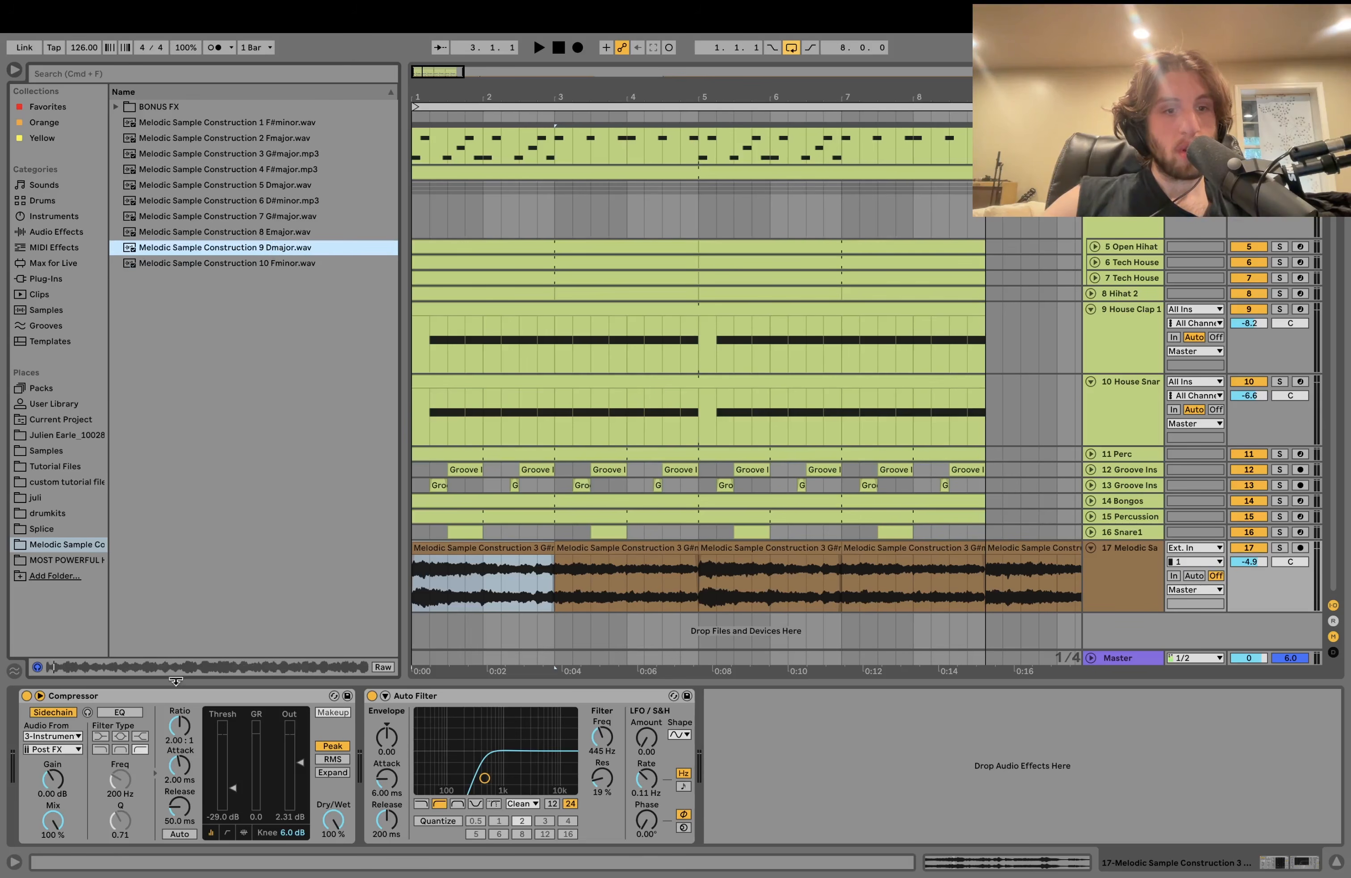
left_click(259, 231)
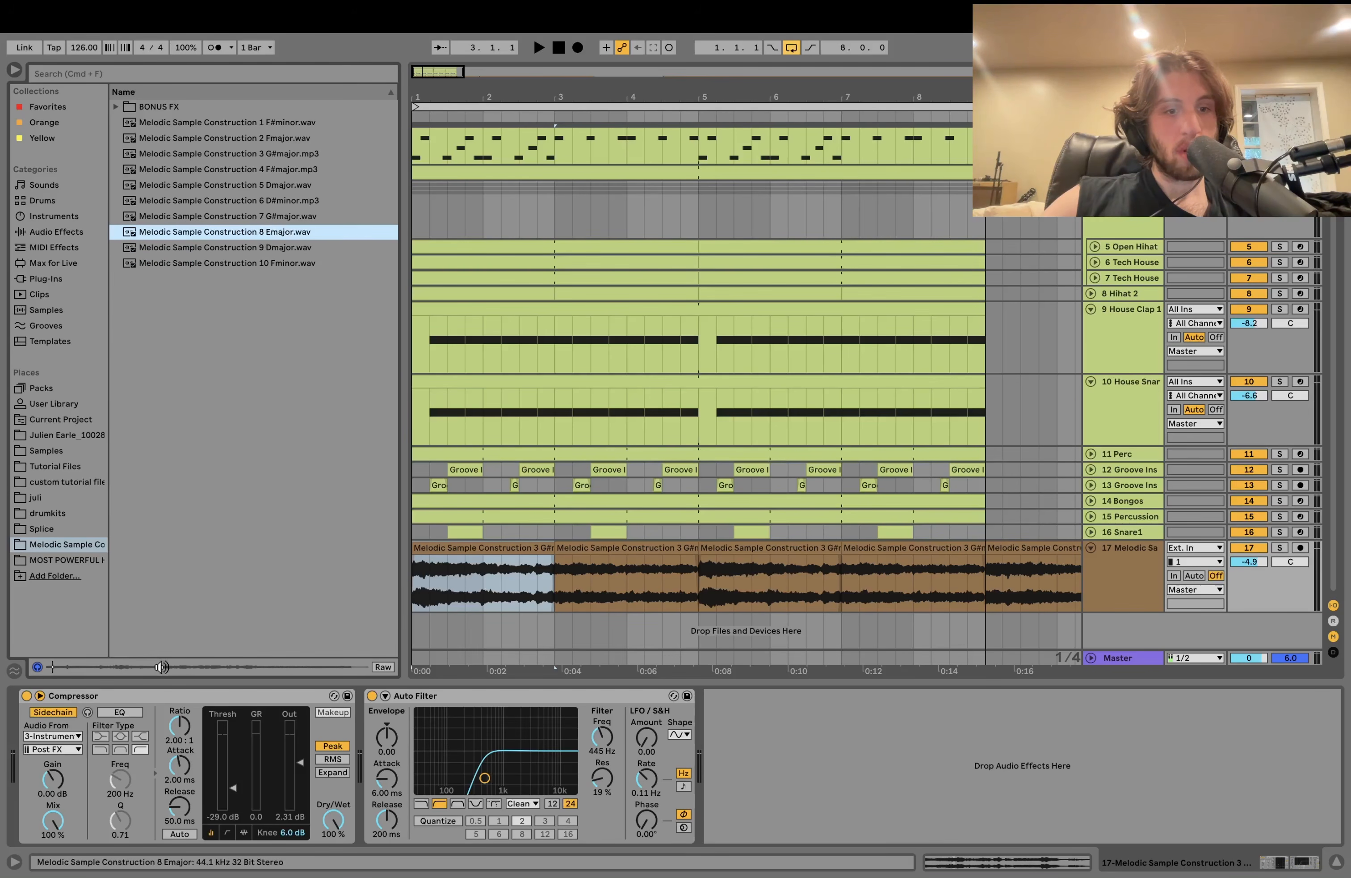
left_click(265, 220)
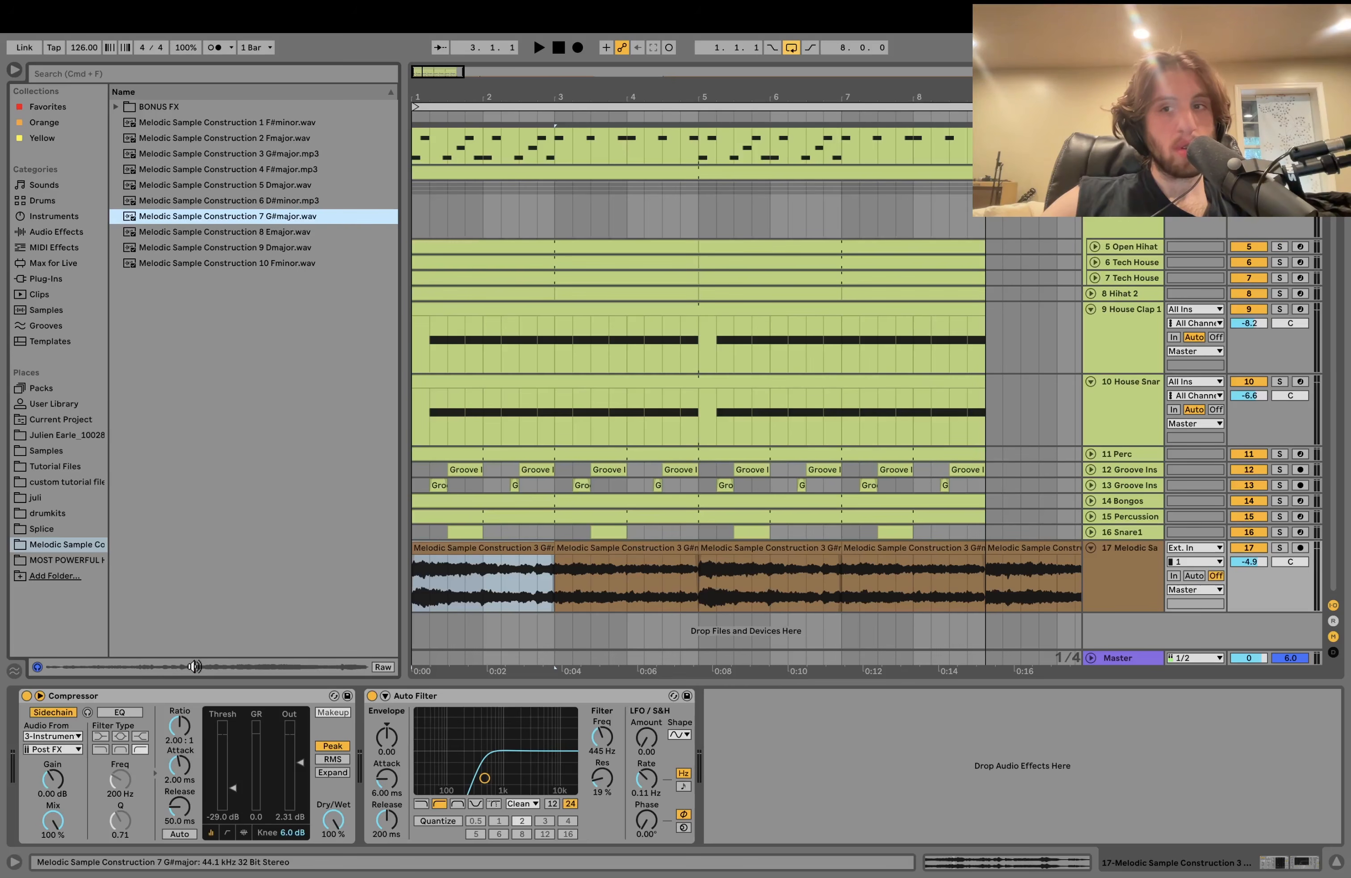